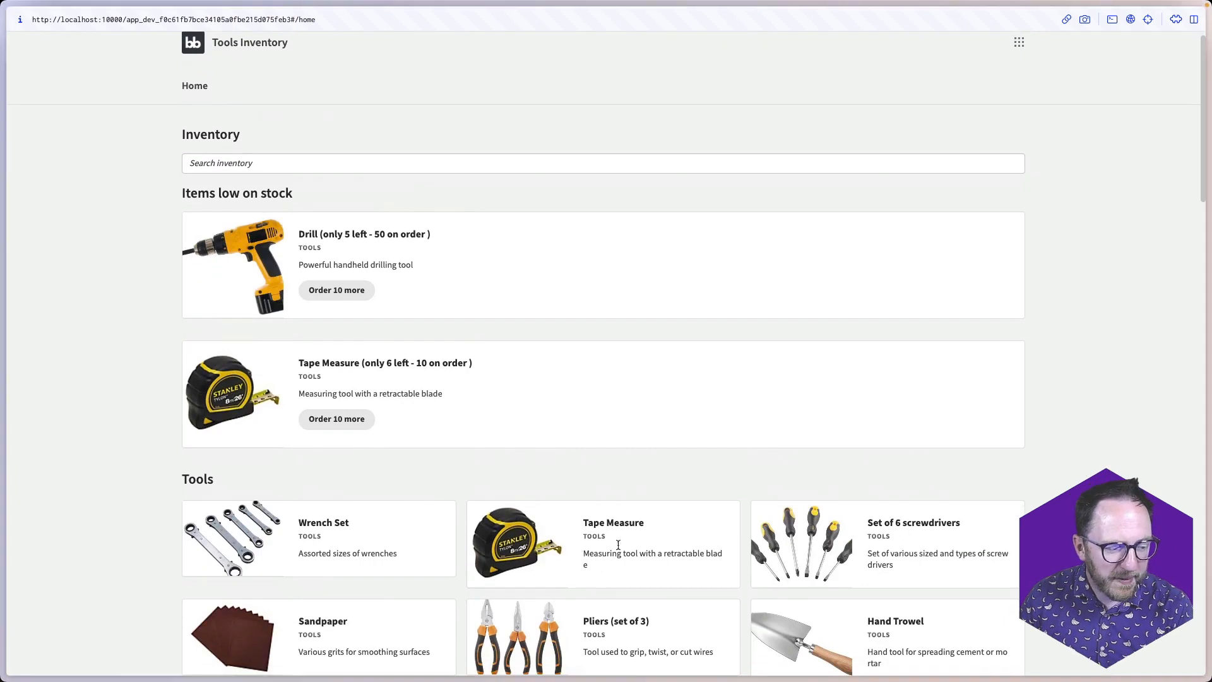
# View the Tape Measure's details in the Tools section, and search the inventory for "brush"
pyautogui.click(627, 548)
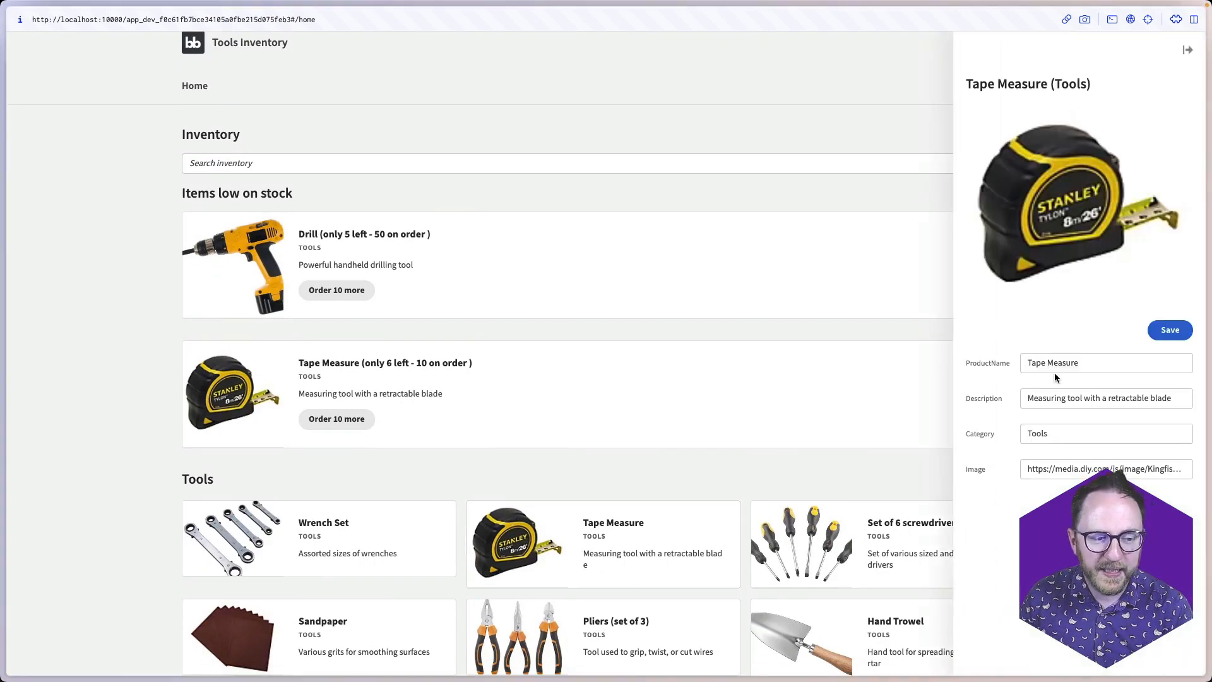
pyautogui.click(551, 162)
pyautogui.write('brush')
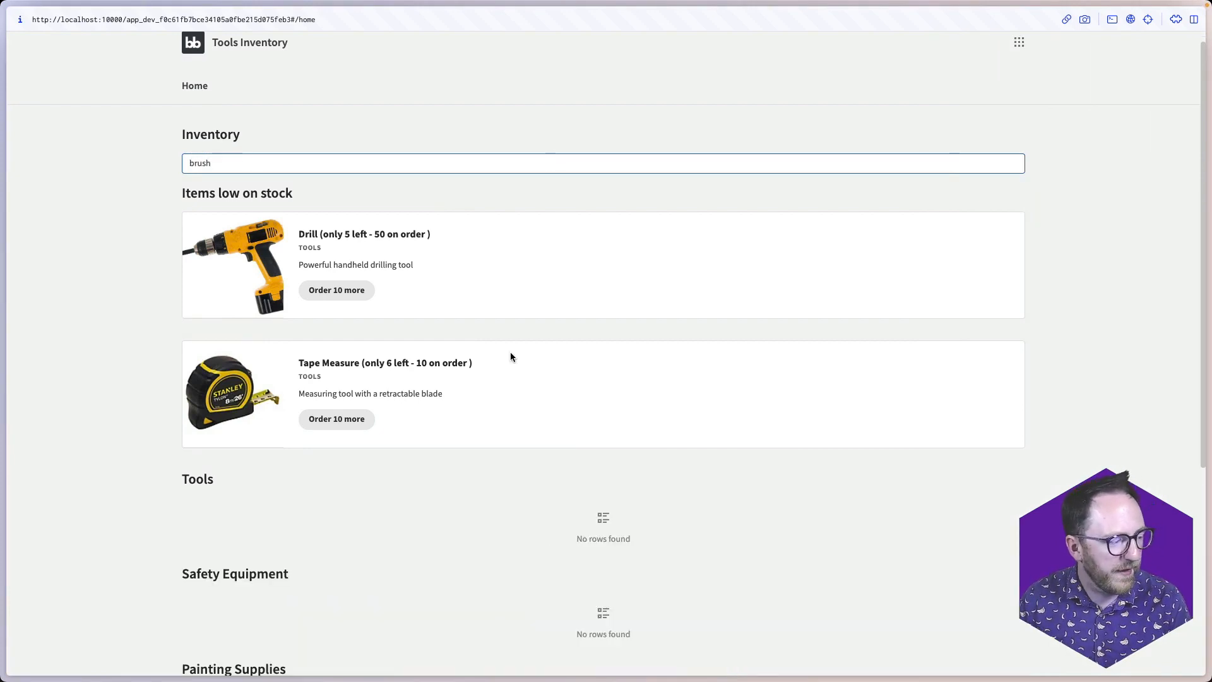
pyautogui.scroll(-3, 549, 550)
pyautogui.scroll(-1, 549, 550)
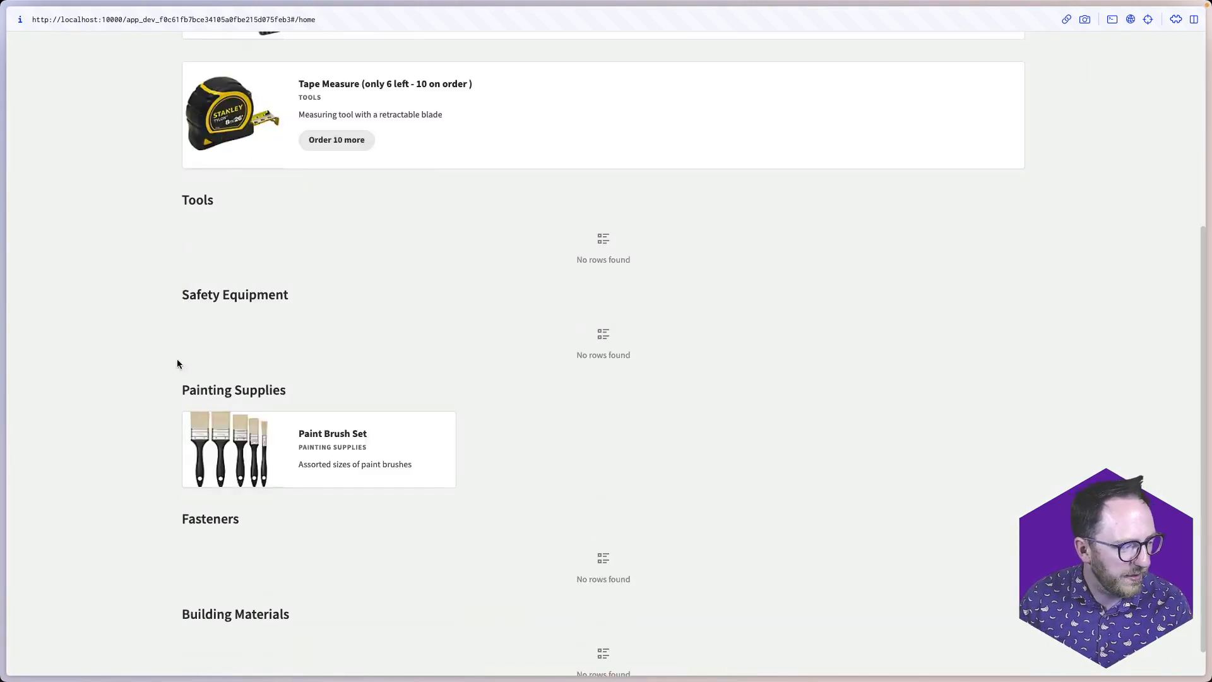
pyautogui.scroll(4, 355, 439)
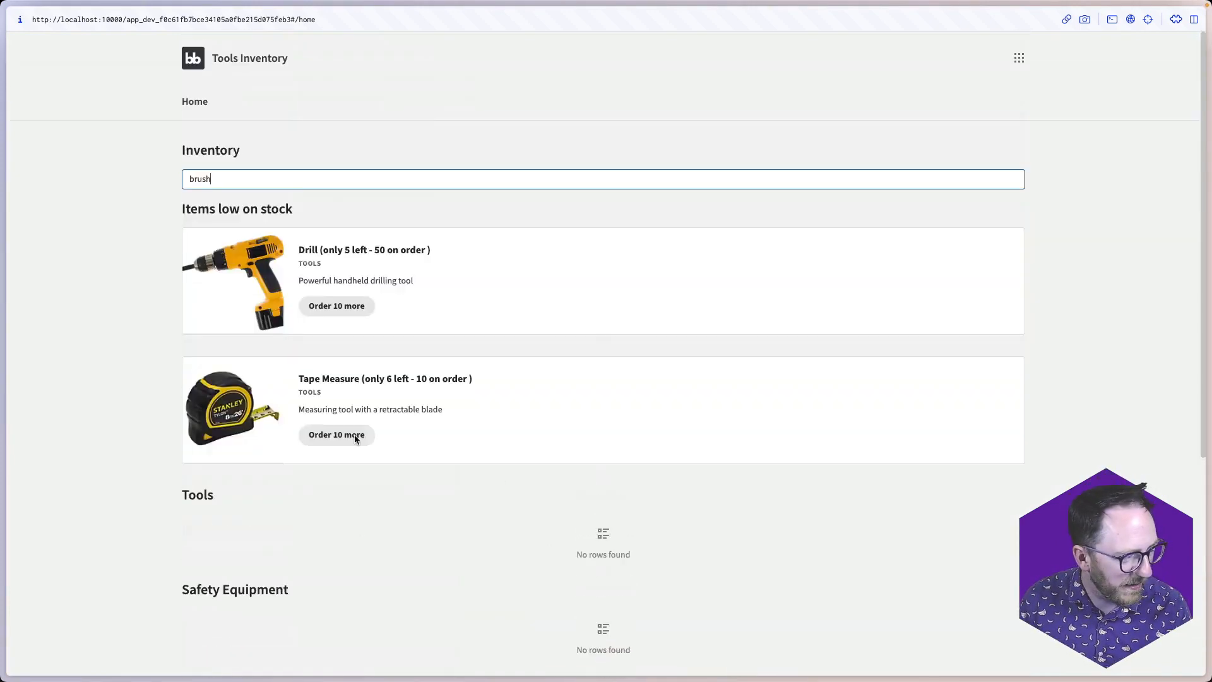
# Clear the inventory search and order 10 more of the low-stock Drill
pyautogui.doubleClick(285, 179)
pyautogui.press('BackSpace')
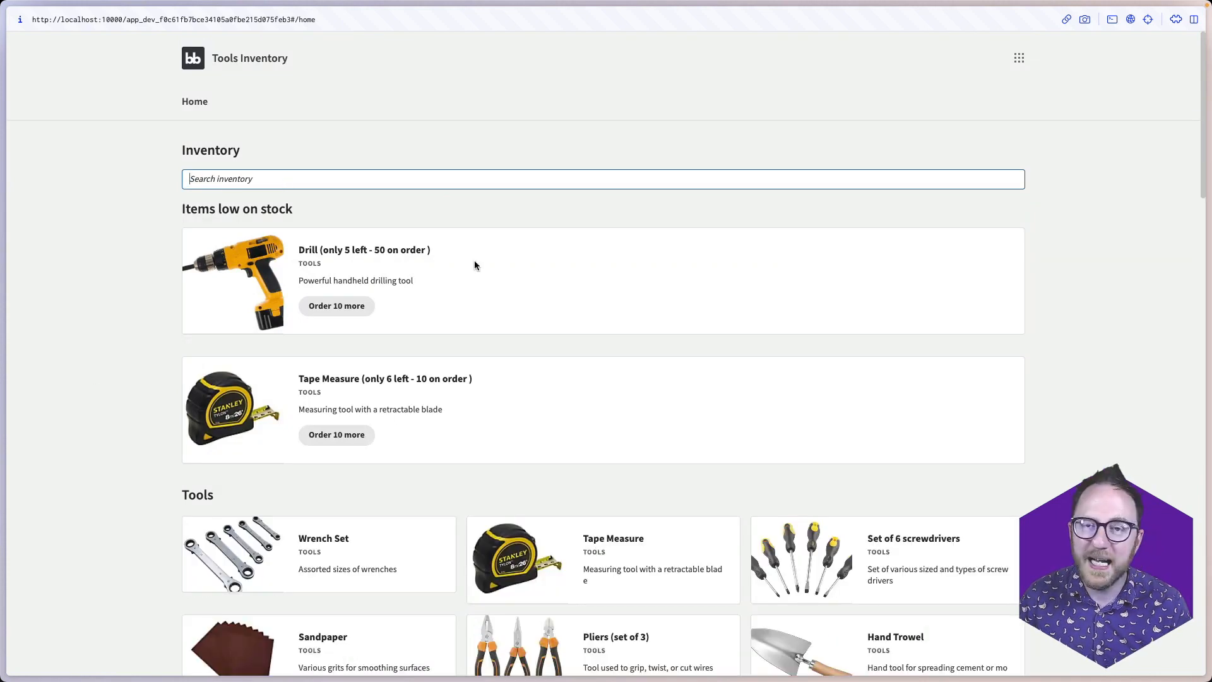
pyautogui.click(350, 306)
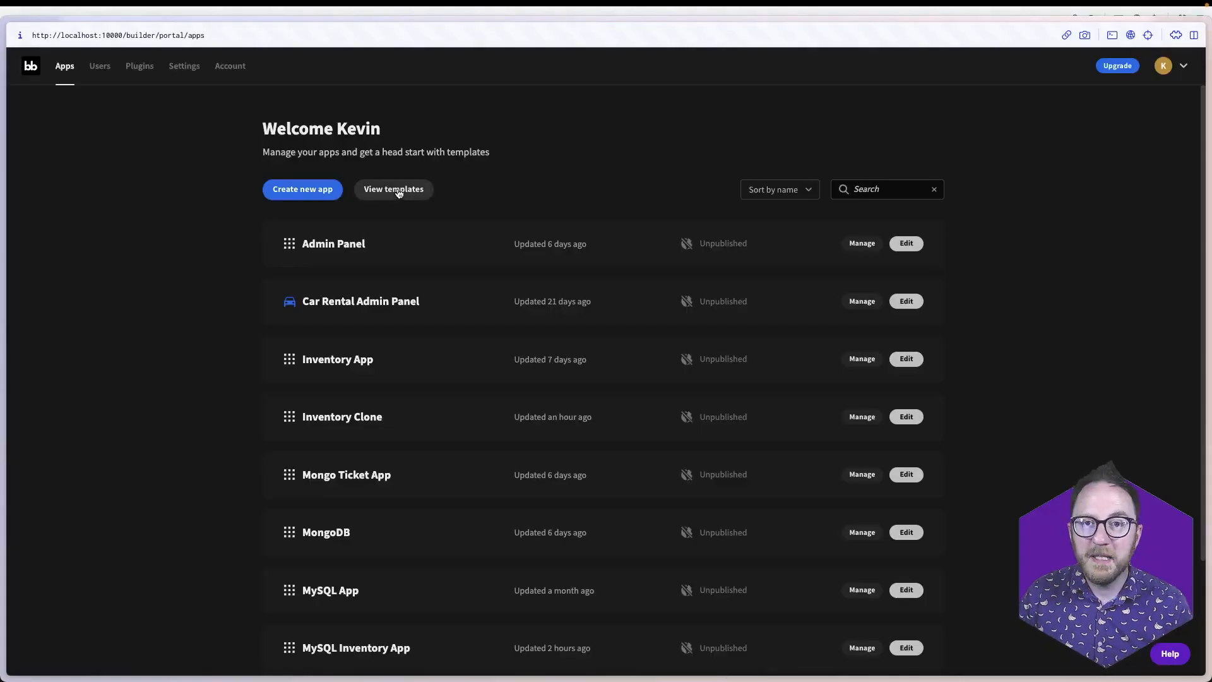
# Create a new app from scratch named "Tools Inventory App" without sample data
pyautogui.click(300, 189)
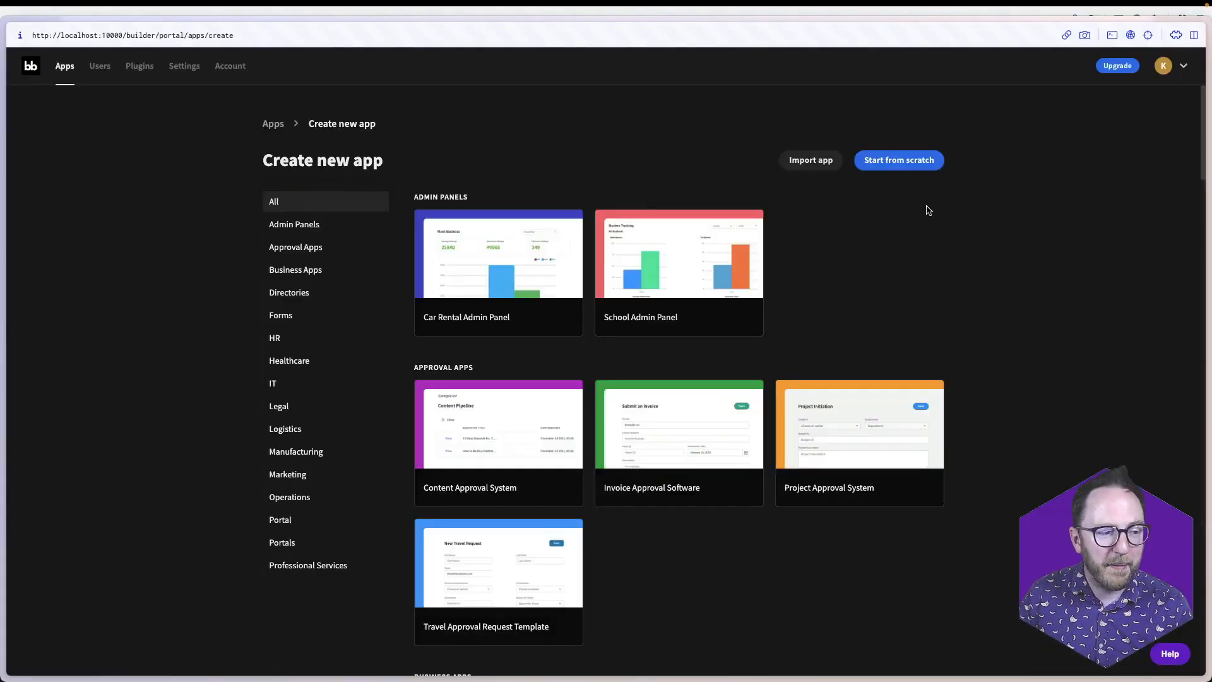
pyautogui.click(901, 166)
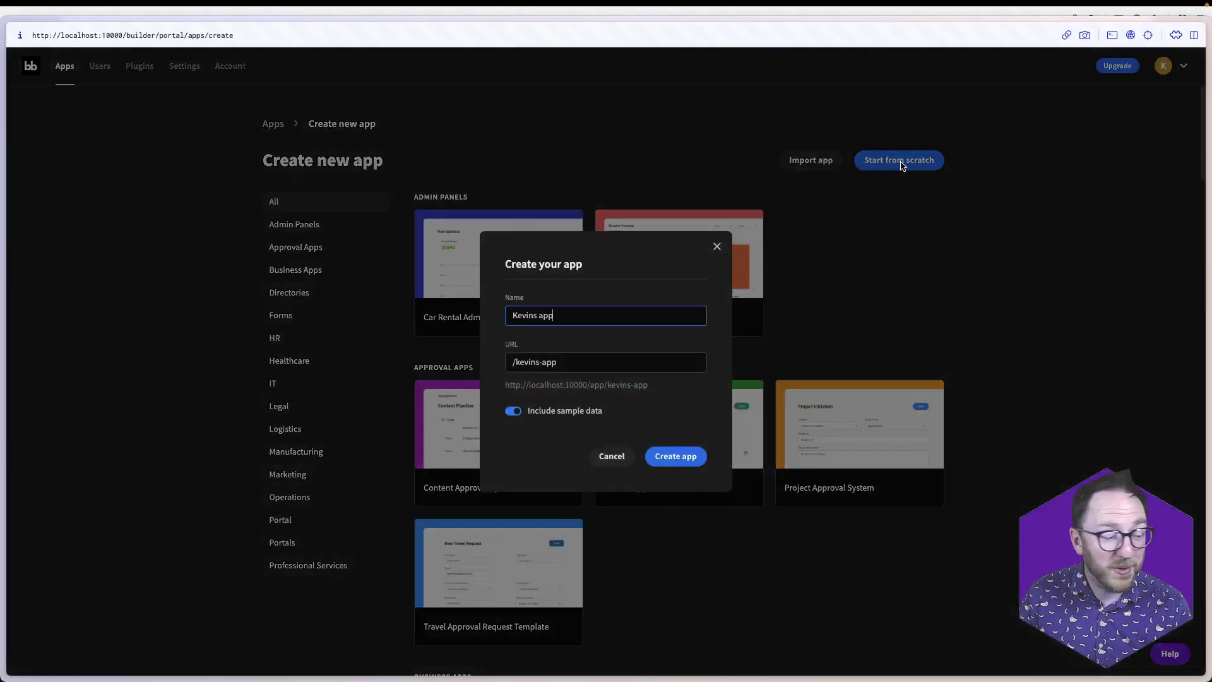
pyautogui.tripleClick(551, 314)
pyautogui.write('T')
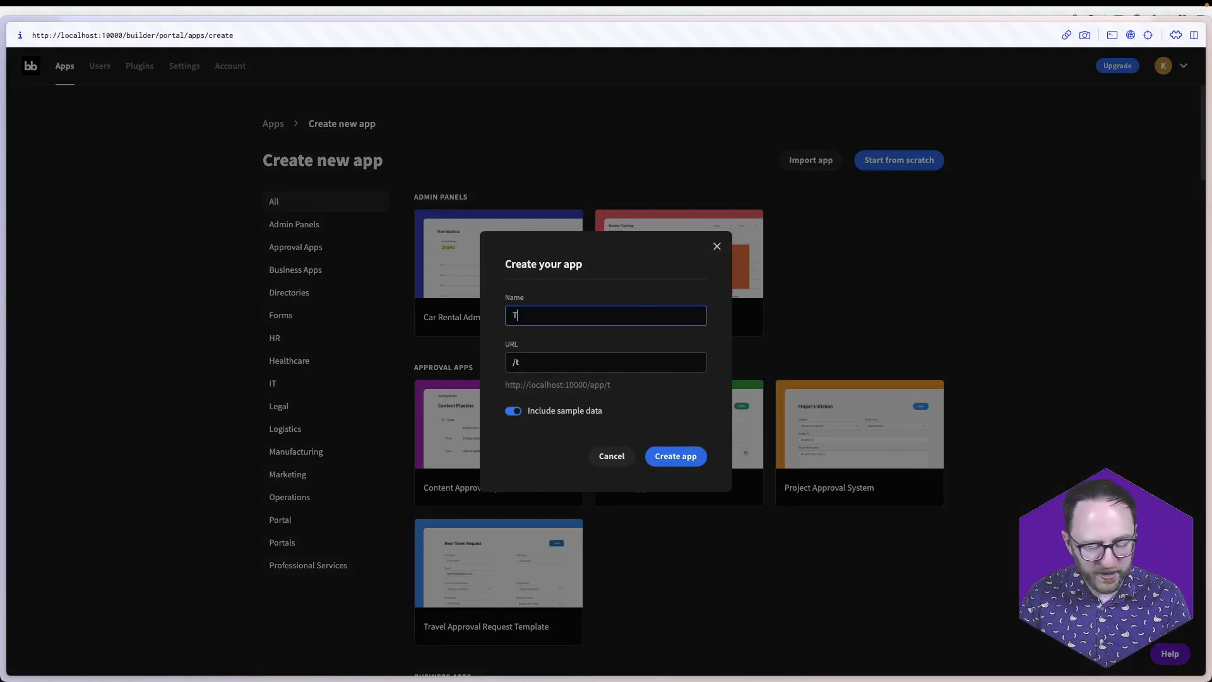
pyautogui.write('ools Inventory App')
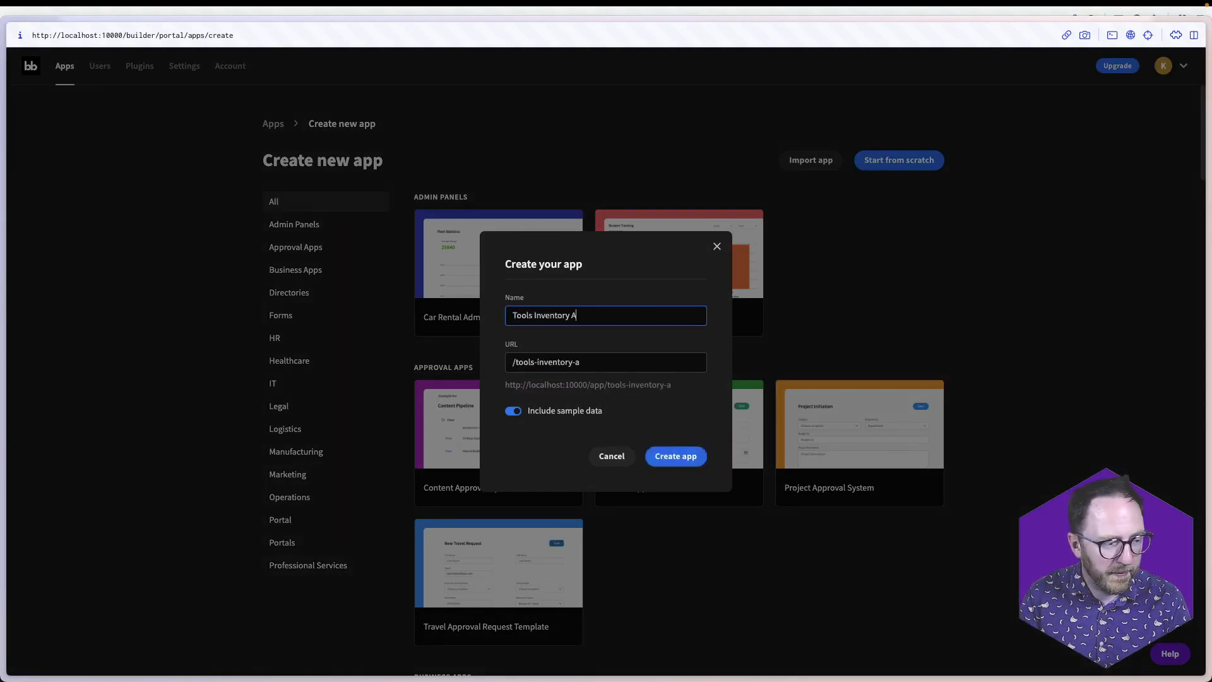
pyautogui.click(511, 414)
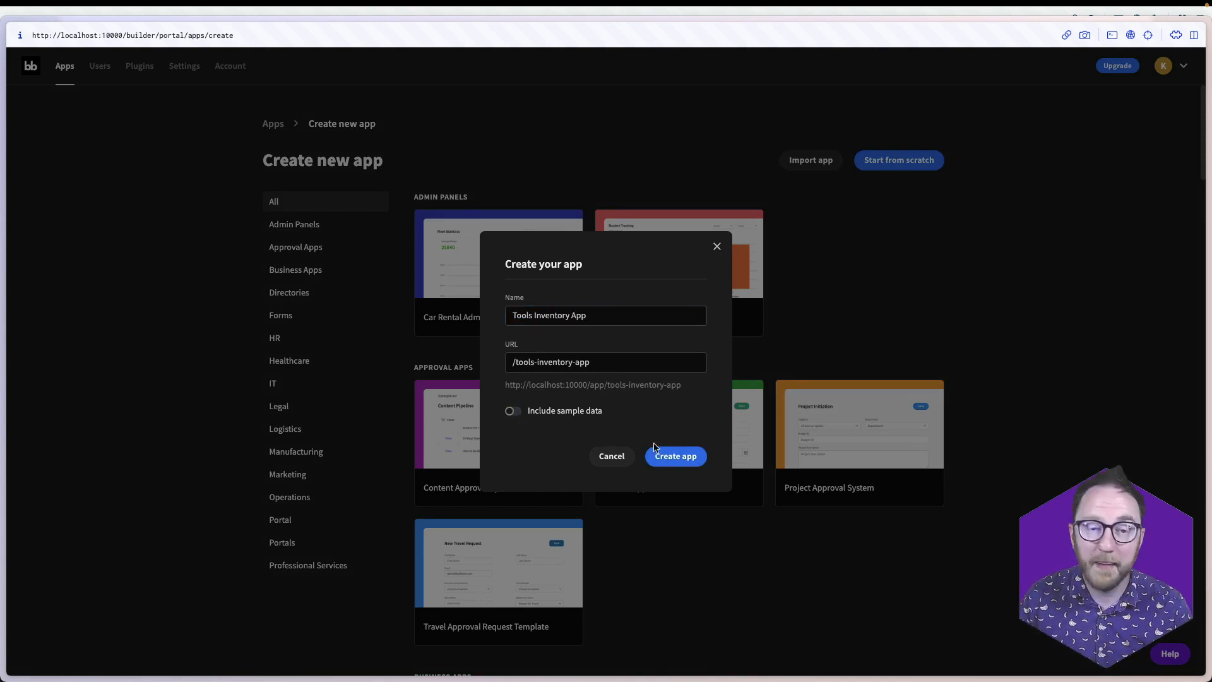
pyautogui.click(669, 456)
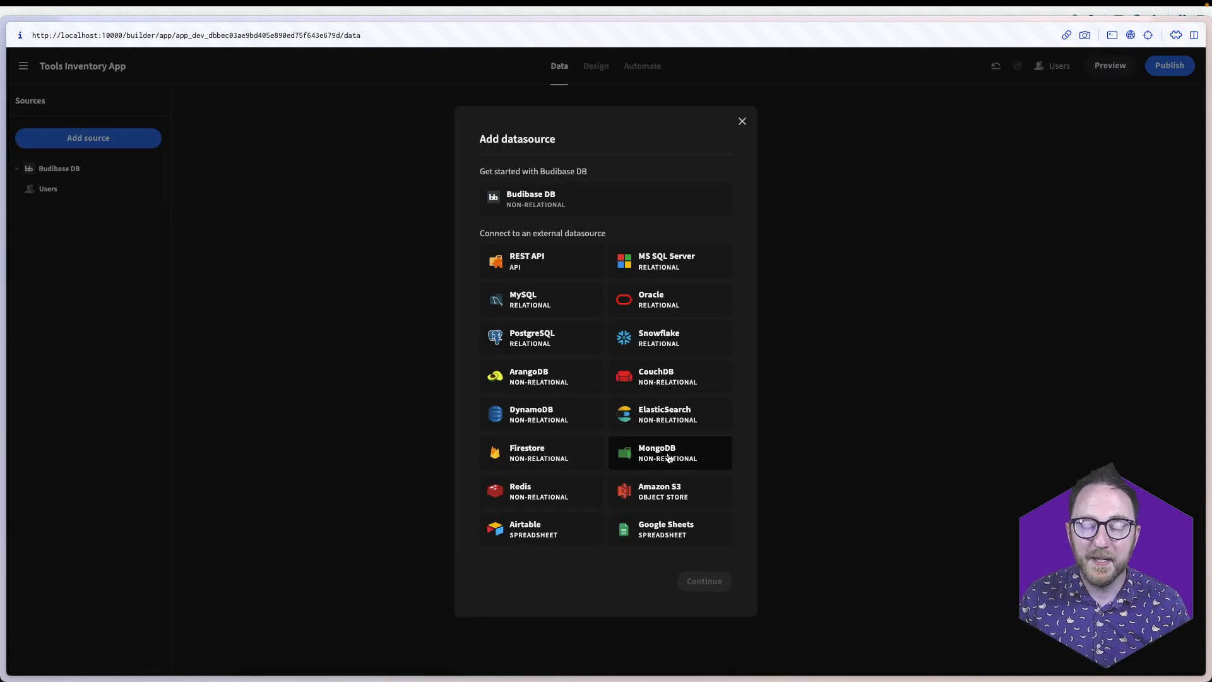
# Connect a MySQL datasource with host host.docker.internal and database budibase_store, and fetch its tables
pyautogui.click(524, 310)
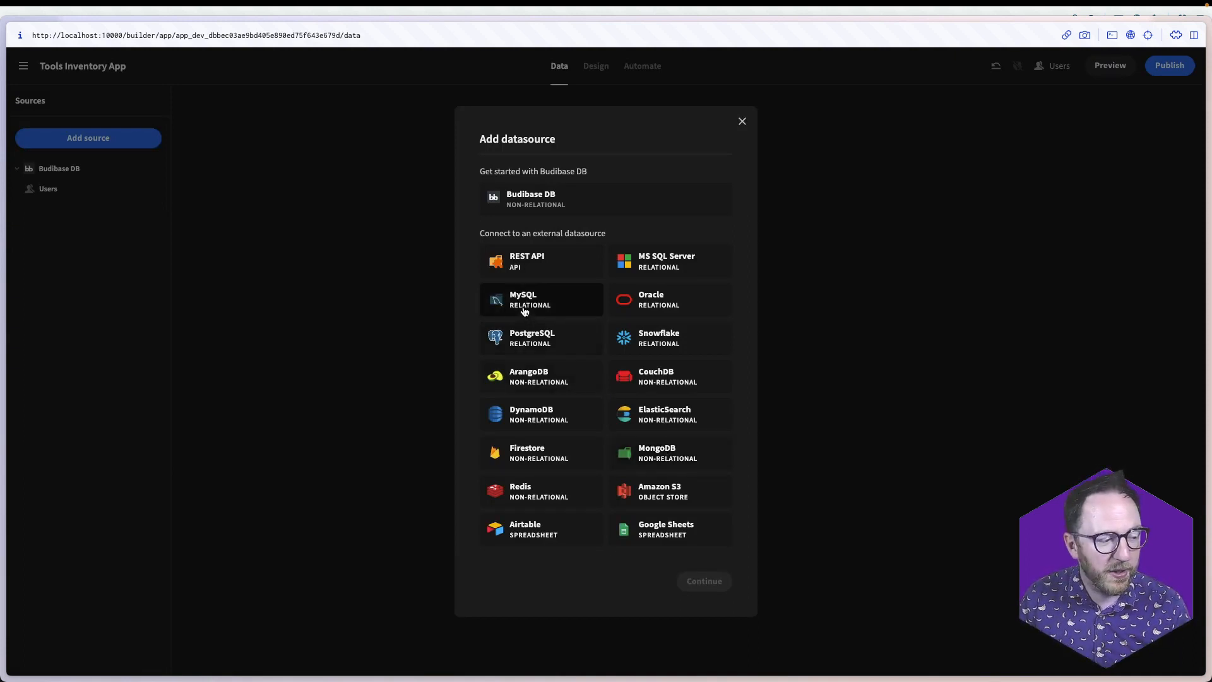
pyautogui.click(719, 581)
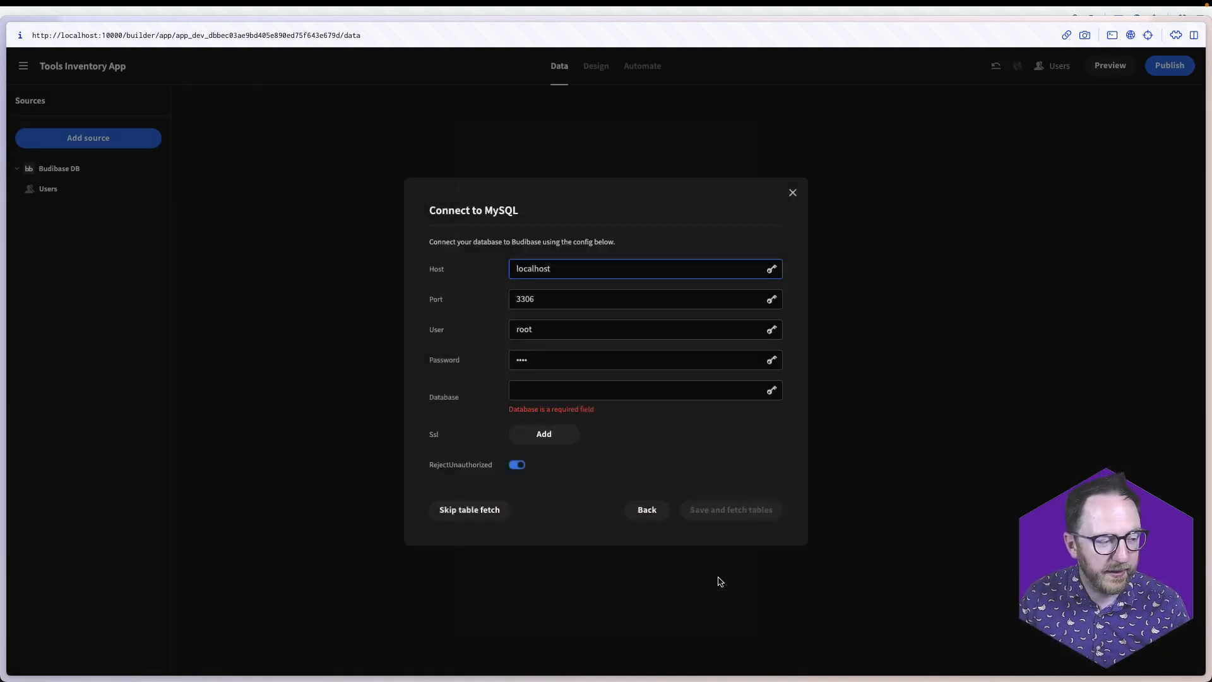
pyautogui.doubleClick(553, 274)
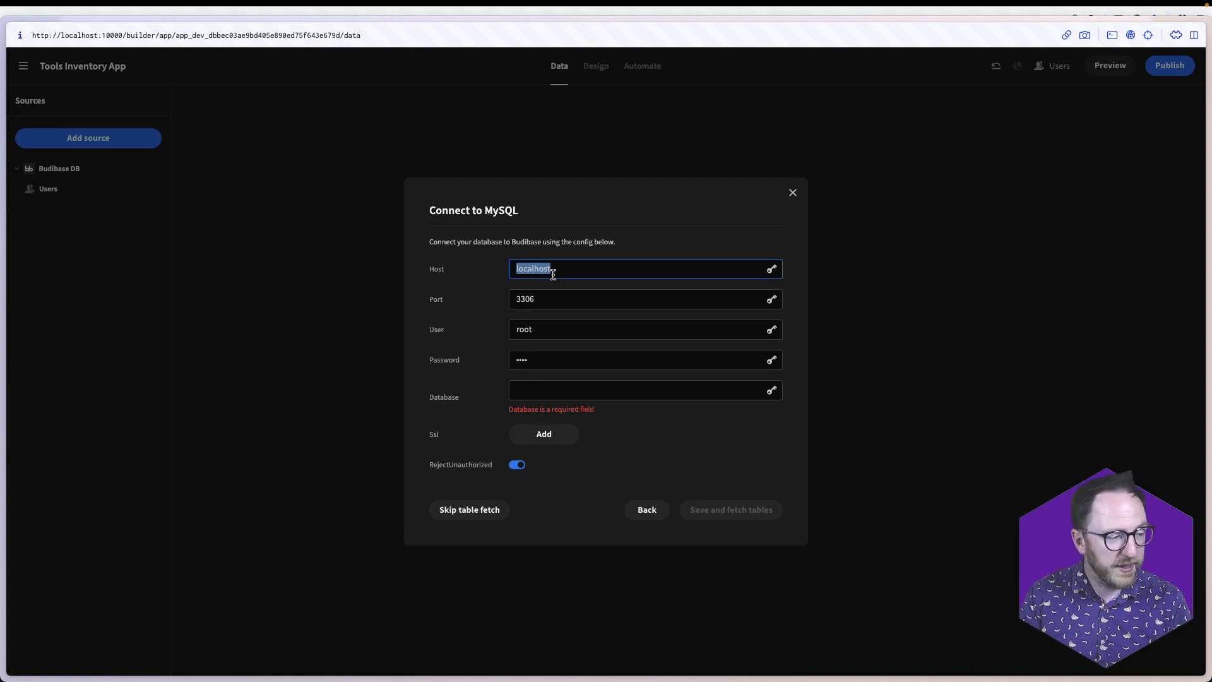
pyautogui.write('host.d')
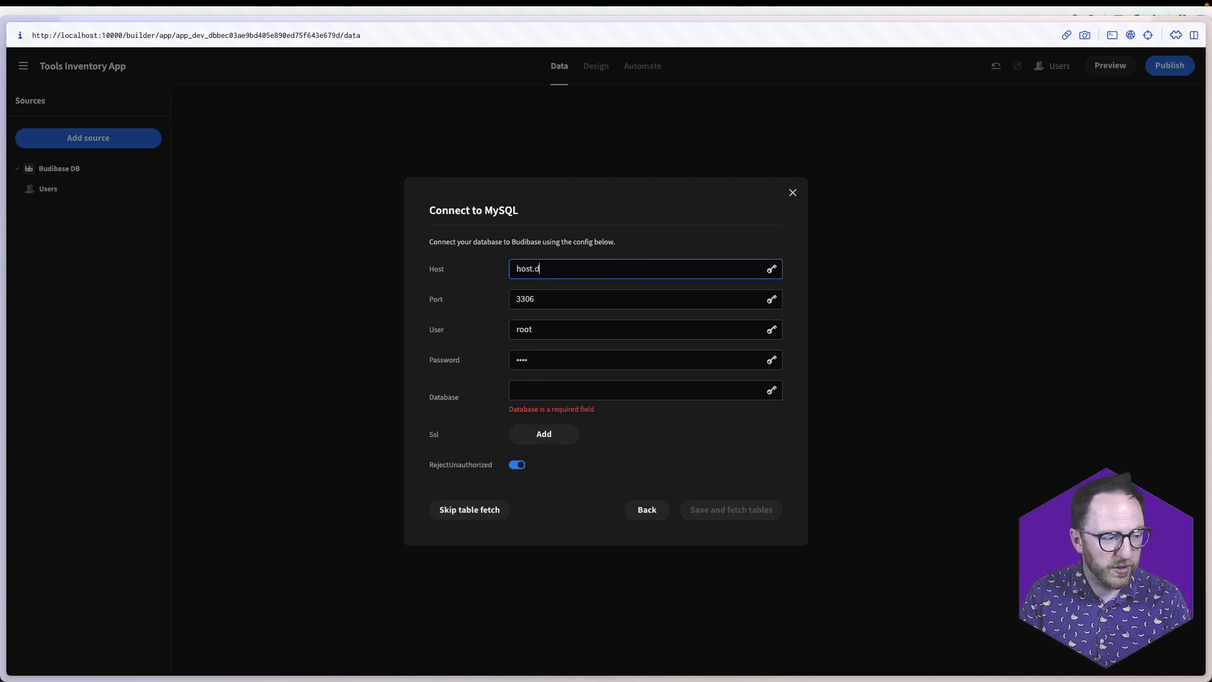
pyautogui.write('ocker.internal')
pyautogui.click(529, 388)
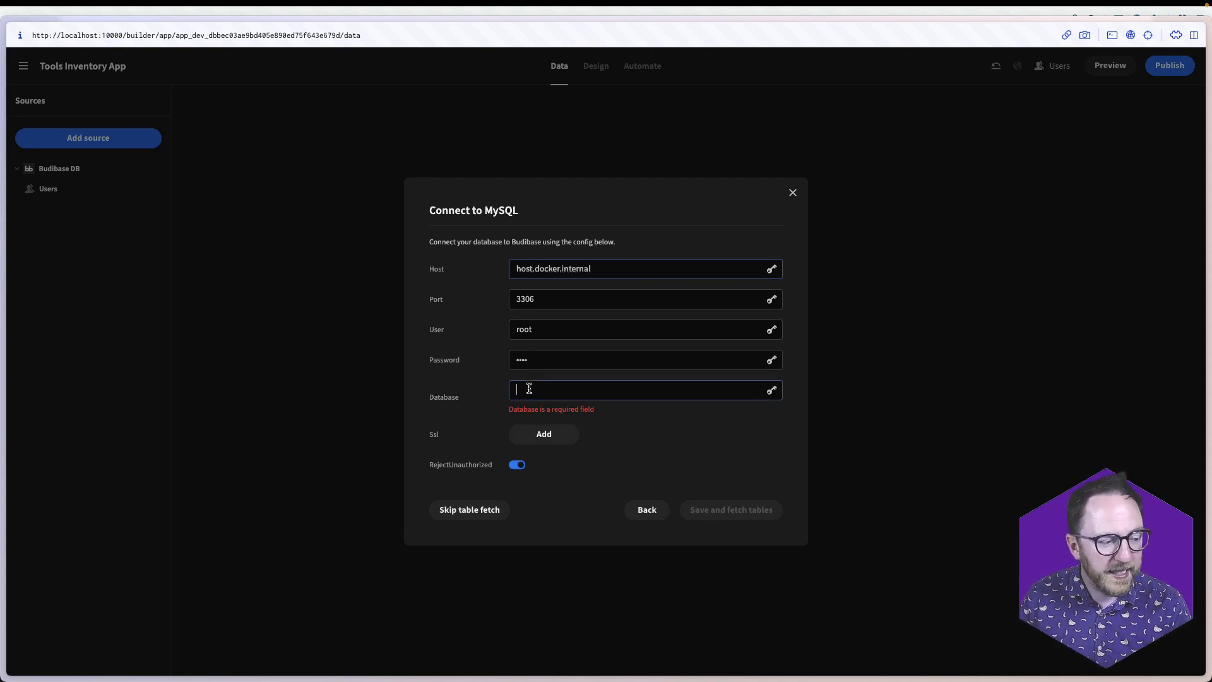
pyautogui.write('budib')
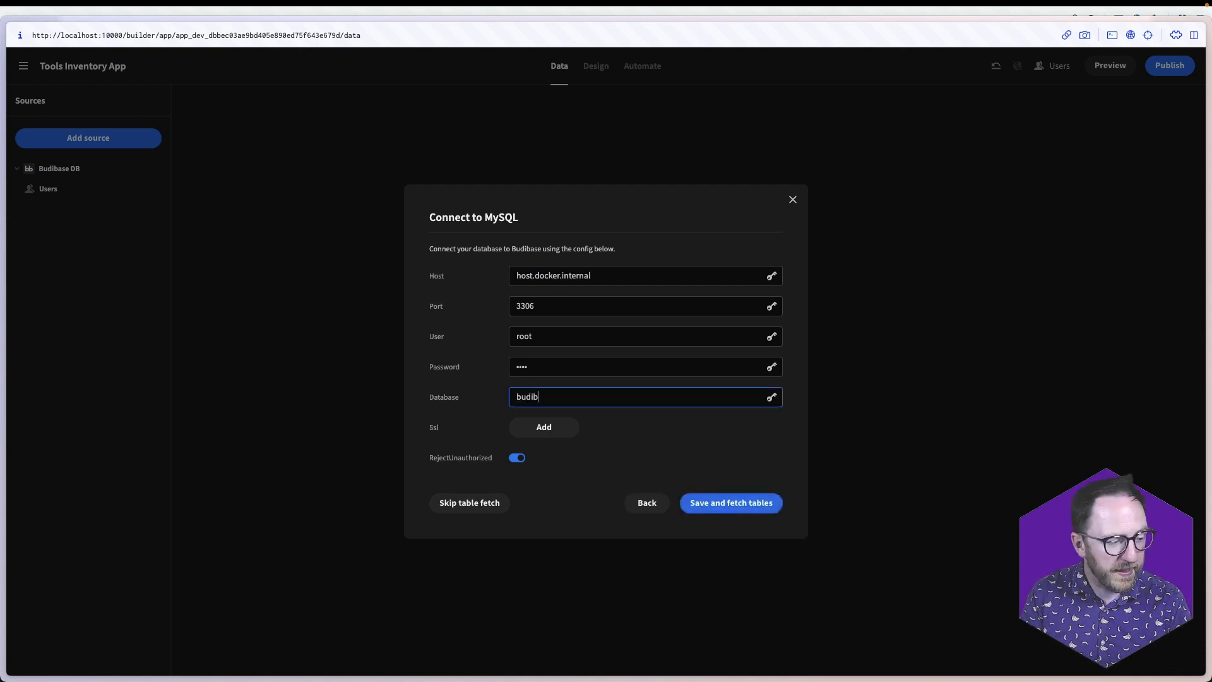
pyautogui.write('ase_store')
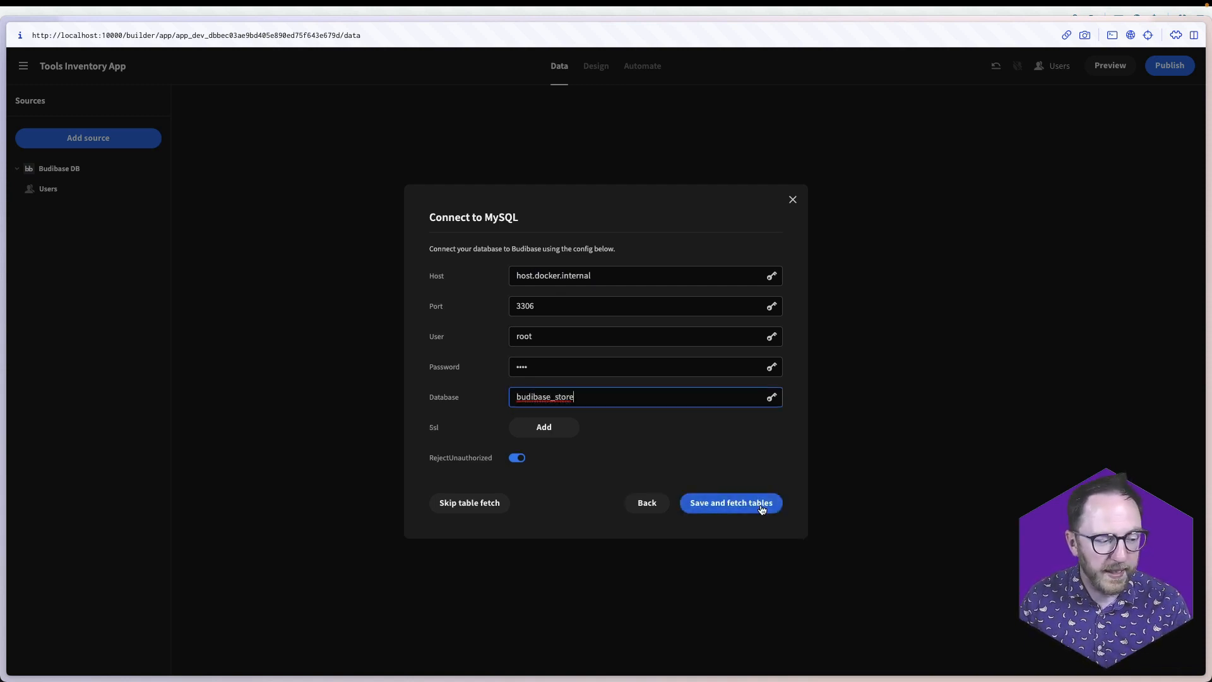
pyautogui.click(761, 503)
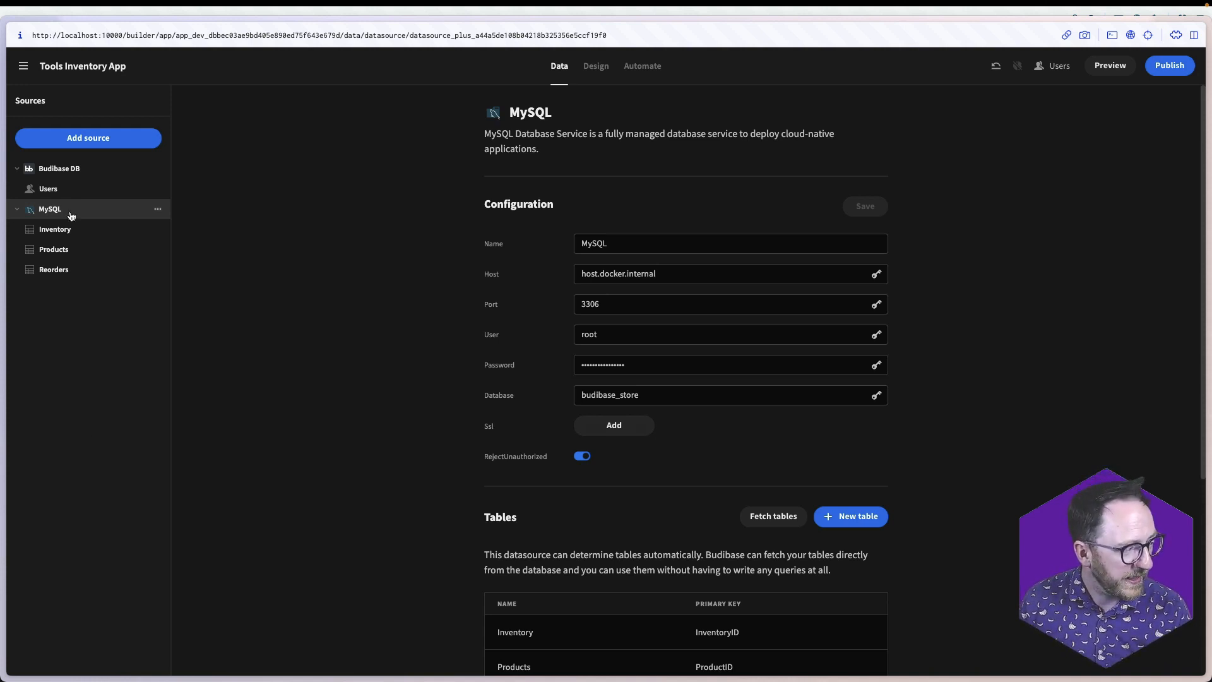
# Add a new query to the MySQL datasource and name it CategoryList
pyautogui.scroll(-5, 704, 519)
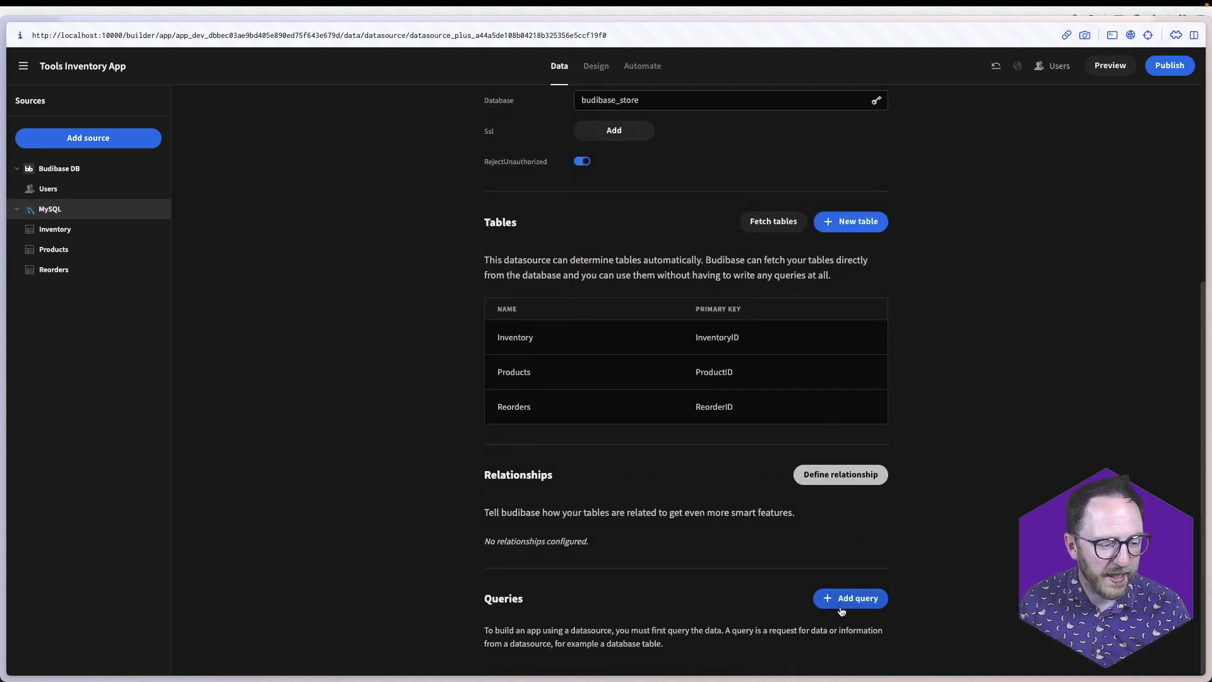
pyautogui.click(846, 601)
pyautogui.click(613, 181)
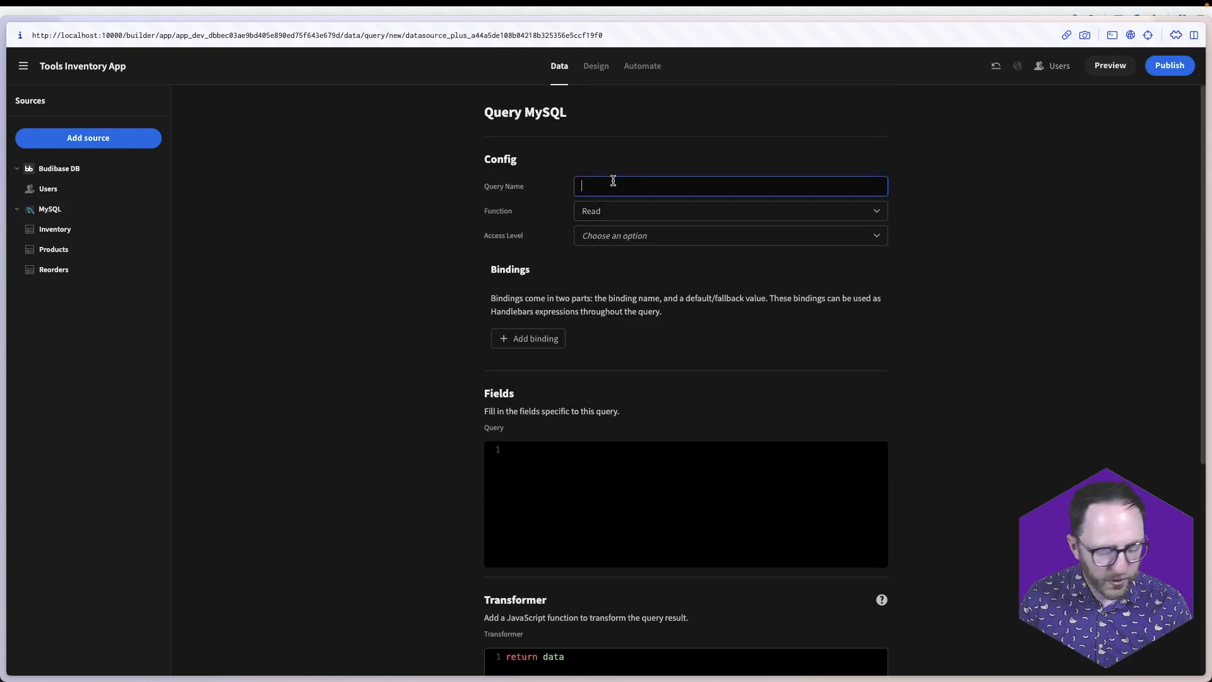
pyautogui.write('CategoryList')
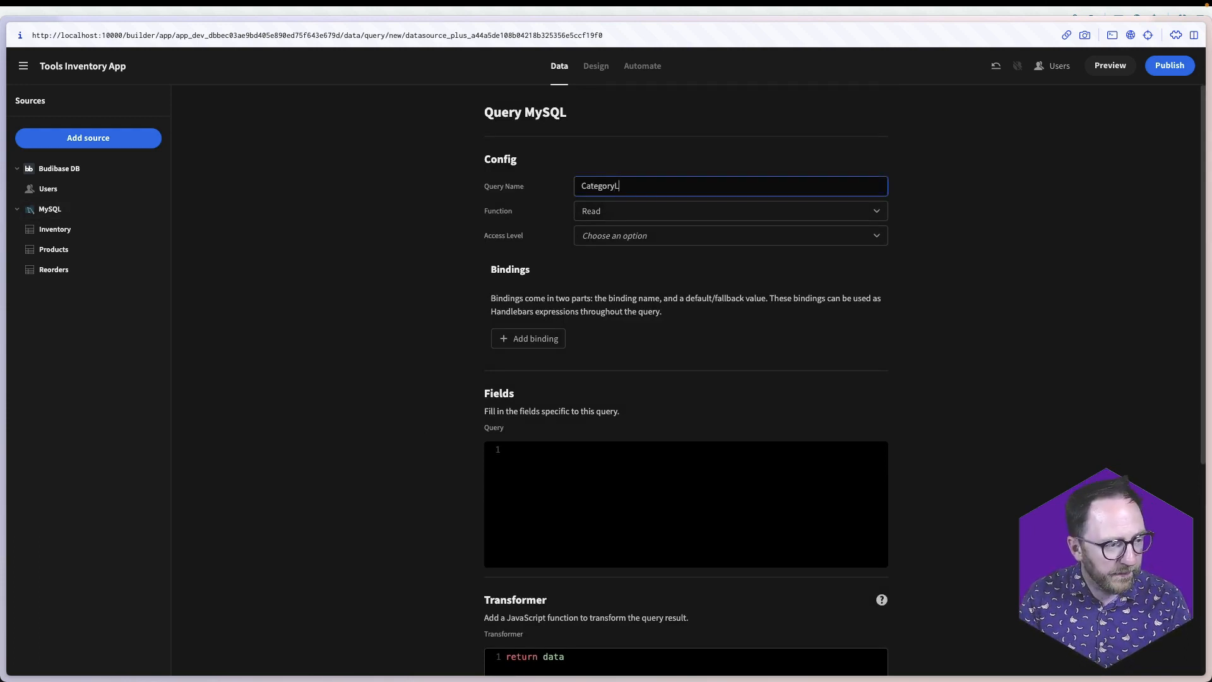
# Write the query "select category from products", run it and preview the returned rows
pyautogui.click(548, 444)
pyautogui.write('select ca')
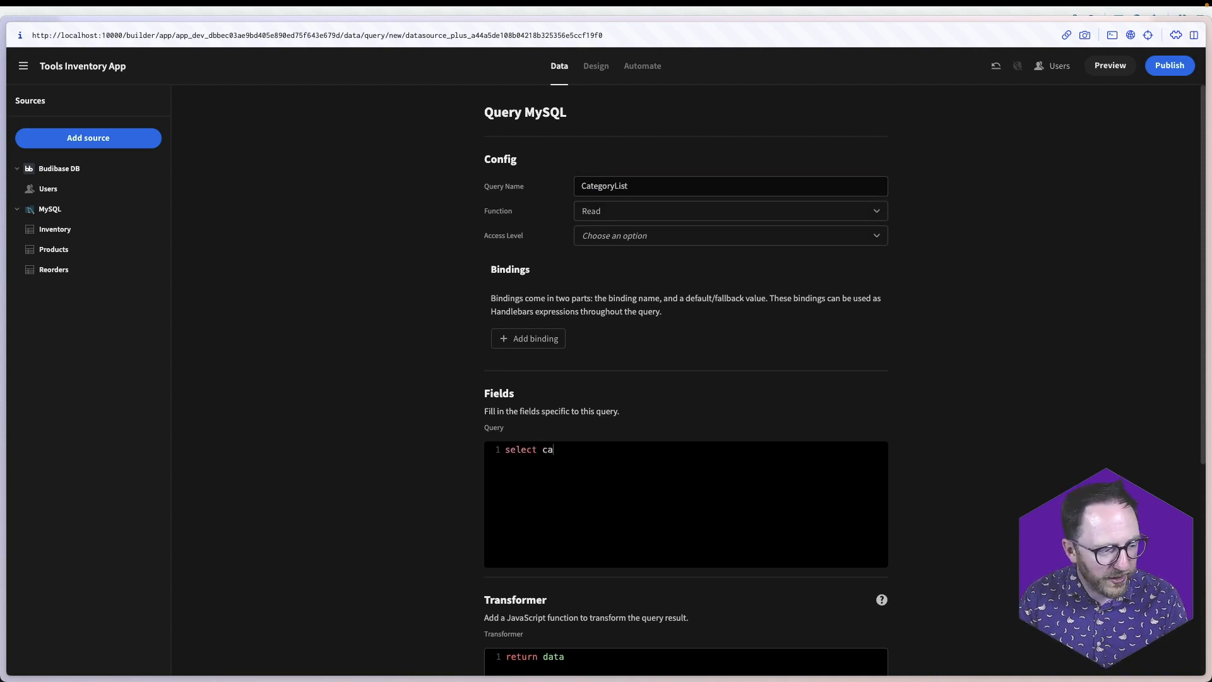
pyautogui.write('tegory from pr')
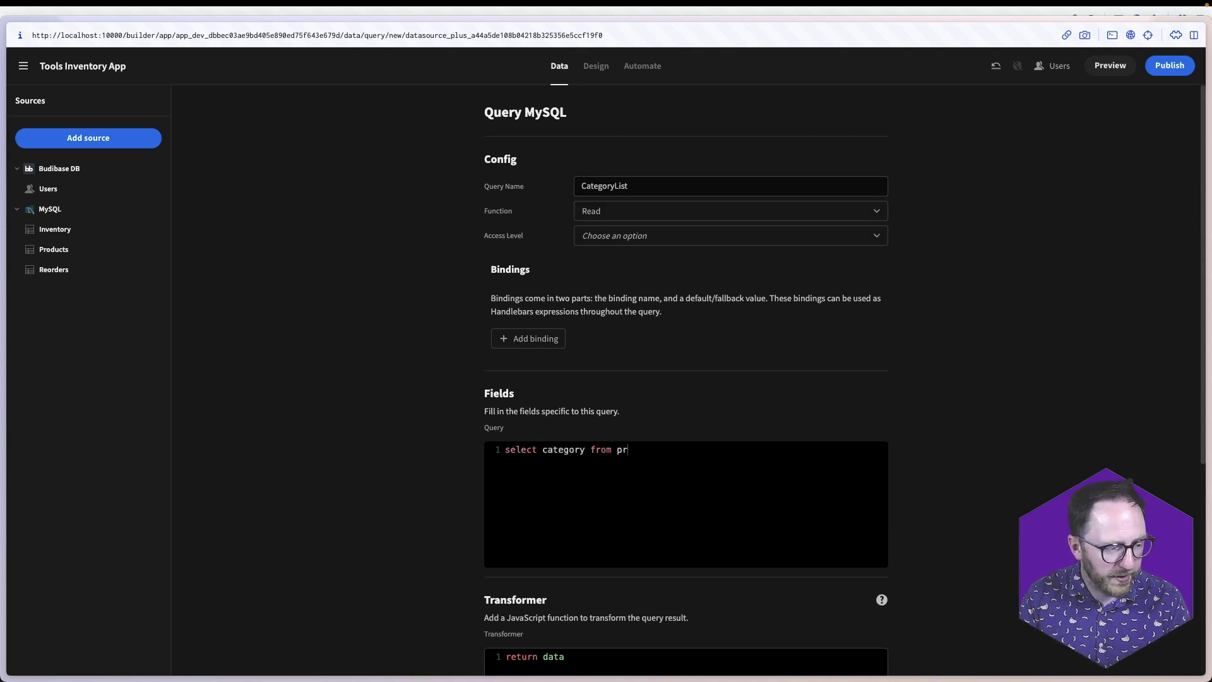
pyautogui.write('odyu')
pyautogui.scroll(-5, 698, 465)
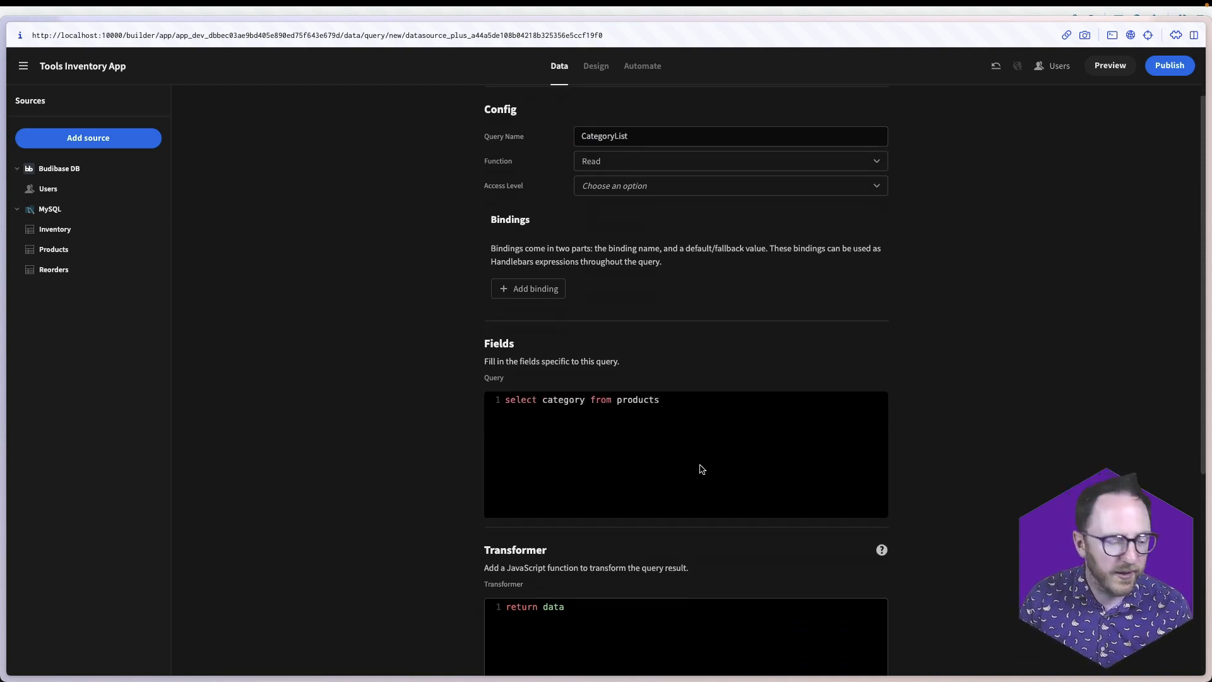
pyautogui.click(858, 480)
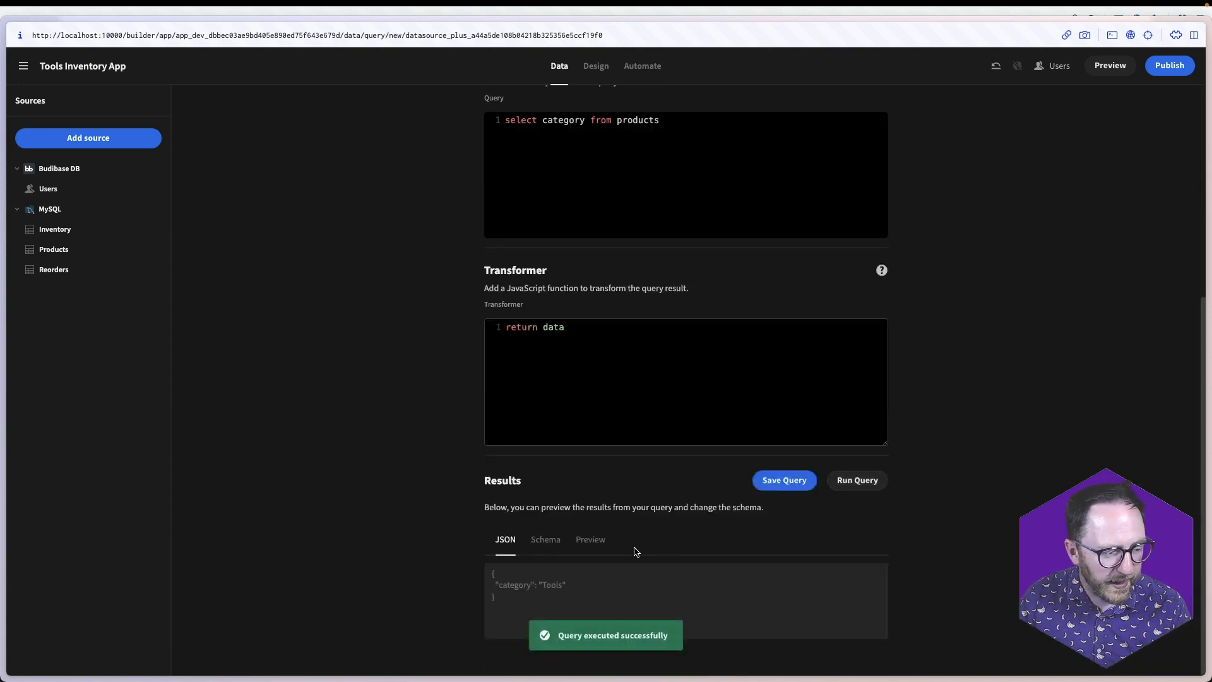
pyautogui.click(591, 541)
pyautogui.scroll(-8, 678, 567)
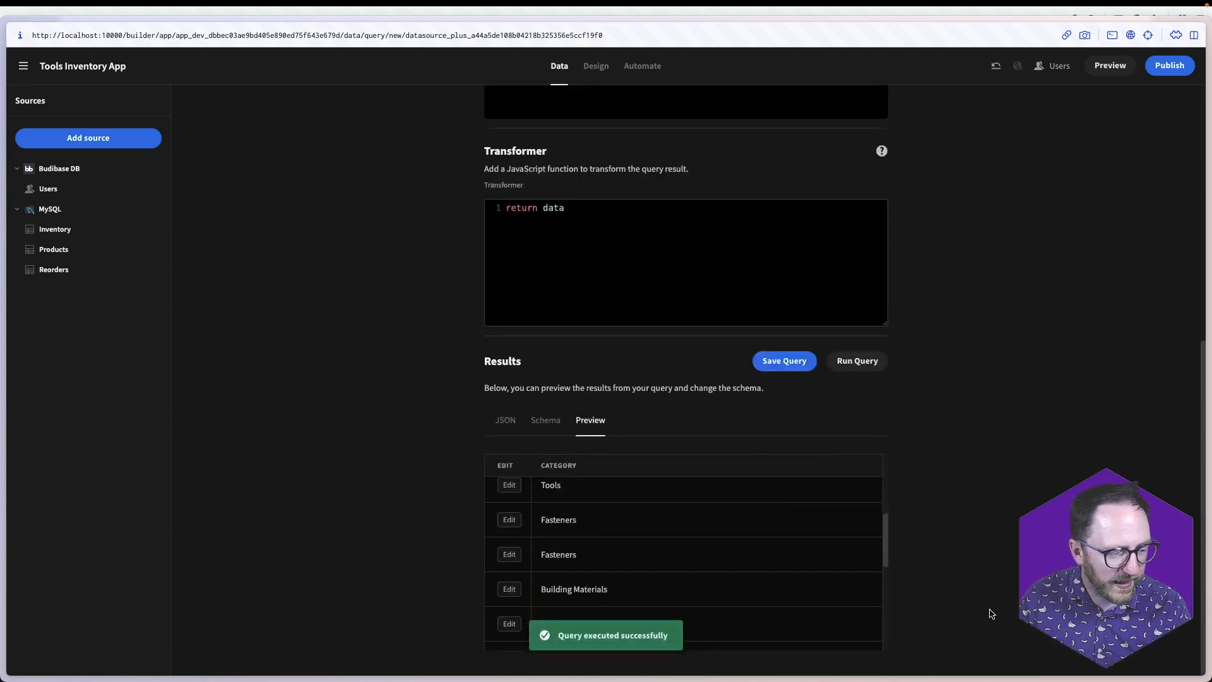
# Append "group by category" to the end of the CategoryList query's SQL statement
pyautogui.scroll(15, 678, 566)
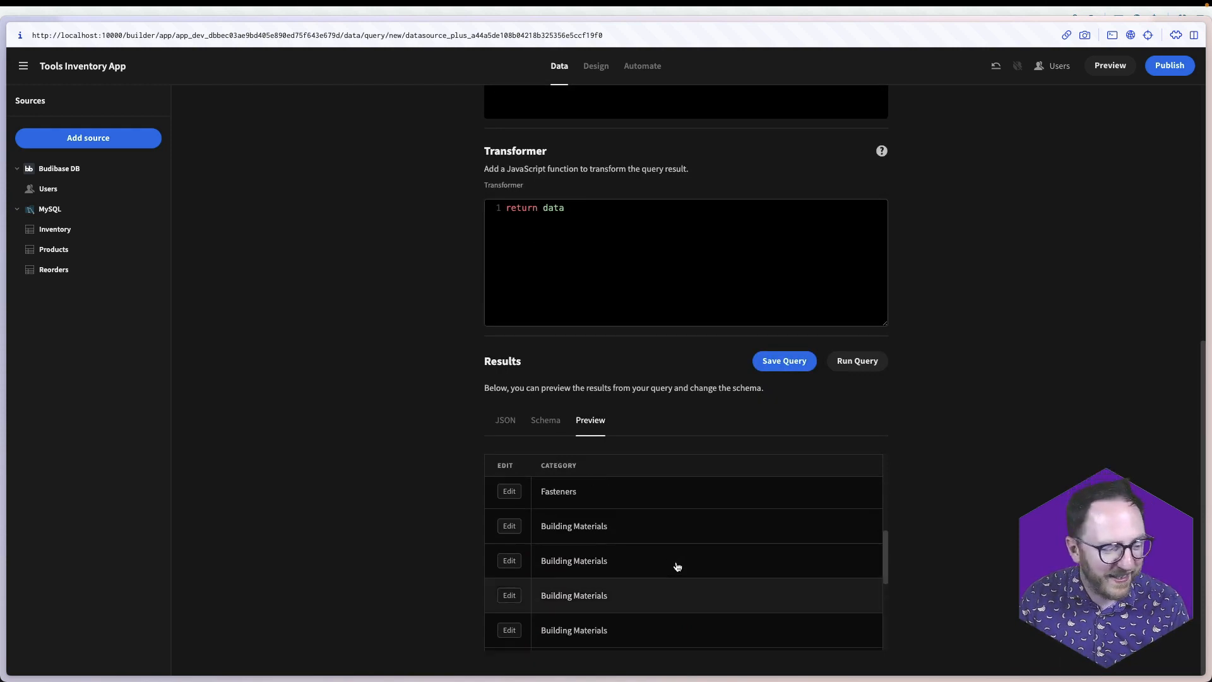
pyautogui.scroll(-1, 677, 379)
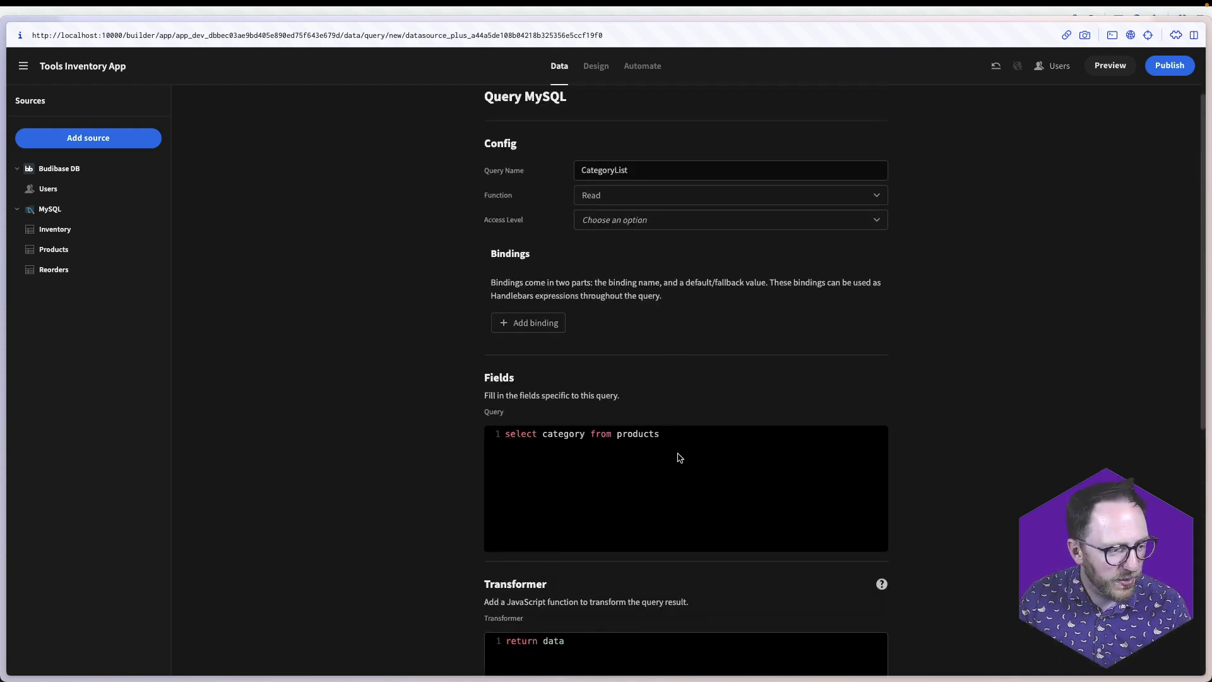
pyautogui.click(697, 428)
pyautogui.write('group by category')
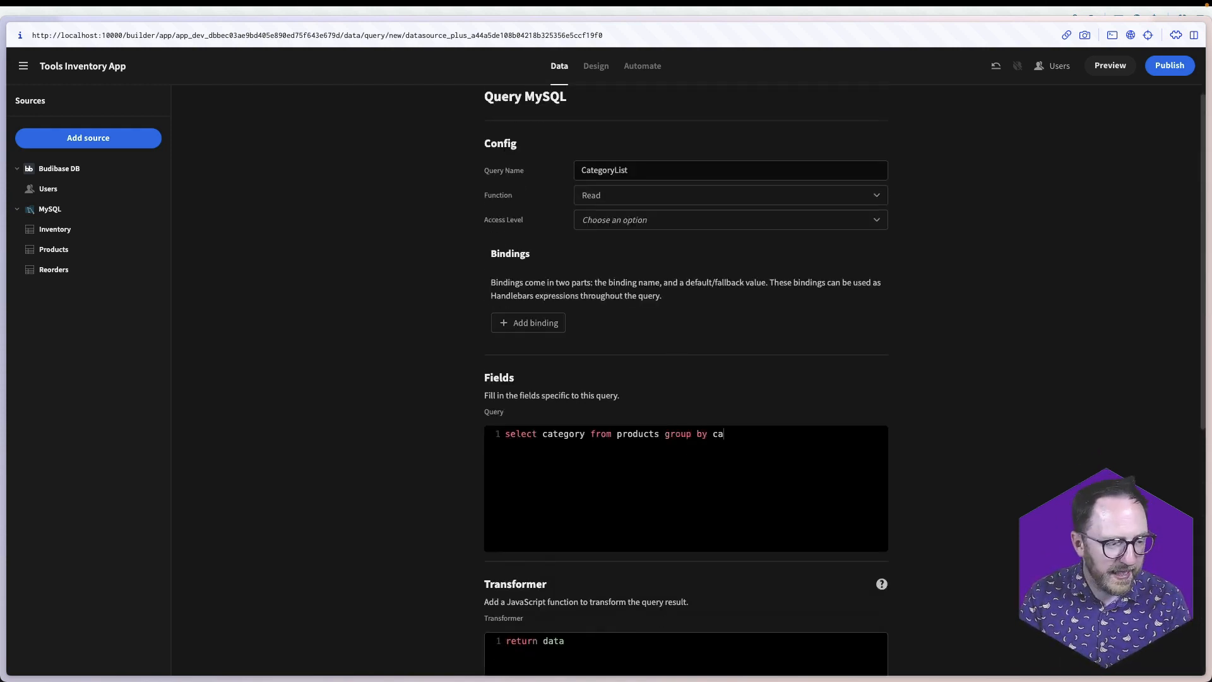
pyautogui.scroll(-4, 734, 472)
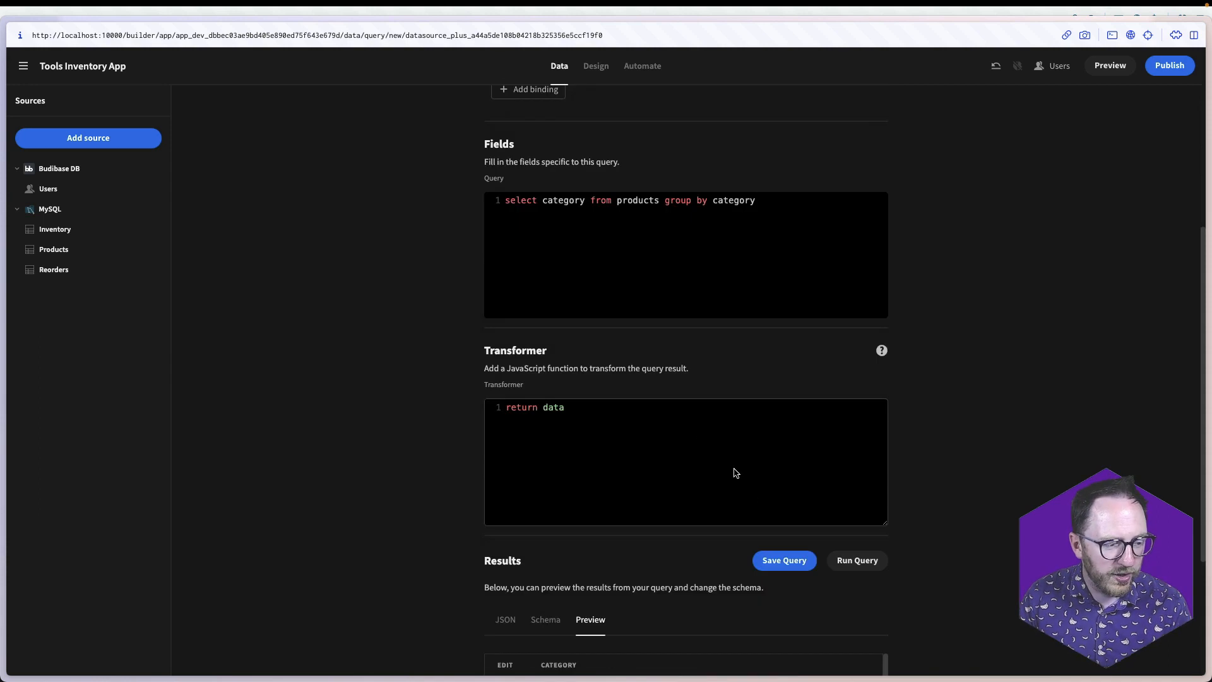
# Run the grouped CategoryList query, preview its rows and save the query
pyautogui.click(868, 561)
pyautogui.scroll(-1, 730, 570)
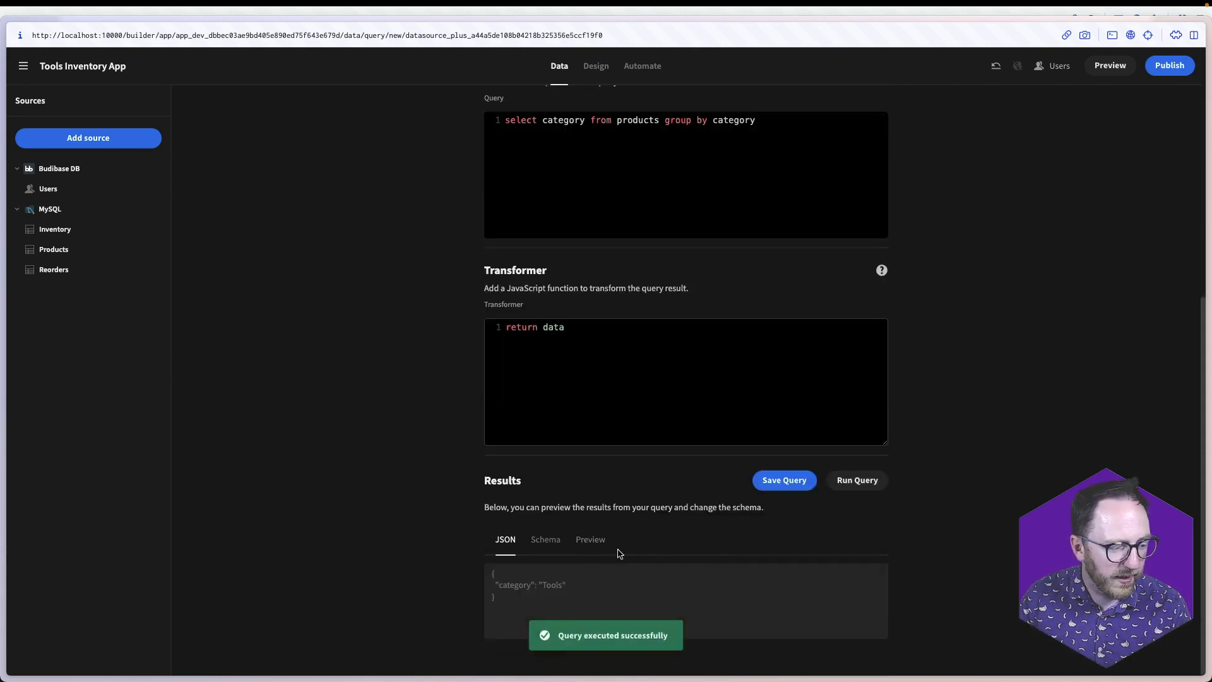
pyautogui.click(591, 542)
pyautogui.scroll(-2, 670, 606)
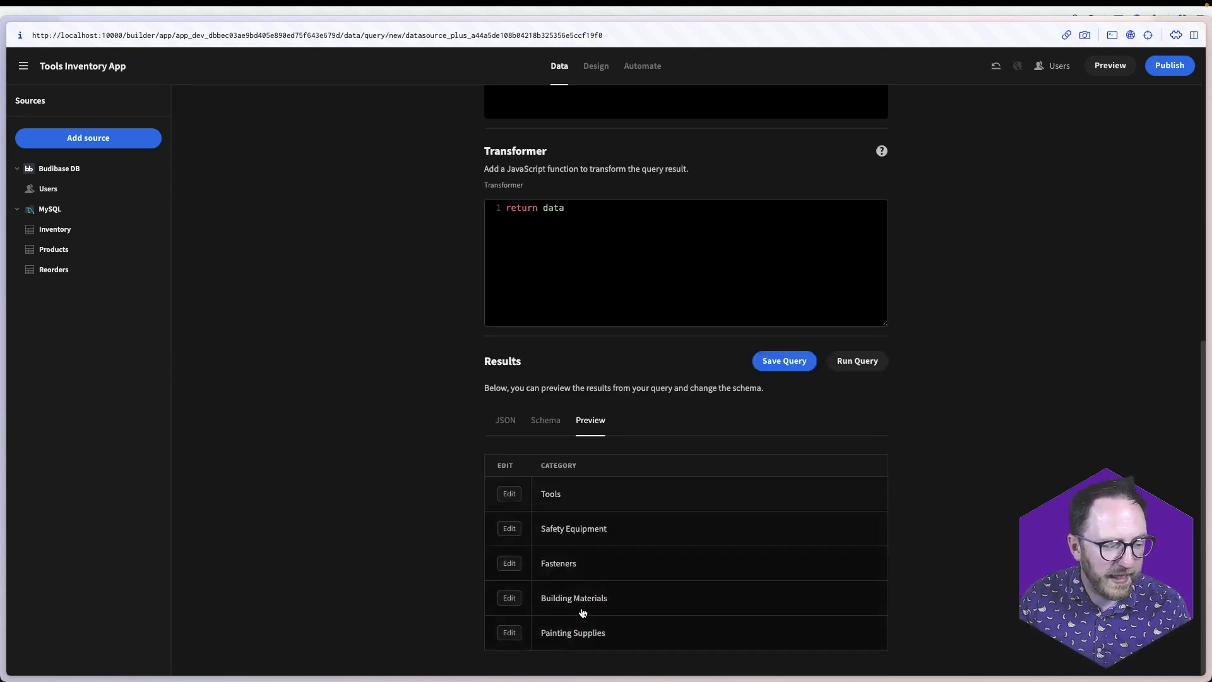
pyautogui.click(783, 363)
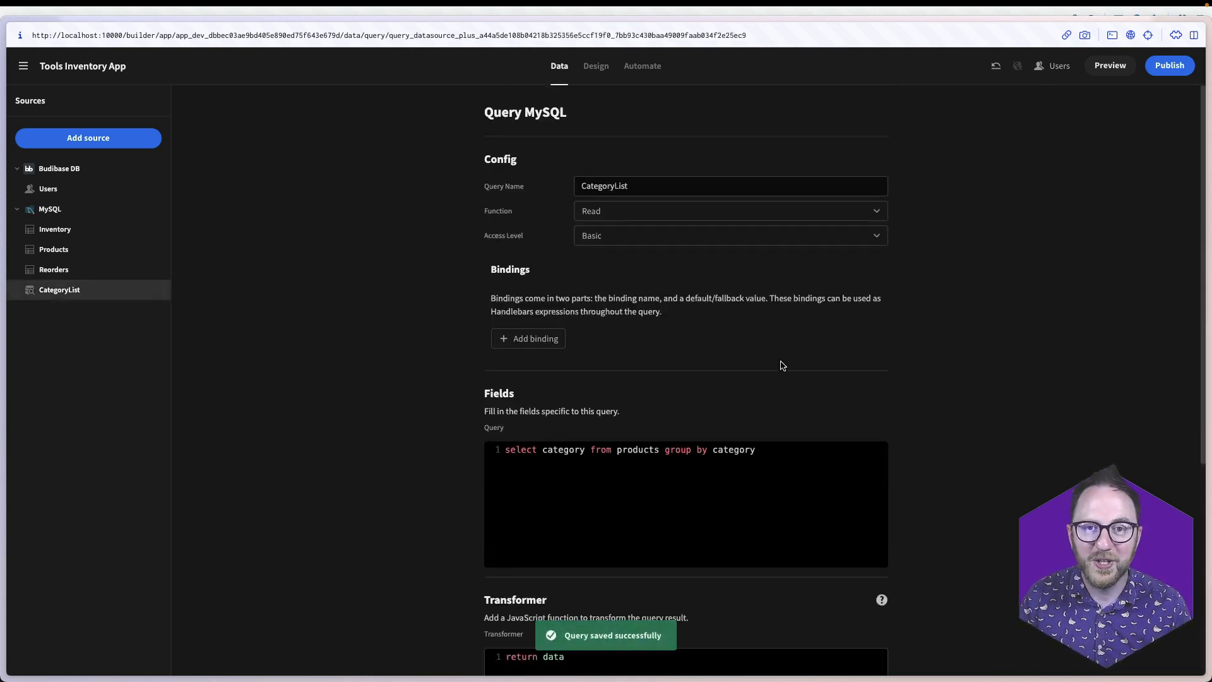
# Add a Repeater block to the /home screen in the app design
pyautogui.click(593, 67)
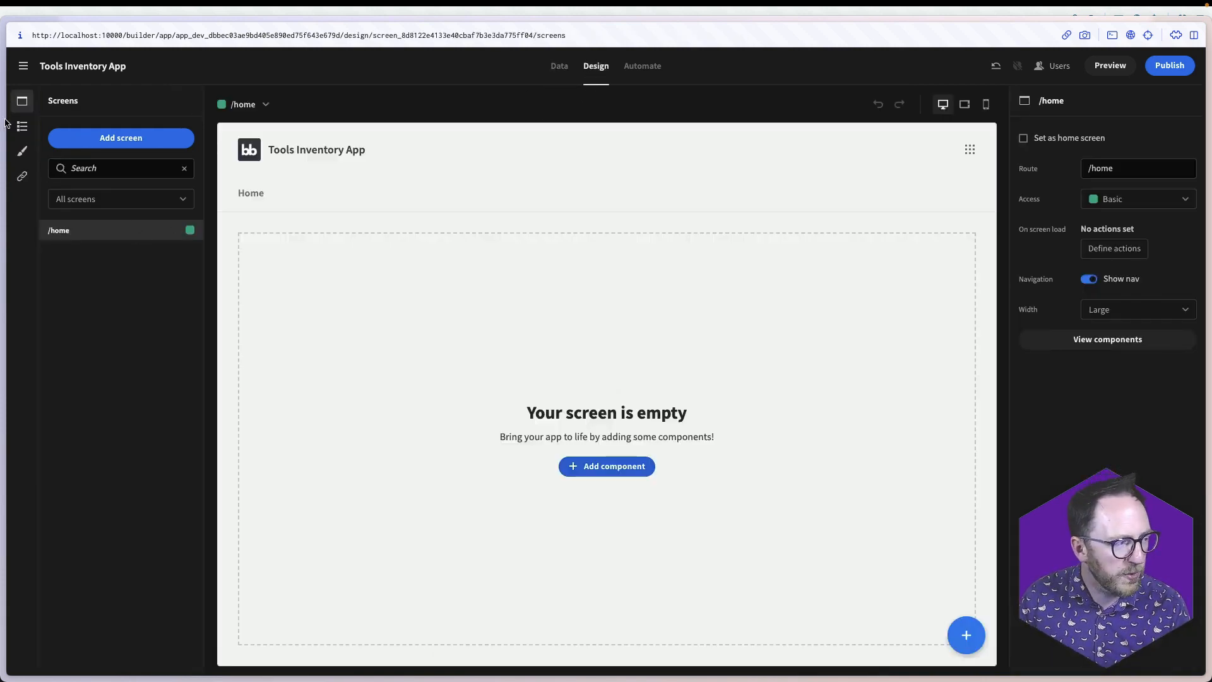
pyautogui.click(22, 126)
pyautogui.click(112, 138)
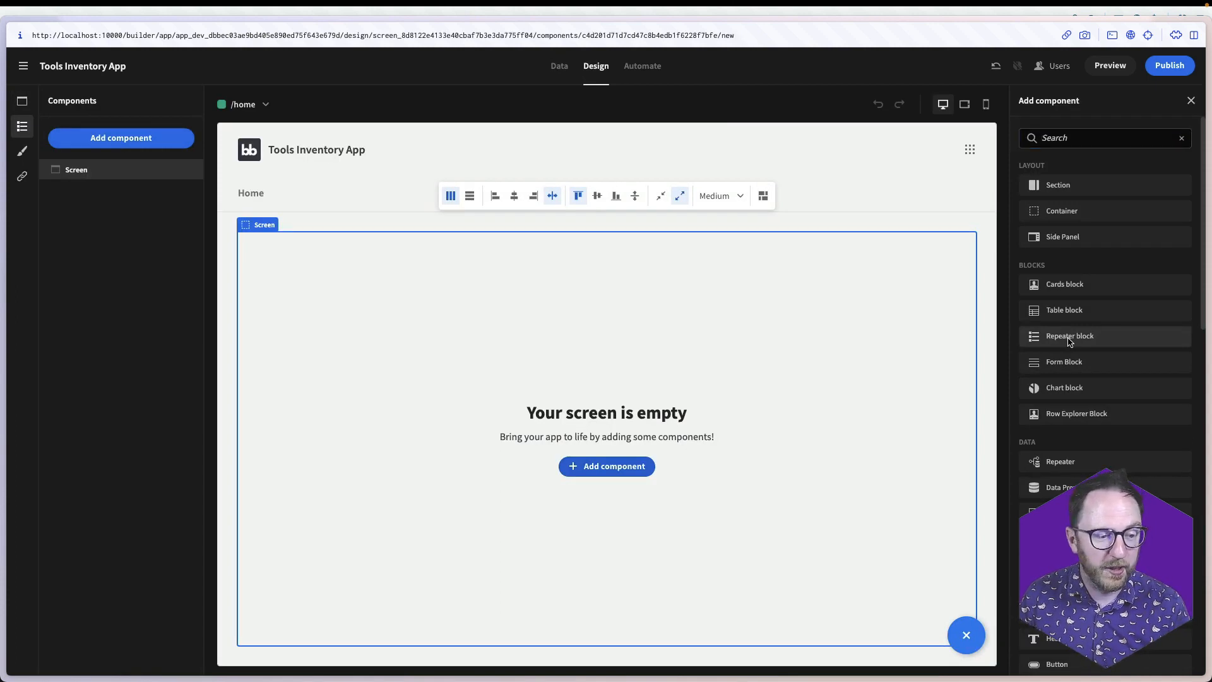
pyautogui.click(1067, 337)
# Name the repeater block Category List and set its data source to the CategoryList query
pyautogui.tripleClick(1160, 183)
pyautogui.write('C')
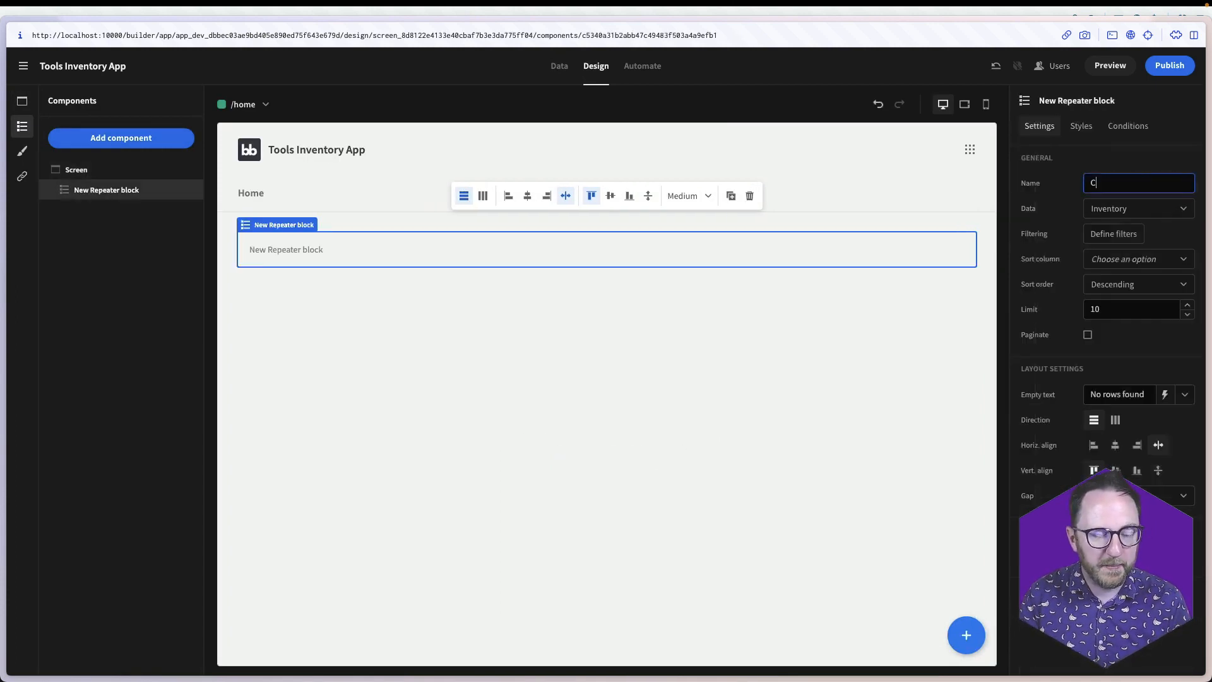
pyautogui.write('ategory List')
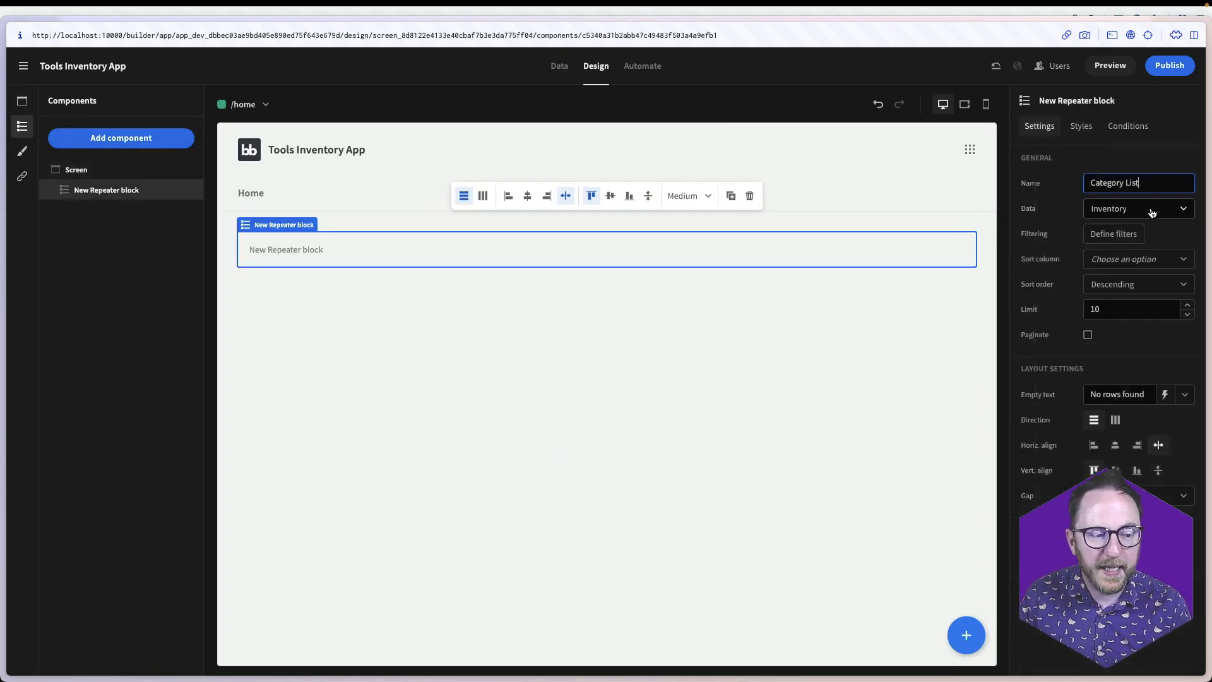
pyautogui.click(1150, 209)
pyautogui.click(1124, 365)
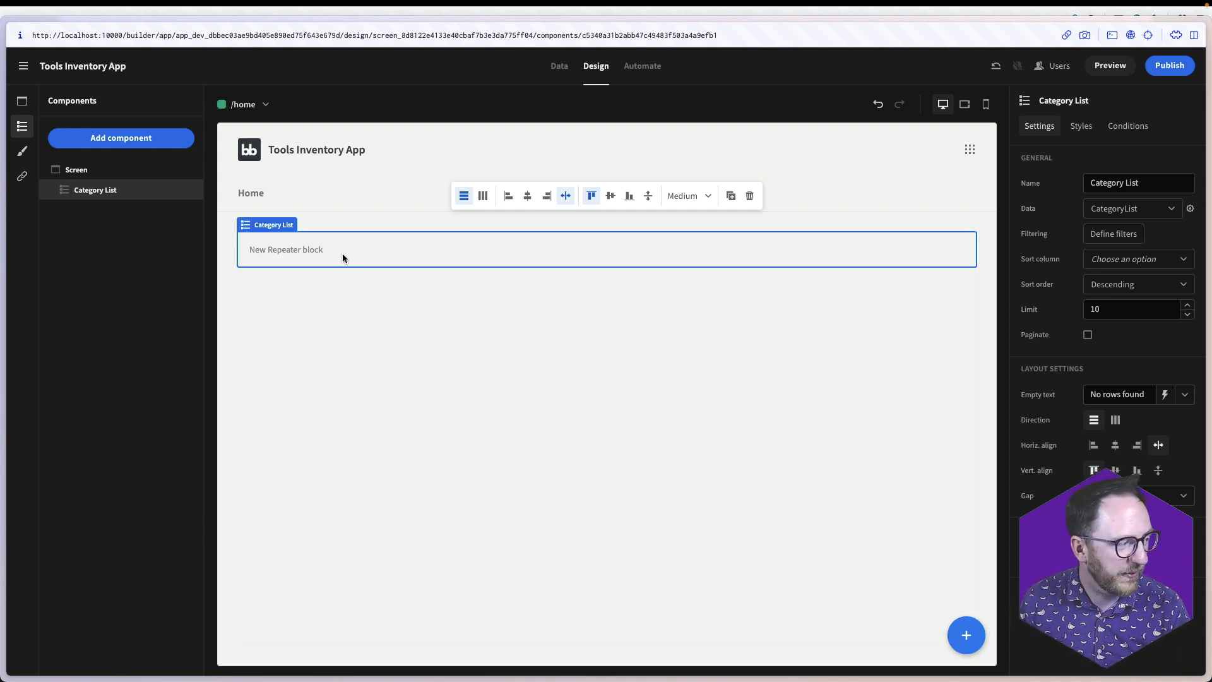
# Add a Cards block inside the Category List repeater and name it ProductBlock
pyautogui.click(144, 144)
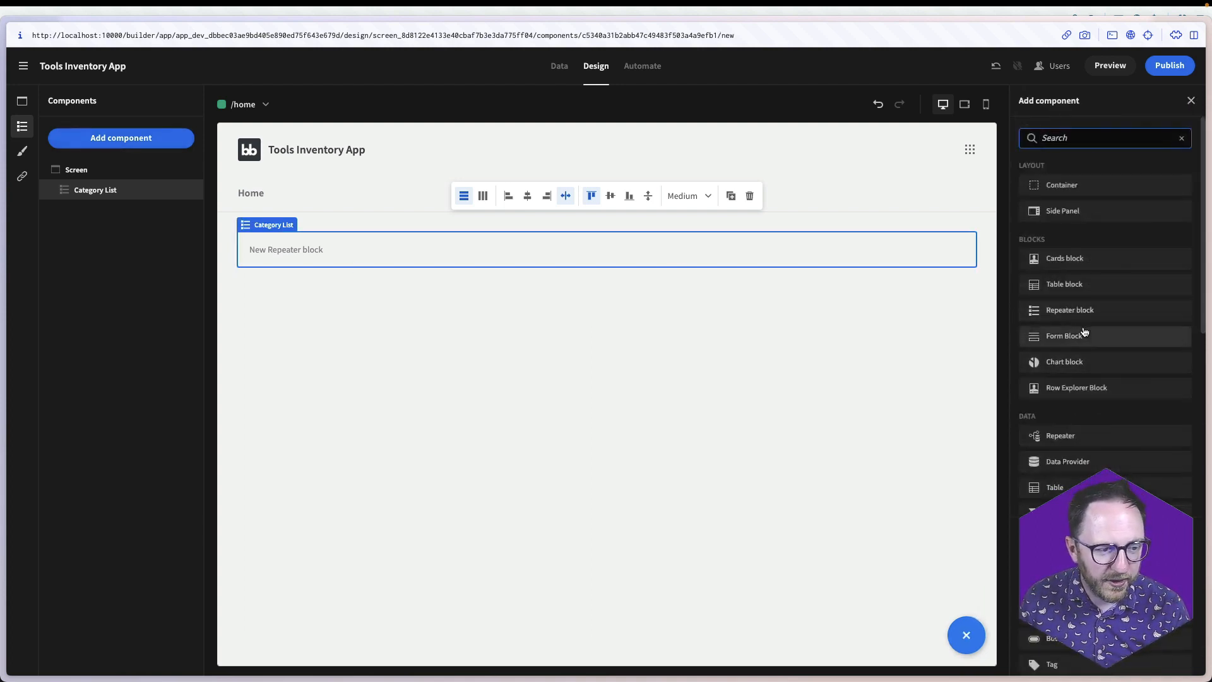
pyautogui.click(1062, 260)
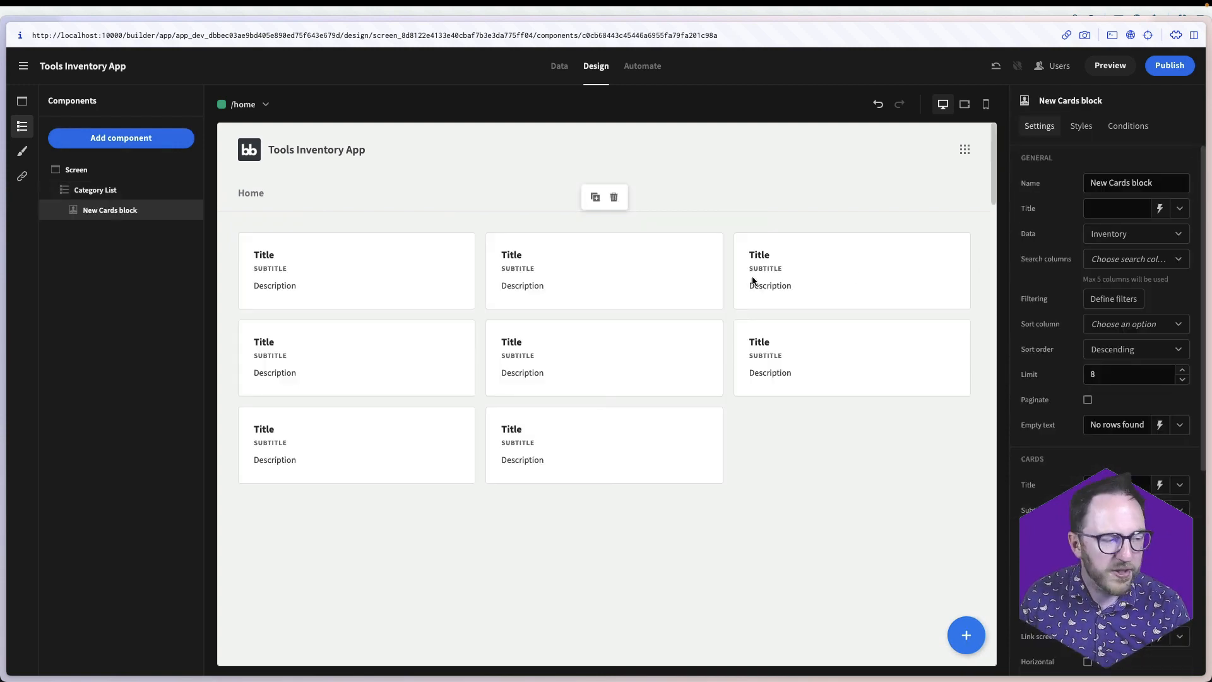
pyautogui.scroll(-20, 593, 475)
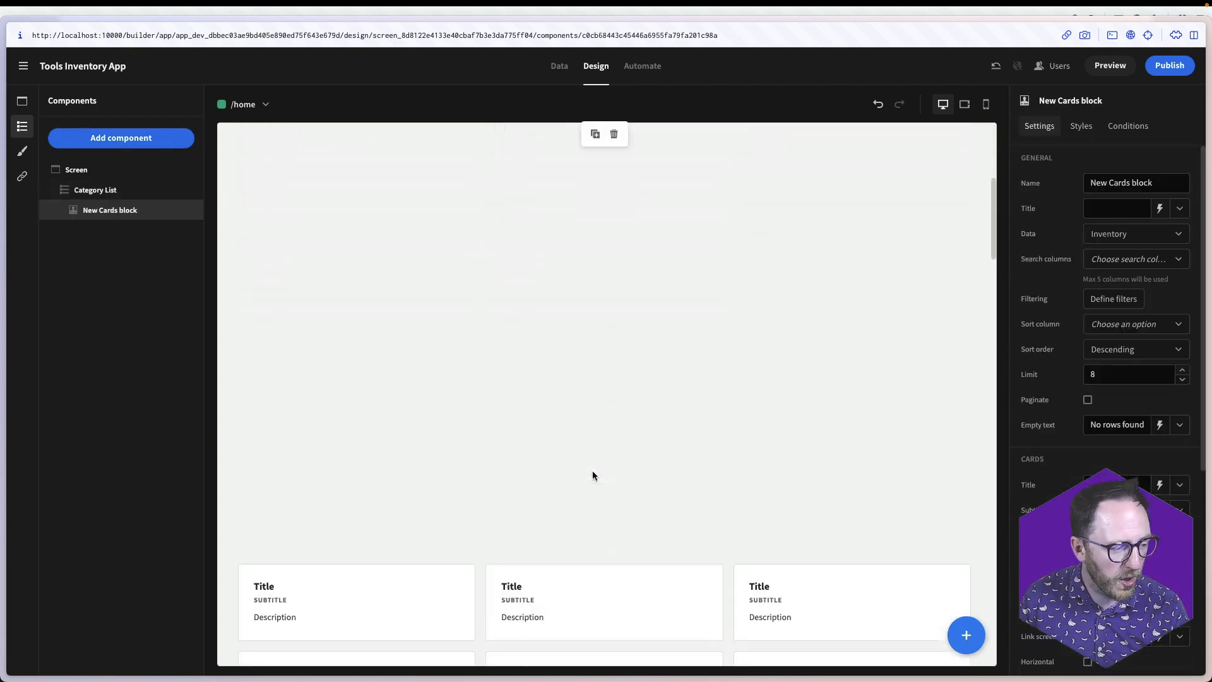
pyautogui.scroll(20, 593, 471)
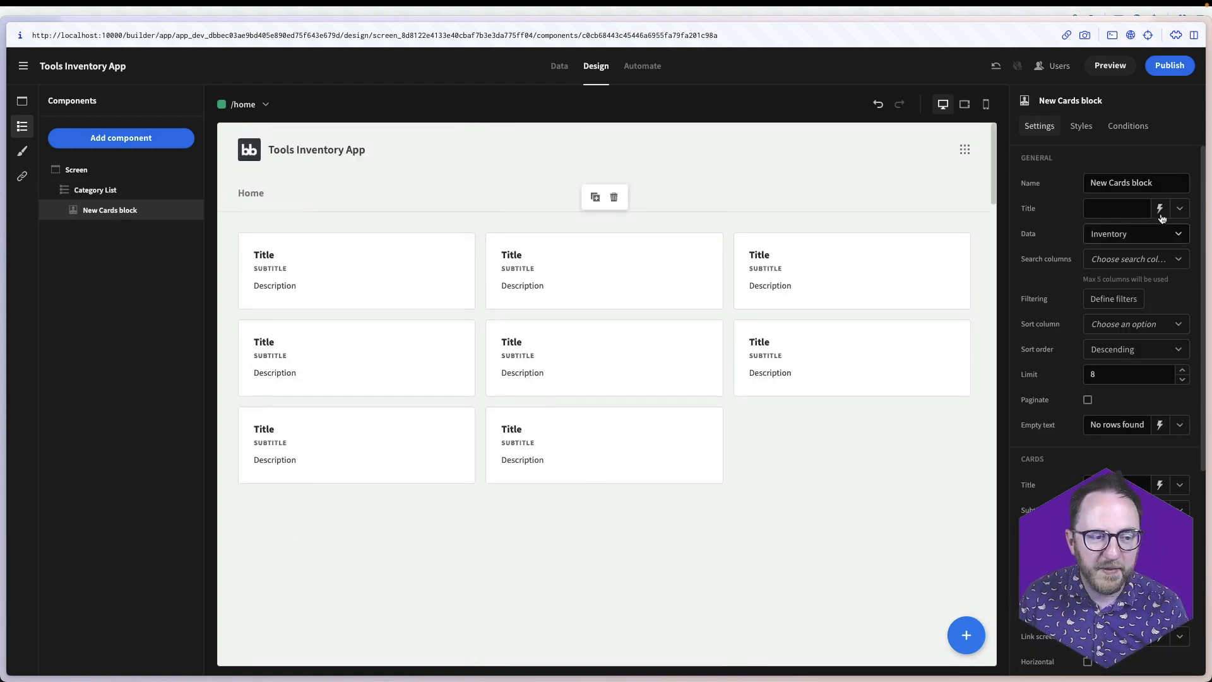
pyautogui.click(1147, 183)
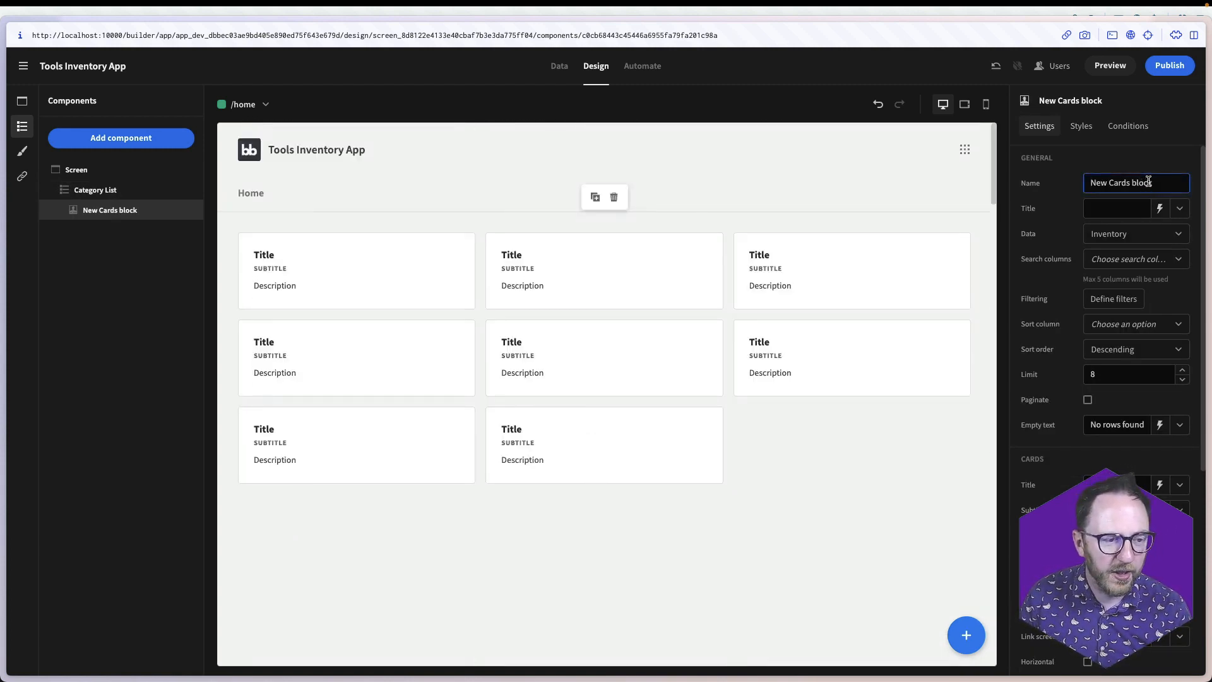
pyautogui.tripleClick(1148, 181)
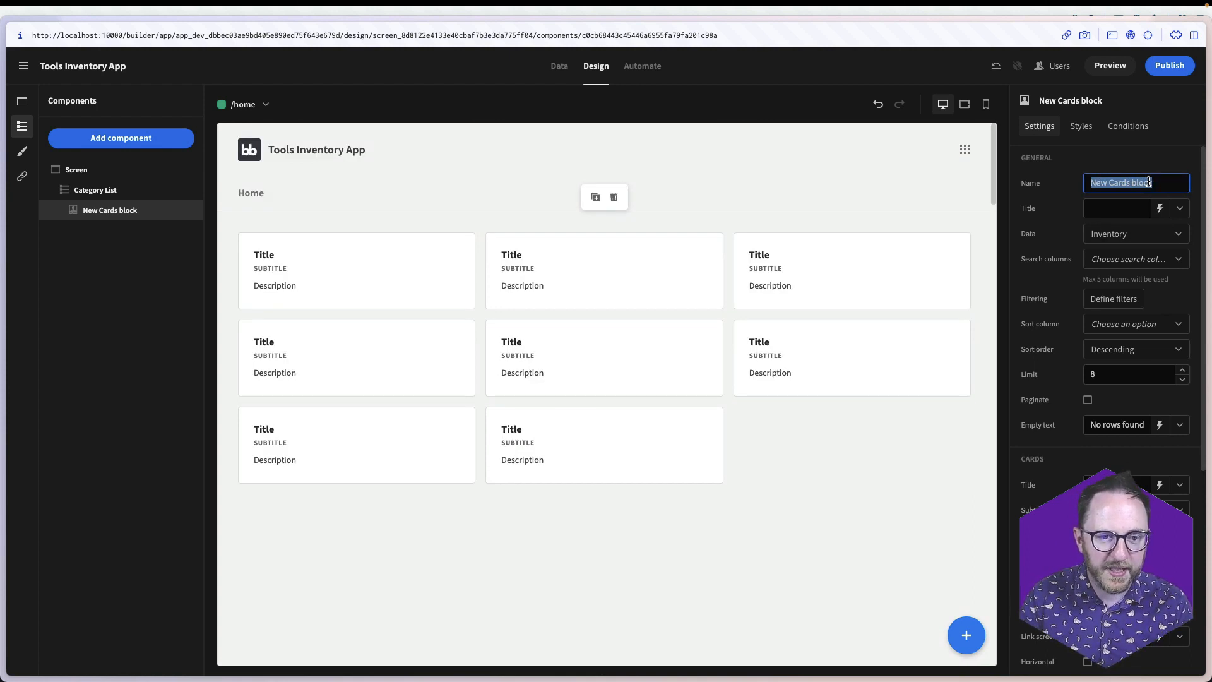
pyautogui.write('Prod')
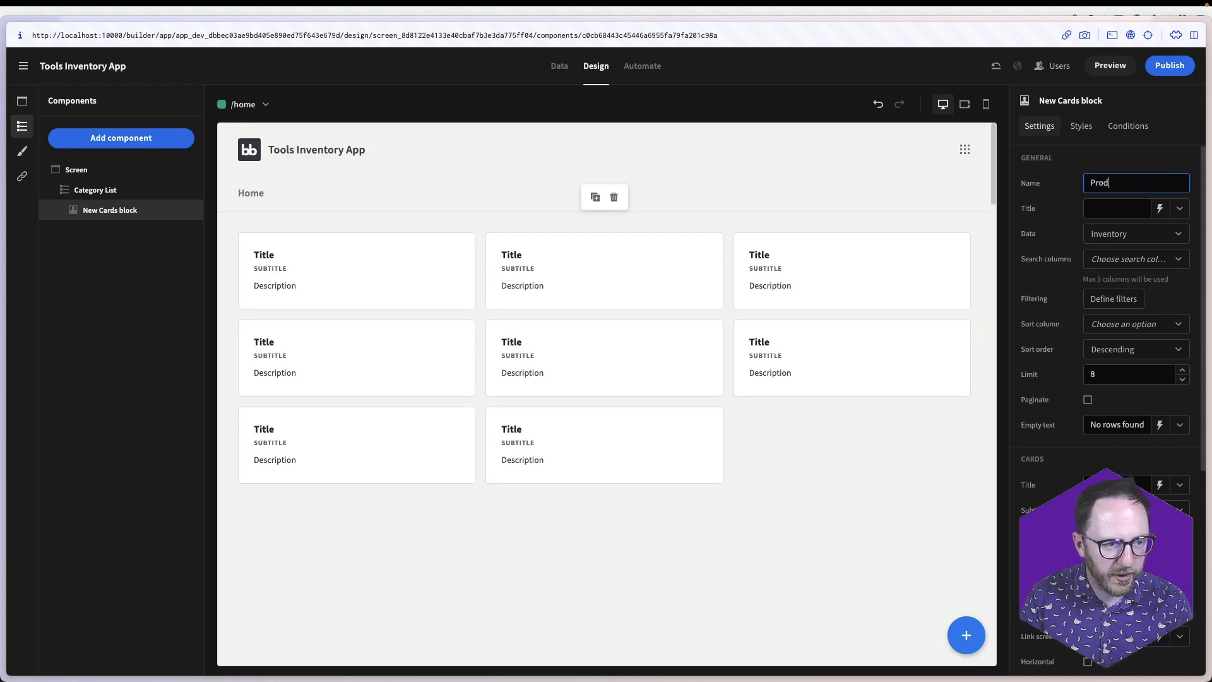
pyautogui.write('uctBlock')
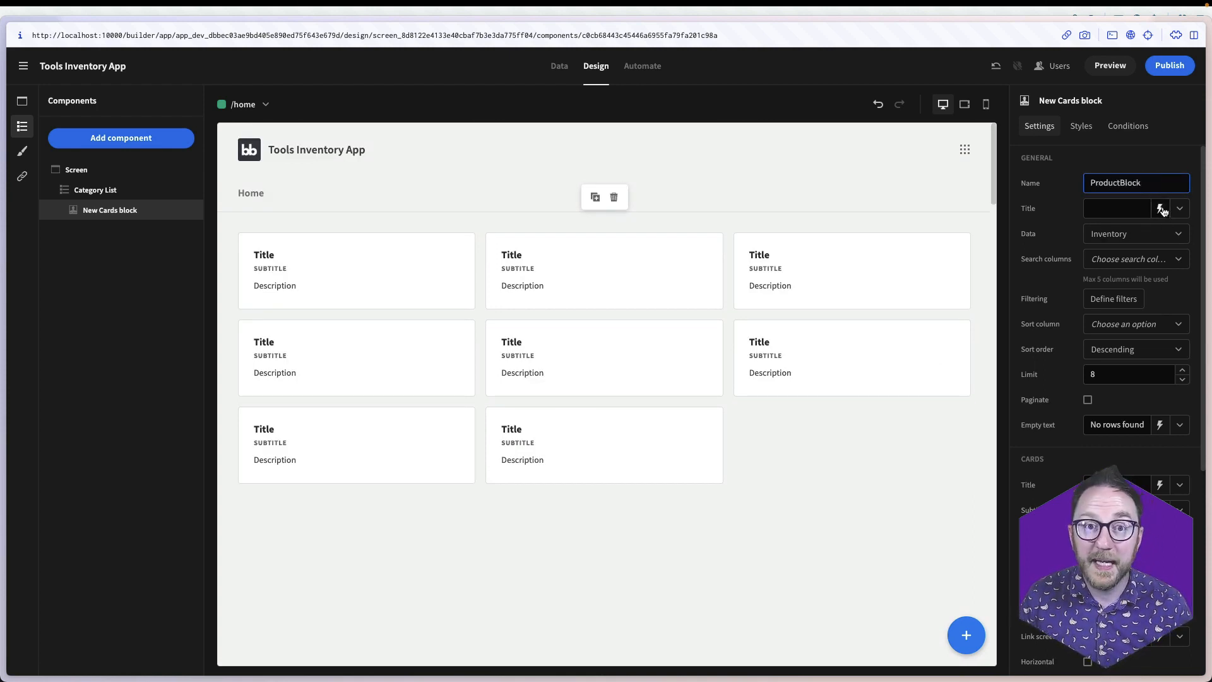
# Bind the ProductBlock's general title to the Category field of Category List and check the category headings on the screen
pyautogui.click(1160, 209)
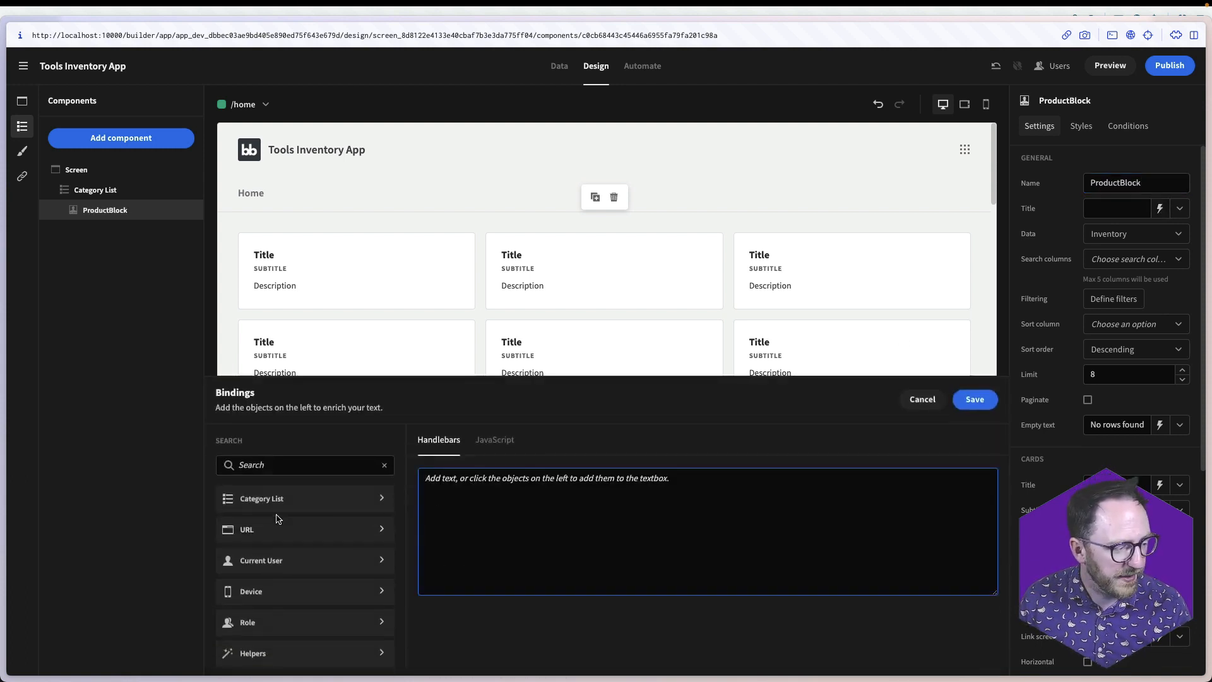
pyautogui.click(270, 499)
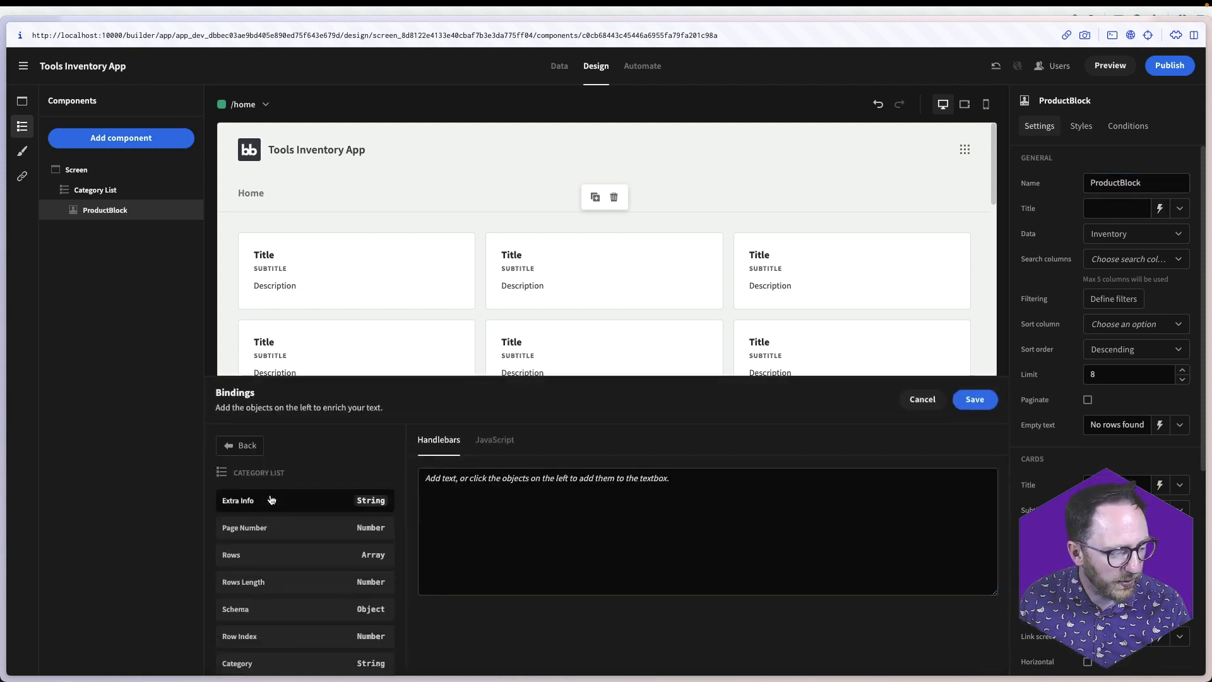
pyautogui.click(271, 668)
pyautogui.click(975, 399)
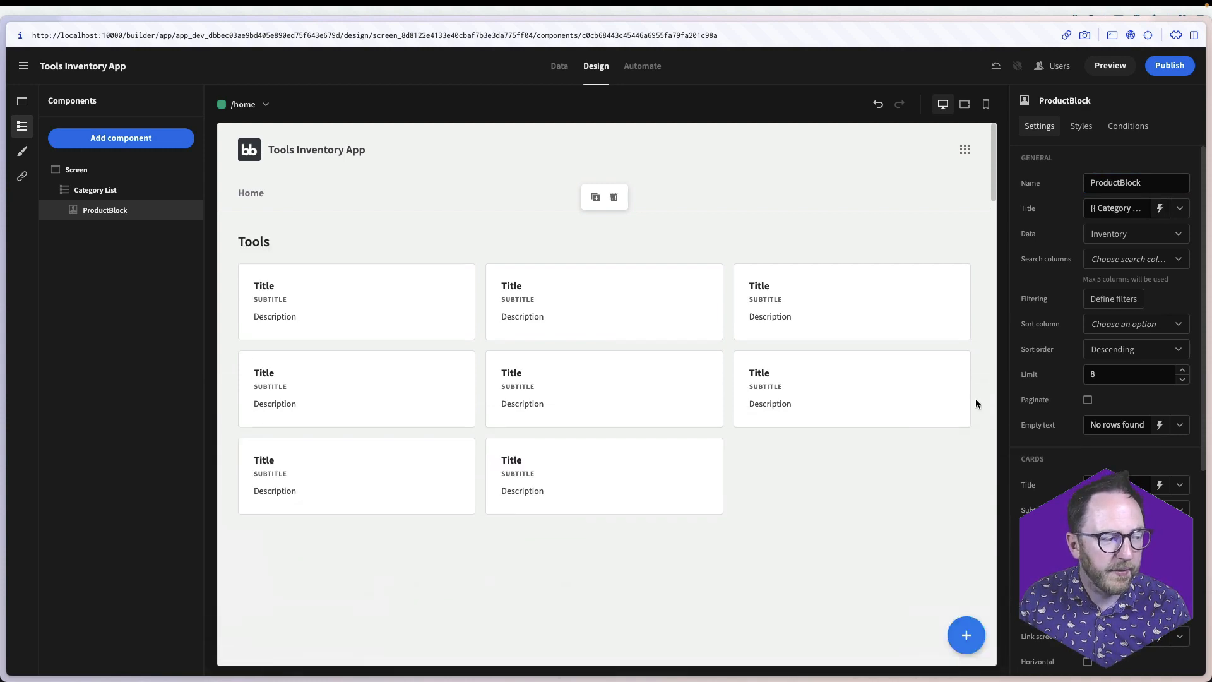
pyautogui.scroll(-10, 350, 596)
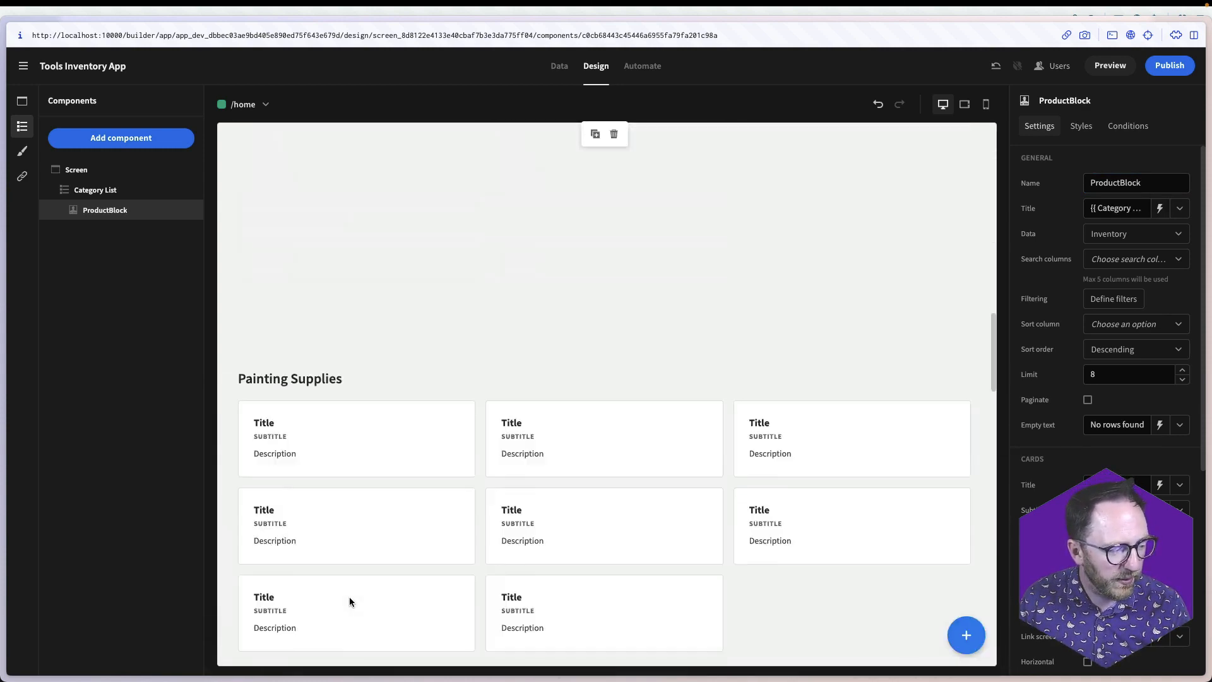
pyautogui.scroll(-5, 349, 597)
pyautogui.scroll(15, 350, 597)
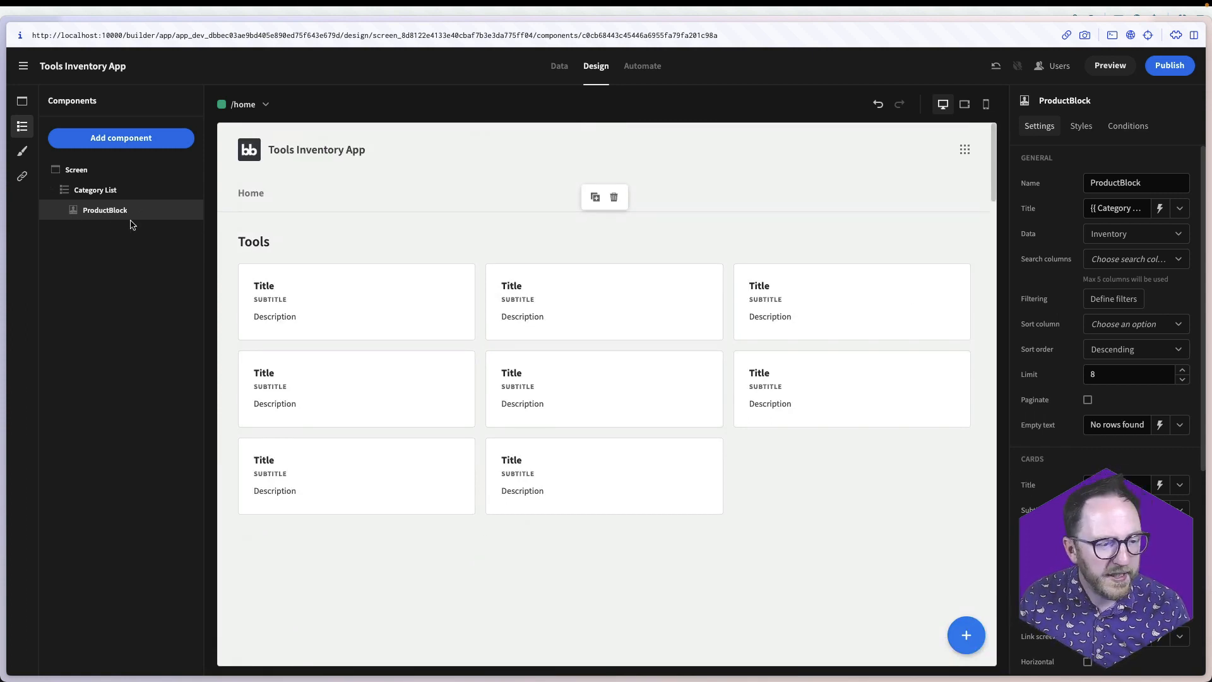
# Set the ProductBlock's data to the Products table and add a filter on its Category column
pyautogui.click(1104, 235)
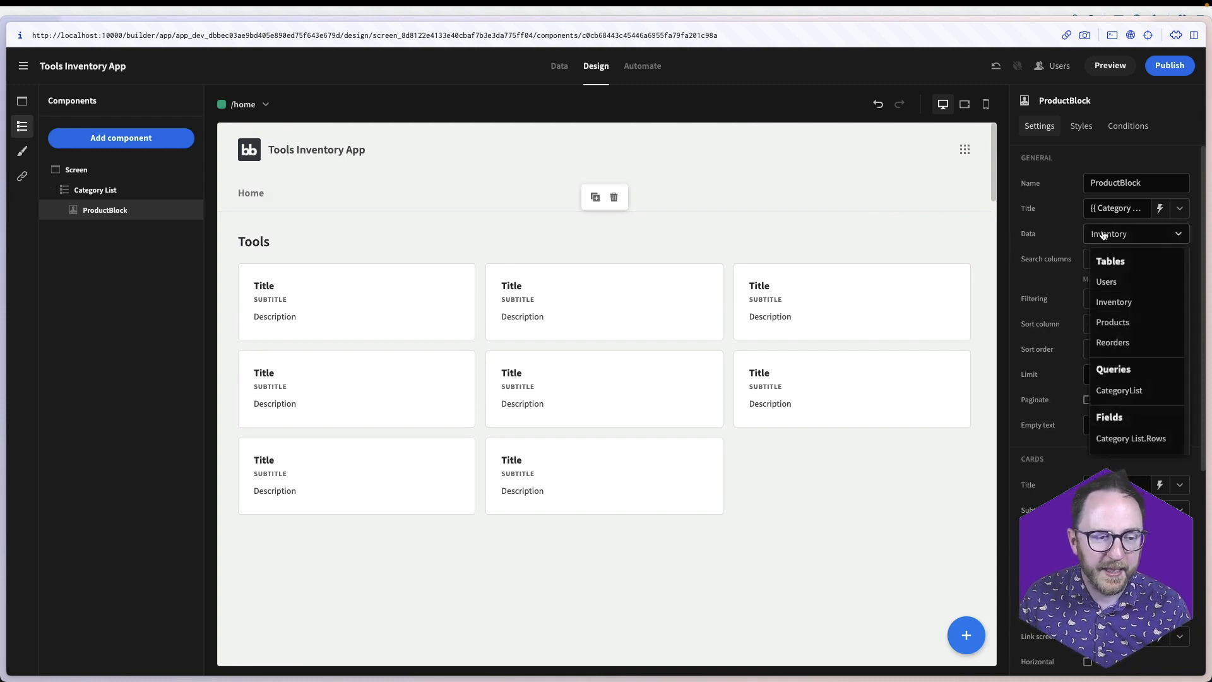
pyautogui.click(1109, 326)
pyautogui.click(1112, 299)
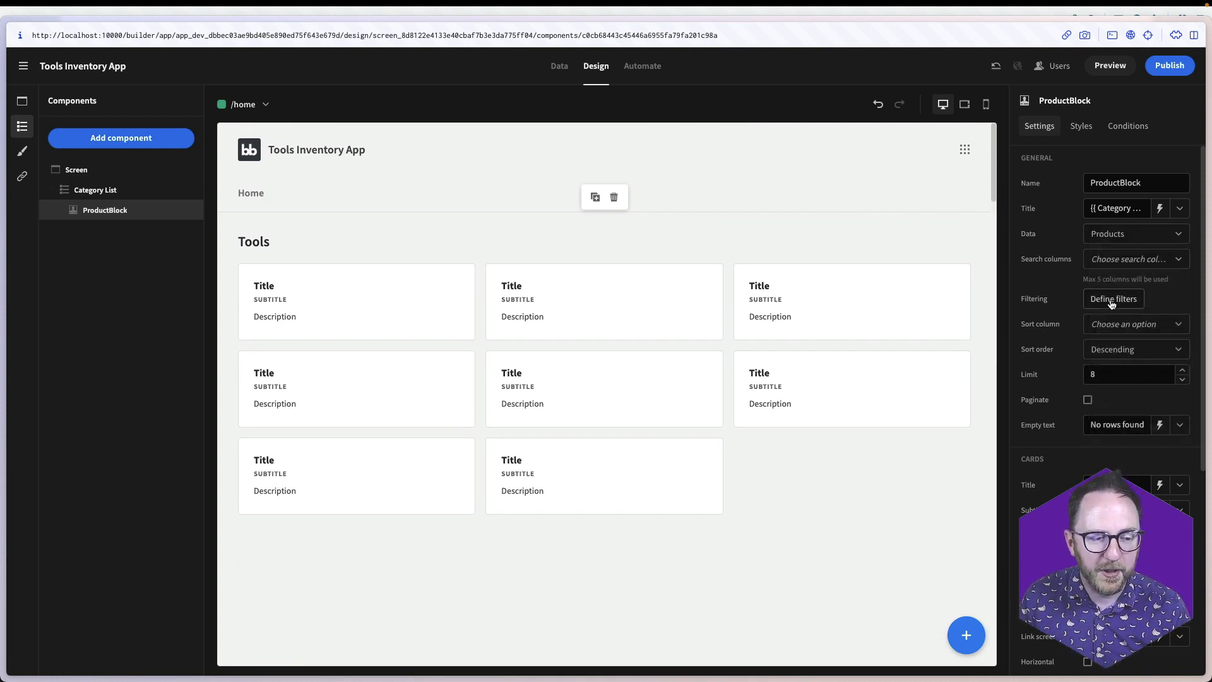
pyautogui.click(330, 472)
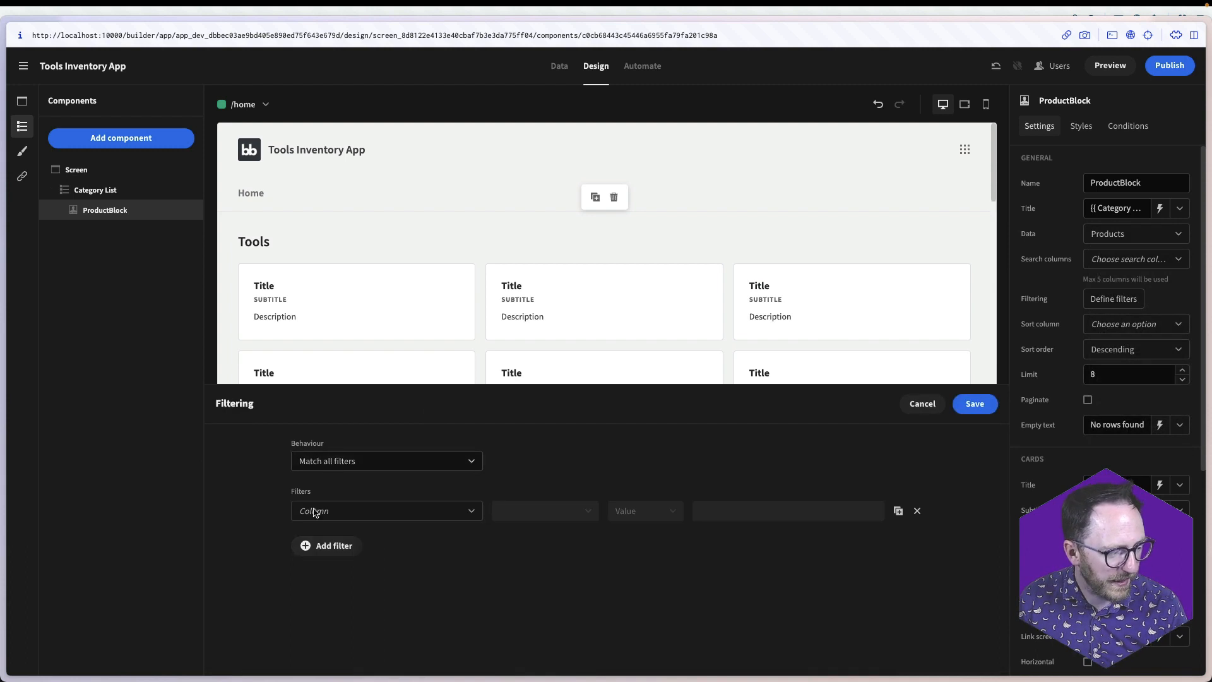
pyautogui.click(314, 510)
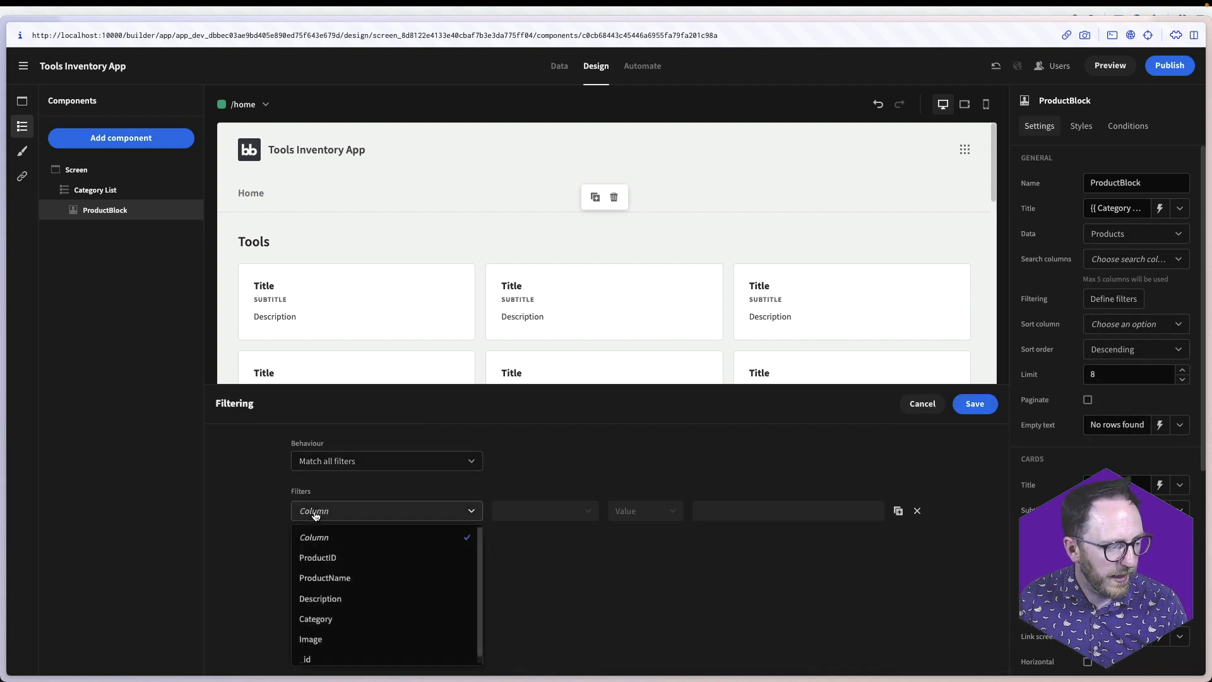
pyautogui.click(329, 619)
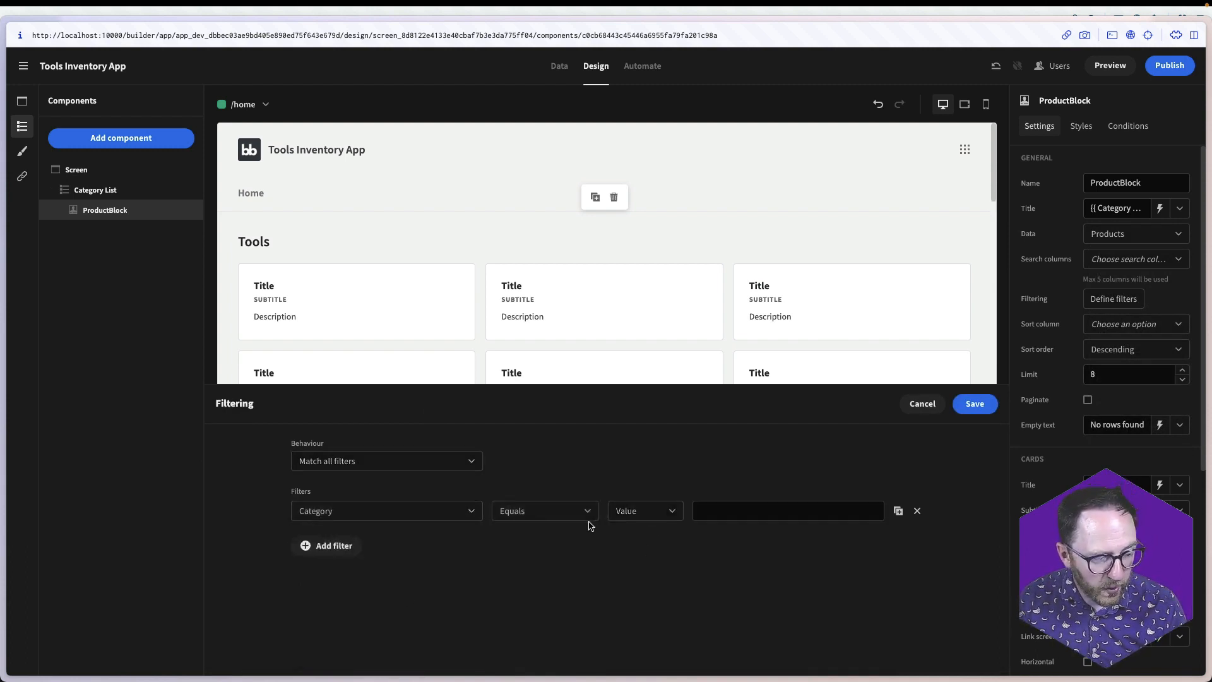
# Make the Category filter equal a binding to Category List's Category field, save it and review the filtered cards
pyautogui.click(622, 512)
pyautogui.click(626, 557)
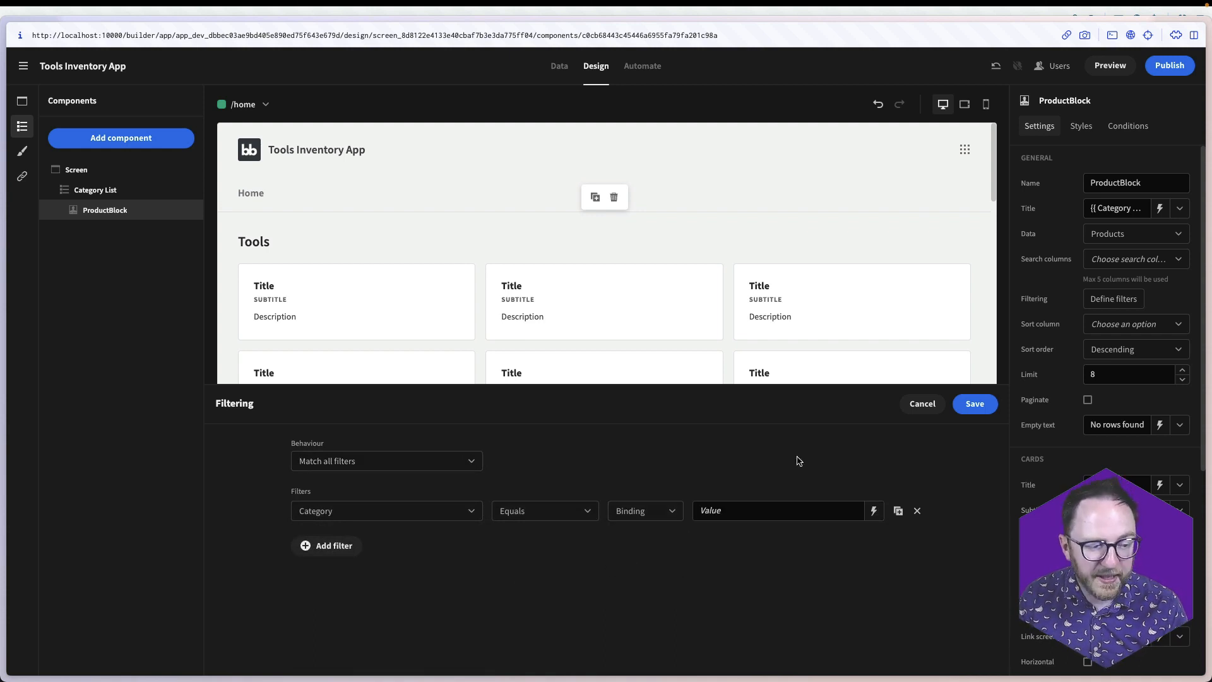
pyautogui.click(875, 514)
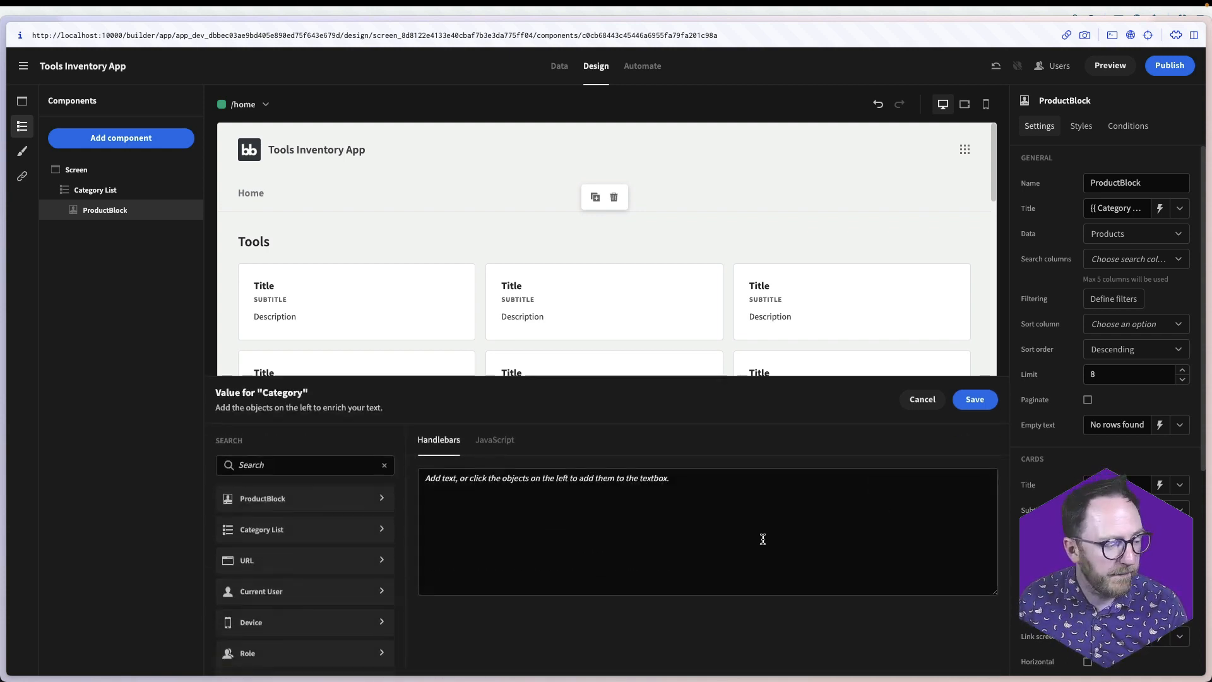
pyautogui.click(260, 534)
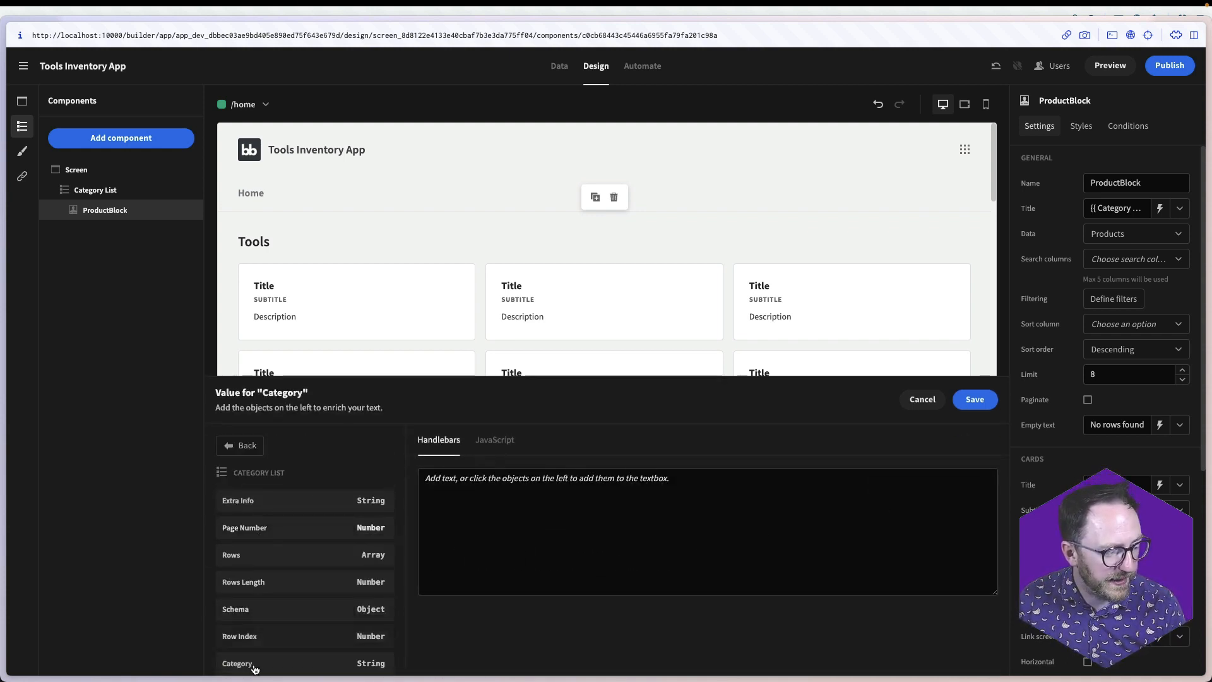
pyautogui.click(284, 663)
pyautogui.click(975, 401)
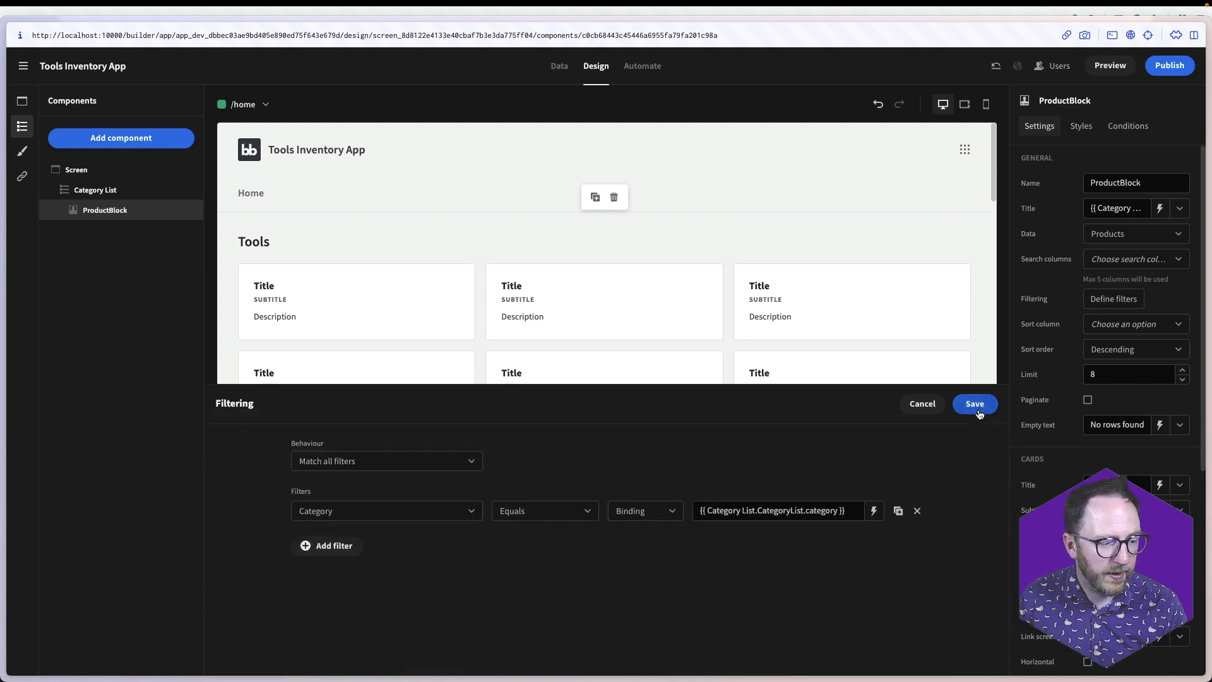
pyautogui.click(975, 404)
pyautogui.scroll(-10, 655, 400)
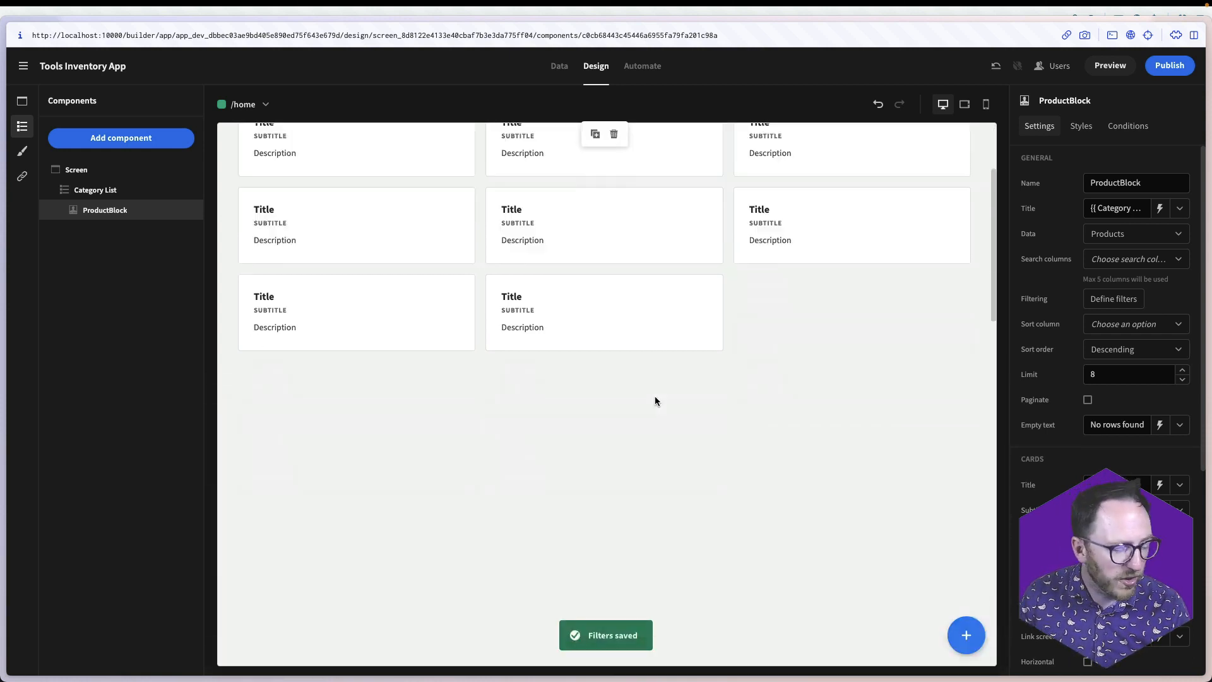
pyautogui.scroll(-5, 644, 480)
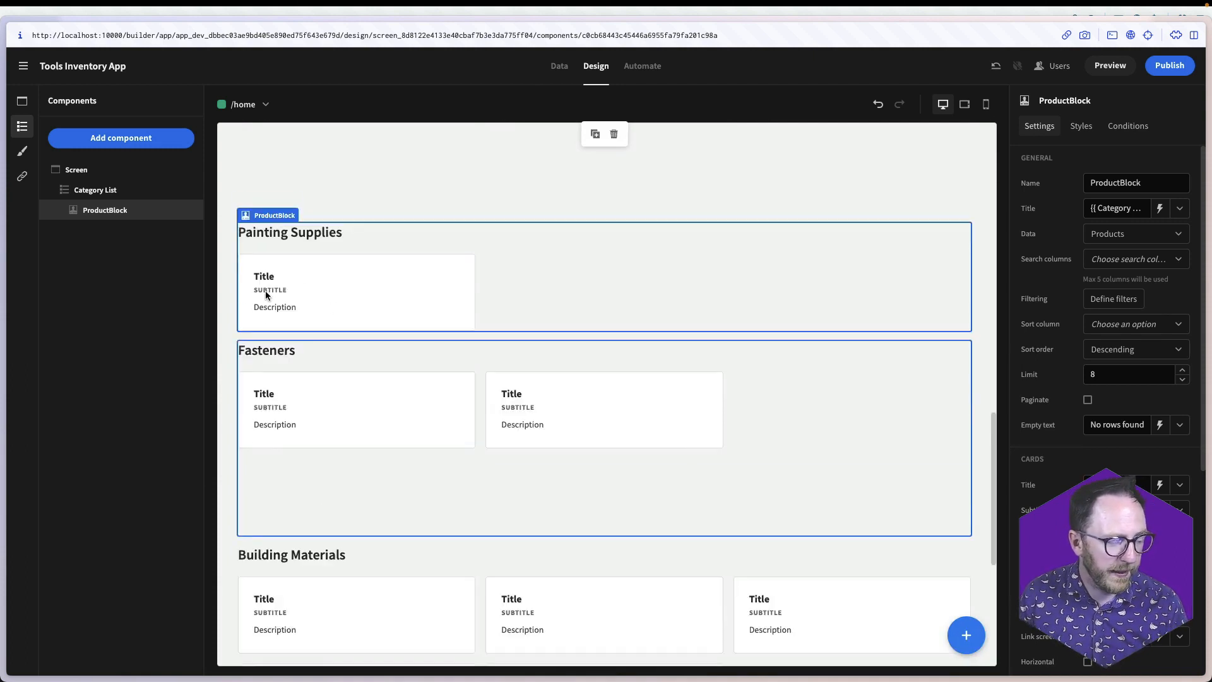
pyautogui.scroll(-5, 568, 461)
pyautogui.scroll(20, 635, 530)
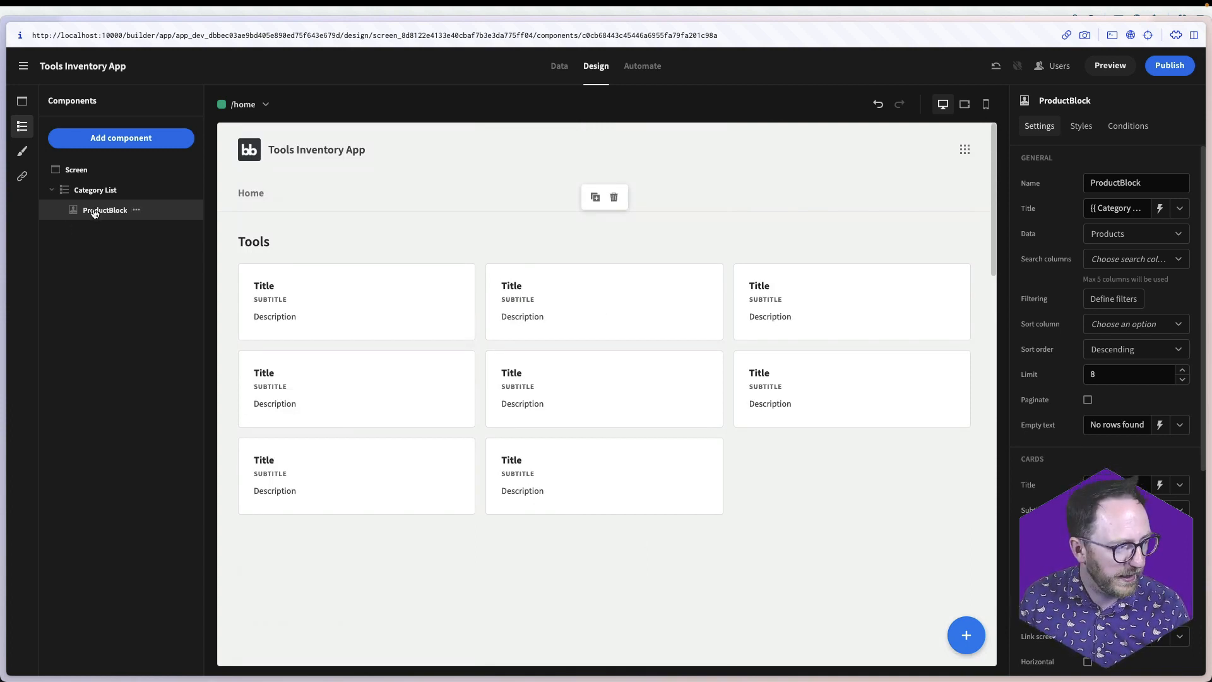
# Replace the card title placeholder in ProductBlock with a binding to its ProductName field
pyautogui.scroll(-5, 1066, 334)
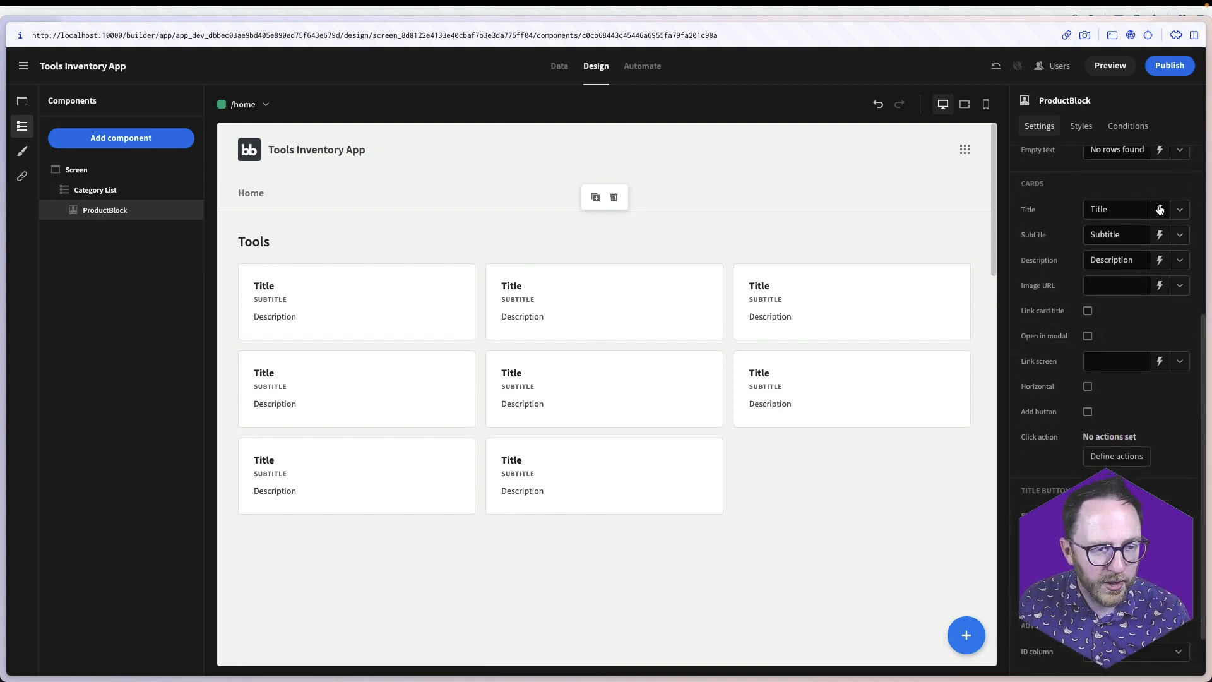
pyautogui.click(1160, 209)
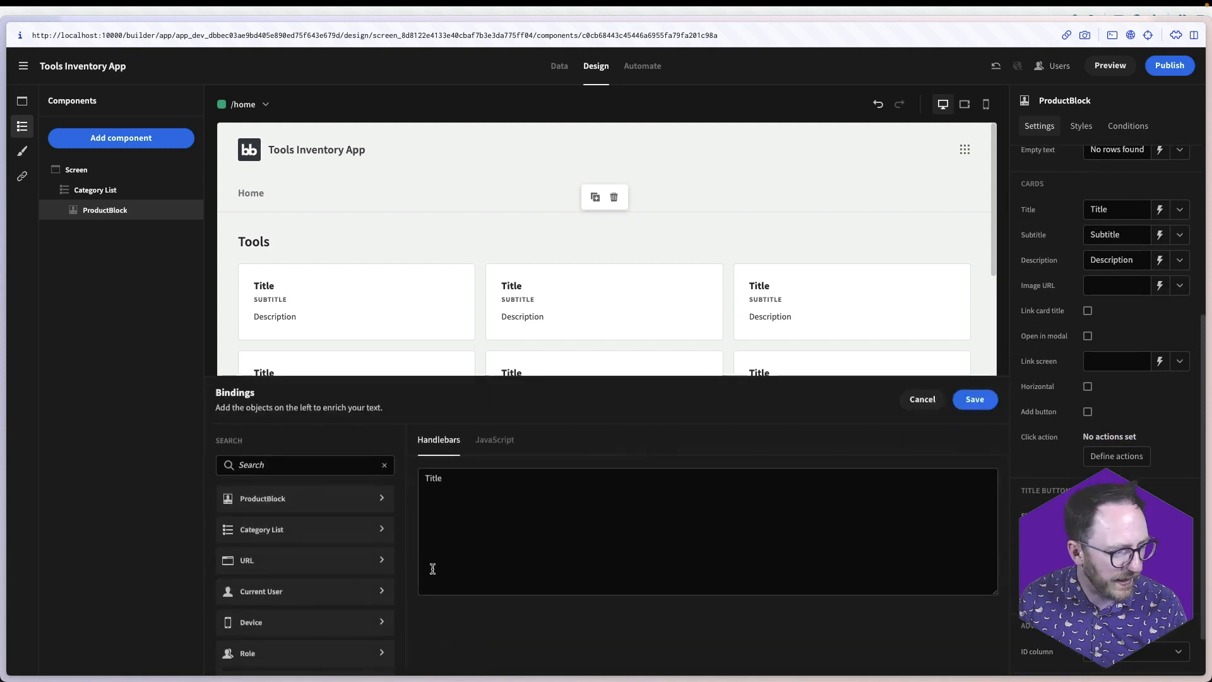
pyautogui.hotkey('ctrl', 'a')
pyautogui.press('BackSpace')
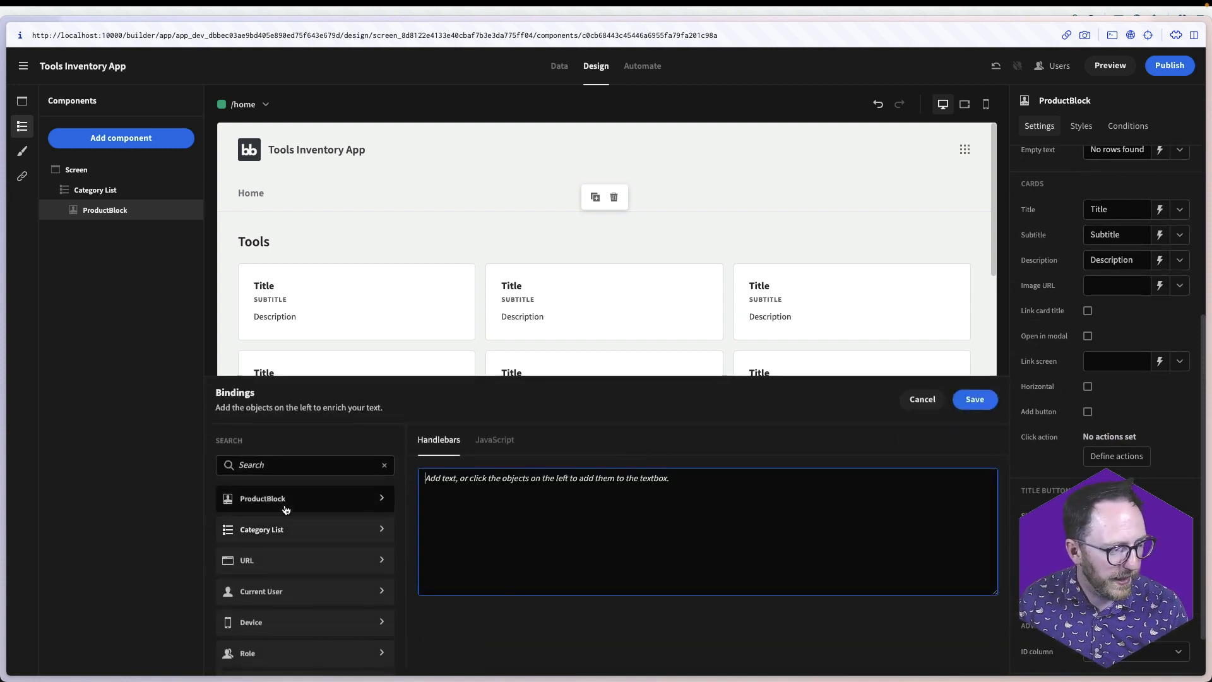
pyautogui.click(256, 499)
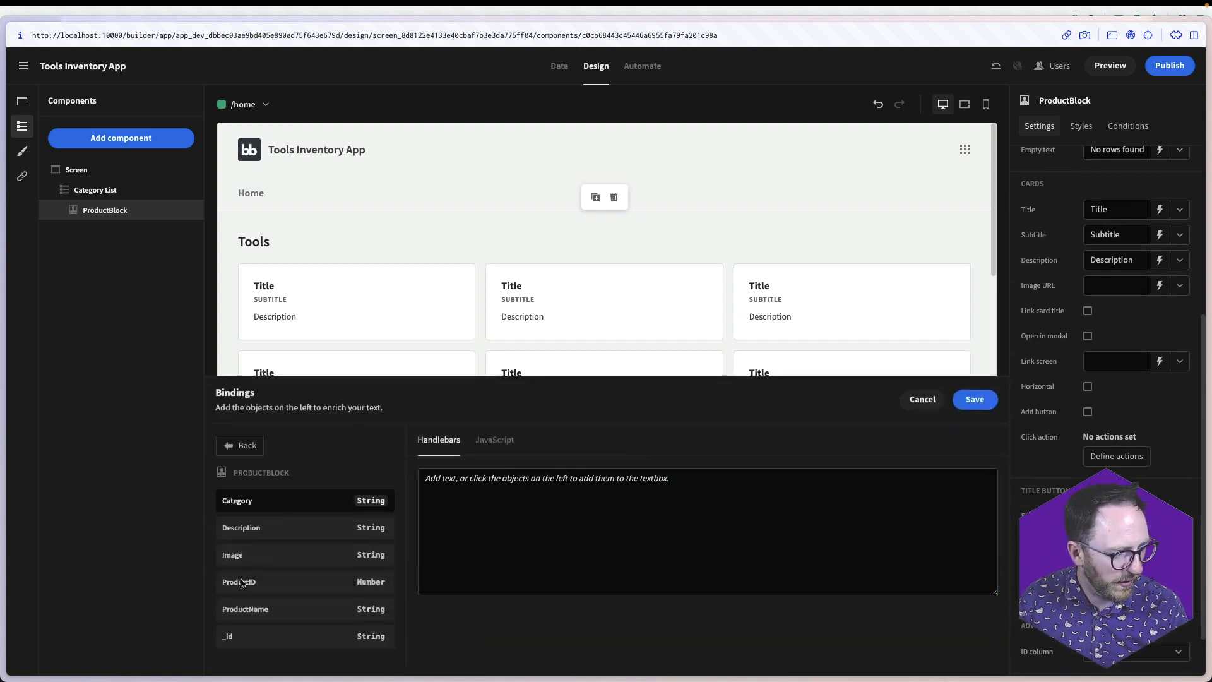
pyautogui.click(235, 608)
pyautogui.click(973, 404)
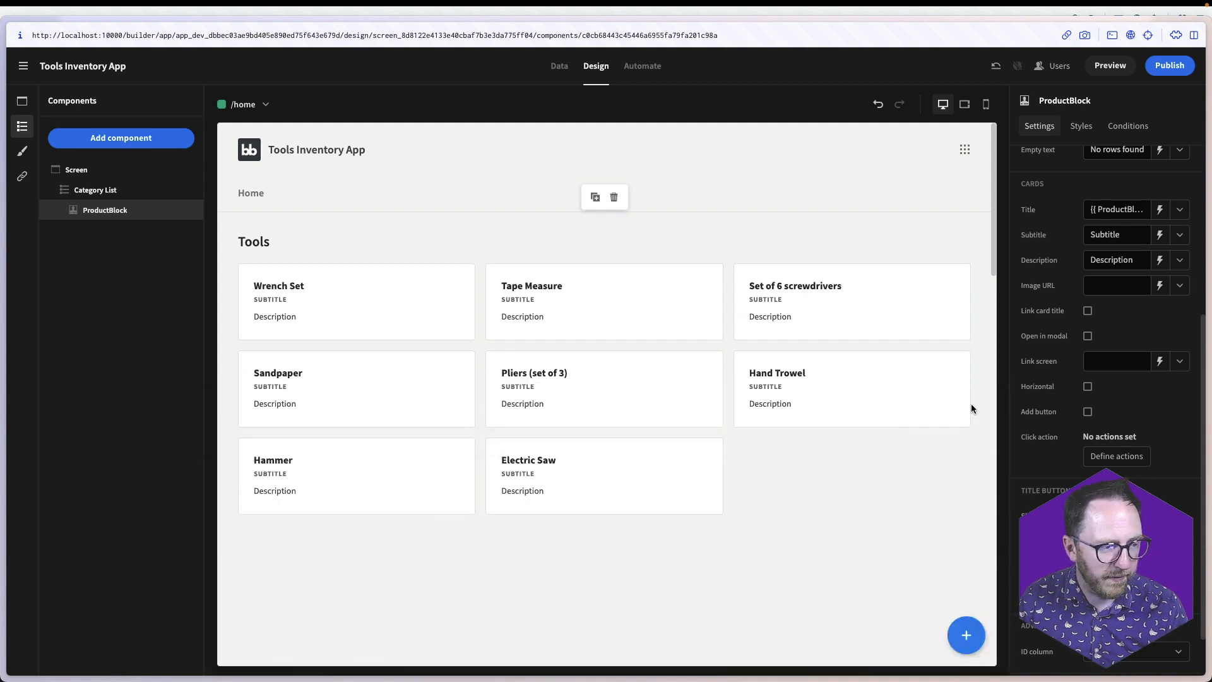
# Replace the card subtitle placeholder in ProductBlock with a binding to its Category field
pyautogui.click(1160, 235)
pyautogui.hotkey('ctrl', 'a')
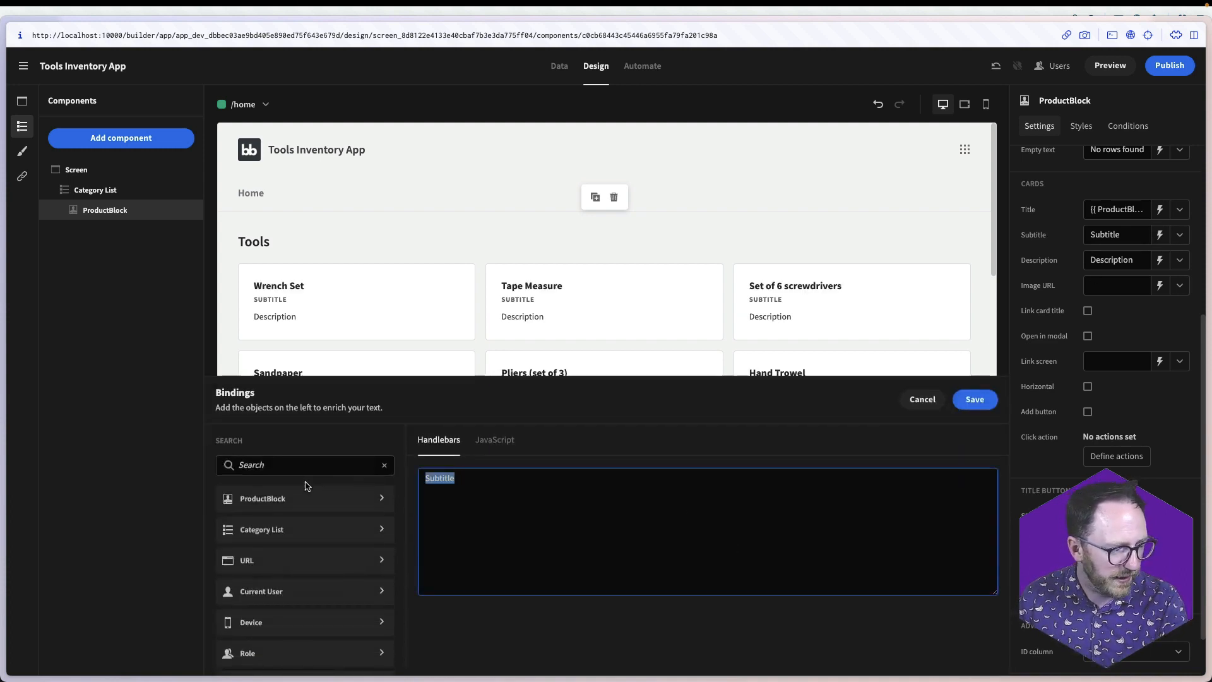
pyautogui.press('BackSpace')
pyautogui.click(295, 503)
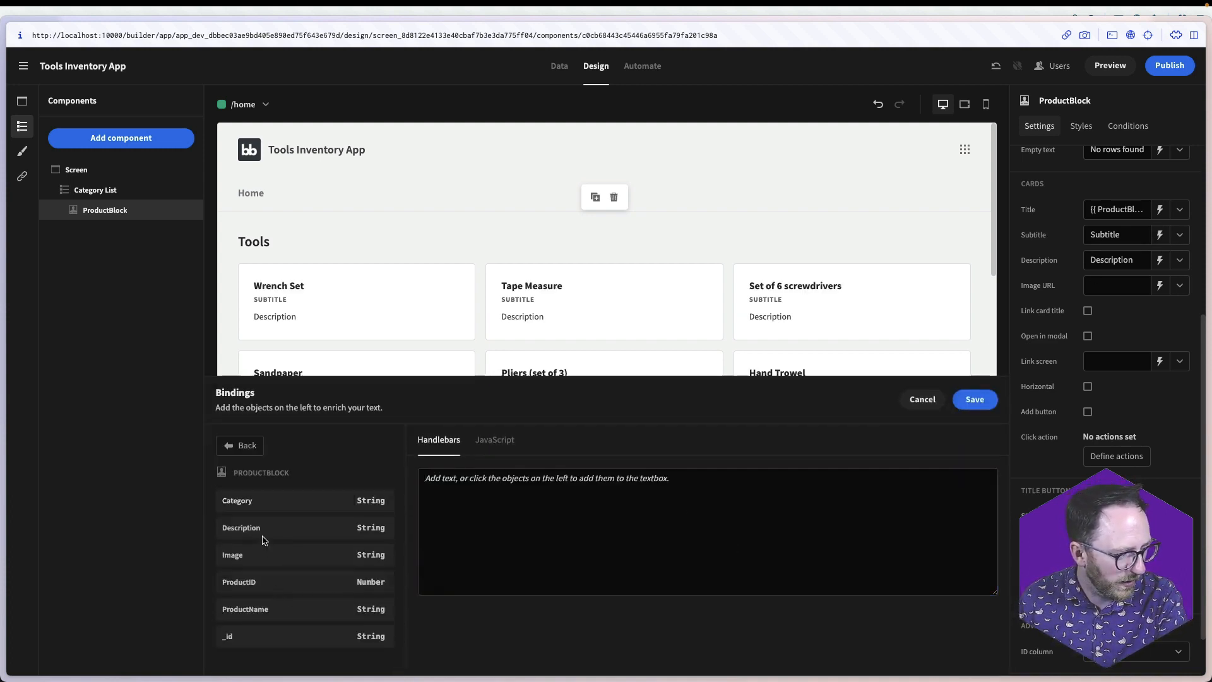
pyautogui.click(272, 501)
pyautogui.click(975, 399)
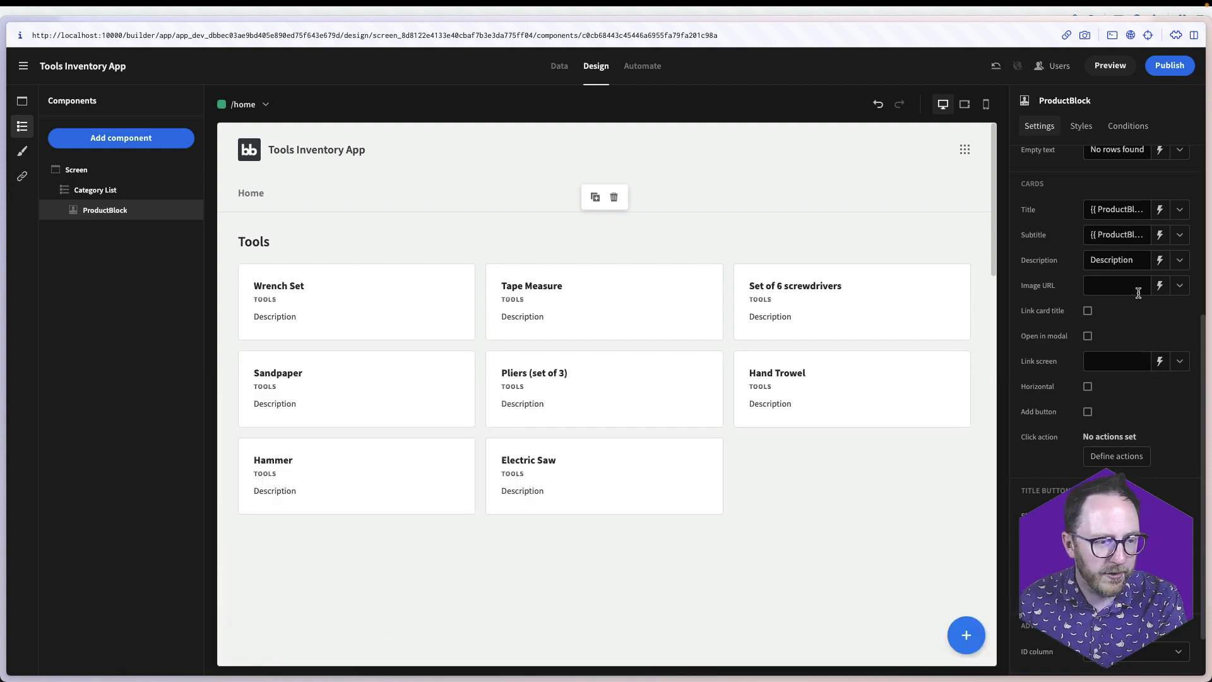
# Replace the card description placeholder in ProductBlock with a binding to its Description field
pyautogui.click(1160, 260)
pyautogui.hotkey('ctrl', 'a')
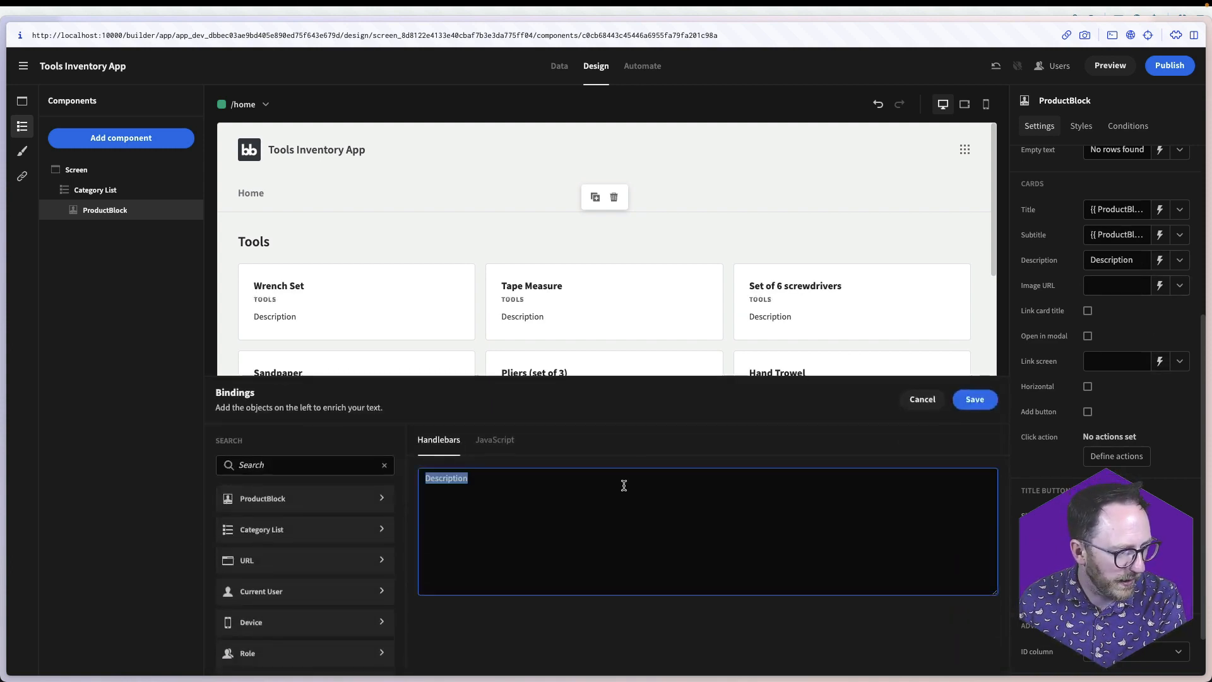
pyautogui.press('BackSpace')
pyautogui.click(366, 506)
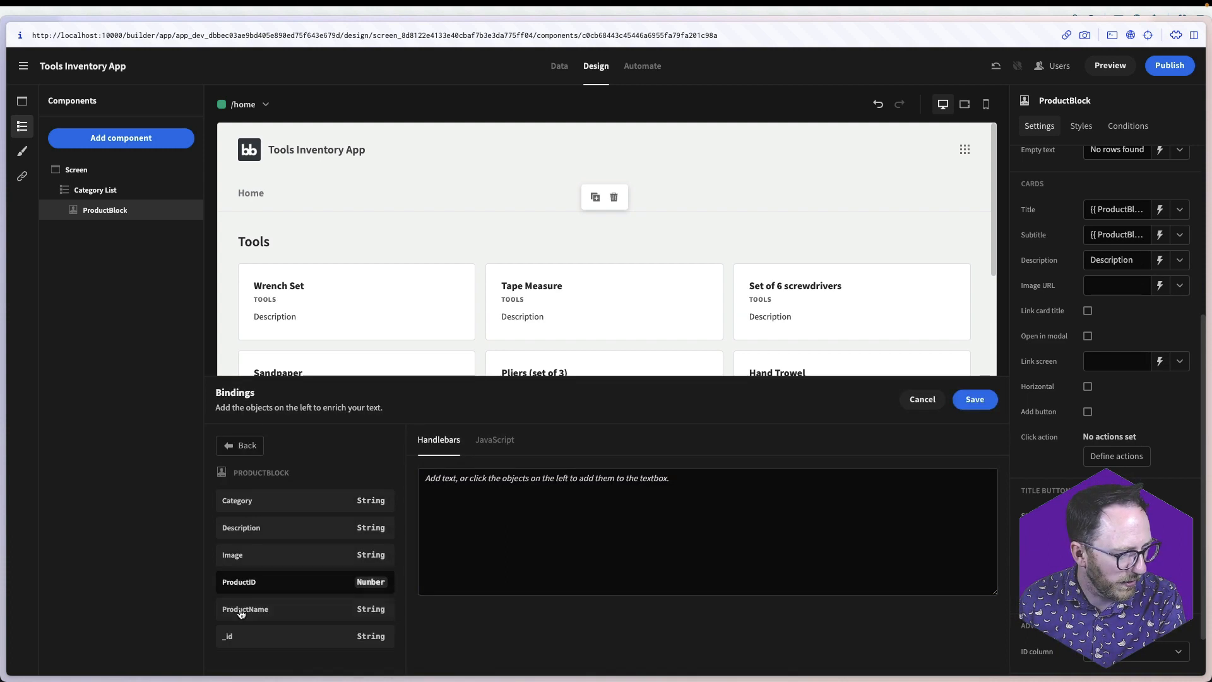
pyautogui.click(244, 529)
pyautogui.click(975, 399)
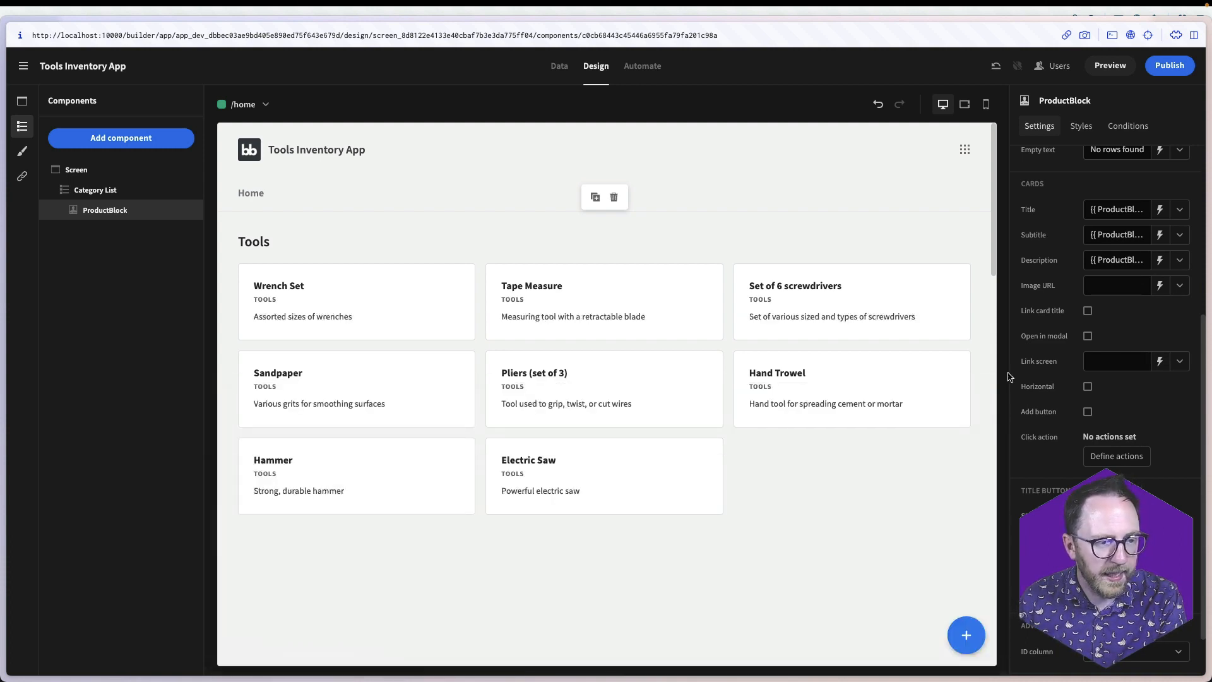
# Bind the card image URL in ProductBlock to its Image field and save the binding
pyautogui.click(1160, 286)
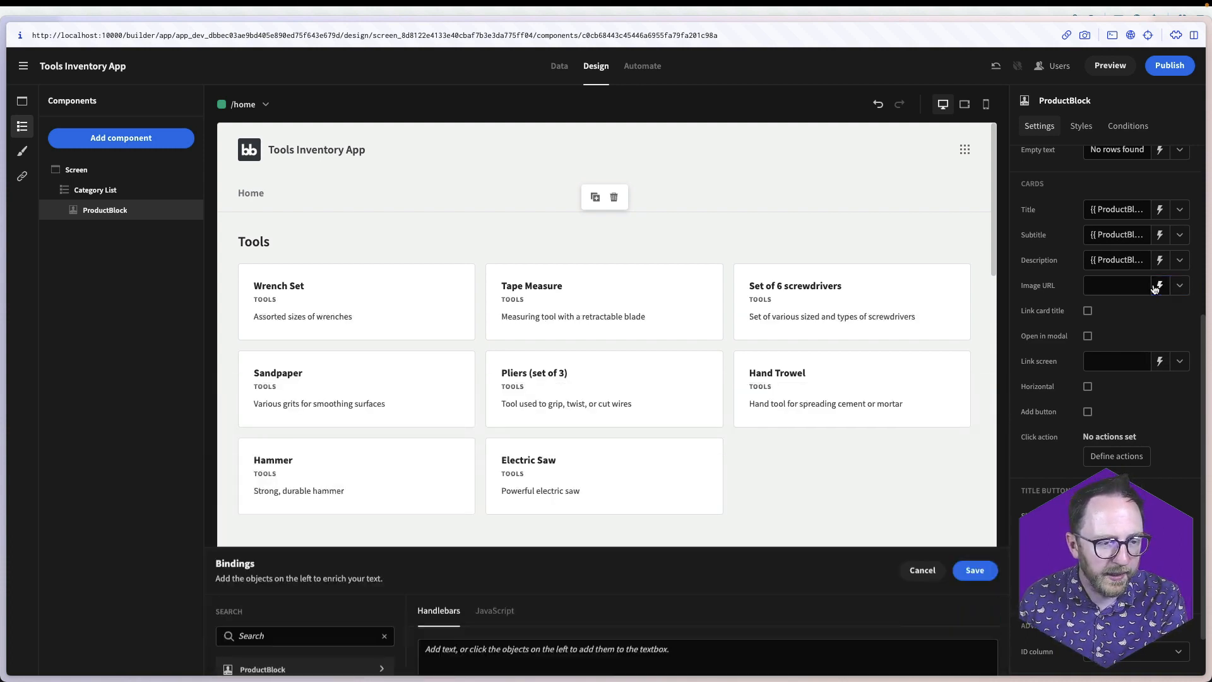
pyautogui.click(322, 499)
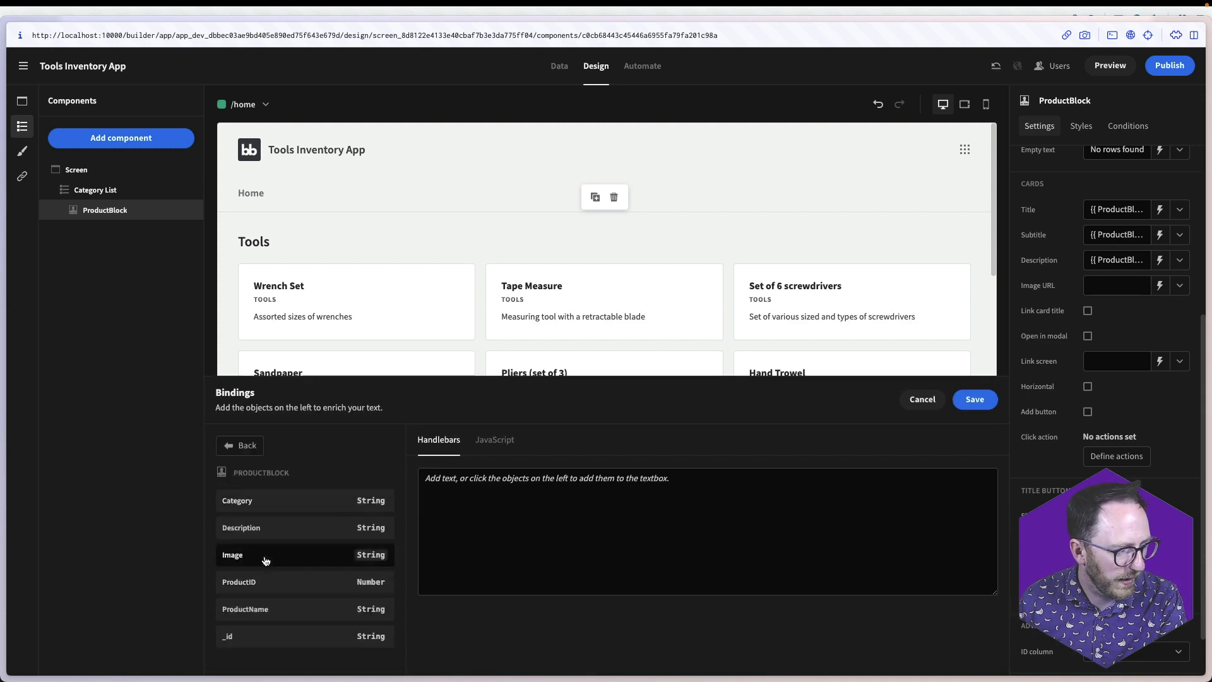
pyautogui.click(303, 555)
pyautogui.click(976, 398)
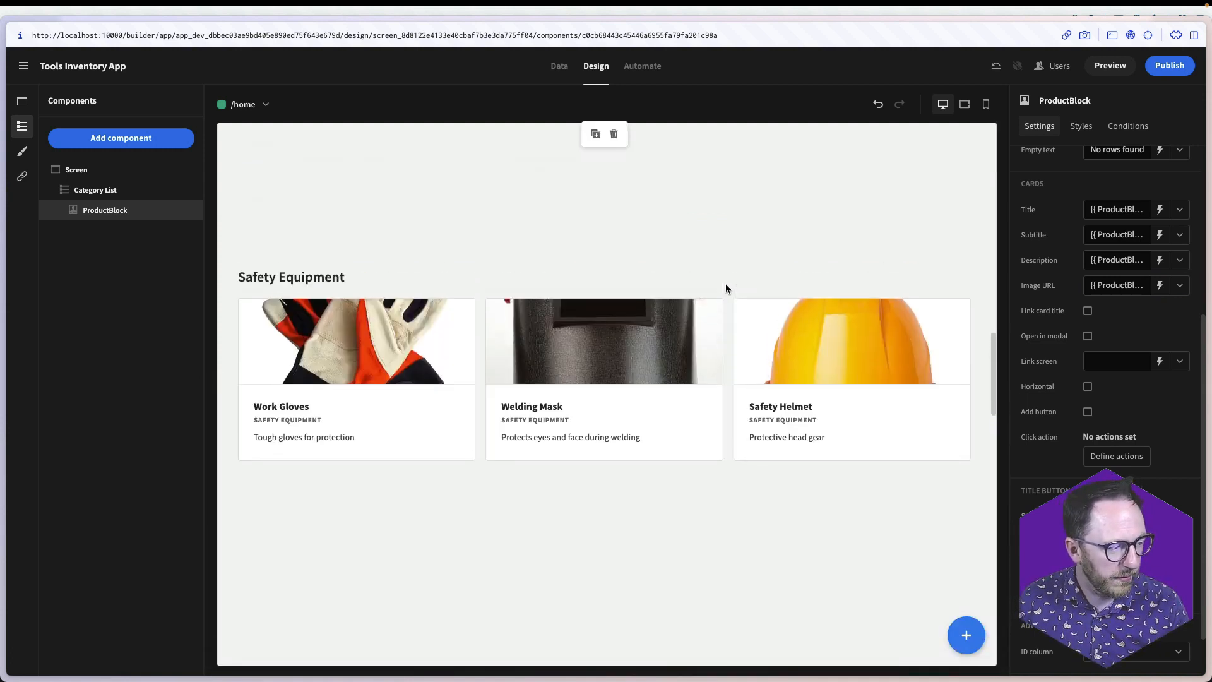
# Switch the ProductBlock cards to the horizontal layout
pyautogui.scroll(-10, 726, 288)
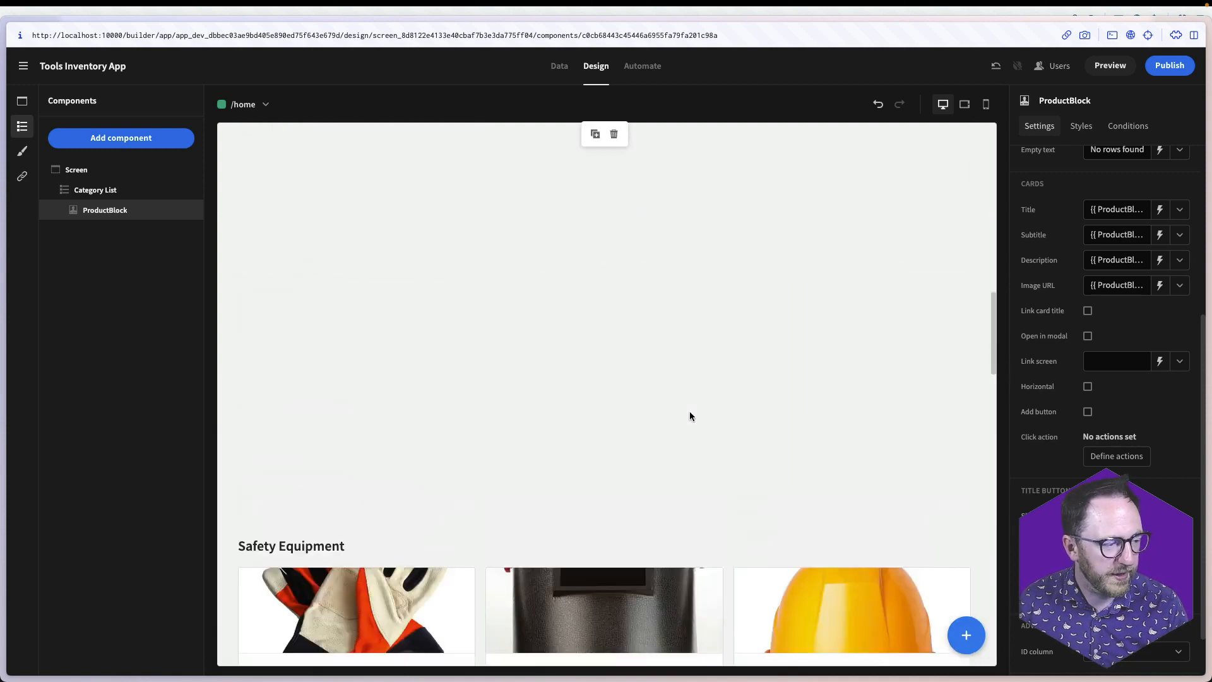
pyautogui.scroll(5, 689, 416)
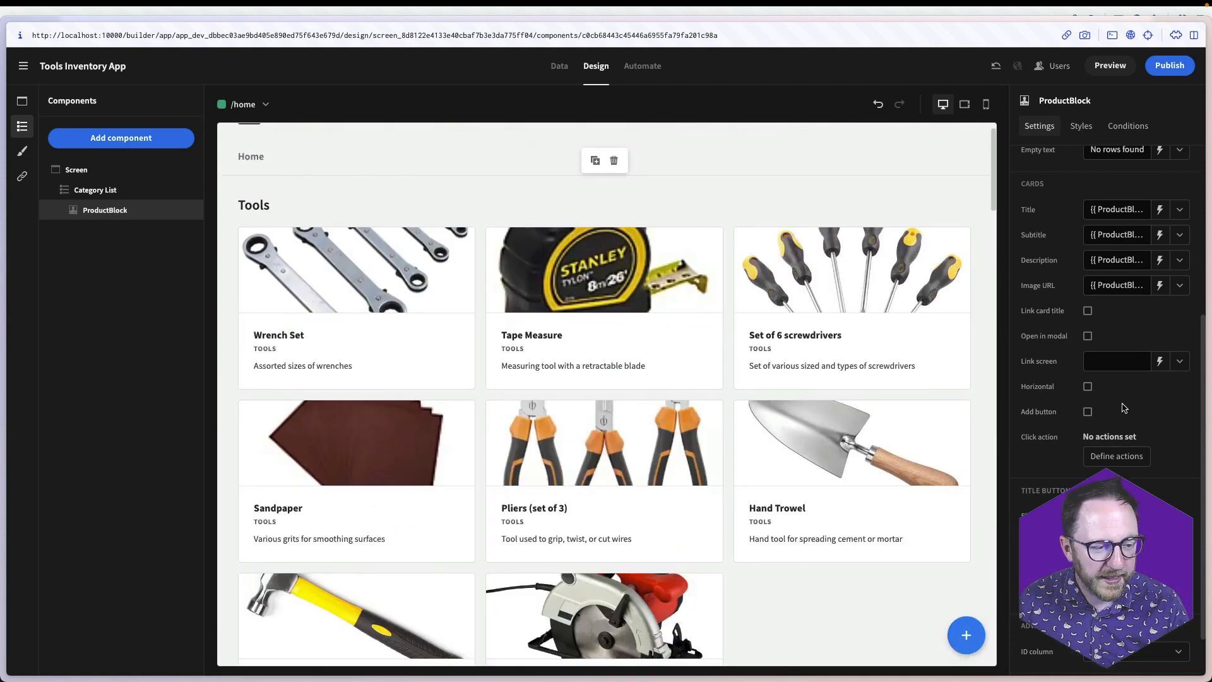
pyautogui.click(1088, 387)
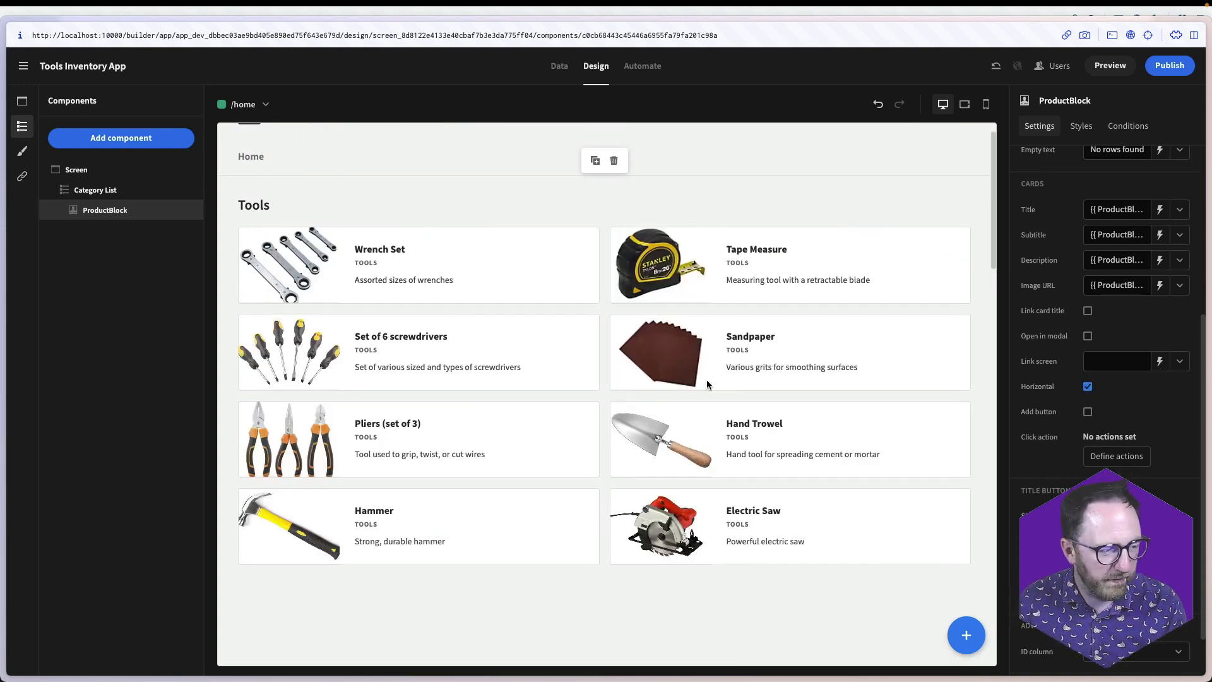
pyautogui.scroll(1, 707, 381)
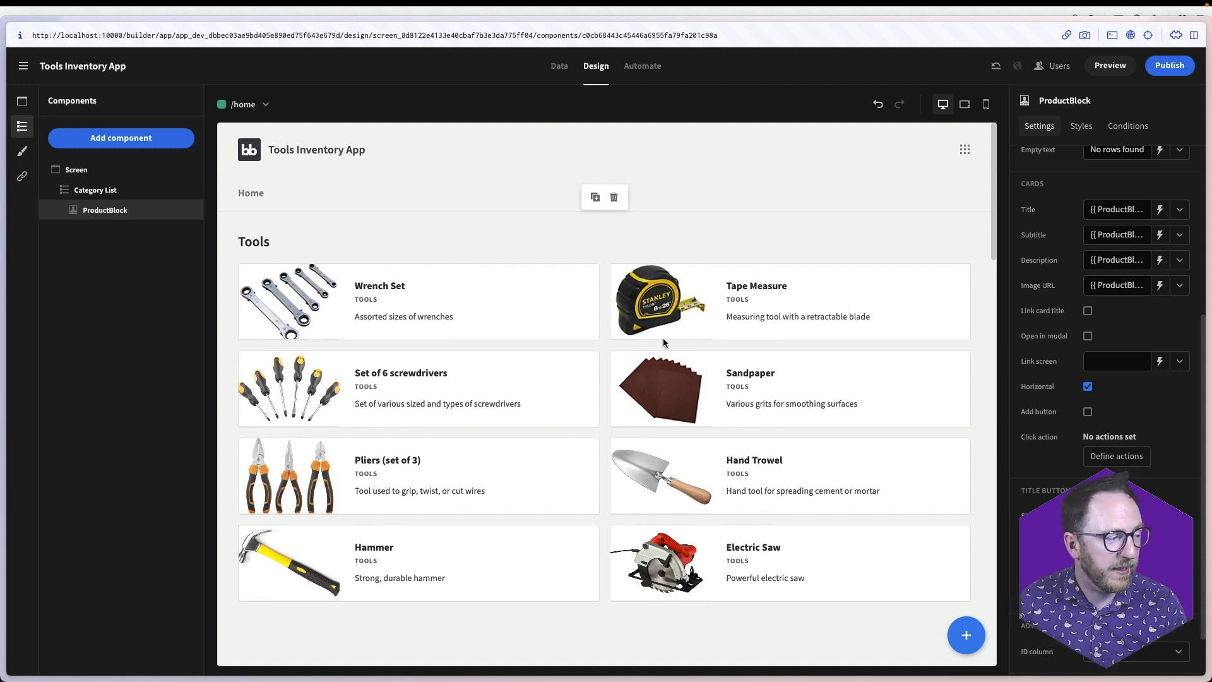
# Add a Side Panel component and place it directly under Screen, above Category List in the component tree
pyautogui.click(117, 144)
pyautogui.write('side')
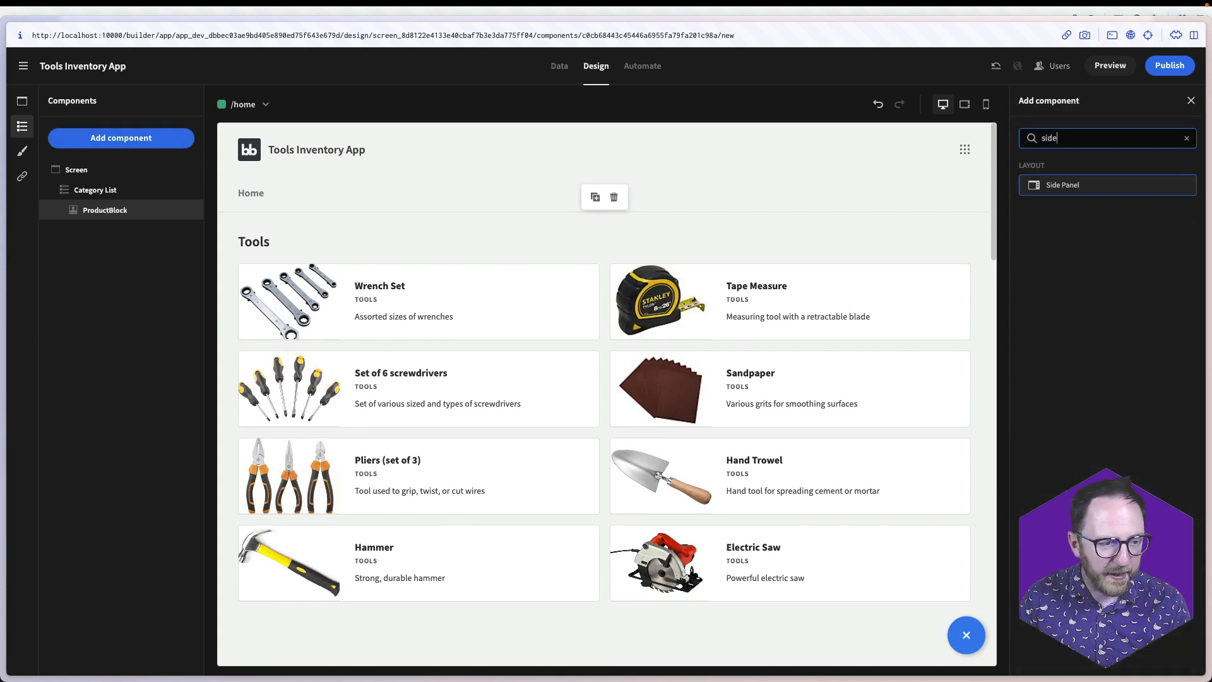
pyautogui.press('Return')
pyautogui.moveTo(138, 230); pyautogui.dragTo(87, 187)
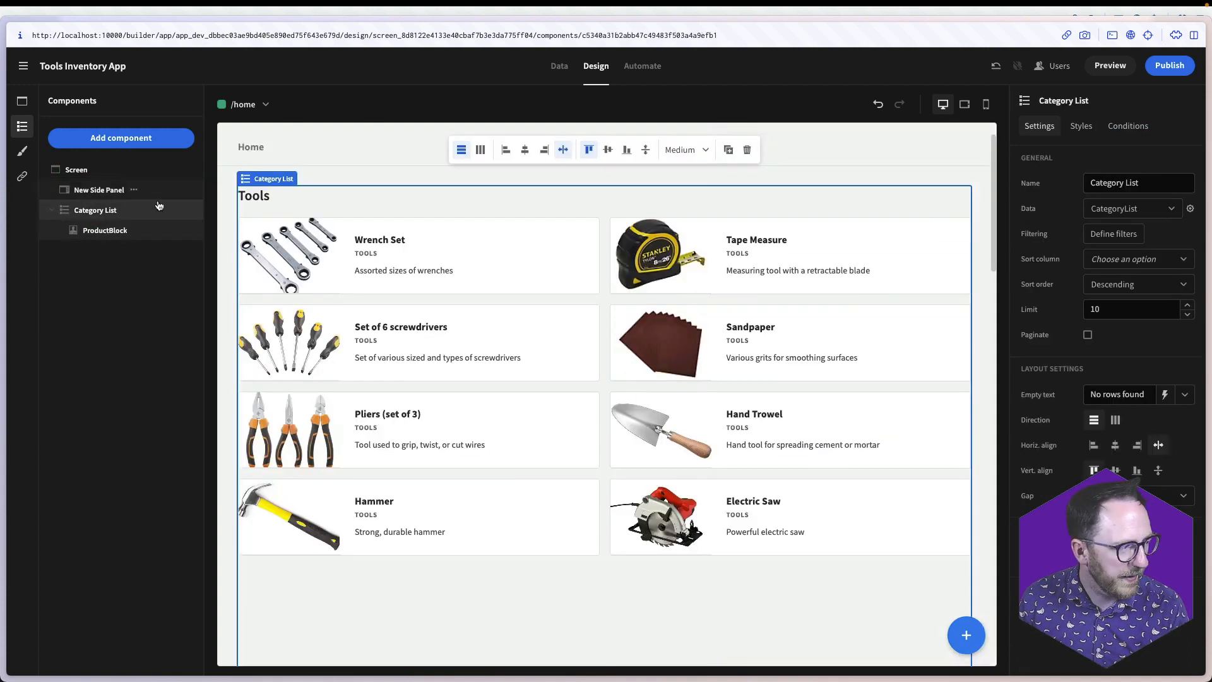
# Rename the new side panel as ProductDetail
pyautogui.click(89, 192)
pyautogui.tripleClick(1152, 271)
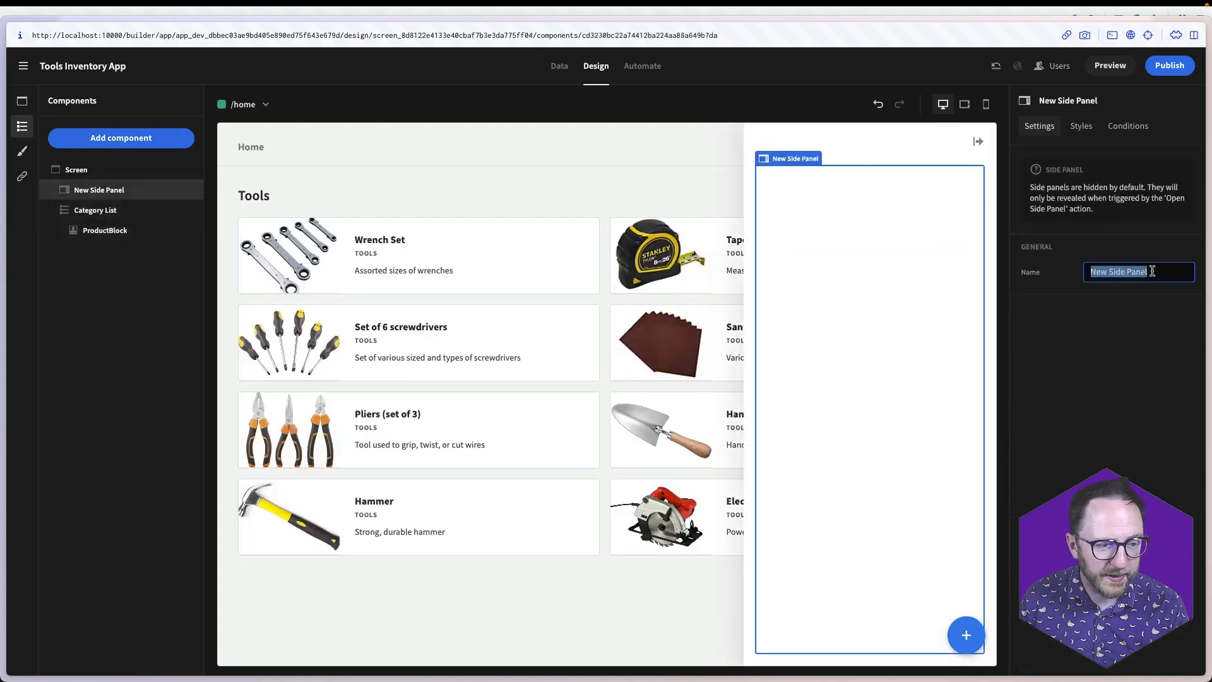
pyautogui.write('ProductDetail')
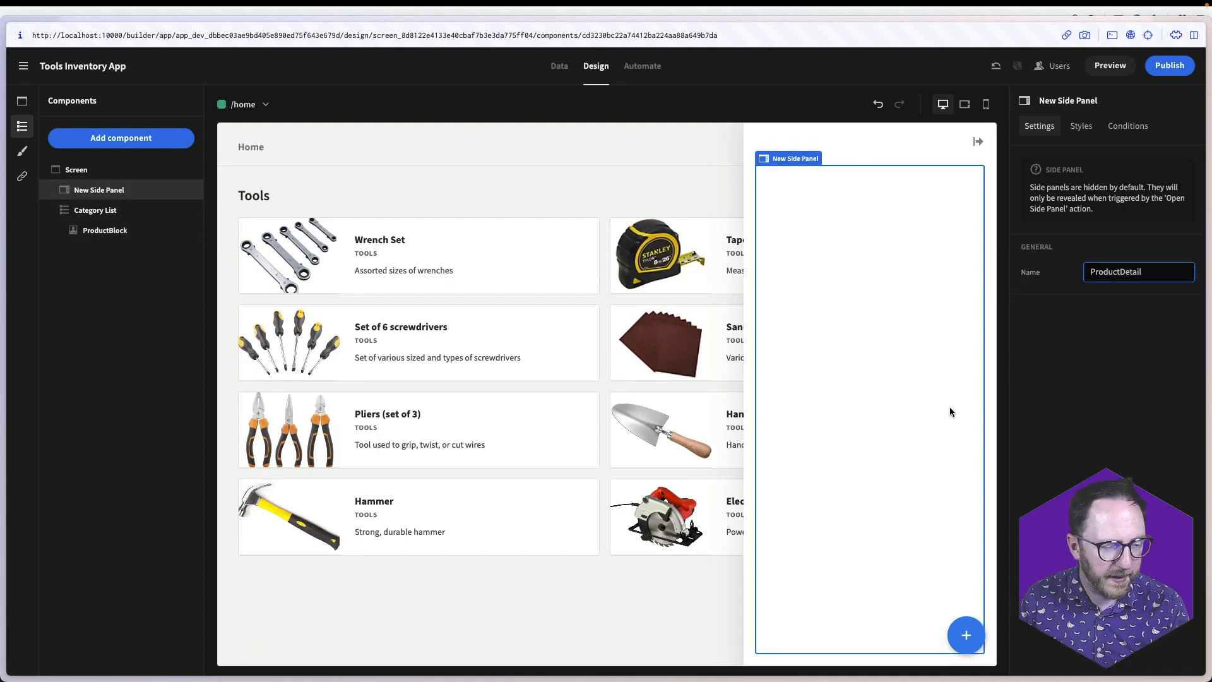
pyautogui.click(862, 357)
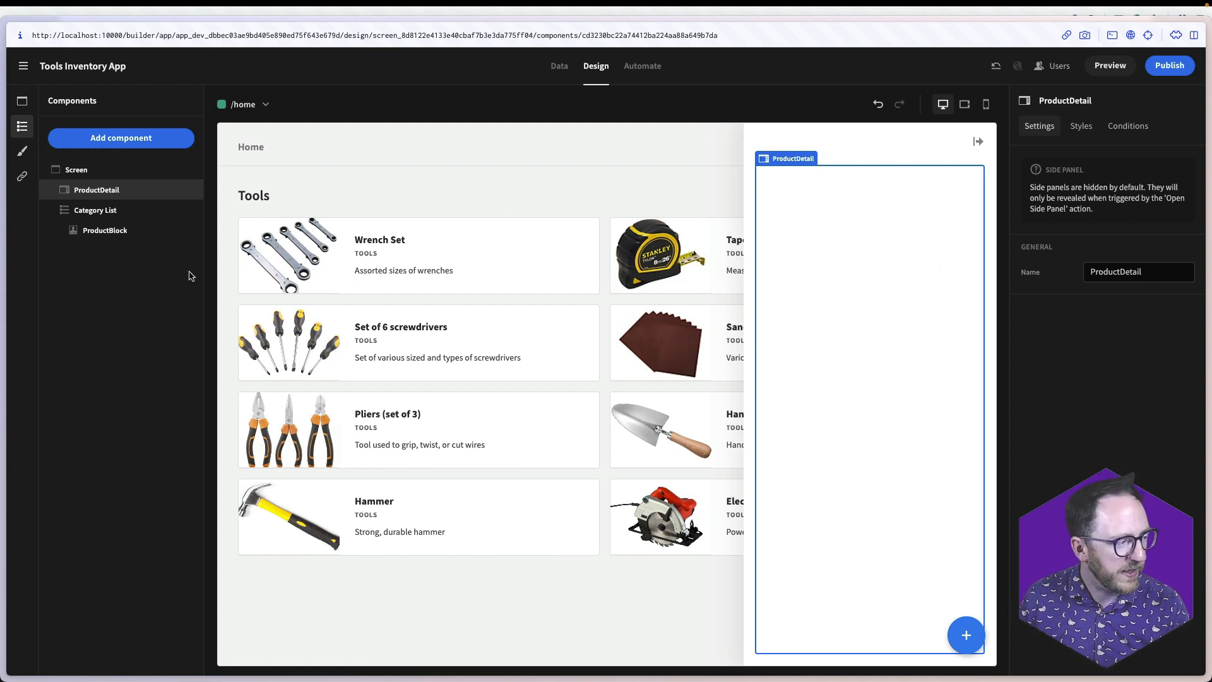
# Add an Update State click action to the ProductBlock cards that sets a value for the key current-product
pyautogui.click(115, 238)
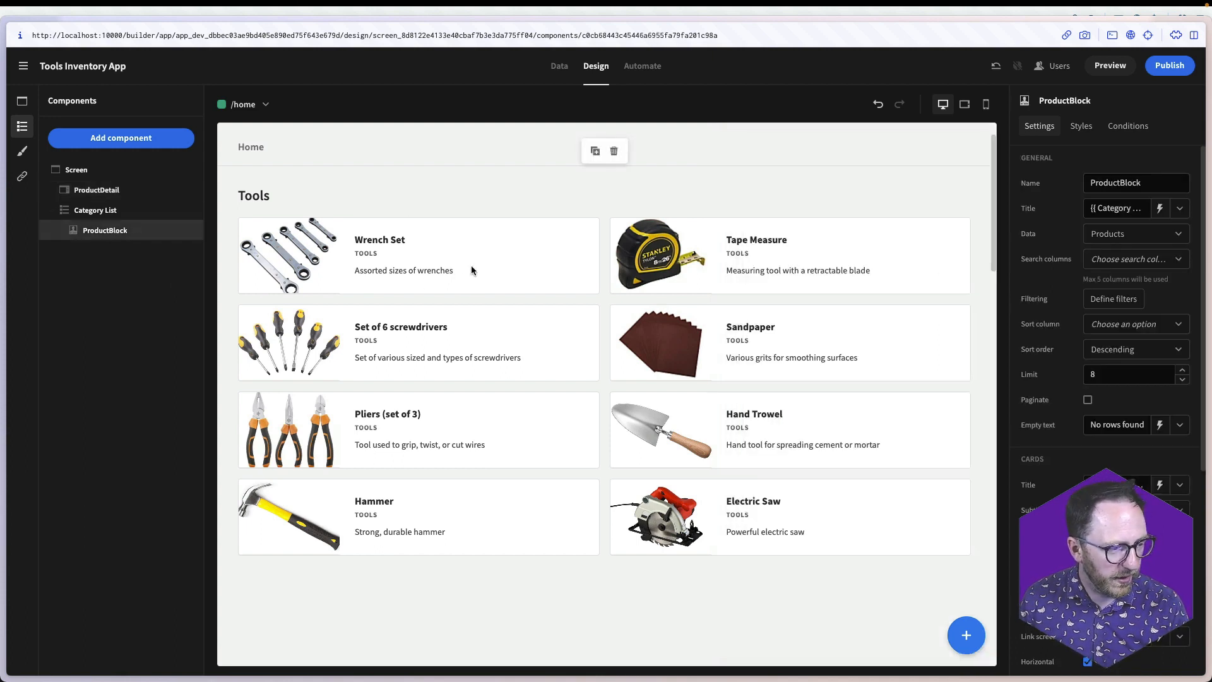
pyautogui.scroll(-5, 1074, 416)
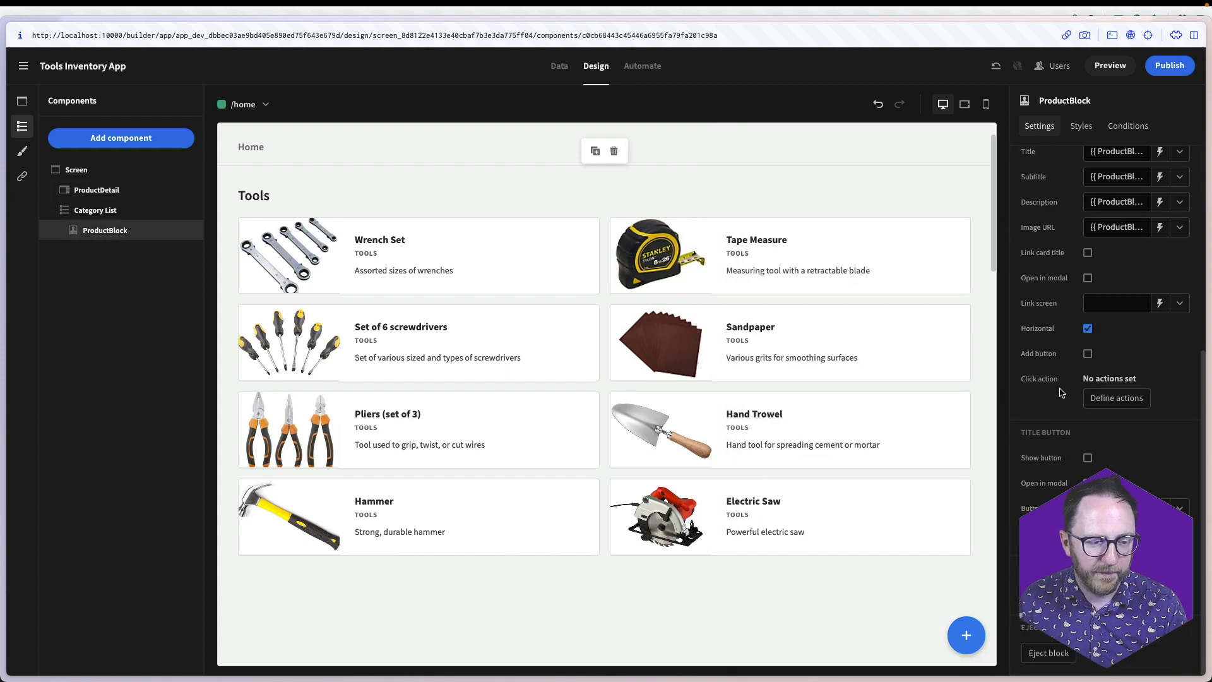
pyautogui.click(1118, 404)
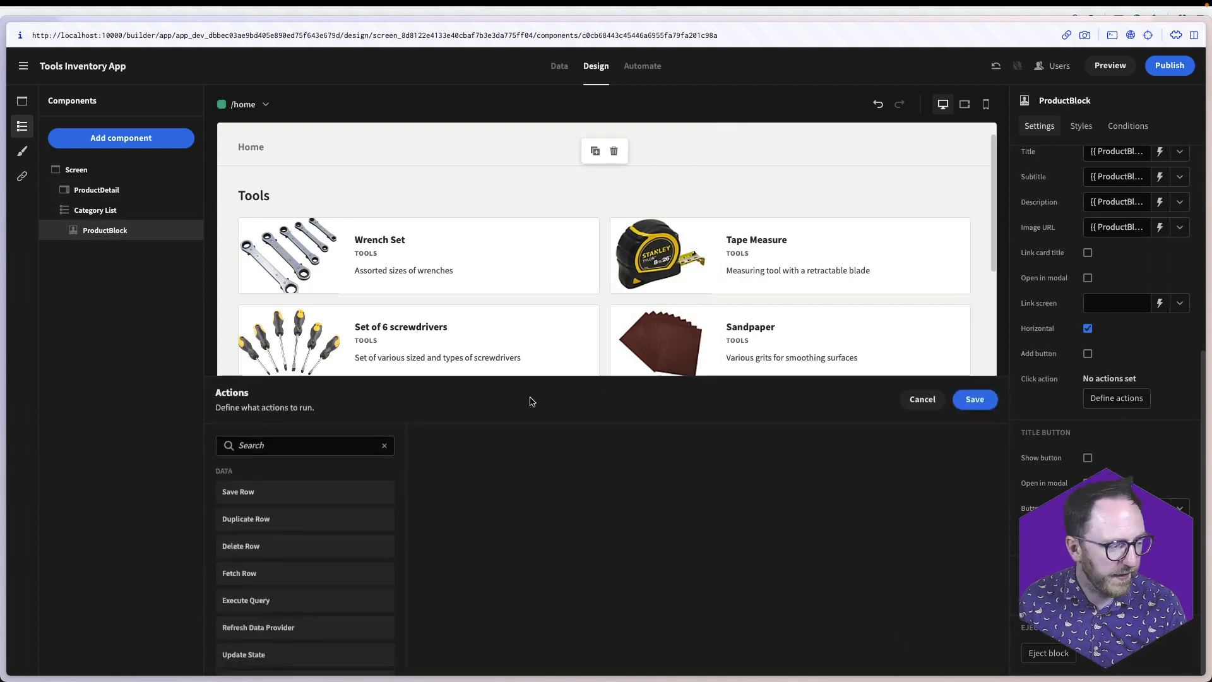
pyautogui.write('stat')
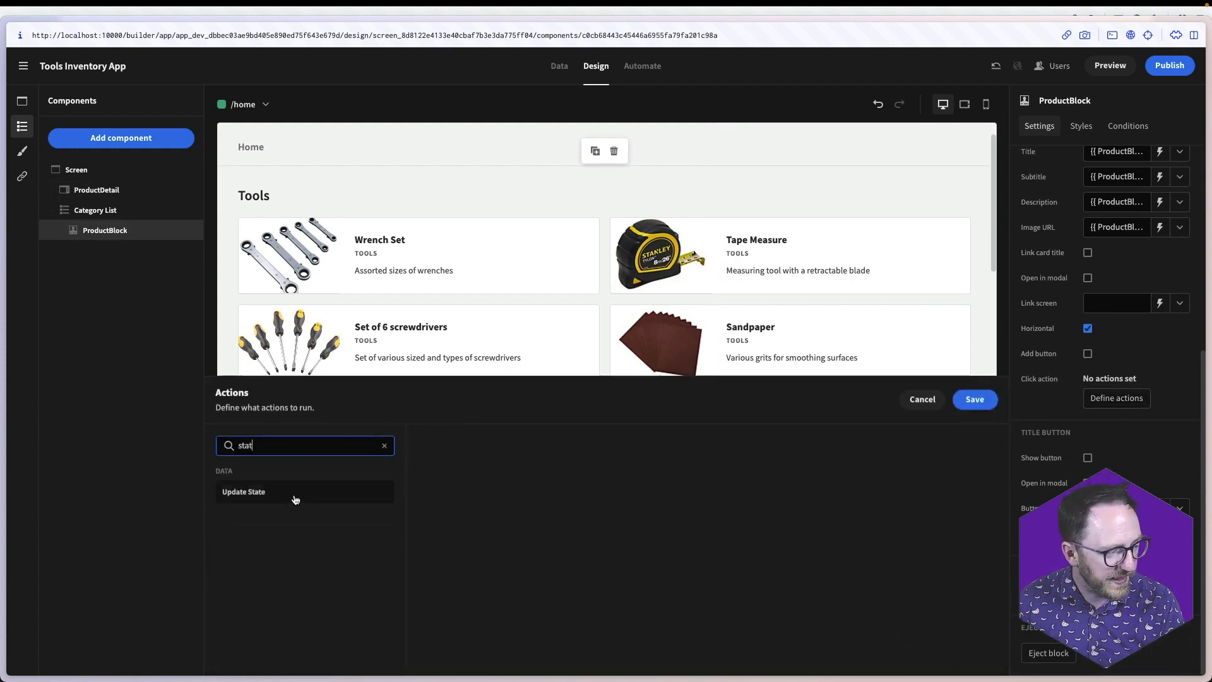
pyautogui.click(230, 498)
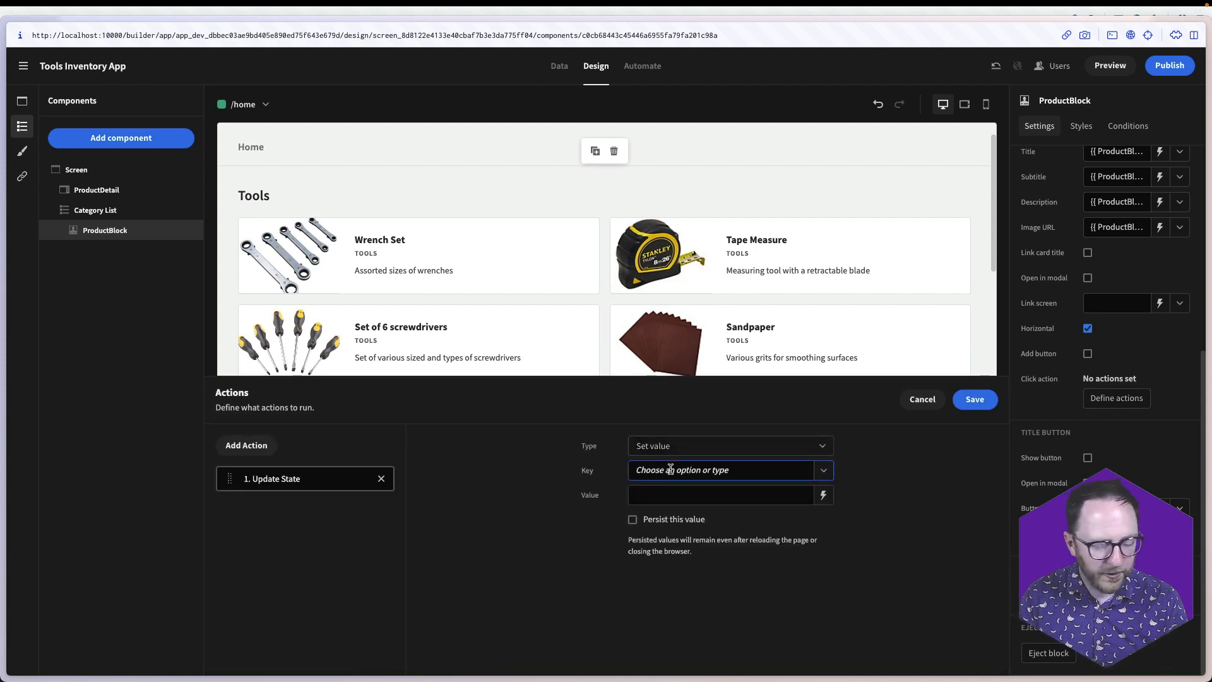
pyautogui.write('current-pr')
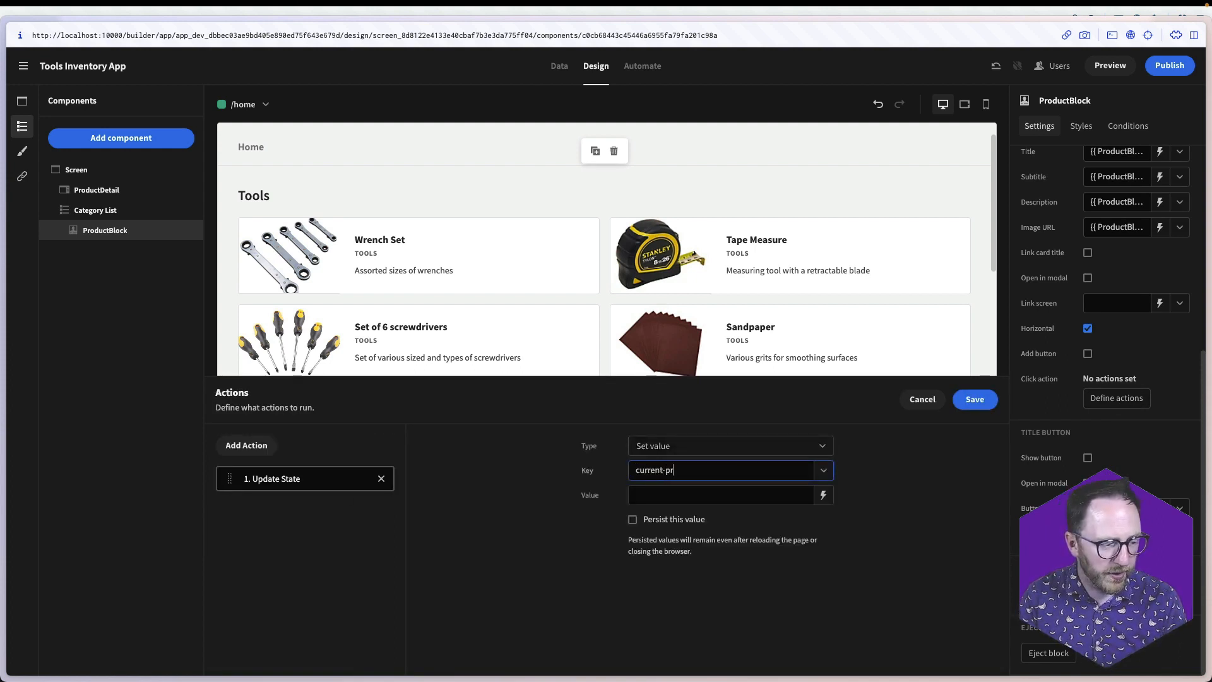
pyautogui.write('oduct')
pyautogui.press('Tab')
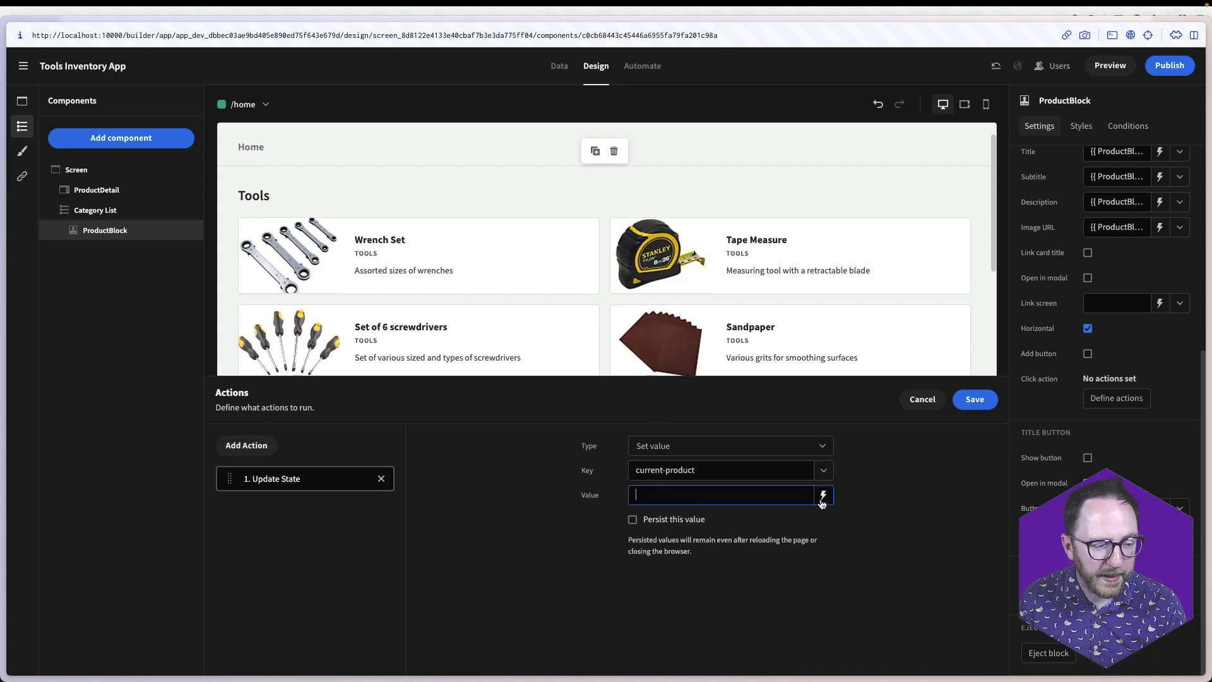
# Bind the Update State action's value to ProductBlock's ProductID field and save the binding
pyautogui.click(823, 496)
pyautogui.click(344, 498)
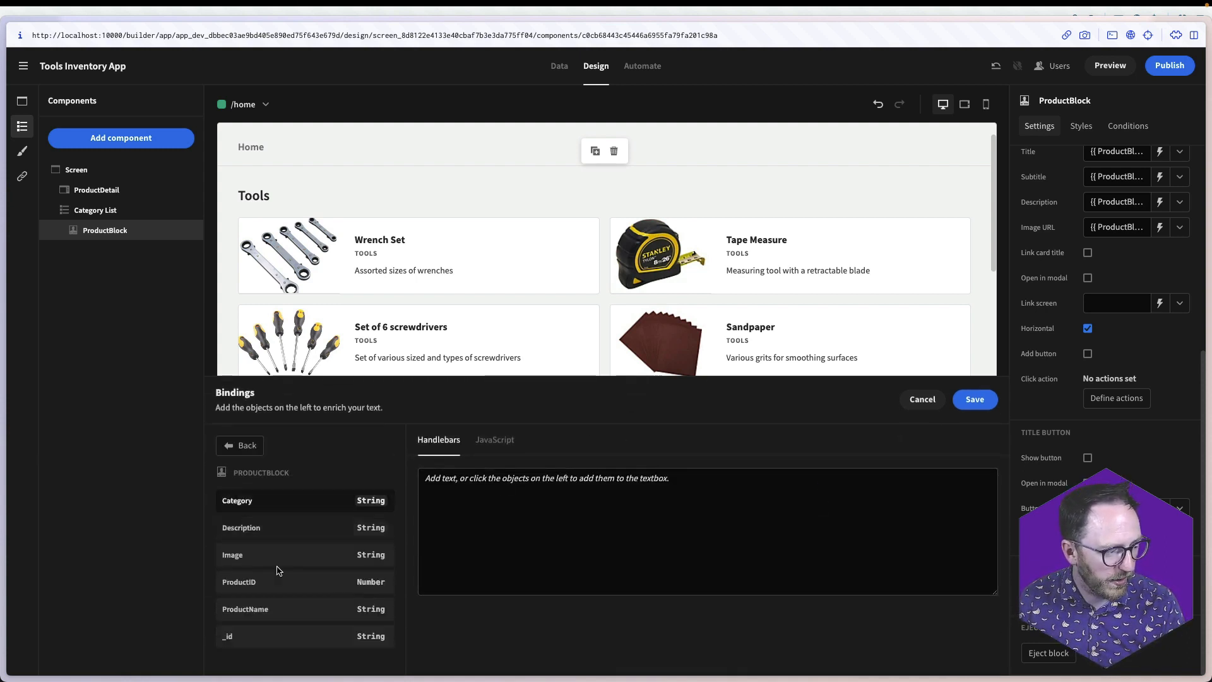
pyautogui.click(253, 581)
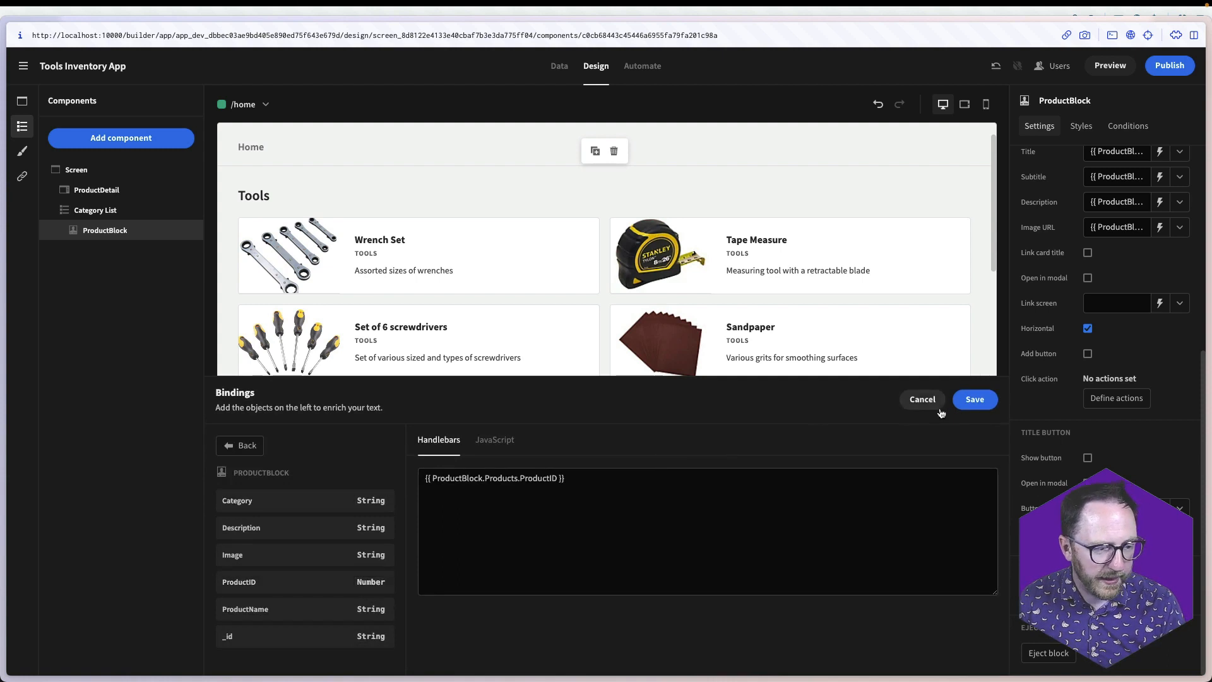
pyautogui.click(975, 399)
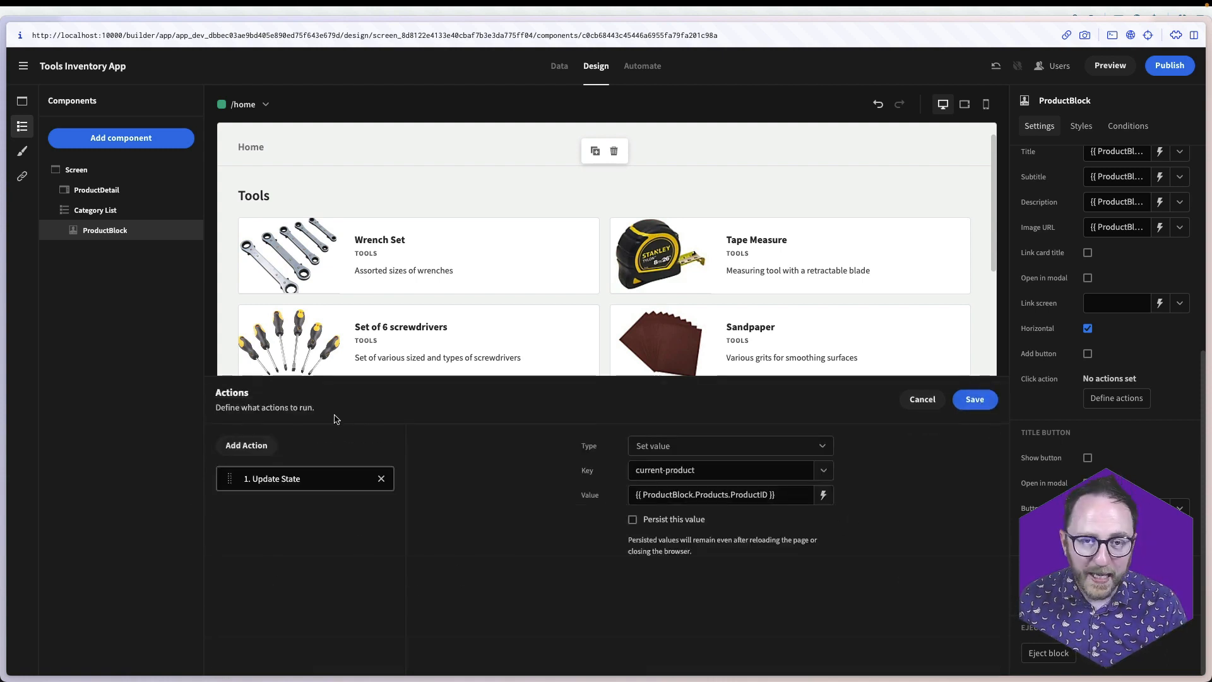
# Add a second click action, Open Side Panel, targeting ProductDetail, and save the ProductBlock card actions
pyautogui.click(246, 445)
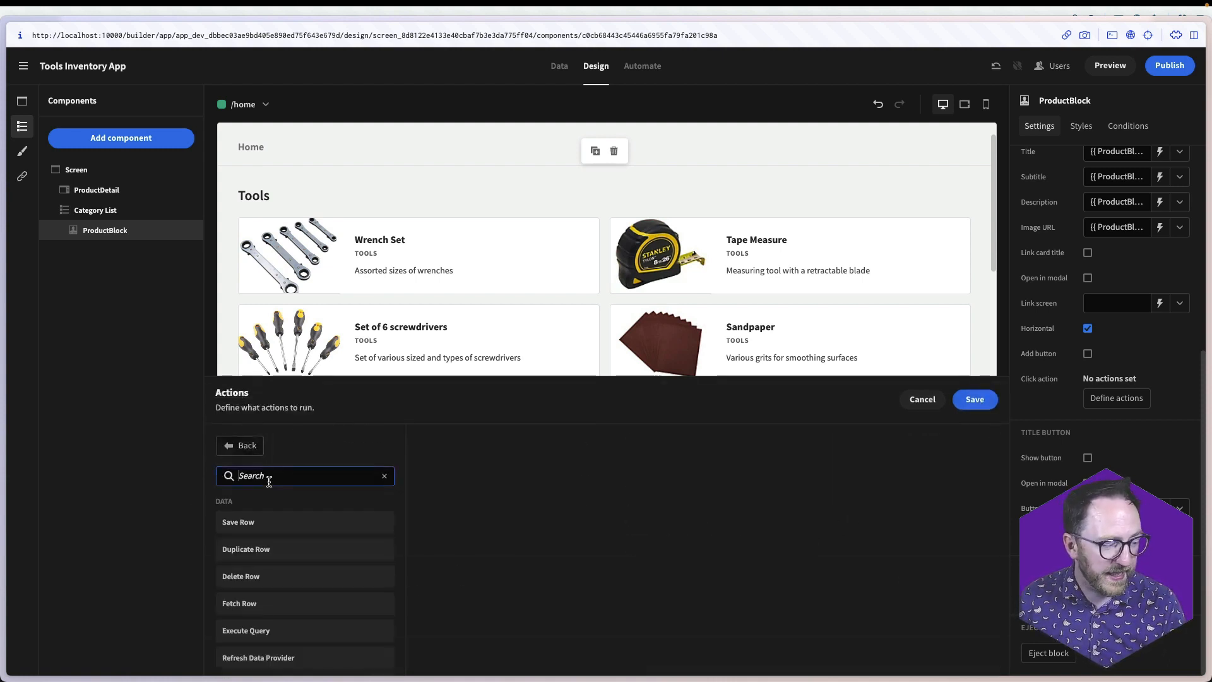
pyautogui.write('open')
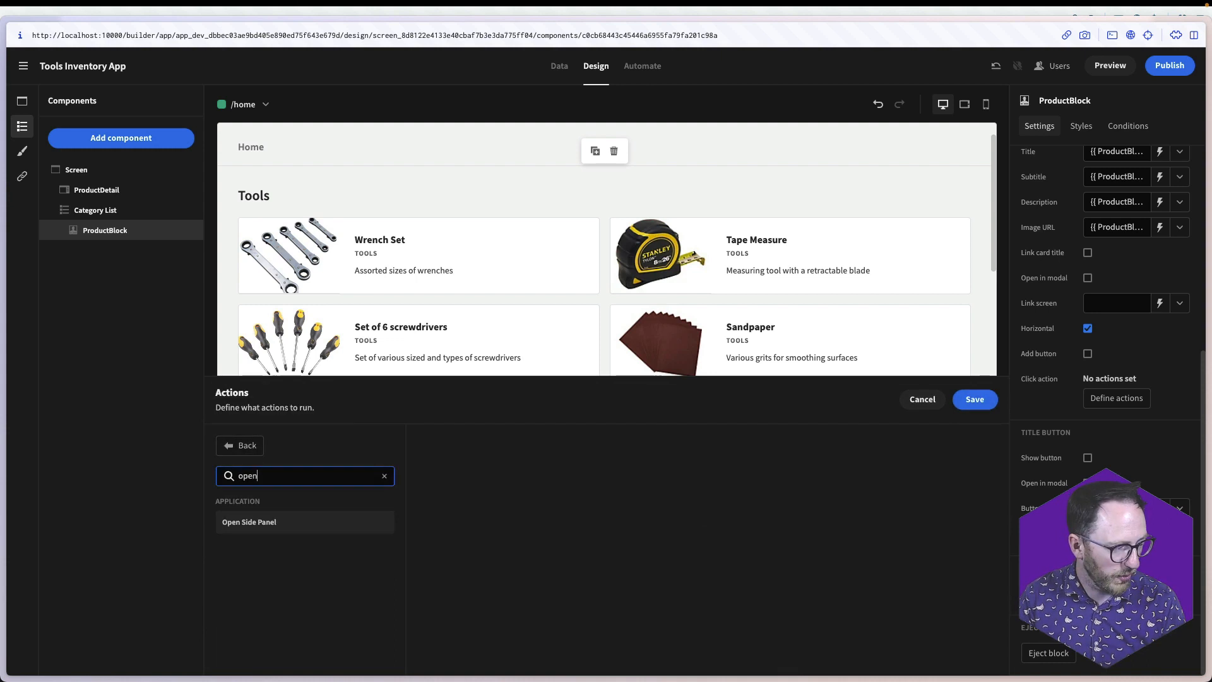
pyautogui.click(290, 520)
pyautogui.click(695, 445)
pyautogui.click(690, 490)
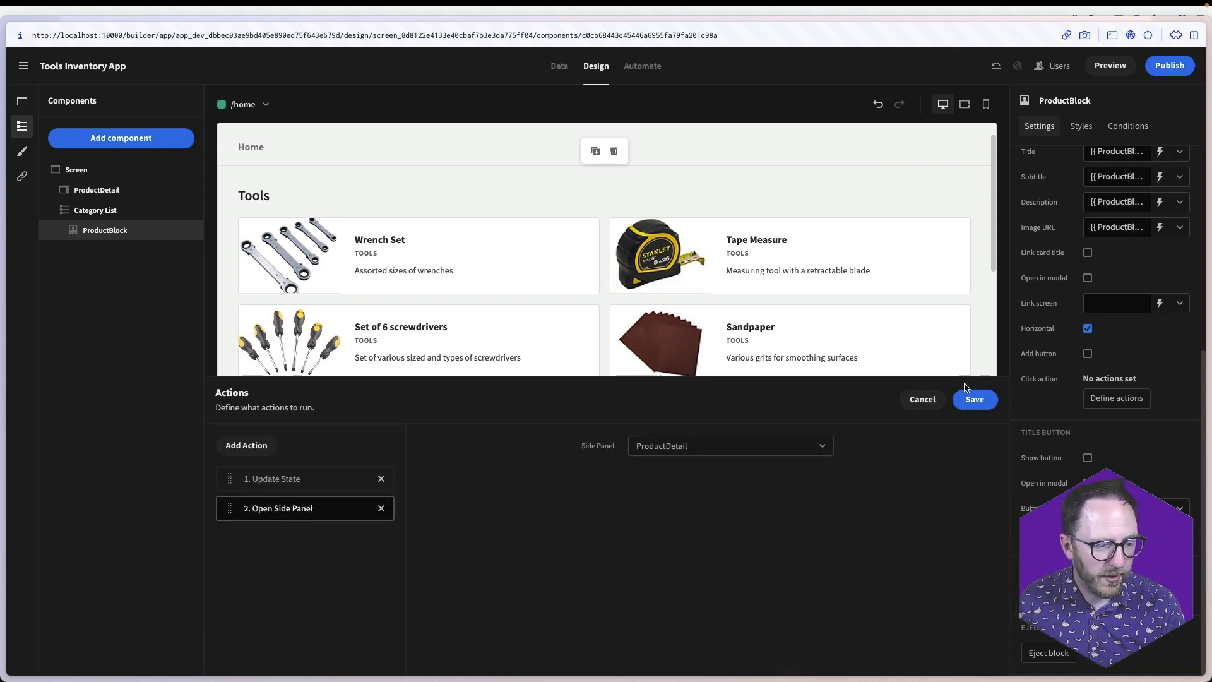
pyautogui.click(975, 399)
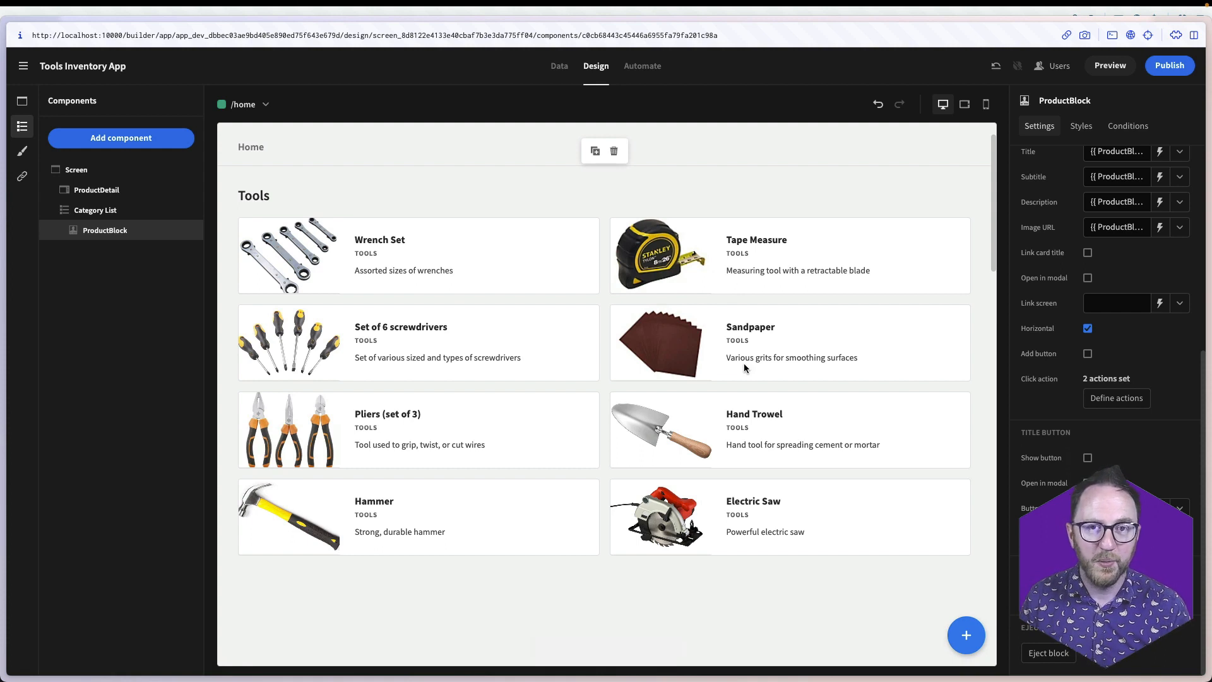
# Add a Data Provider component inside the ProductDetail side panel
pyautogui.click(95, 190)
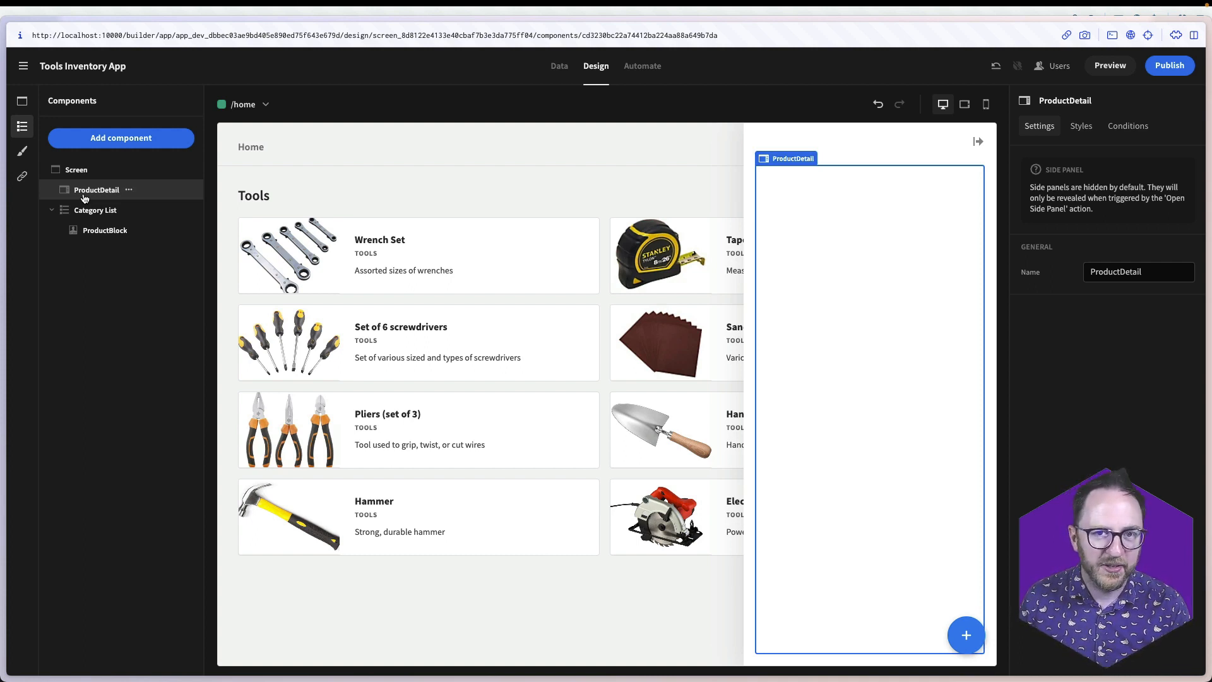
pyautogui.click(112, 138)
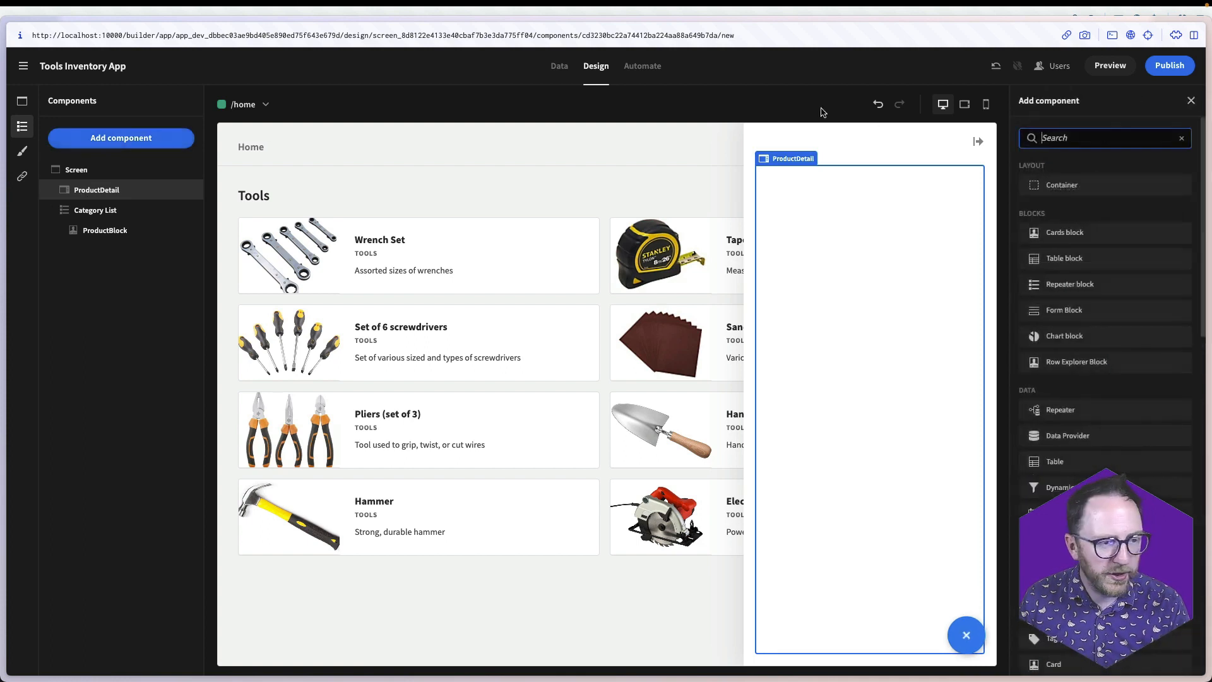
pyautogui.write('dat')
pyautogui.press('Return')
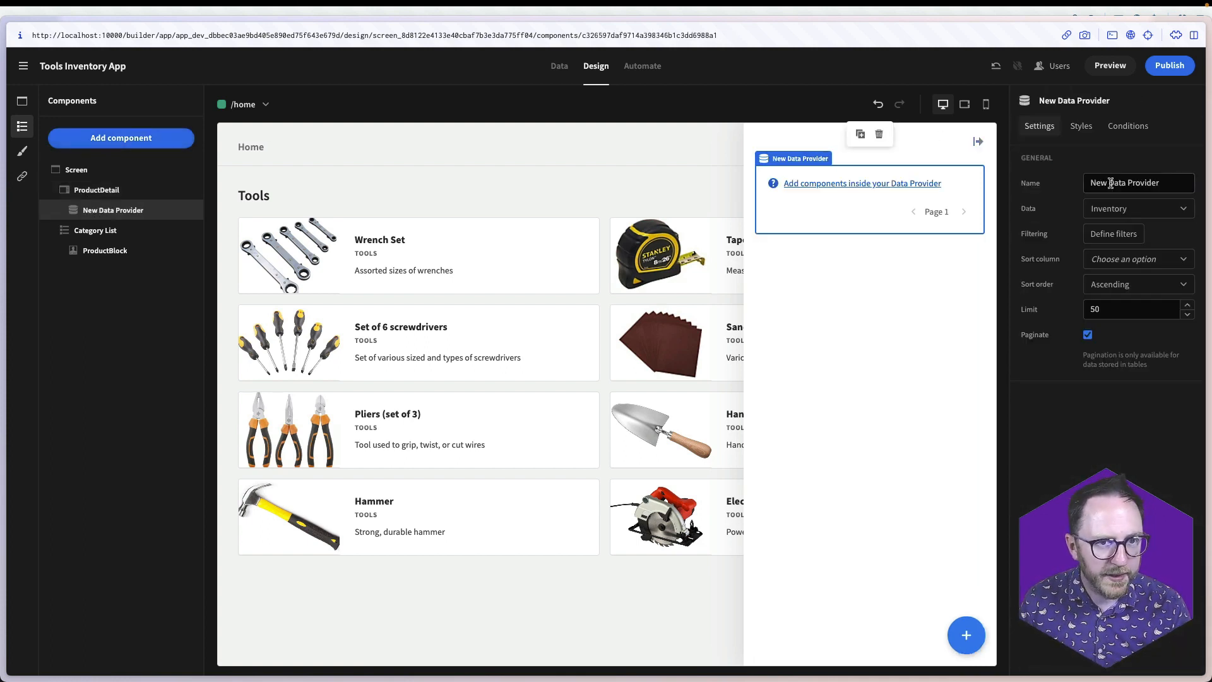
# Rename the data provider to ProductDetailProvider and set its data source to the Products table
pyautogui.tripleClick(1110, 183)
pyautogui.write('Produ')
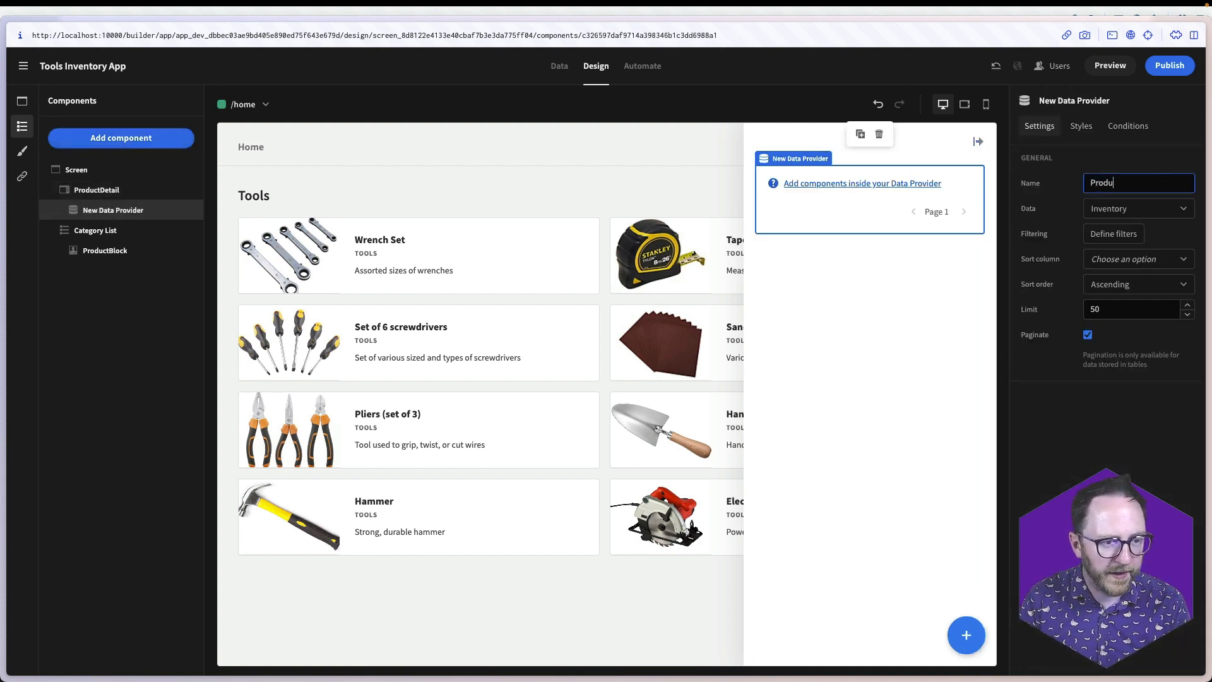
pyautogui.write('ctDetailProvider')
pyautogui.click(1138, 211)
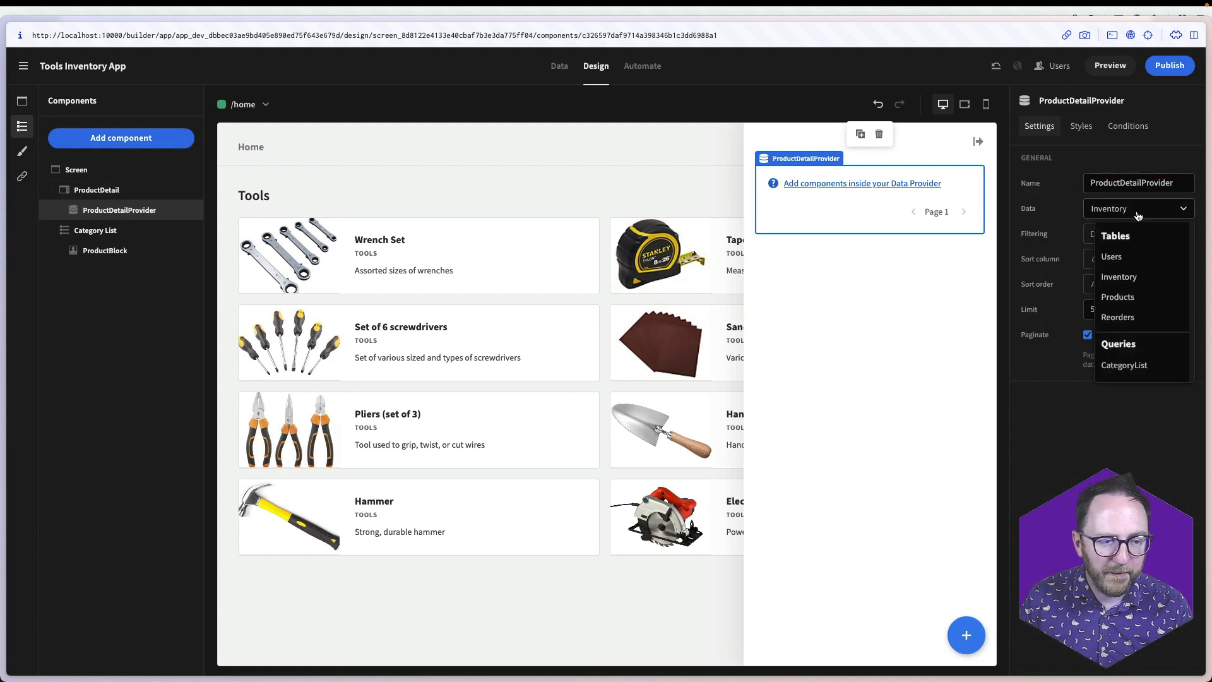
pyautogui.click(1114, 295)
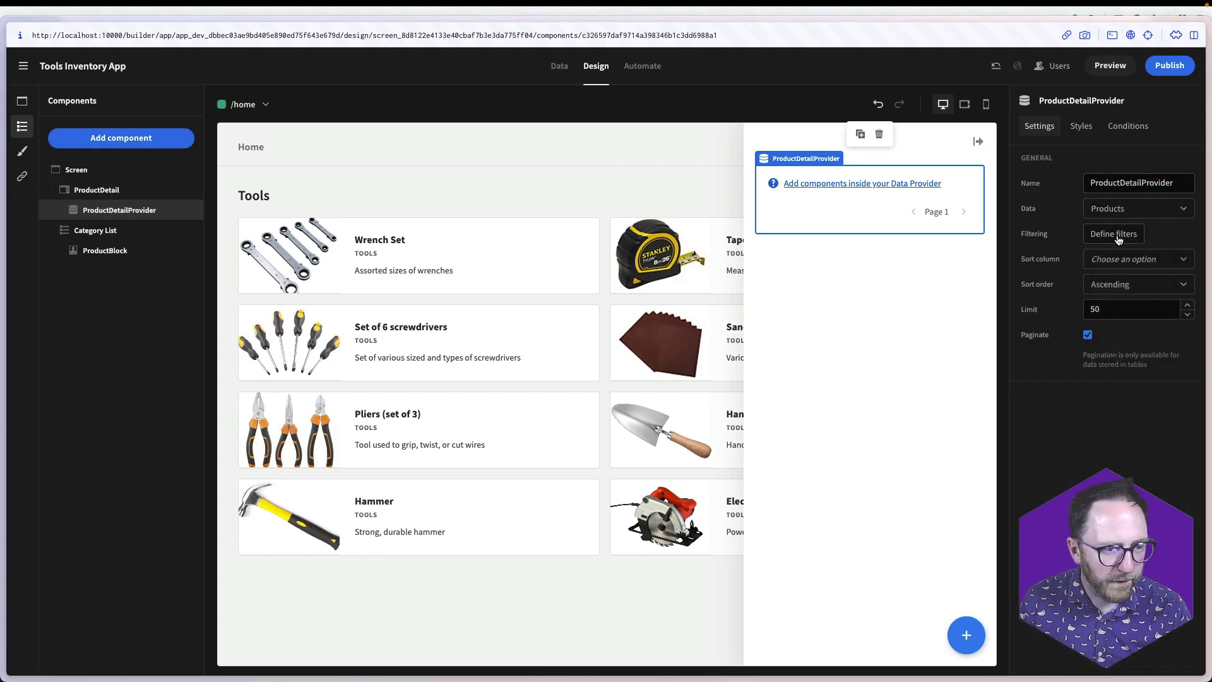
# Define a filter on ProductDetailProvider where ProductID Equals a value of type Binding
pyautogui.click(1114, 233)
pyautogui.click(321, 513)
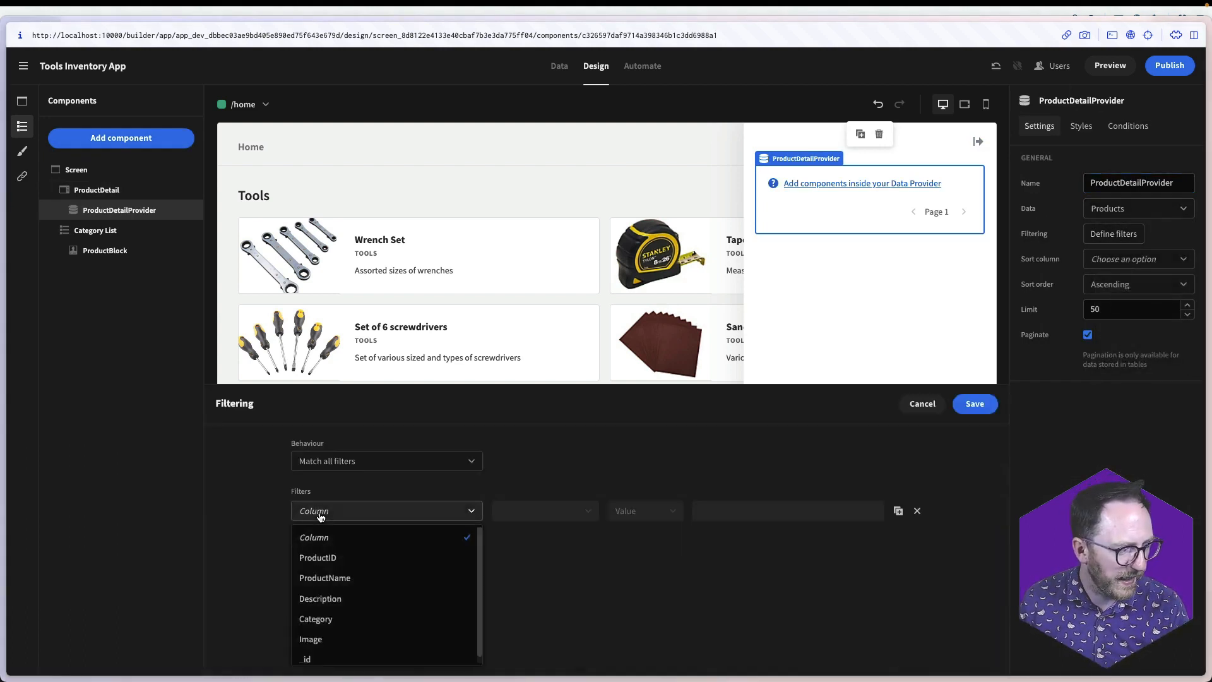
pyautogui.click(319, 557)
pyautogui.click(634, 519)
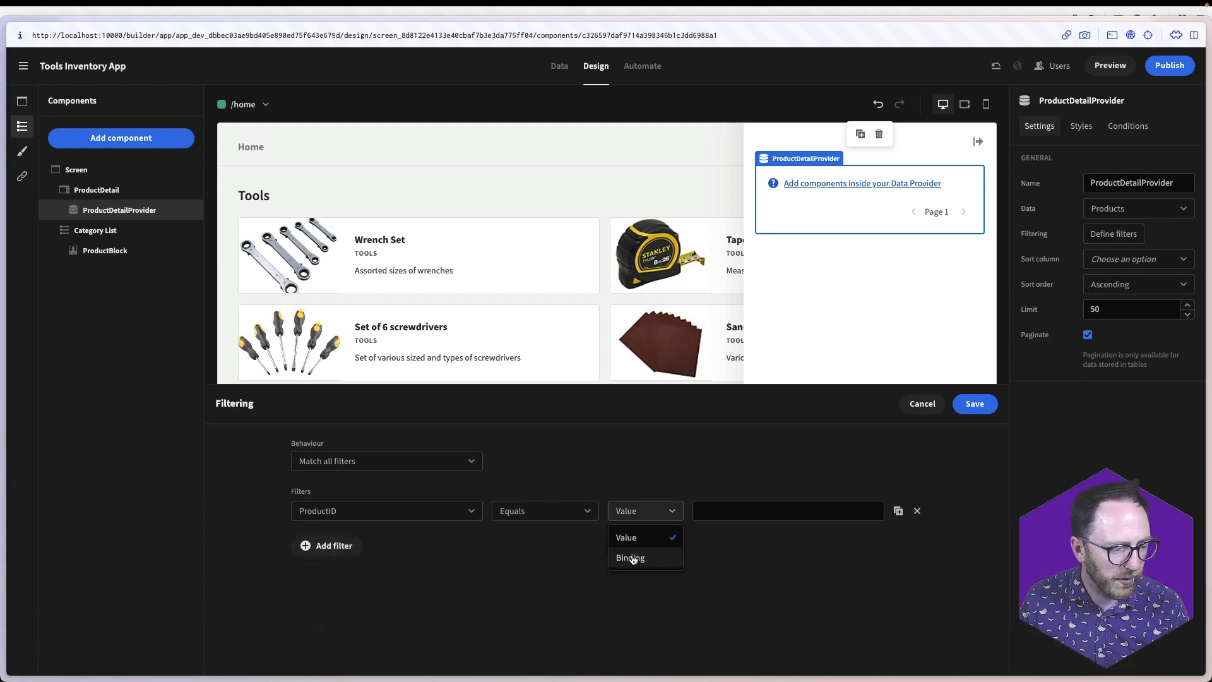
pyautogui.click(632, 557)
# Bind the ProductID filter's value to State.current-product, save the filter, and turn off the provider's pagination
pyautogui.click(874, 510)
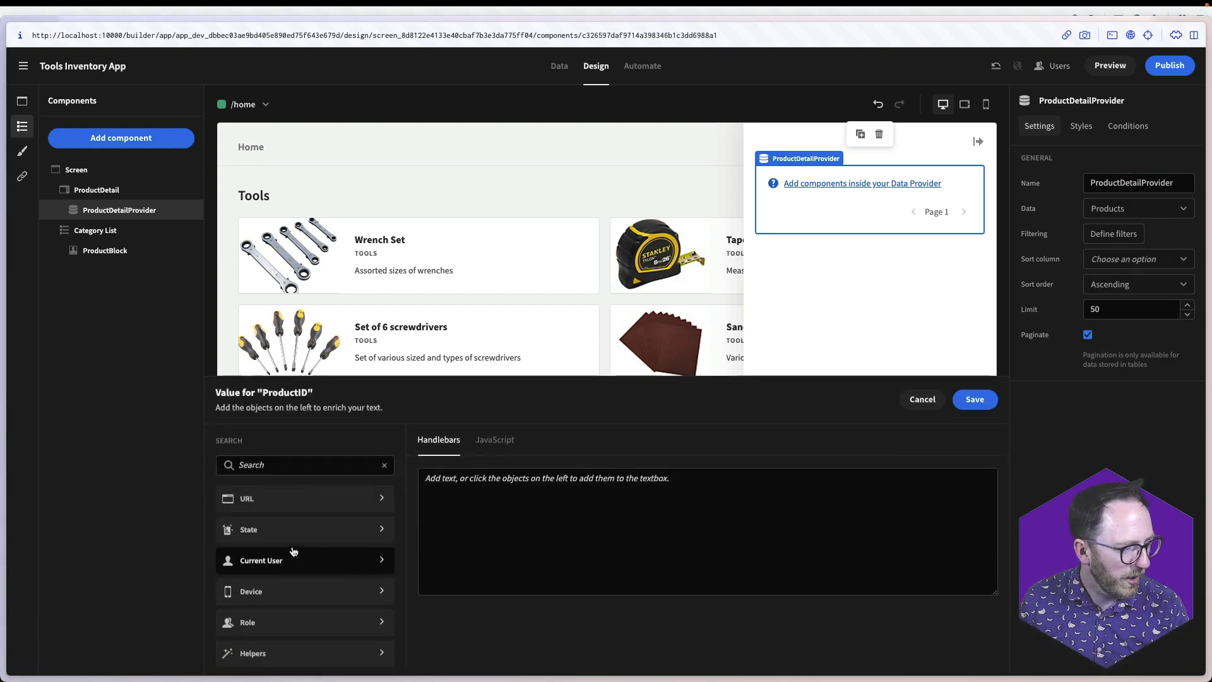
pyautogui.click(290, 530)
pyautogui.click(252, 500)
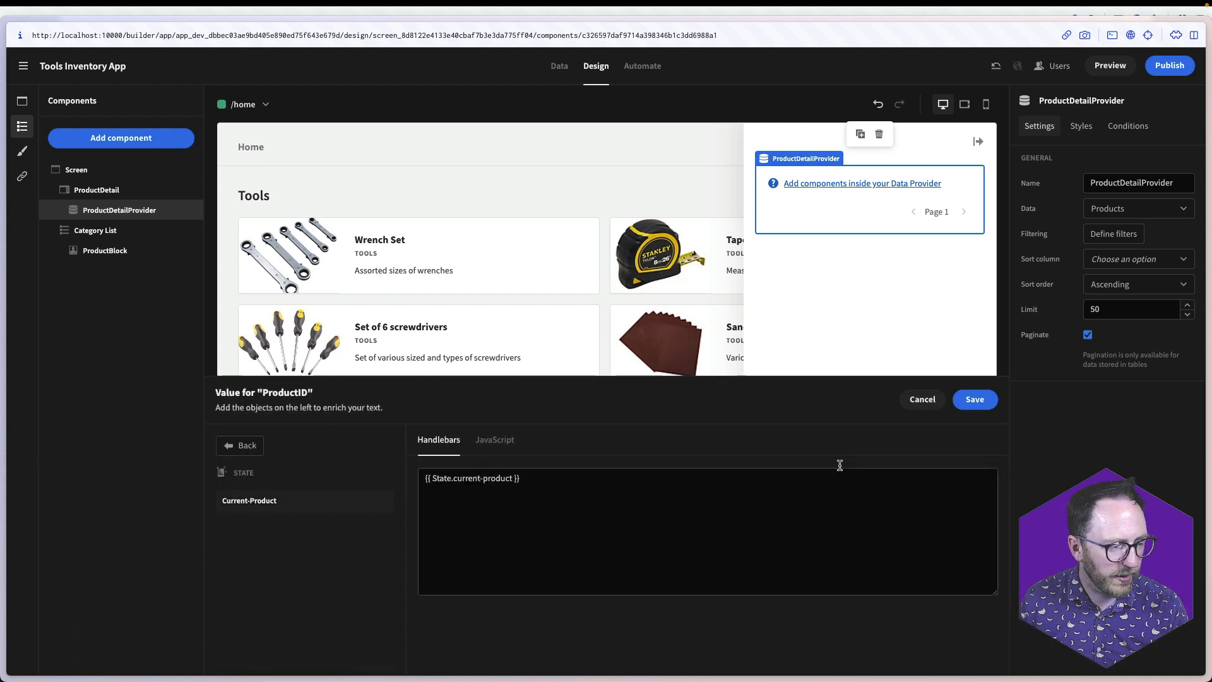
pyautogui.click(988, 404)
pyautogui.click(989, 407)
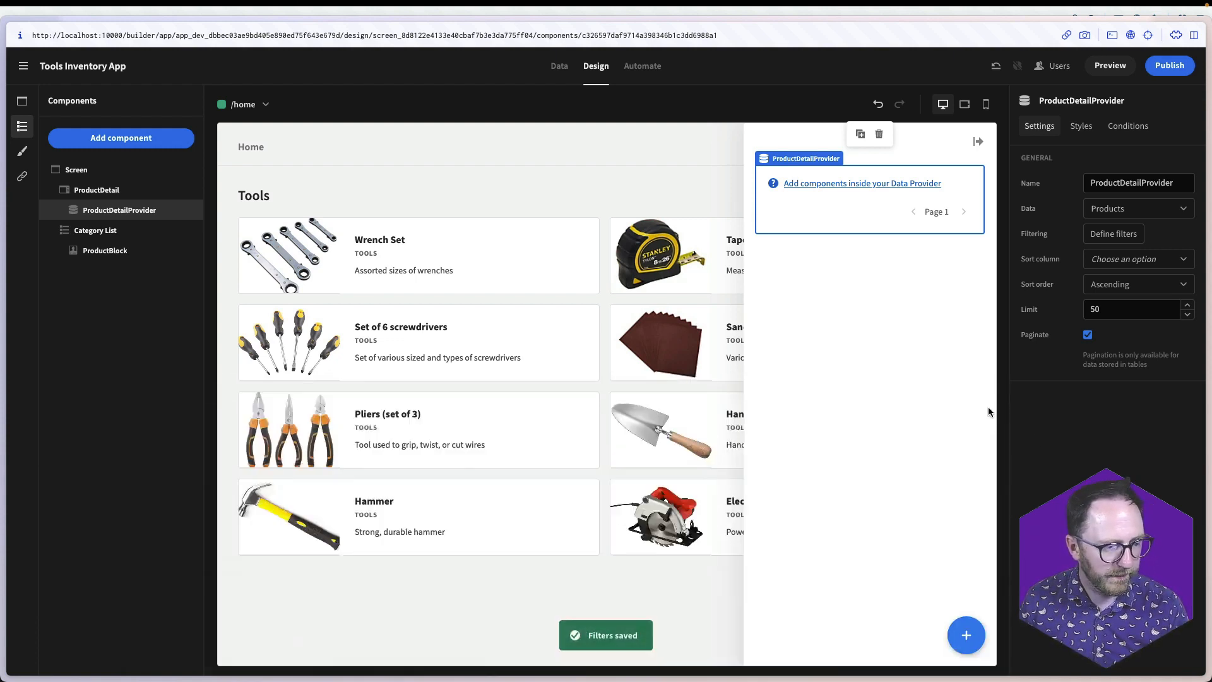
pyautogui.click(1087, 335)
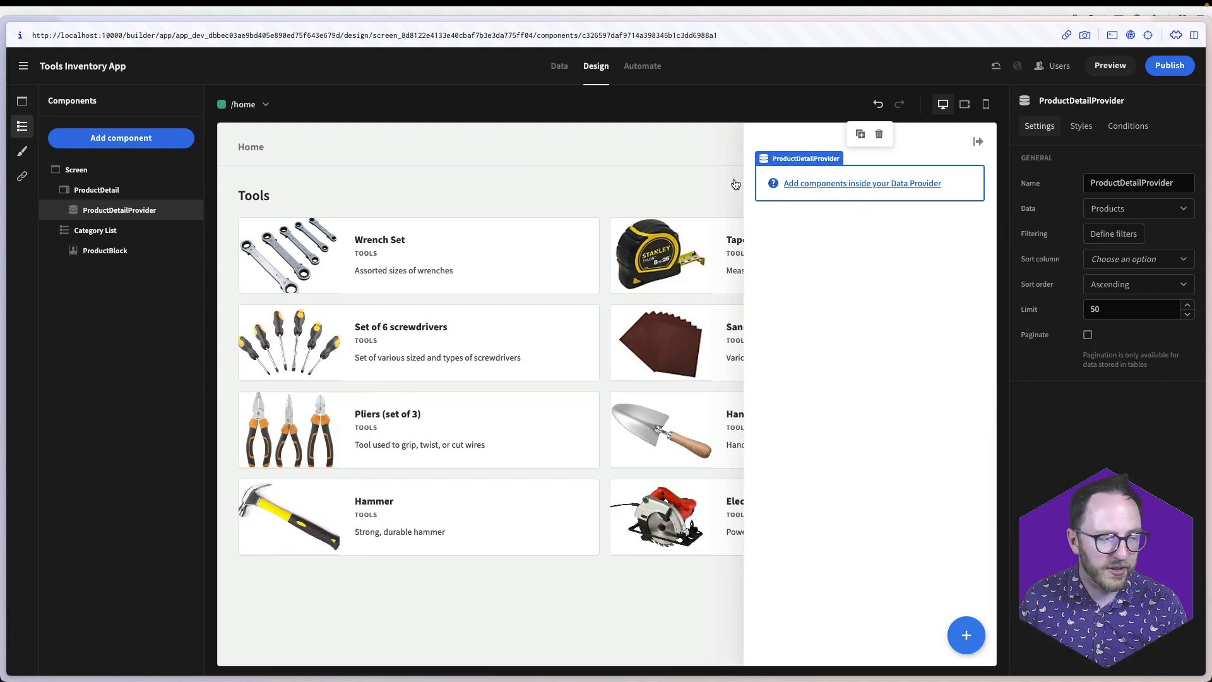
# Add a Headline component inside ProductDetailProvider and name it ProductDetailHeading
pyautogui.click(860, 133)
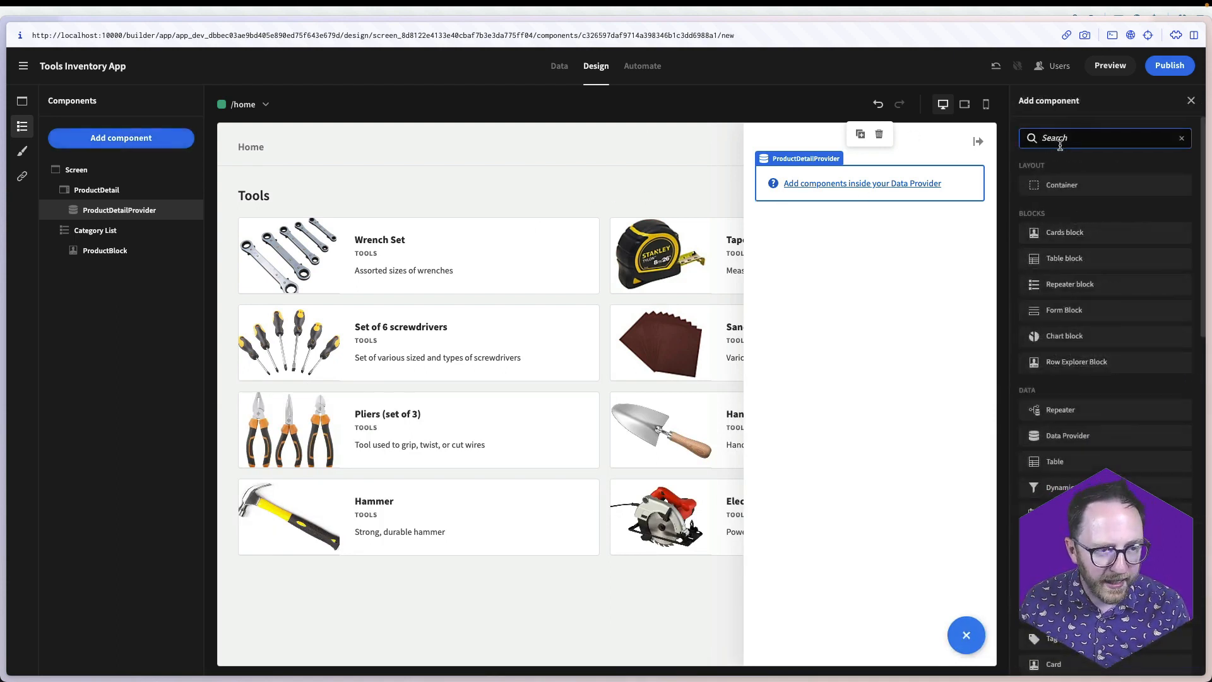
pyautogui.write('head')
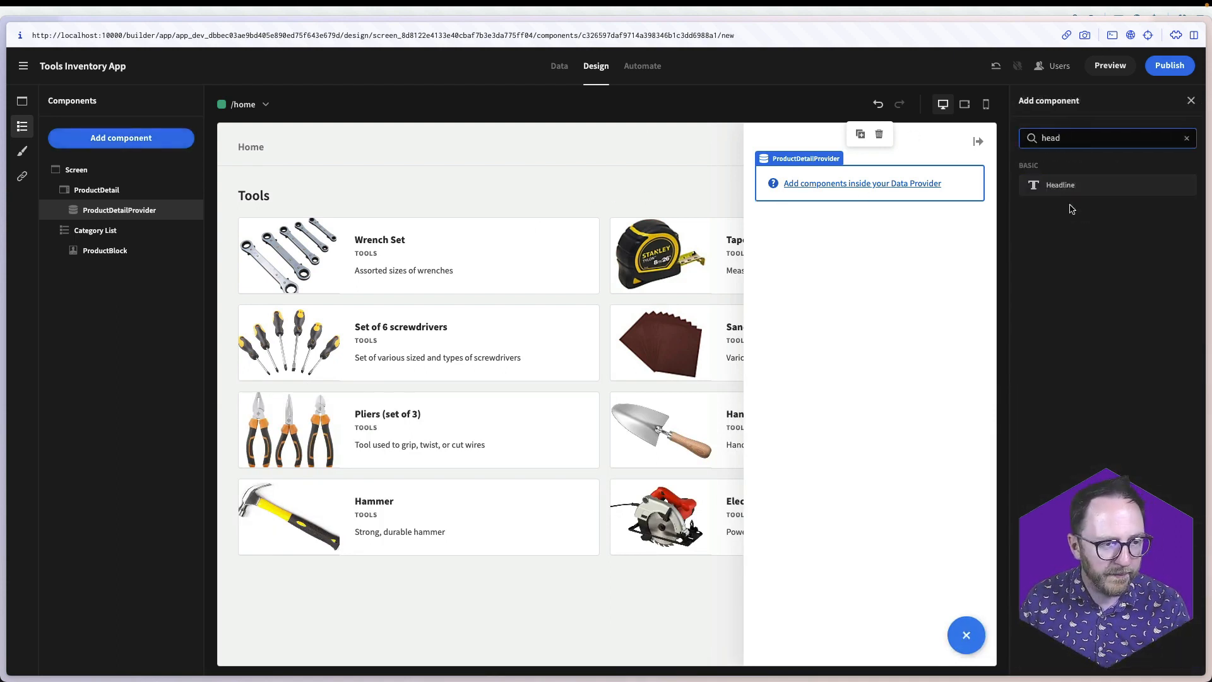
pyautogui.click(1099, 184)
pyautogui.write('ProductD')
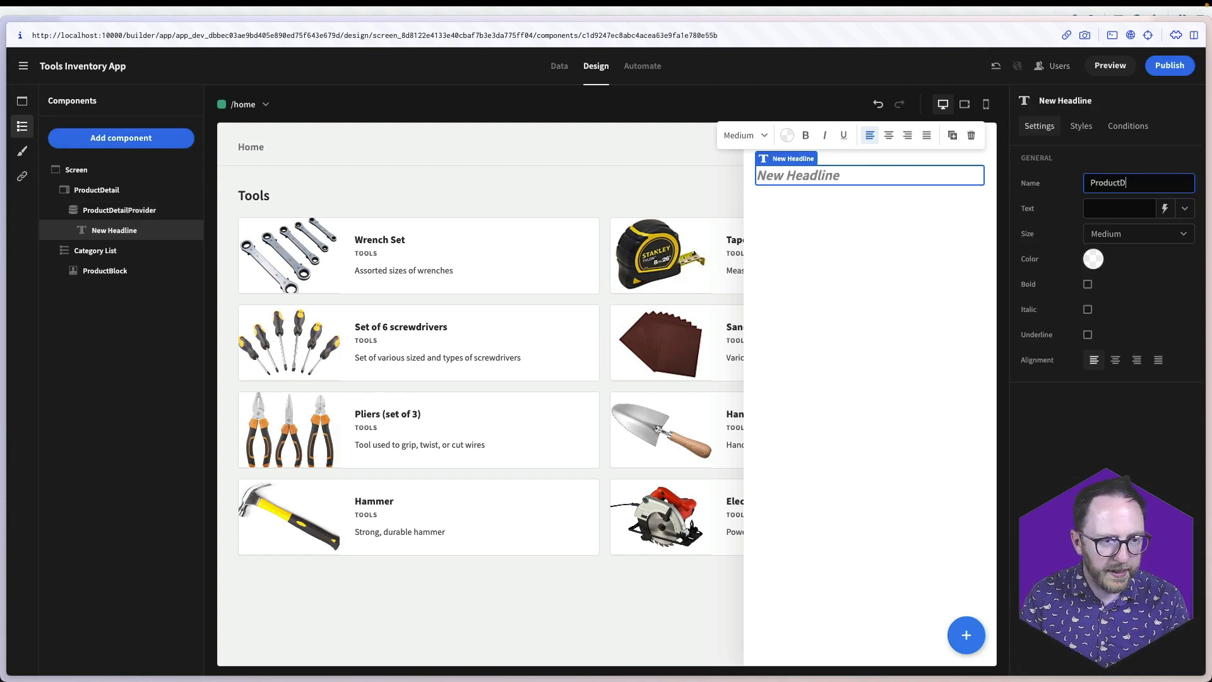
pyautogui.write('etailHeading')
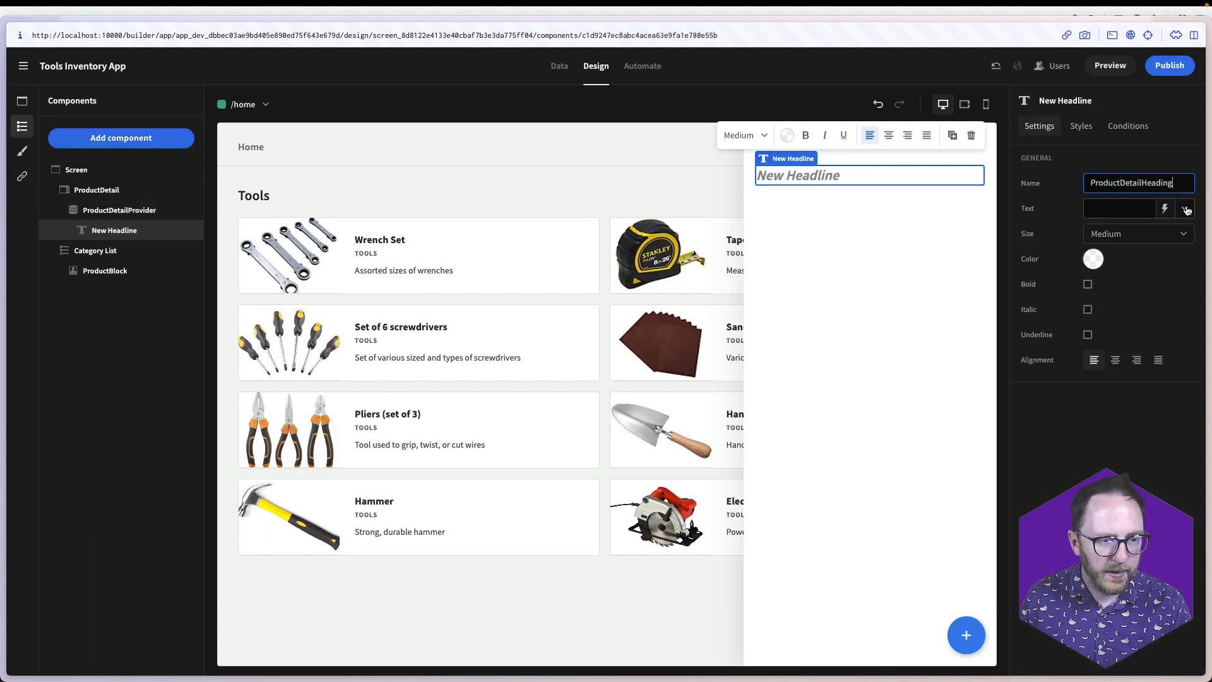
# Bind the heading's text to {{ ProductDetailProvider.Rows.0.ProductName }} ({{ ProductDetailProvider.Rows.0.Category }}) and save the binding
pyautogui.click(1164, 208)
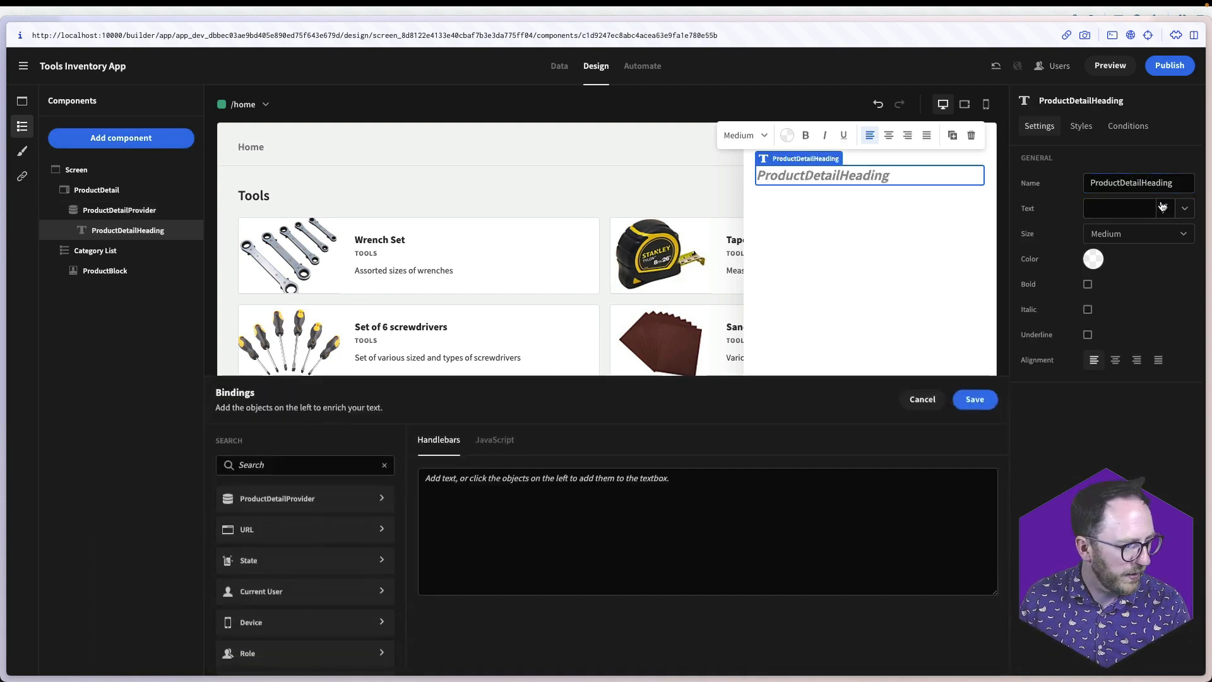
pyautogui.click(263, 500)
pyautogui.click(268, 559)
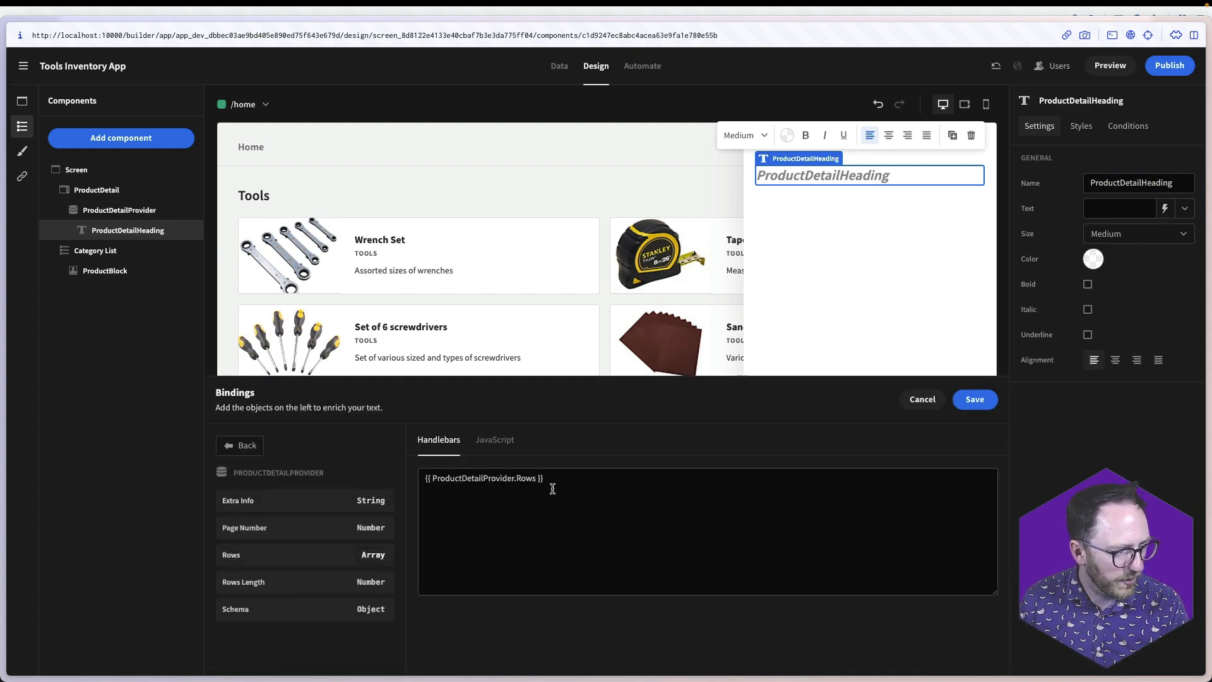
pyautogui.click(537, 478)
pyautogui.write('.0.ProductName')
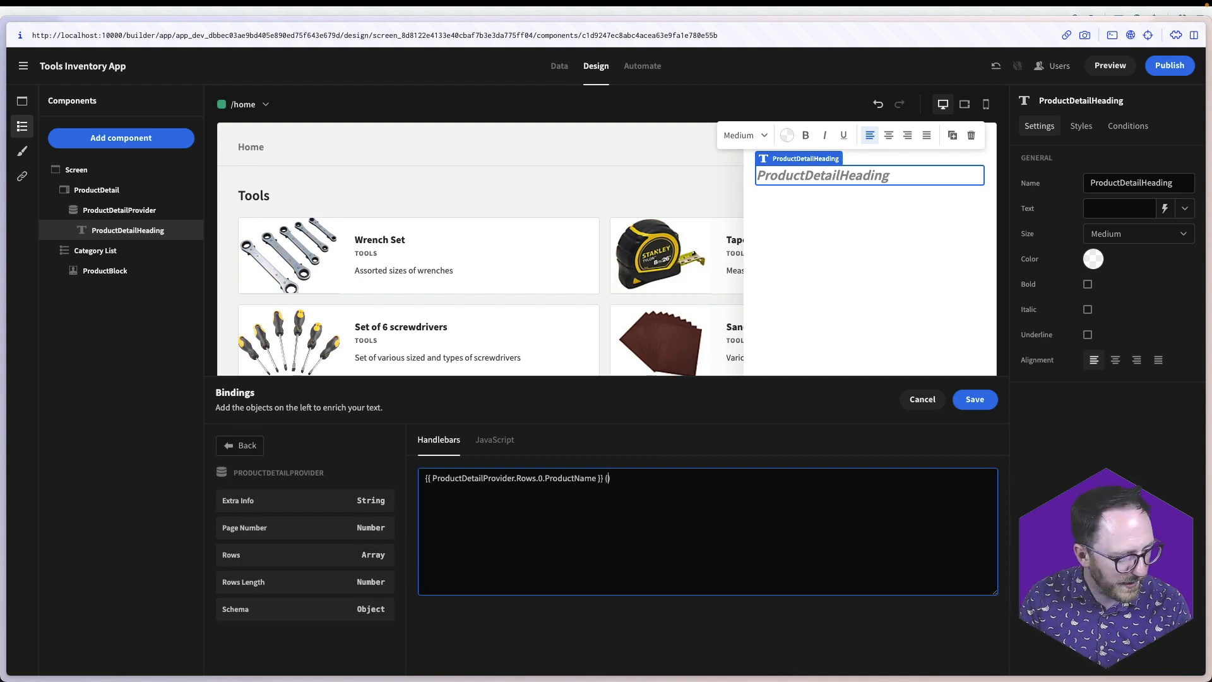
pyautogui.click(257, 562)
pyautogui.click(718, 481)
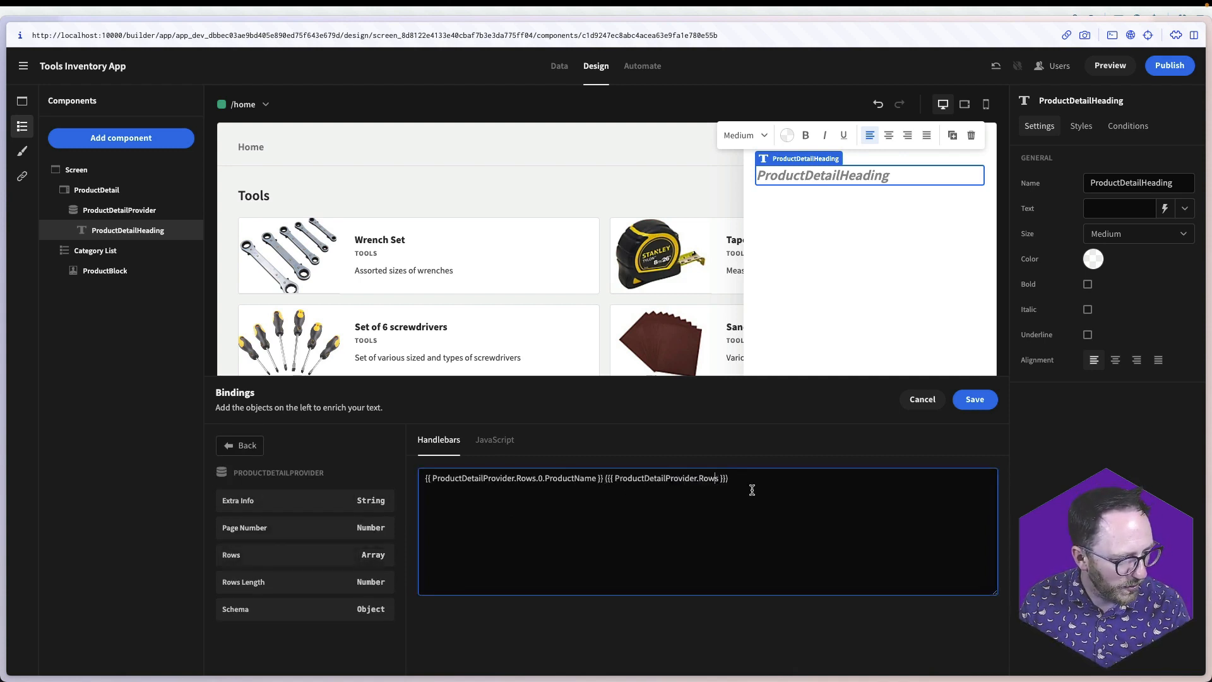
pyautogui.write('.0.Category')
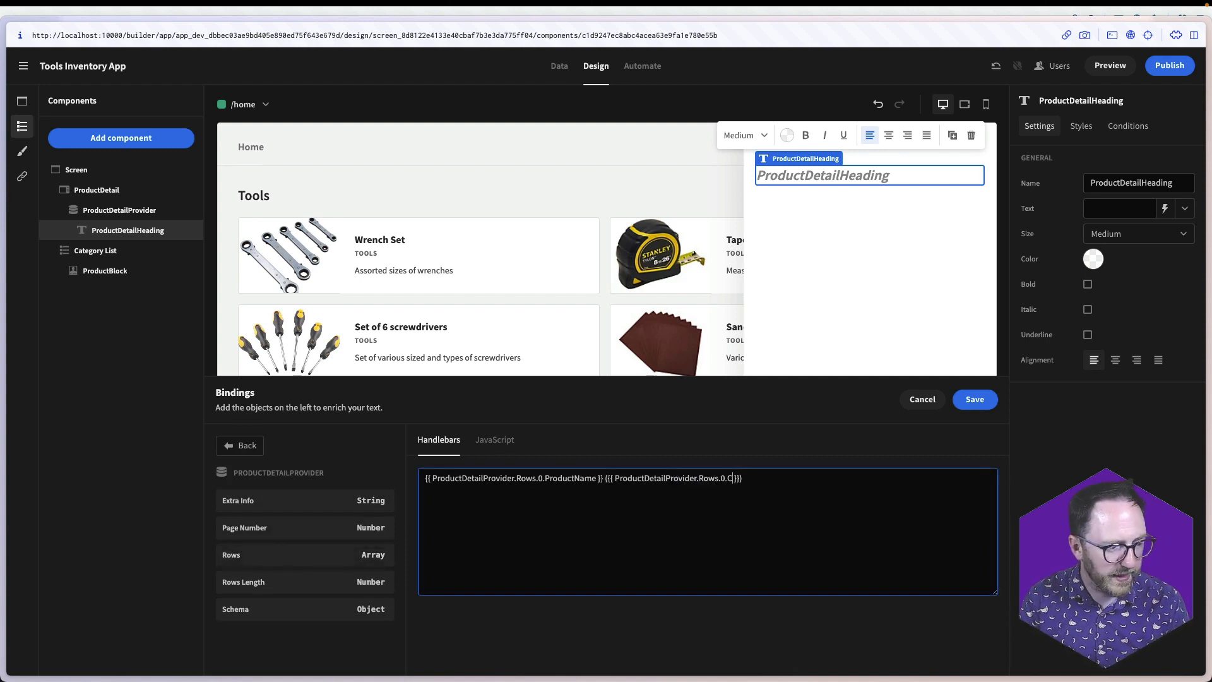
pyautogui.click(975, 399)
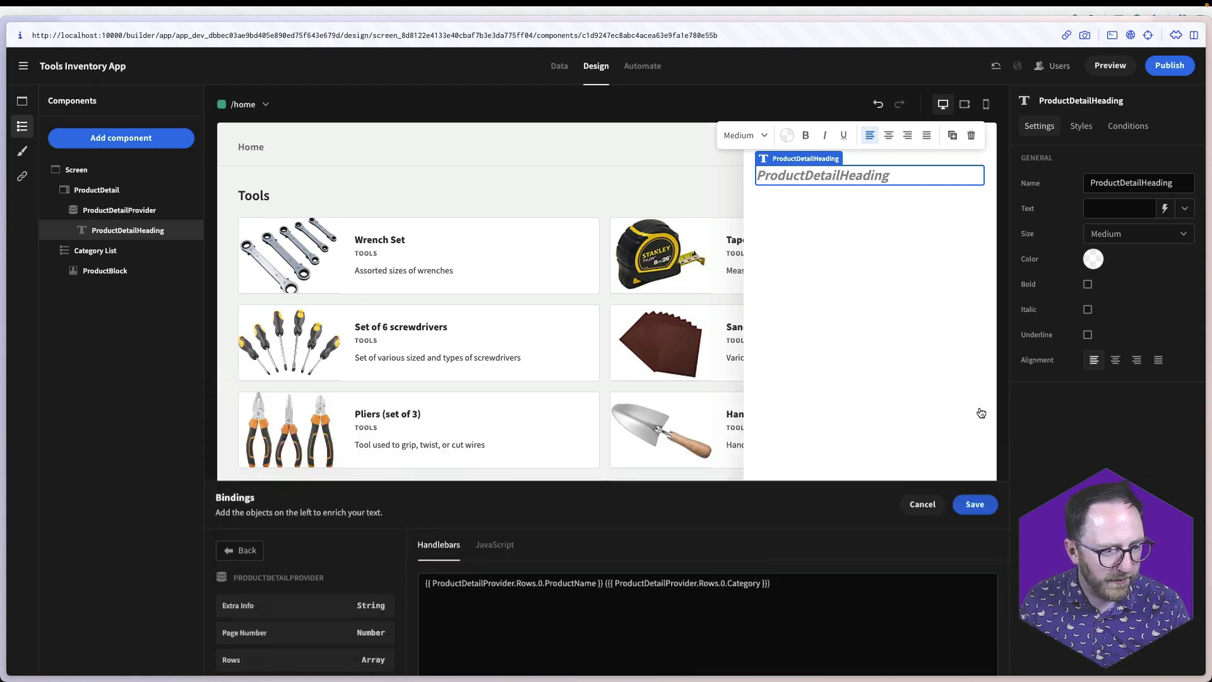
# Add an Image component below ProductDetailHeading and name it ProductDetailImage
pyautogui.click(150, 144)
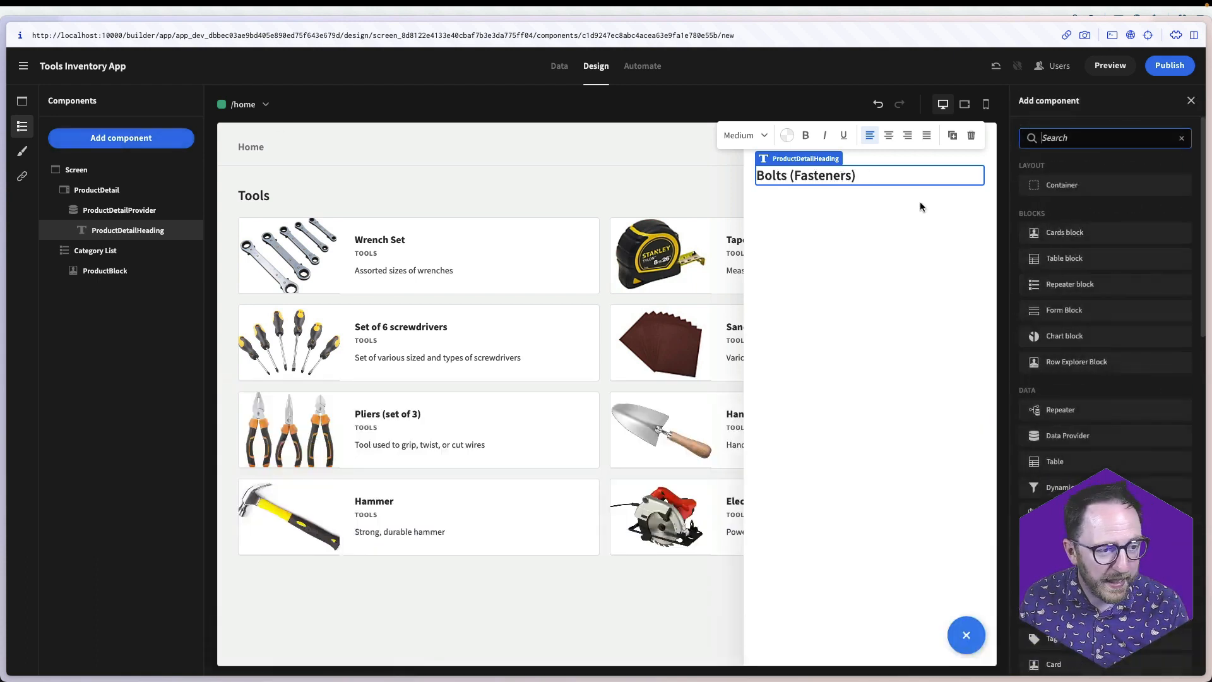
pyautogui.write('image')
pyautogui.click(1107, 185)
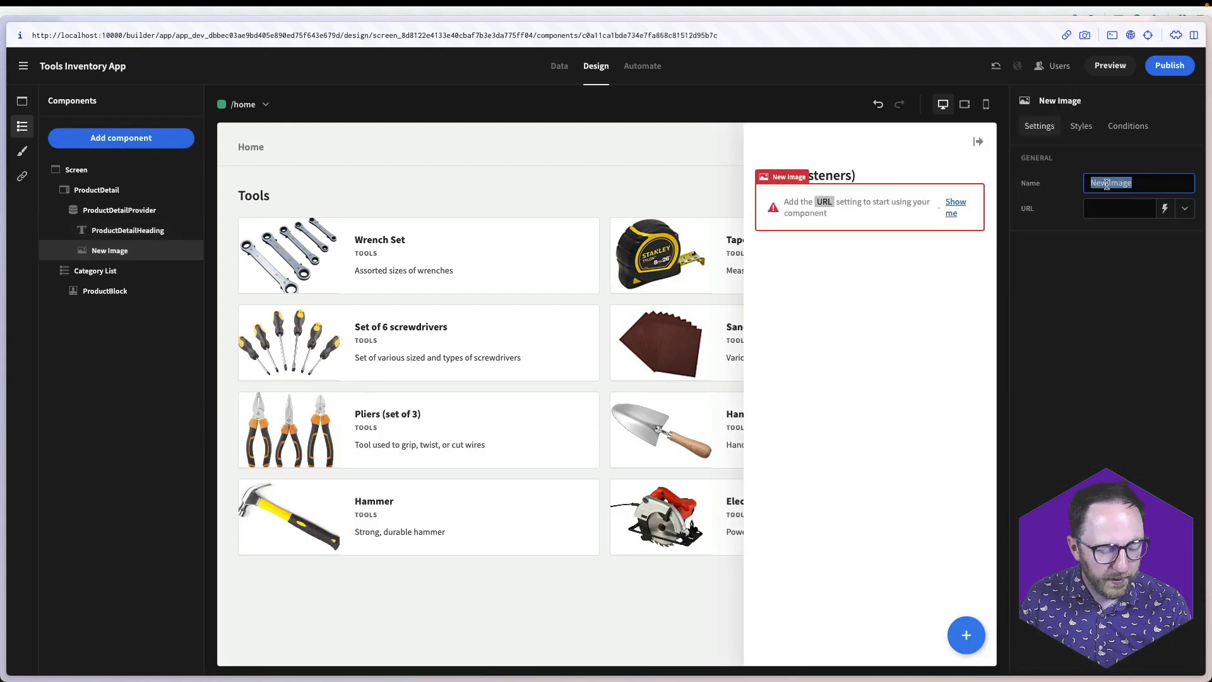
pyautogui.write('ProductDe')
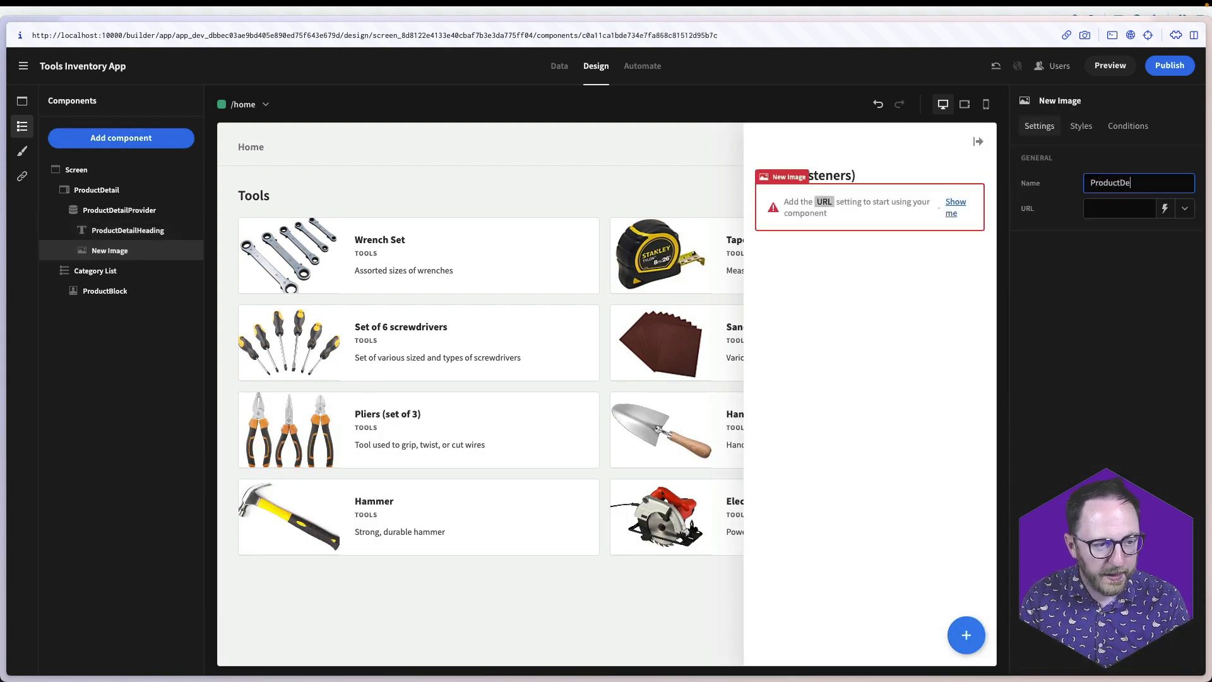
pyautogui.write('tailImage')
# Bind the image's URL to {{ ProductDetailProvider.Rows.0.Image }} and save the binding
pyautogui.click(1165, 209)
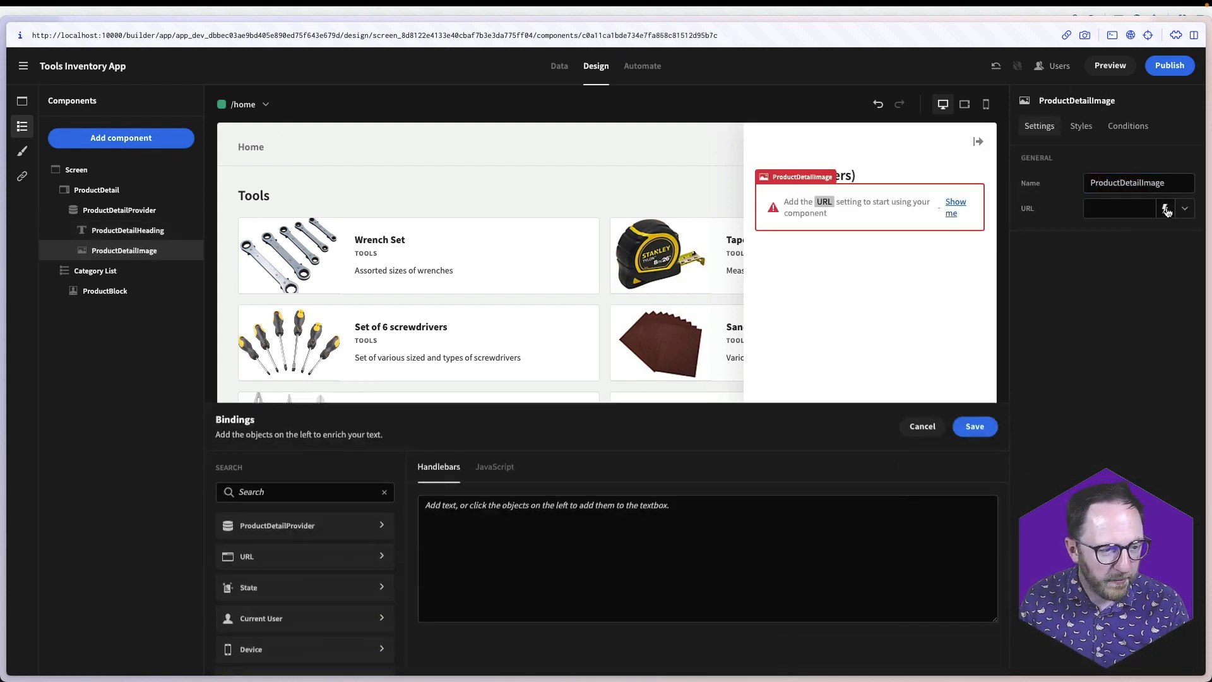
pyautogui.click(309, 508)
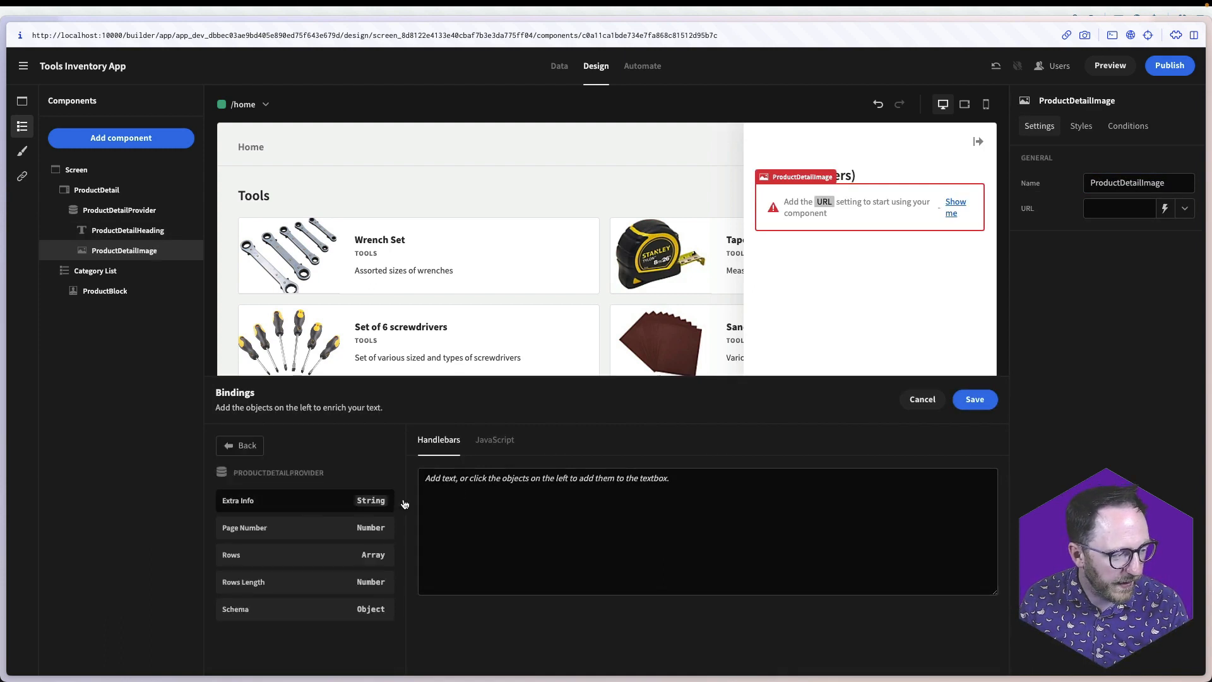
pyautogui.click(286, 555)
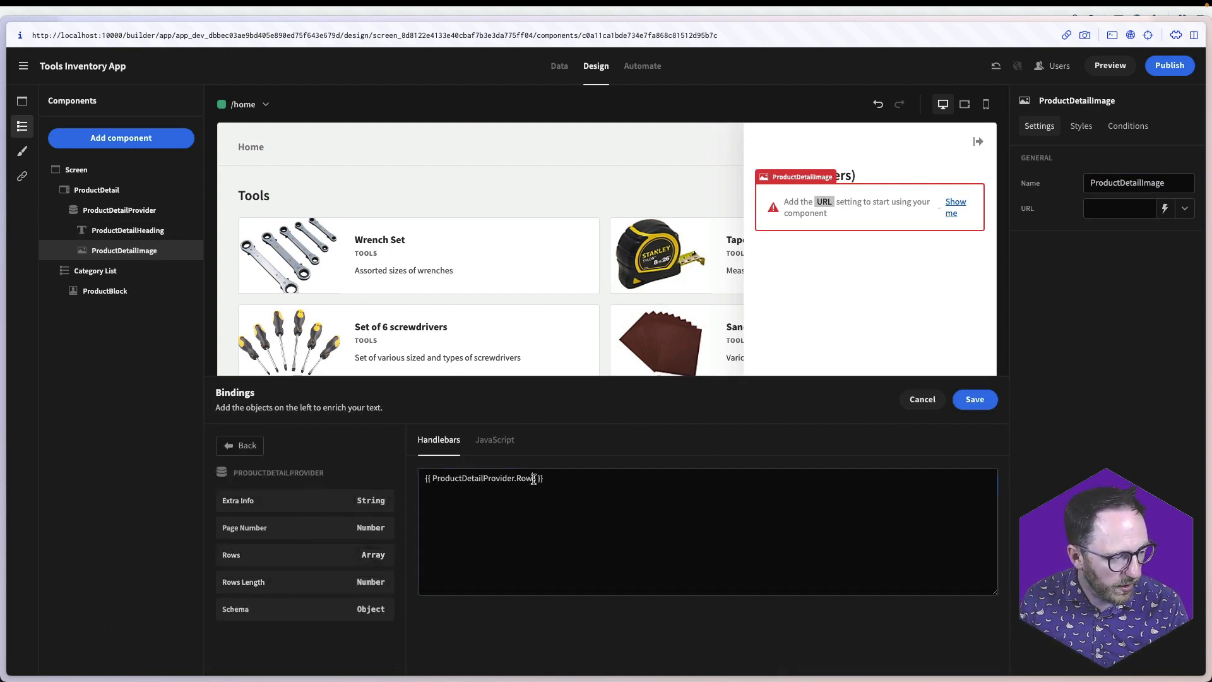
pyautogui.write('.0.Image')
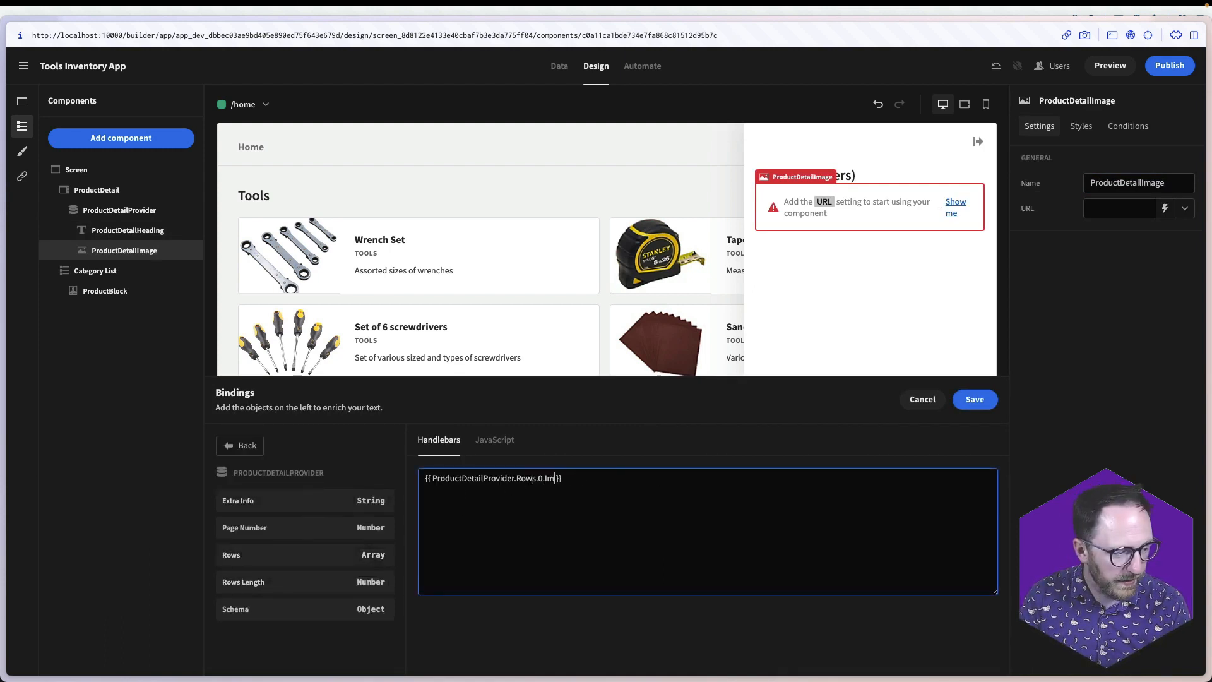
pyautogui.click(984, 401)
# Add a Form Block directly inside the ProductDetail side panel and name it ProductDetailUpdate
pyautogui.click(933, 288)
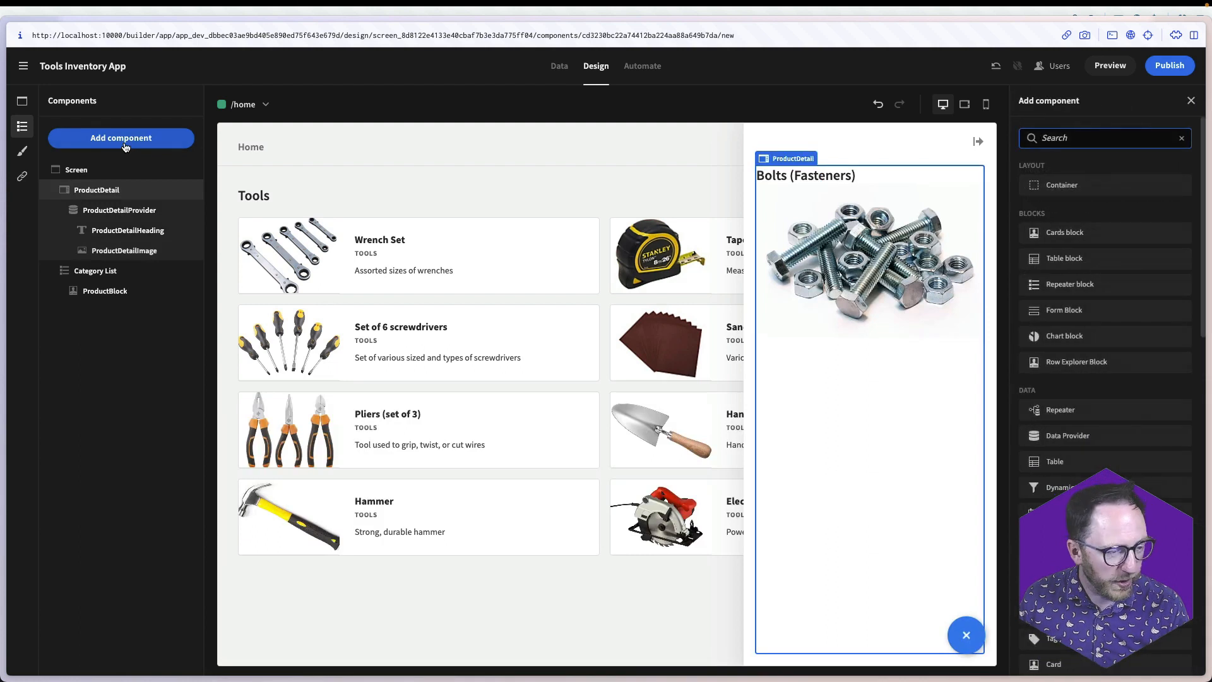
pyautogui.click(1099, 310)
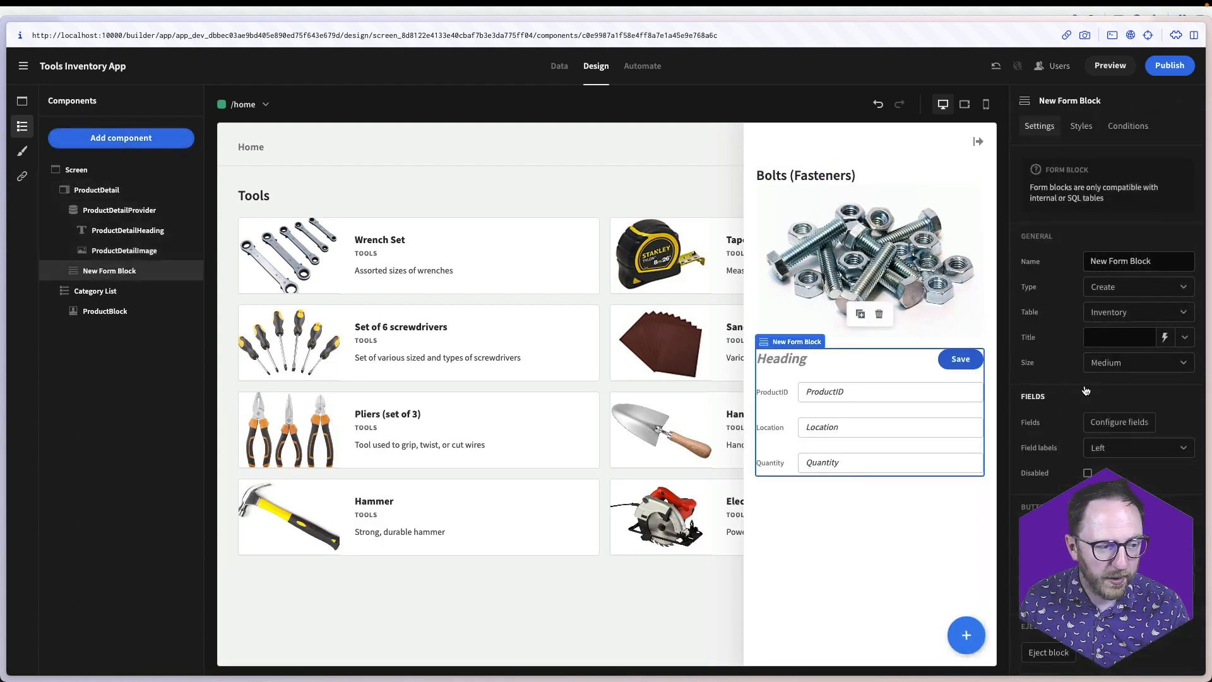
pyautogui.tripleClick(1124, 261)
pyautogui.write('ProductDetailUpdate')
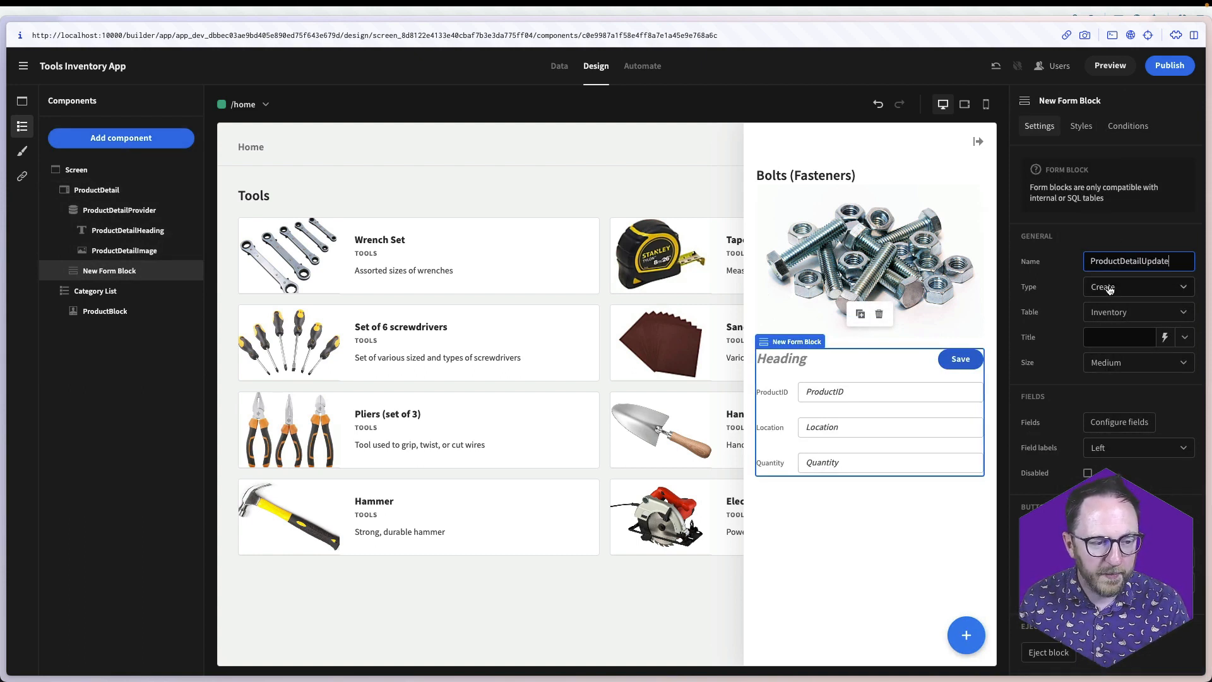
# Set the form block's type to Update and its table to Products, and bind its Row ID to the selected product
pyautogui.click(1109, 289)
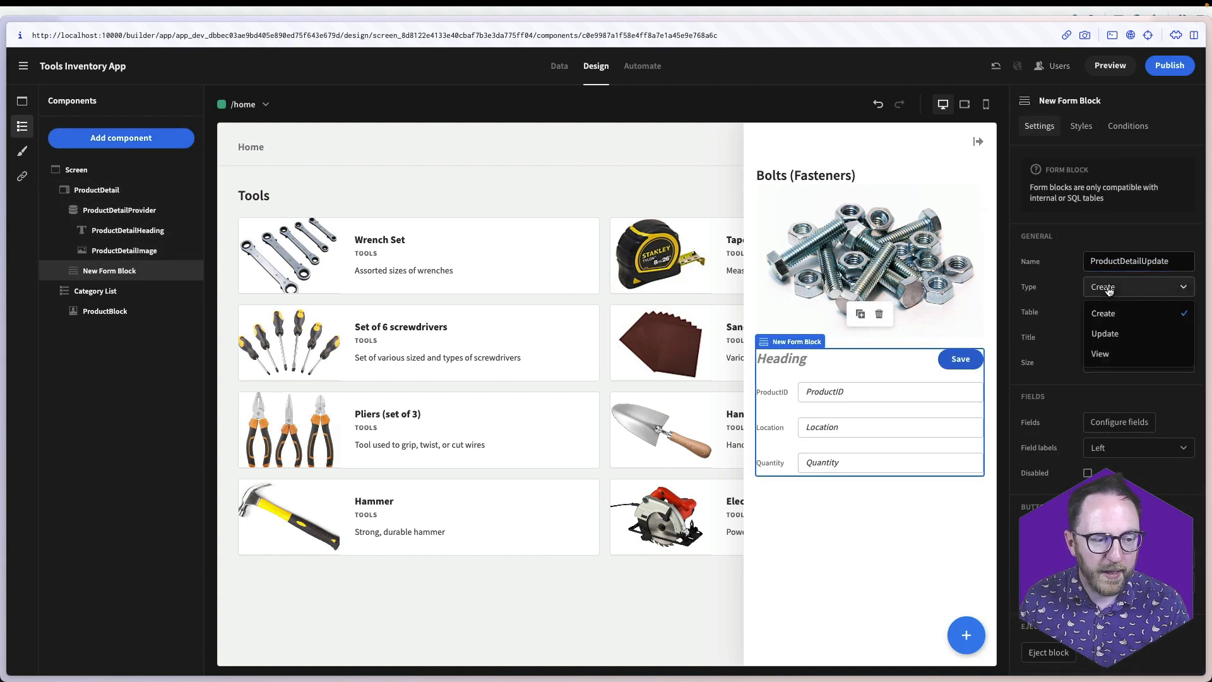
pyautogui.click(1104, 332)
pyautogui.click(1106, 312)
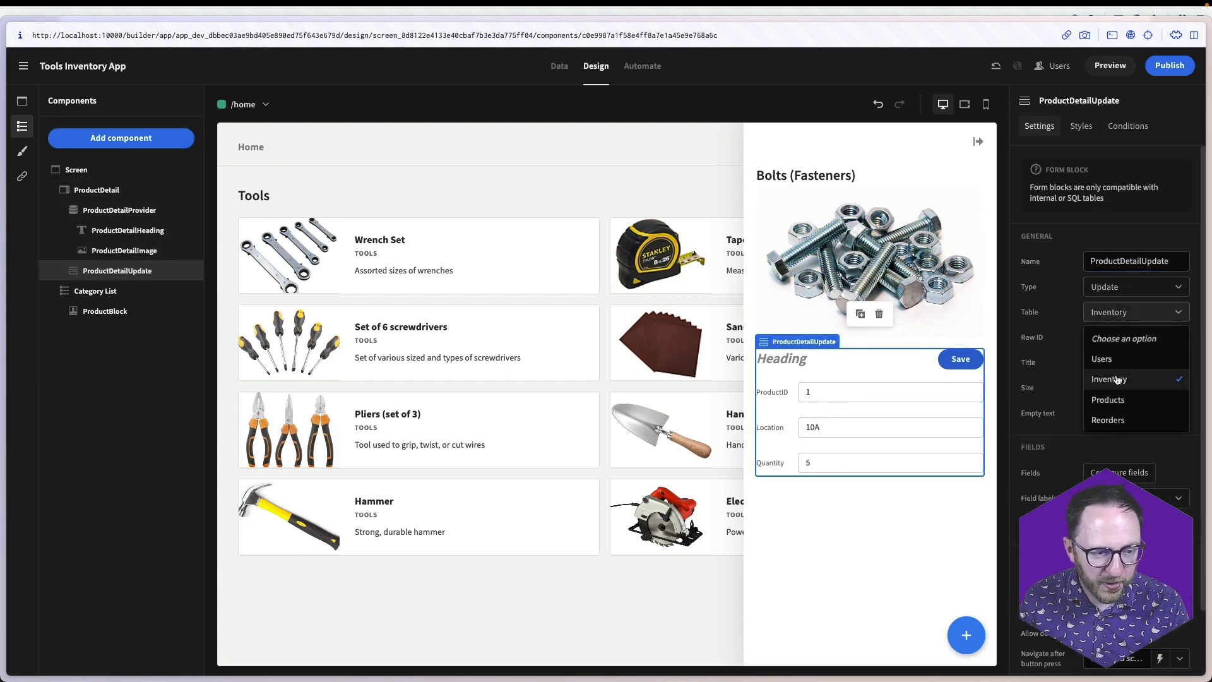
pyautogui.click(1109, 400)
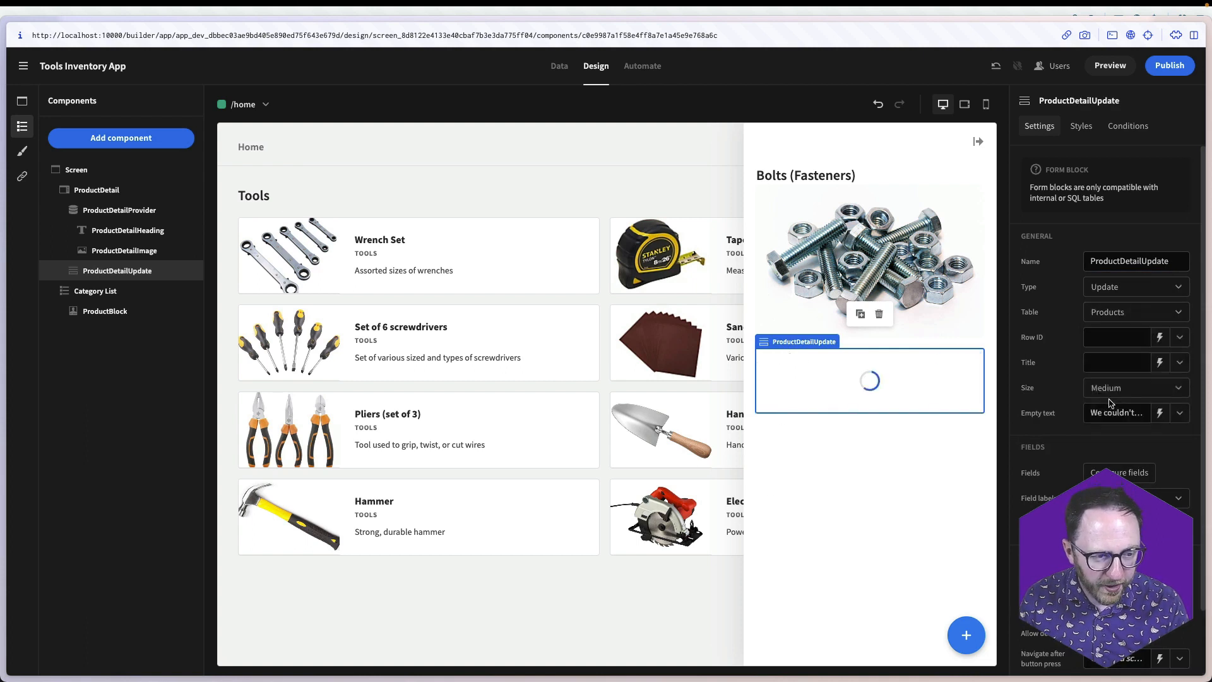
pyautogui.click(1160, 340)
pyautogui.click(279, 562)
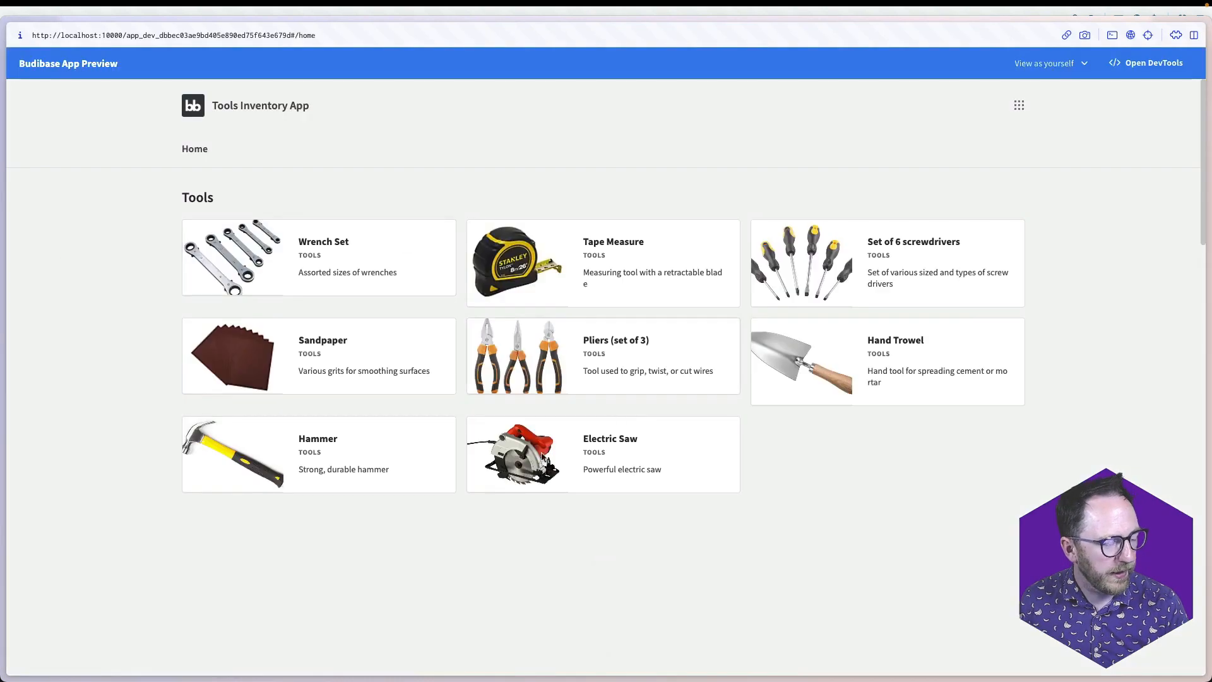
# Check the product detail side panel in the app preview for the Wrench Set and Pliers (set of 3) cards
pyautogui.click(284, 253)
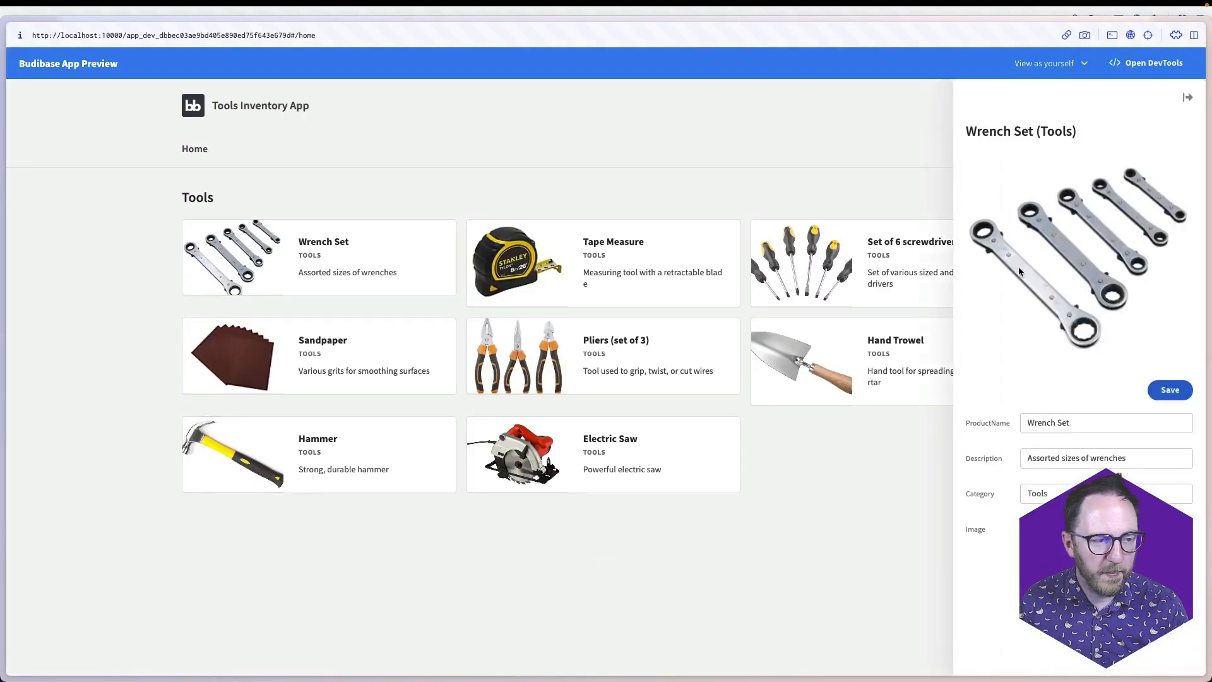
pyautogui.click(556, 336)
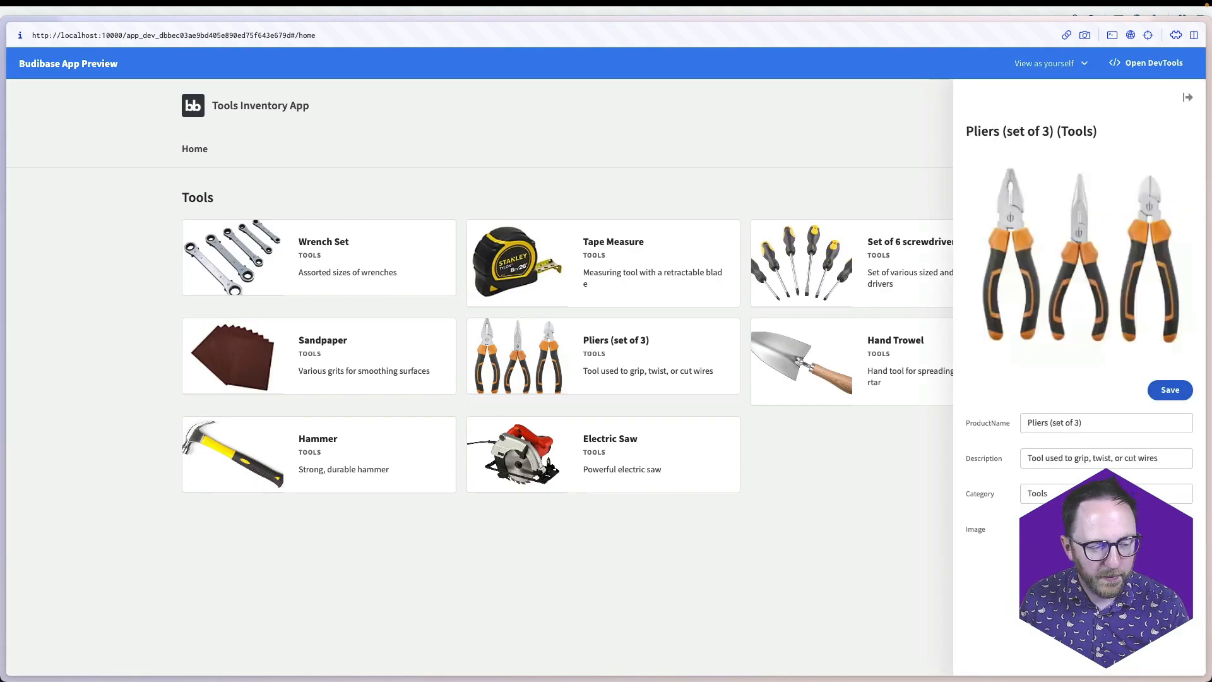
# Rename the Steel Beams product to Unpainted Steel Beams in the app preview and save the row
pyautogui.click(816, 264)
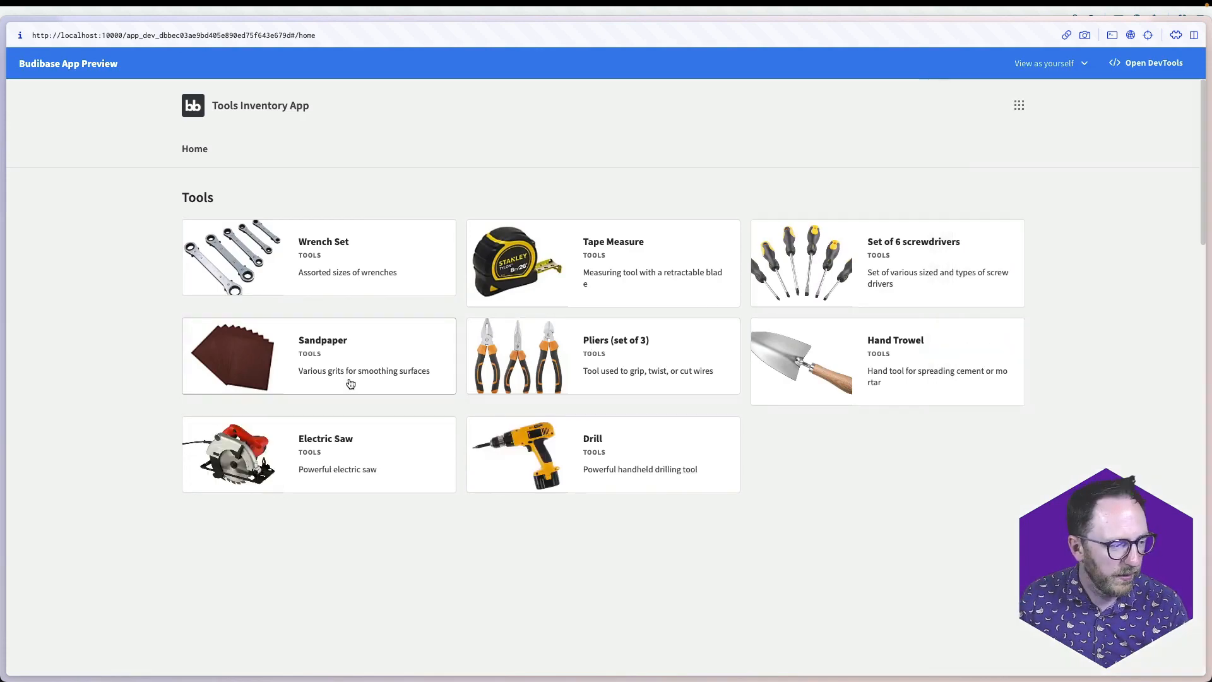
pyautogui.scroll(-4, 350, 384)
pyautogui.scroll(-6, 350, 384)
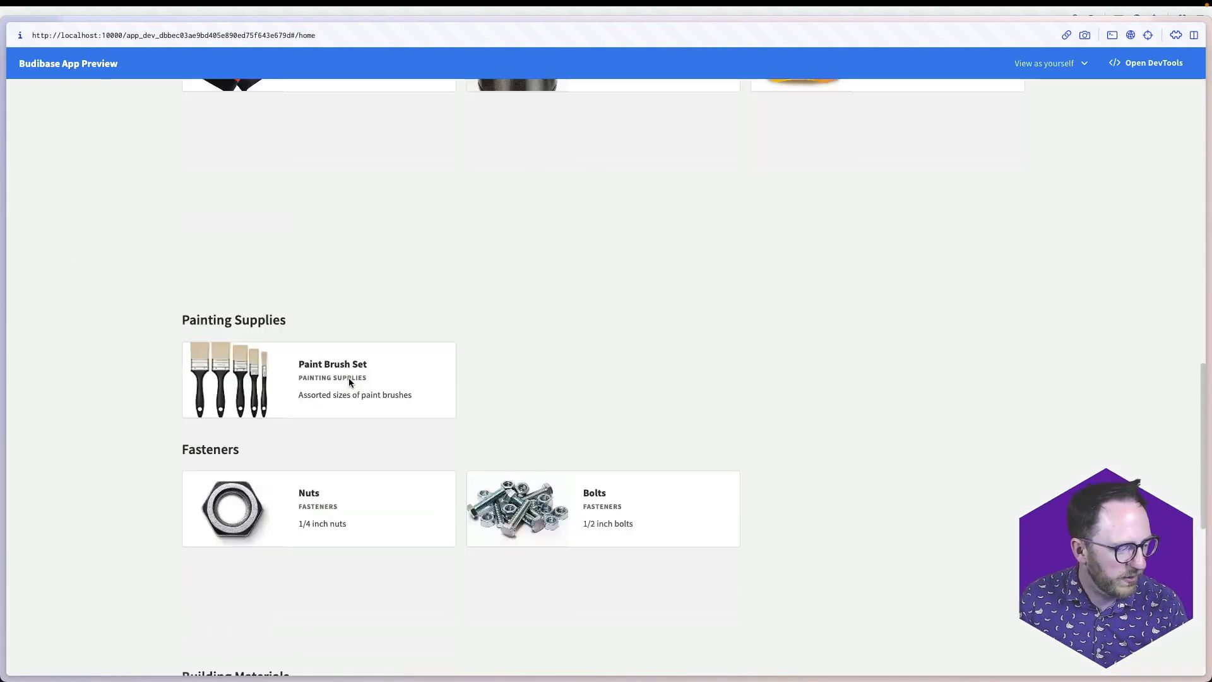
pyautogui.scroll(-5, 351, 383)
pyautogui.click(350, 383)
pyautogui.scroll(-3, 350, 382)
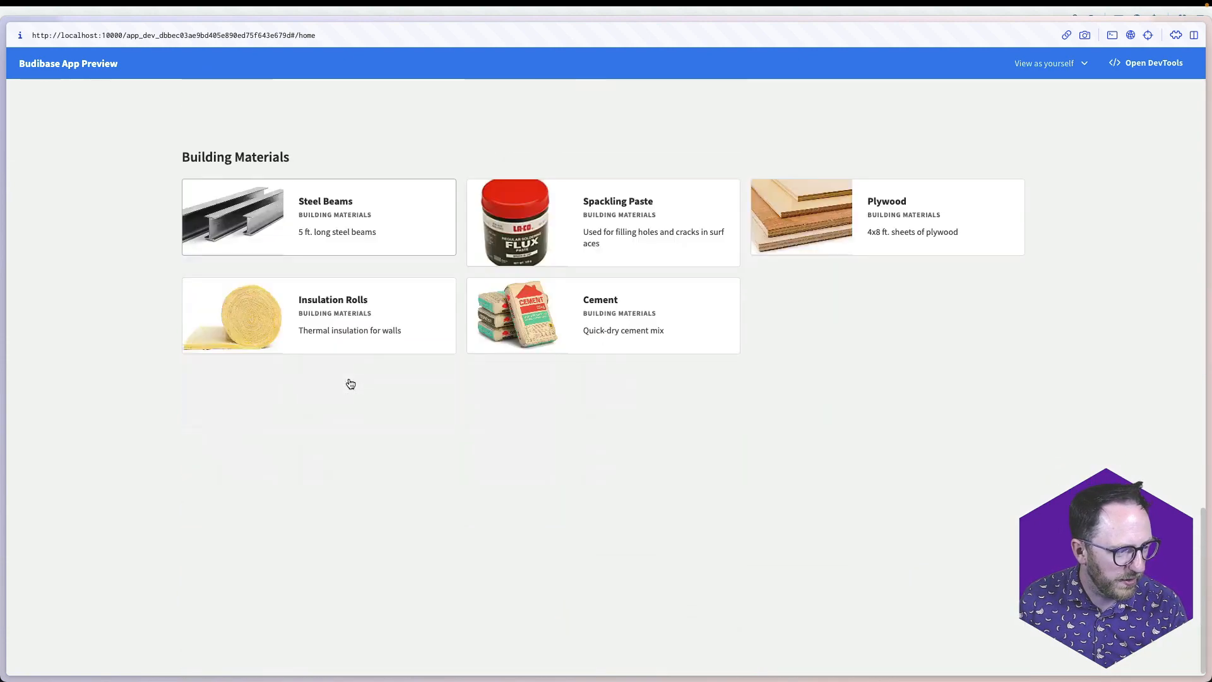
pyautogui.click(1059, 311)
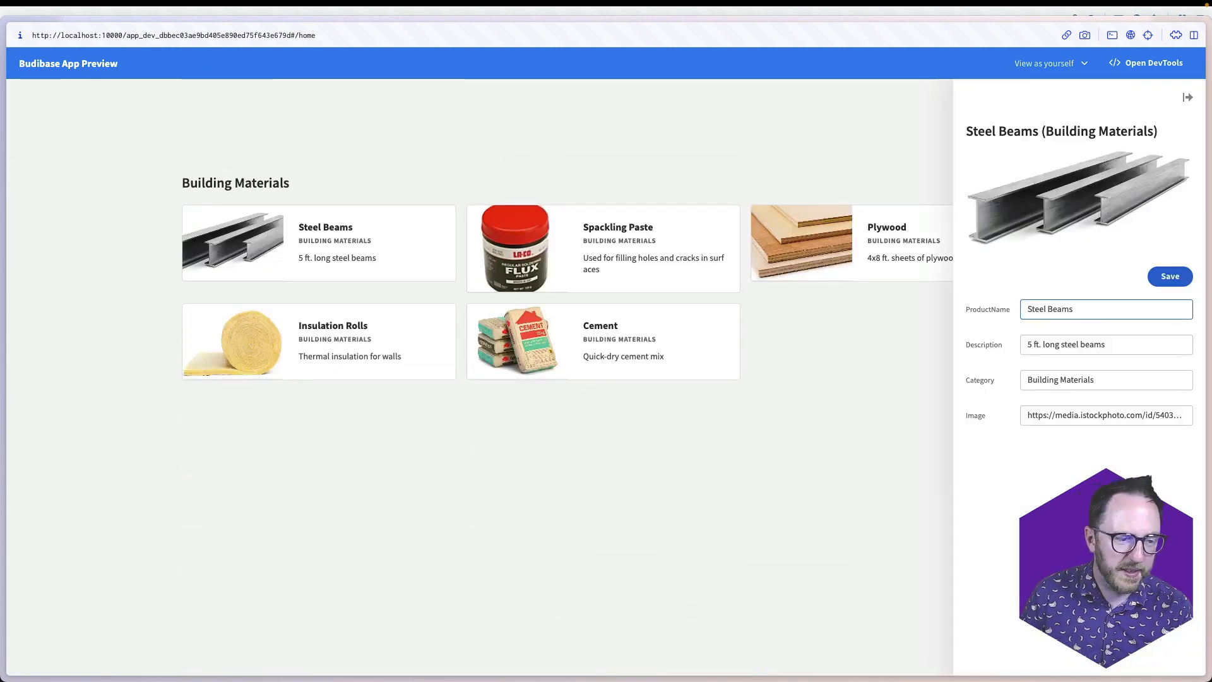
pyautogui.write('Unpainted')
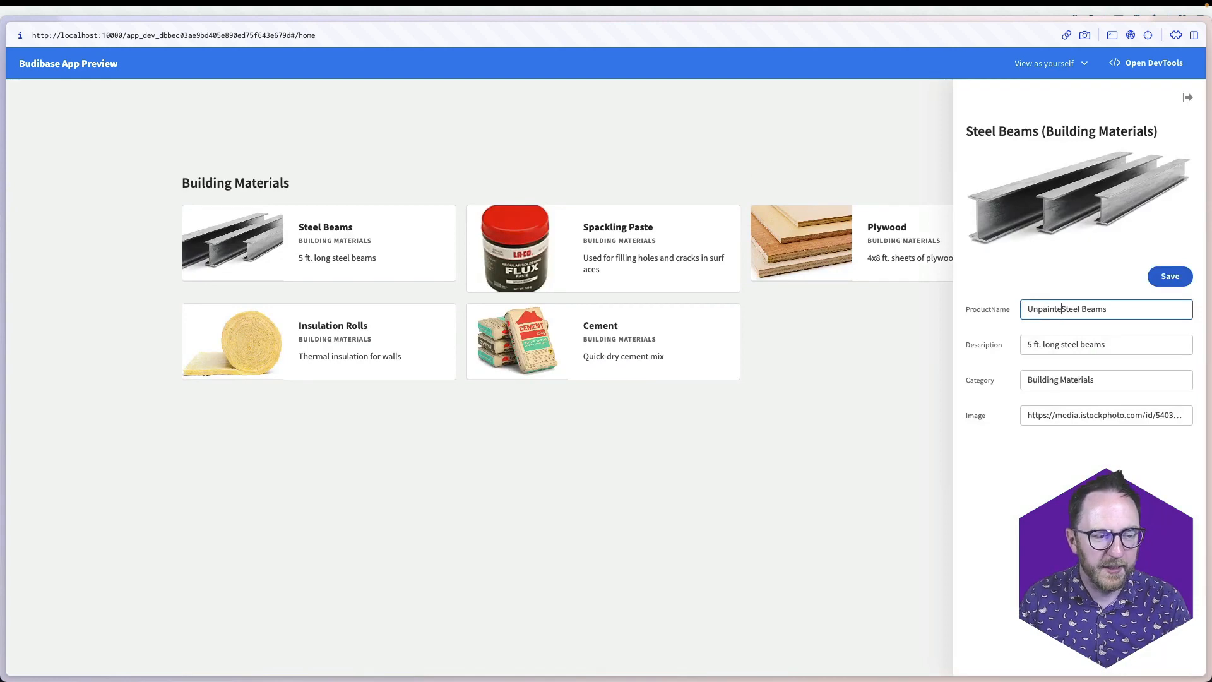
pyautogui.click(1169, 279)
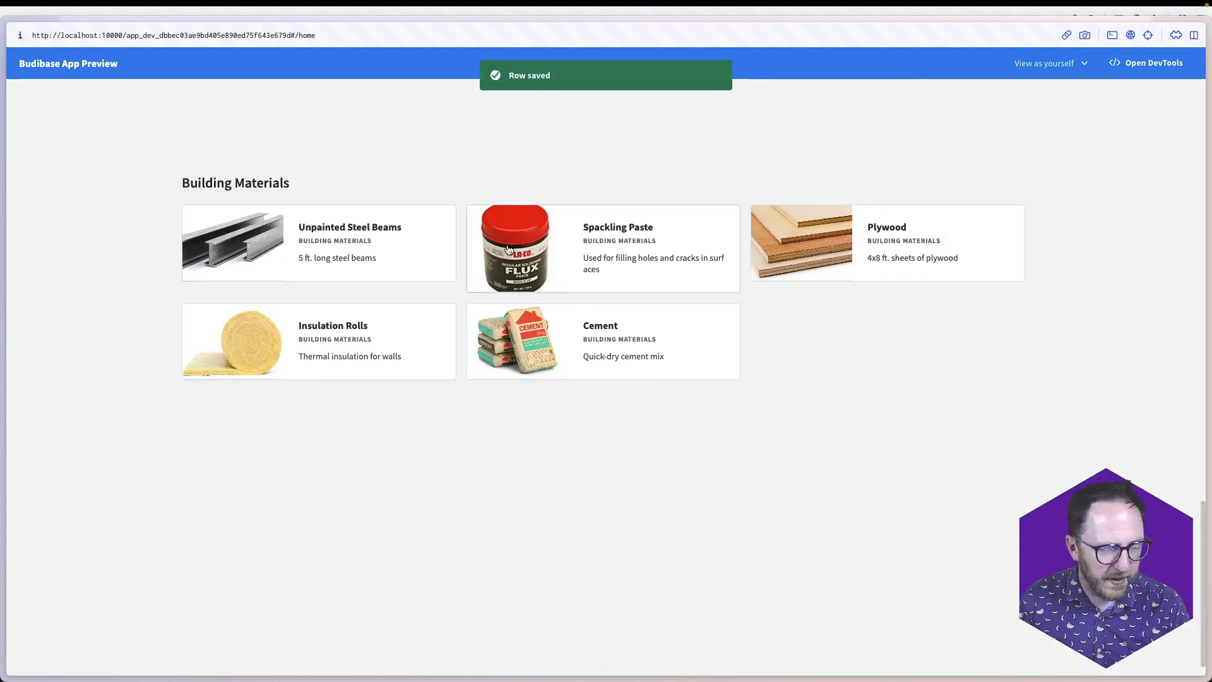
pyautogui.scroll(20, 332, 586)
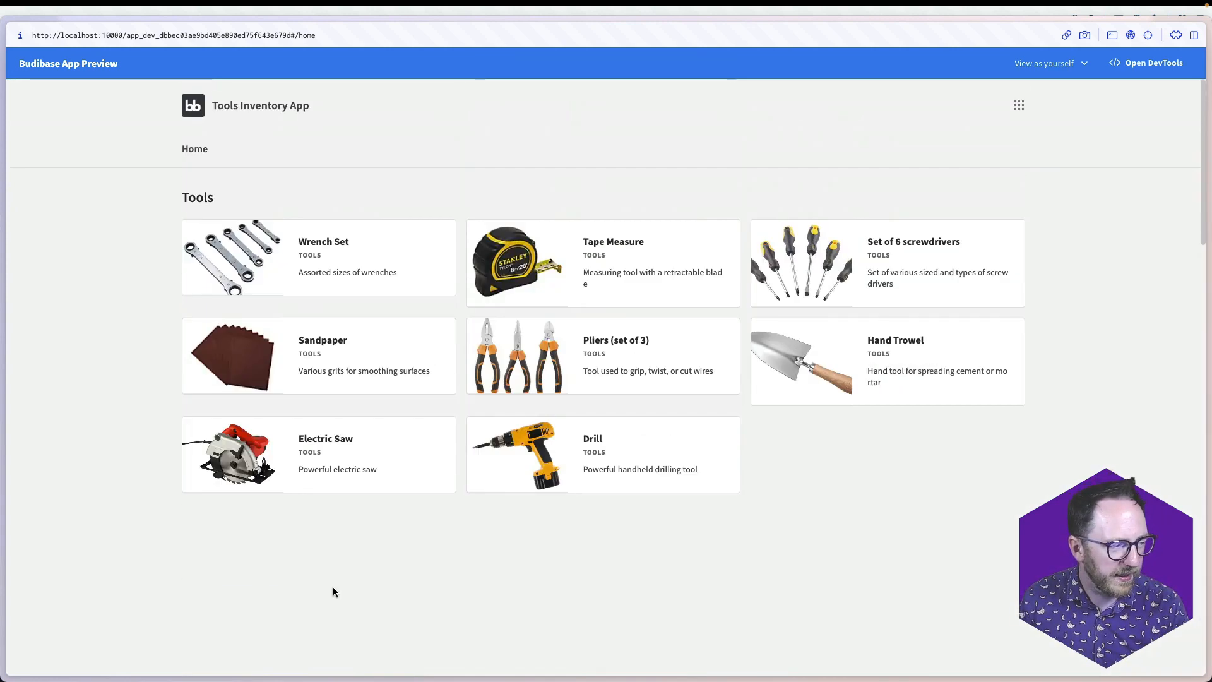
pyautogui.click(932, 247)
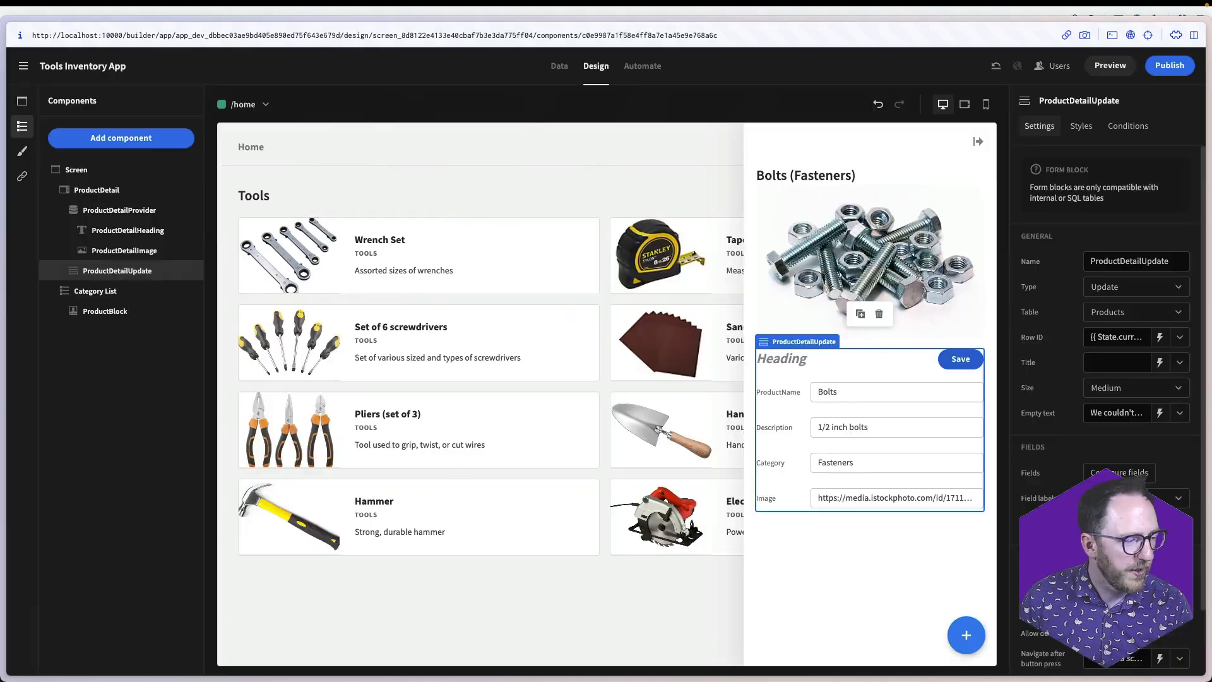
# Add a Container directly under Screen, above ProductDetail, and name it SearchContainer
pyautogui.click(470, 625)
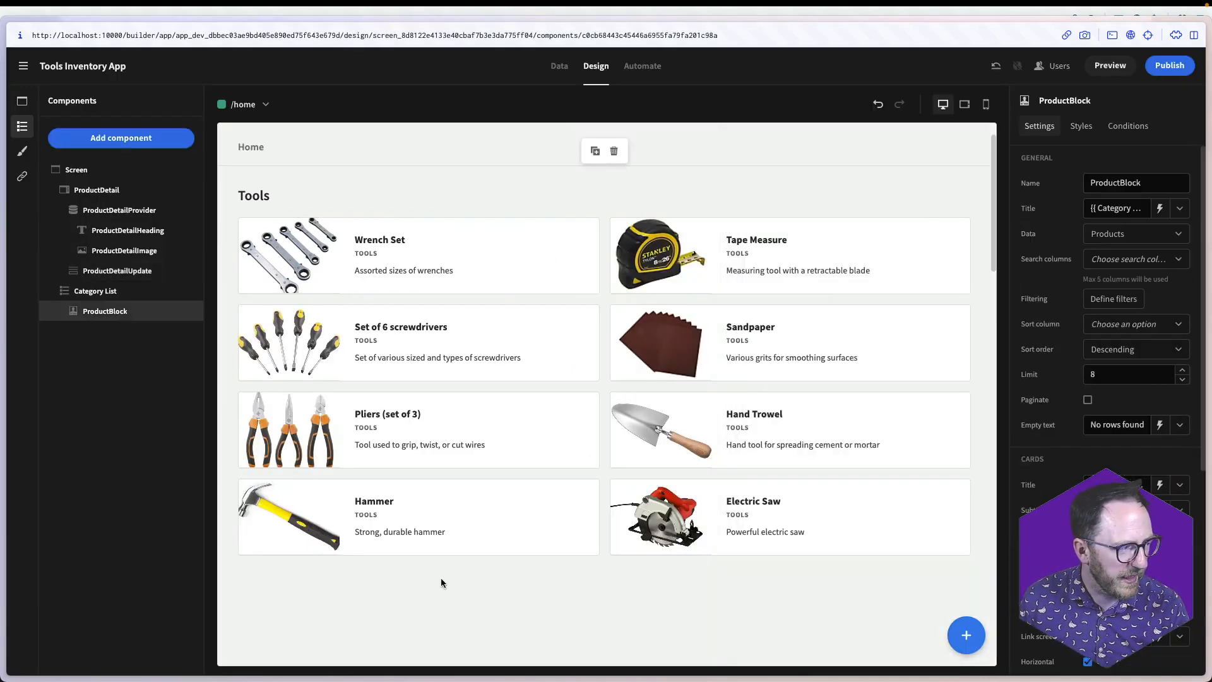
pyautogui.click(140, 139)
pyautogui.write('con')
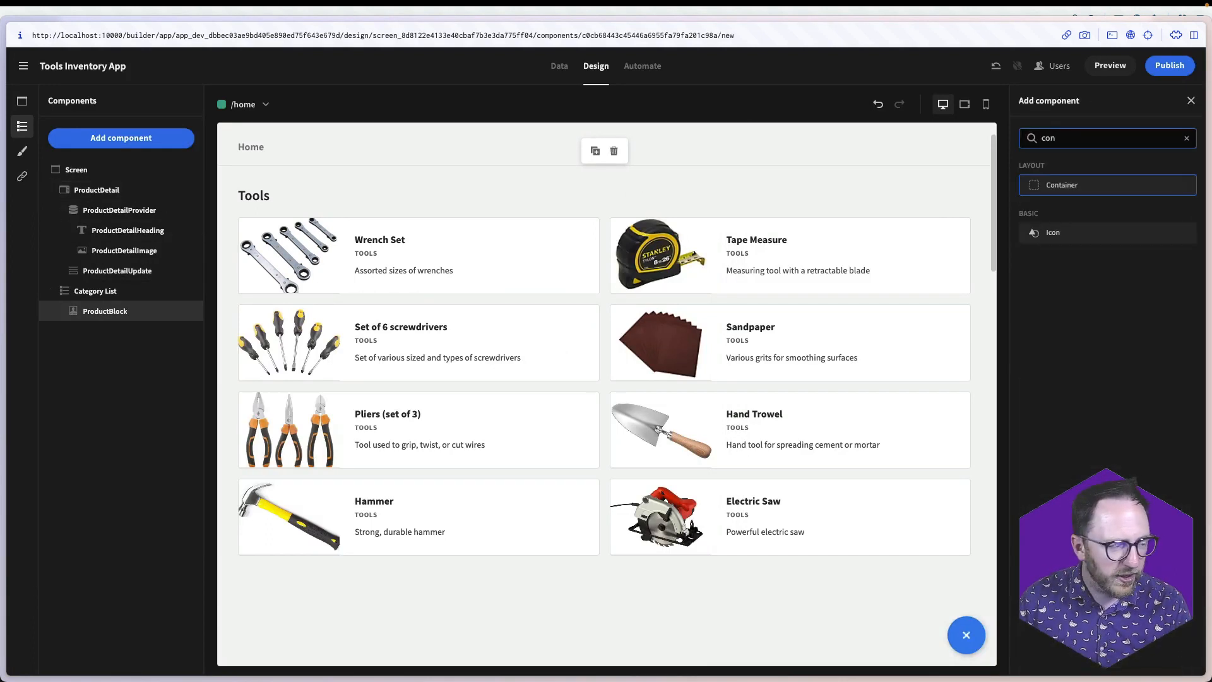
pyautogui.press('Return')
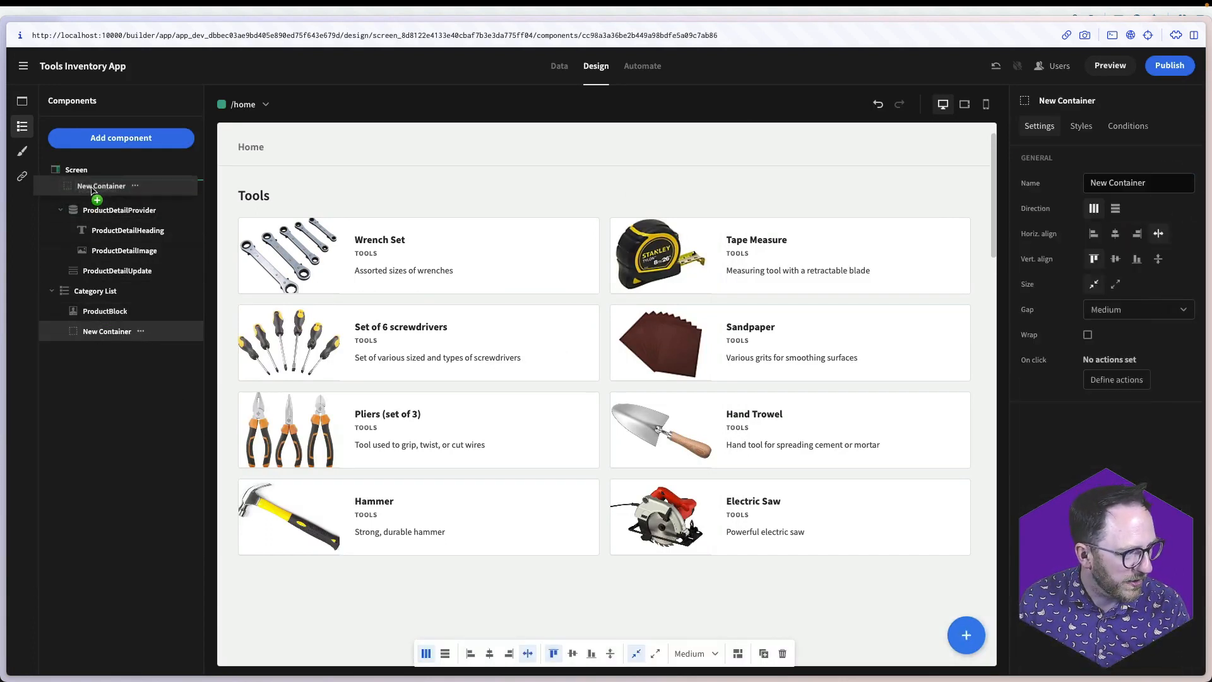
pyautogui.tripleClick(1098, 180)
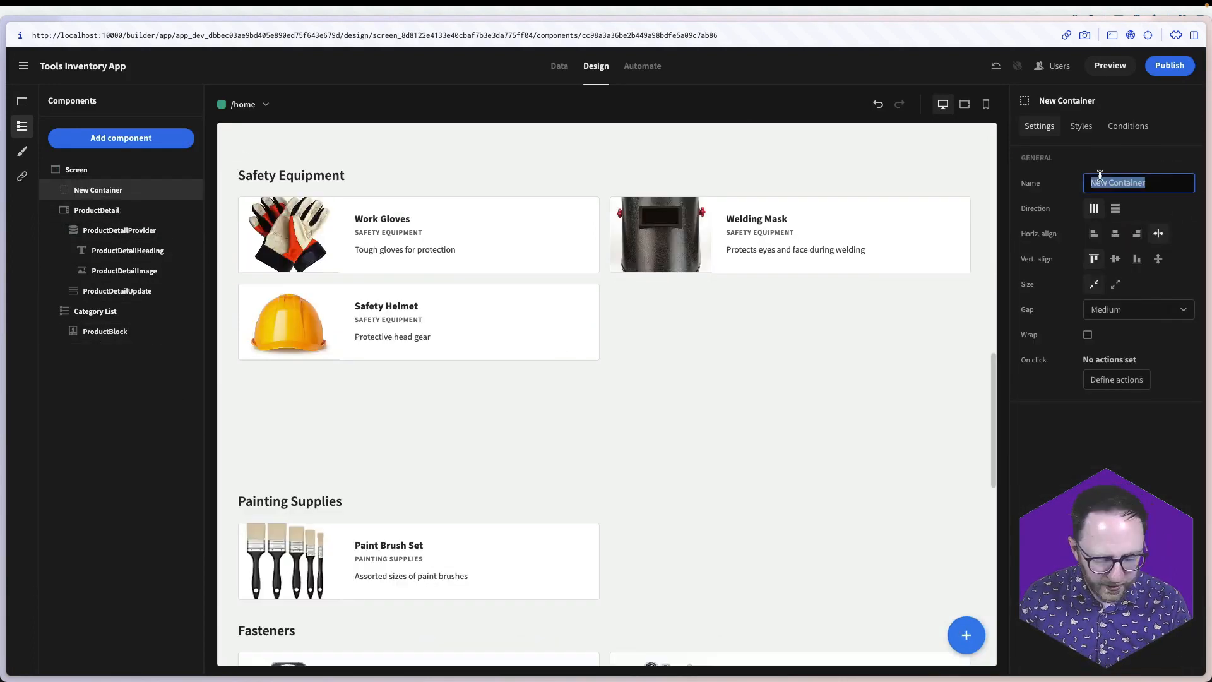
pyautogui.write('SearcHC')
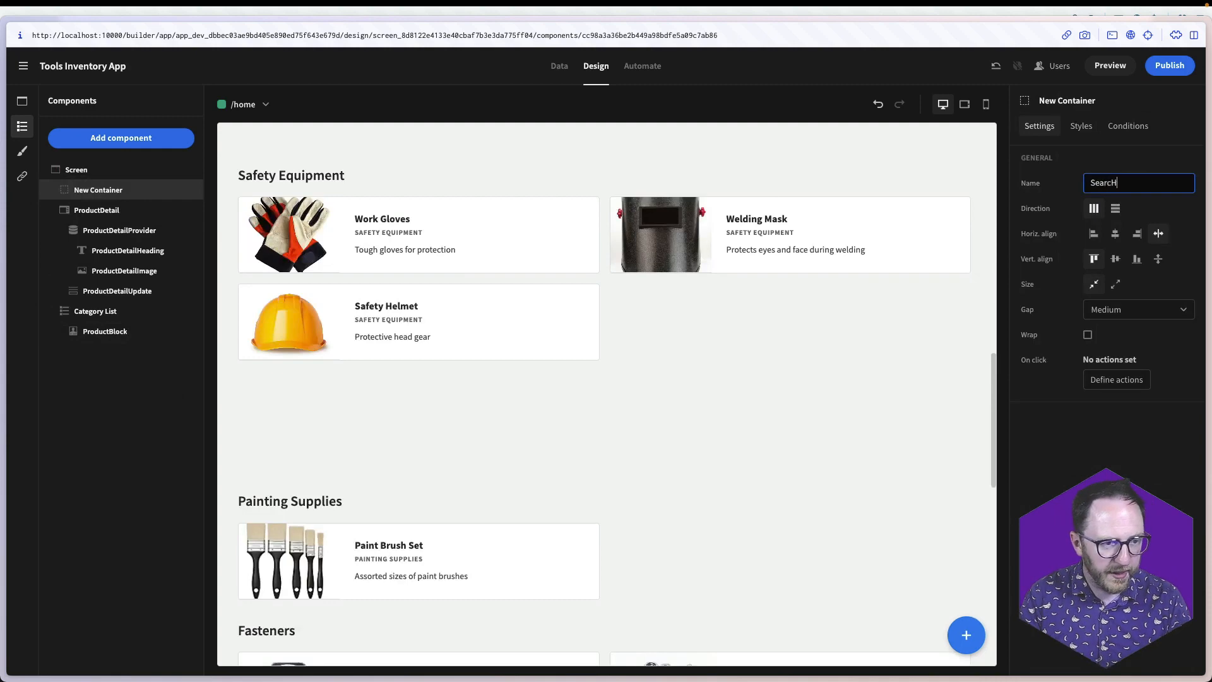
pyautogui.write('ontainer')
pyautogui.click(728, 439)
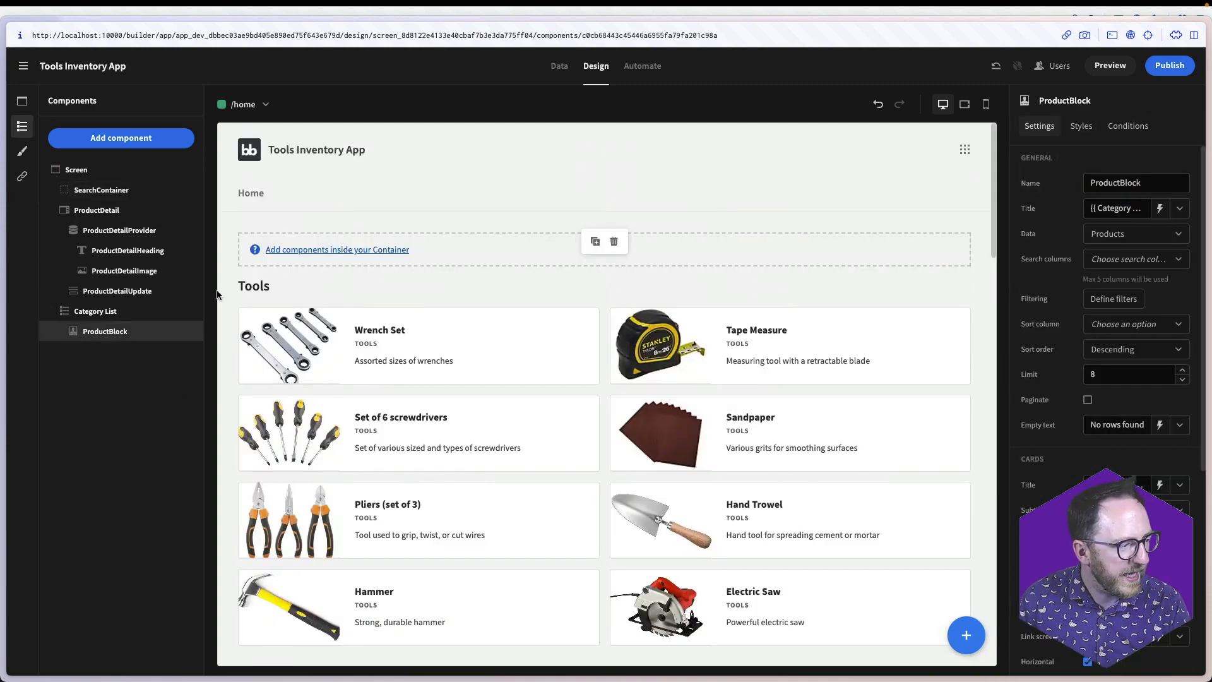
# Add a Headline inside SearchContainer, name it SearchHeading, and set its text to Inventory
pyautogui.click(101, 189)
pyautogui.click(121, 137)
pyautogui.write('he')
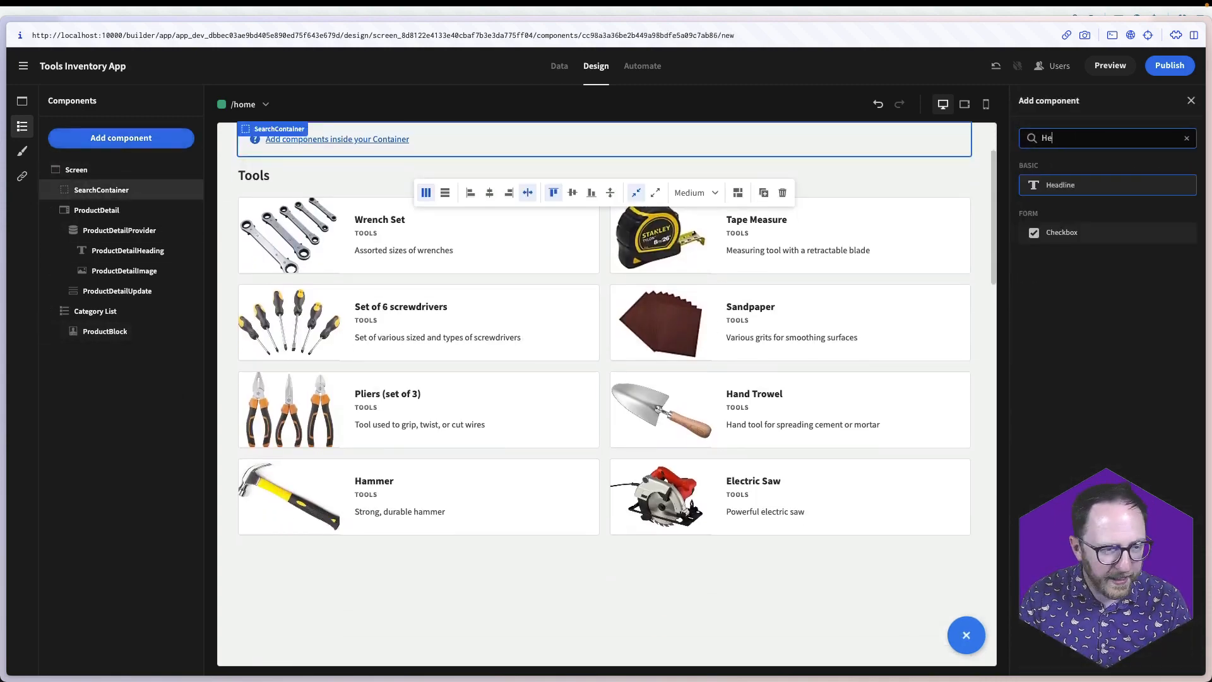
pyautogui.press('Return')
pyautogui.tripleClick(1120, 177)
pyautogui.write('Sear')
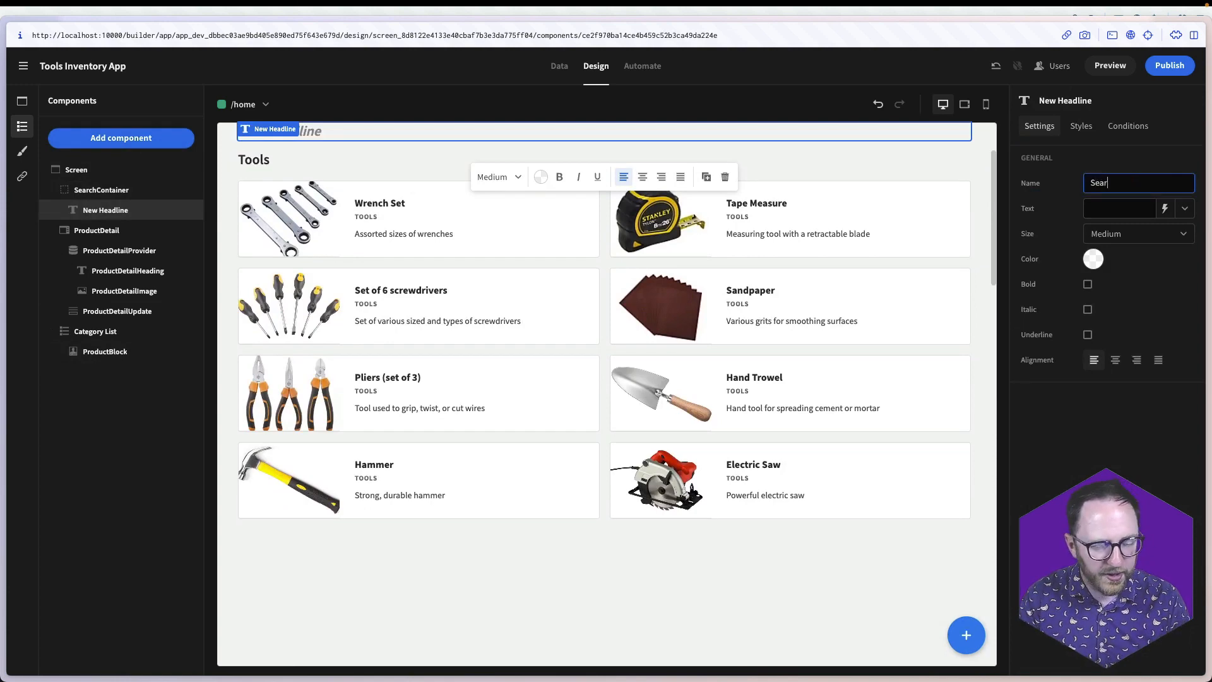
pyautogui.write('chHeading')
pyautogui.press('Tab')
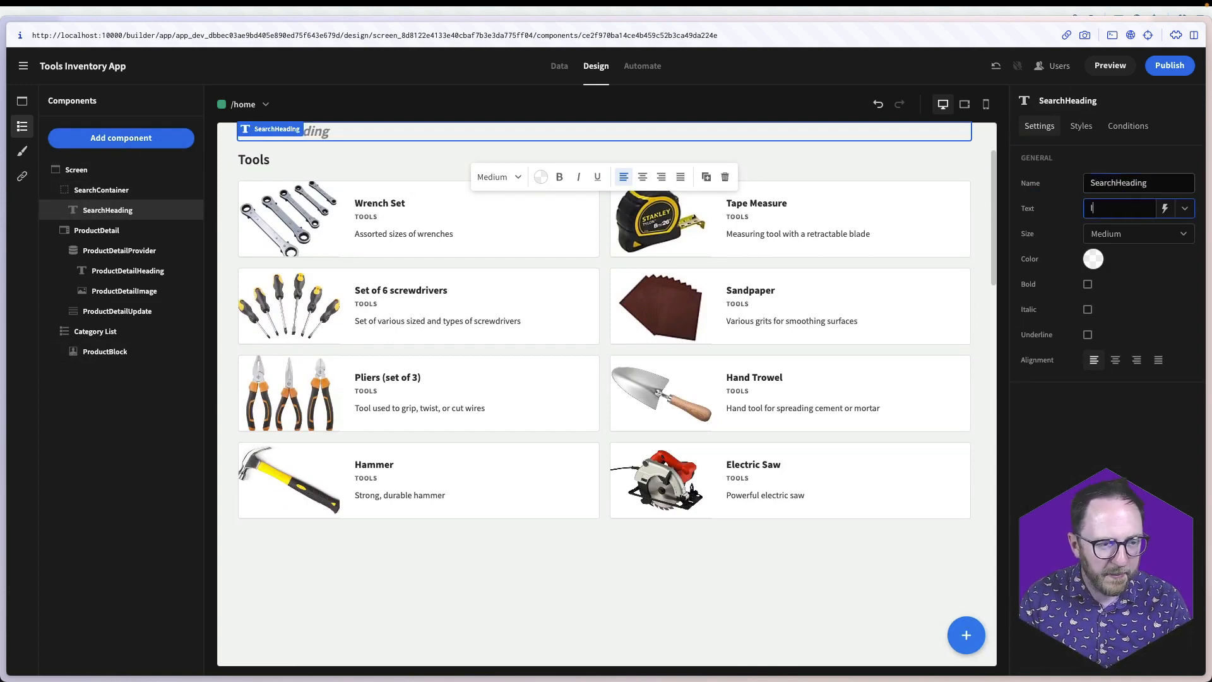
pyautogui.write('Inventory')
# Add a plain Form inside SearchContainer, below the heading, and name it SearchForm
pyautogui.click(101, 189)
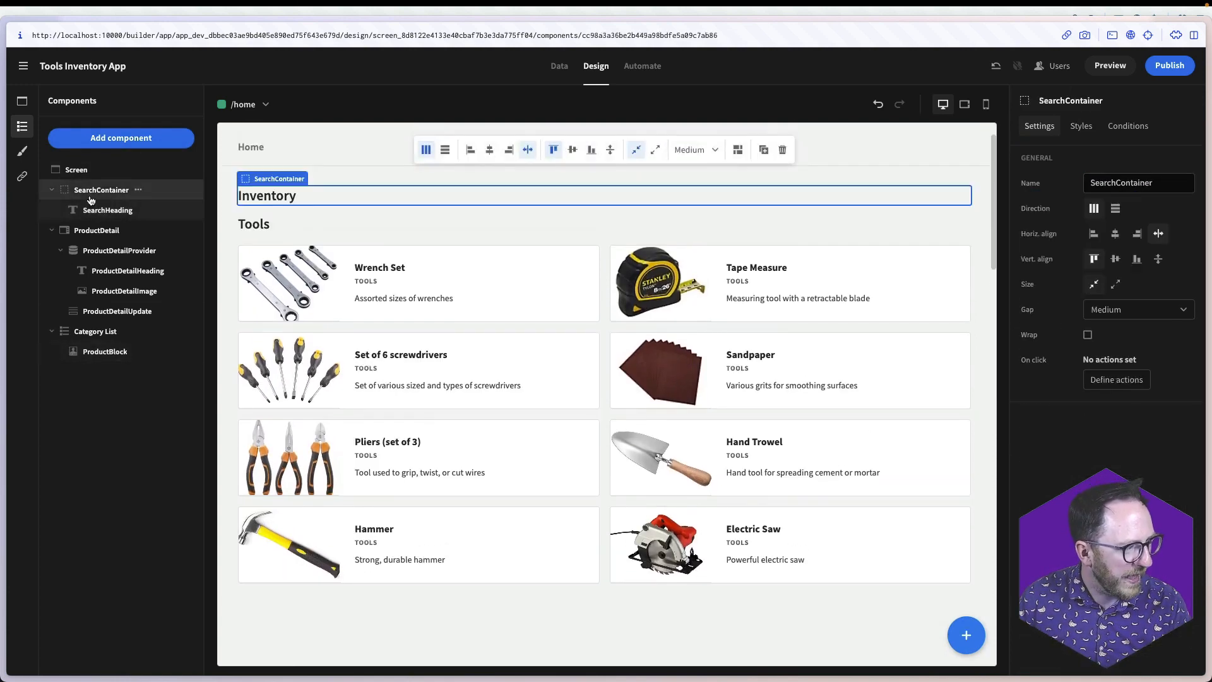
pyautogui.click(121, 138)
pyautogui.write('form')
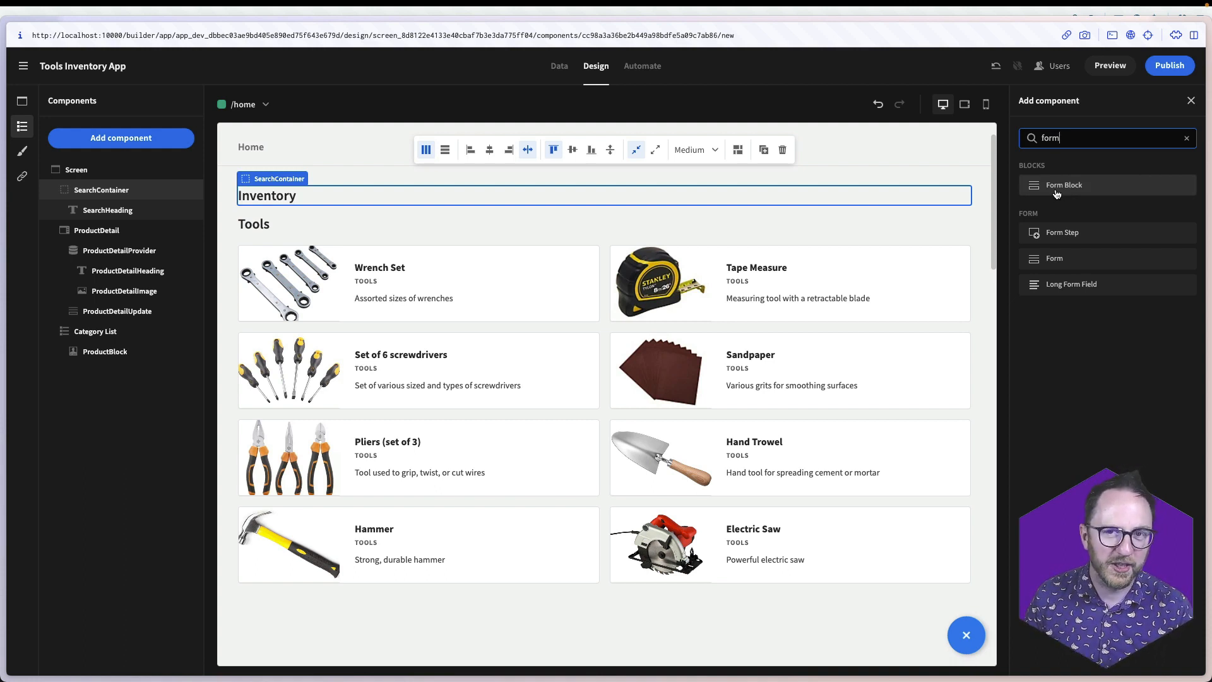
pyautogui.click(1053, 259)
pyautogui.tripleClick(1102, 183)
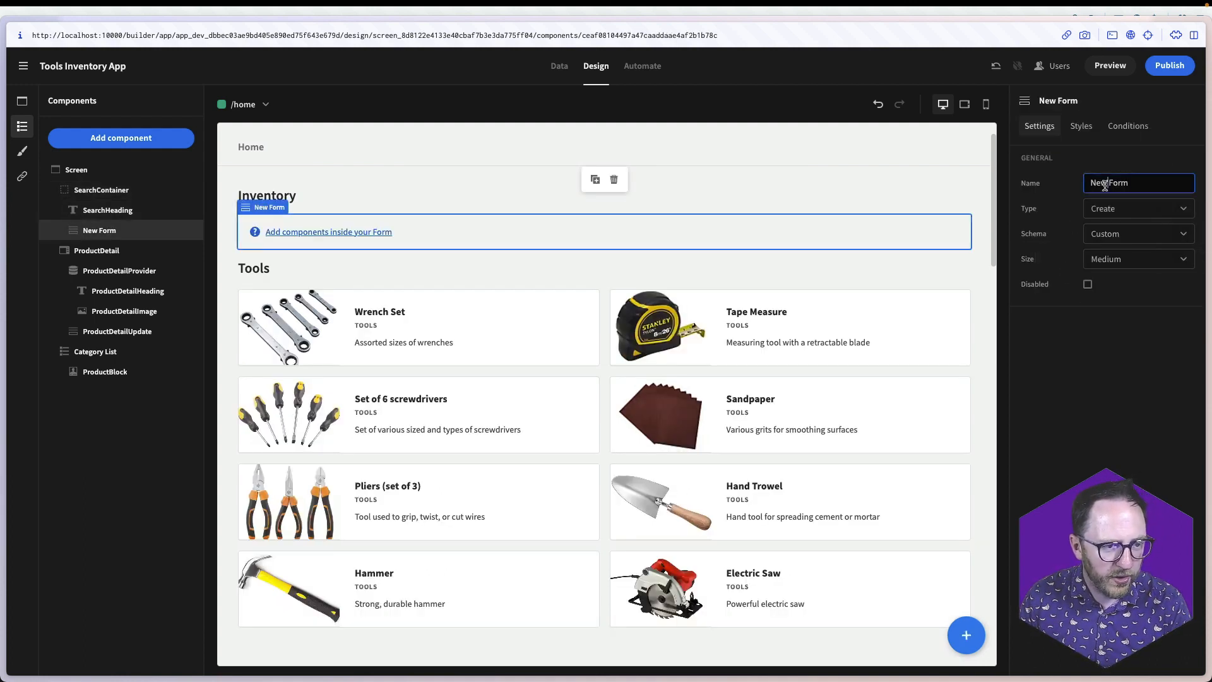
pyautogui.write('Search')
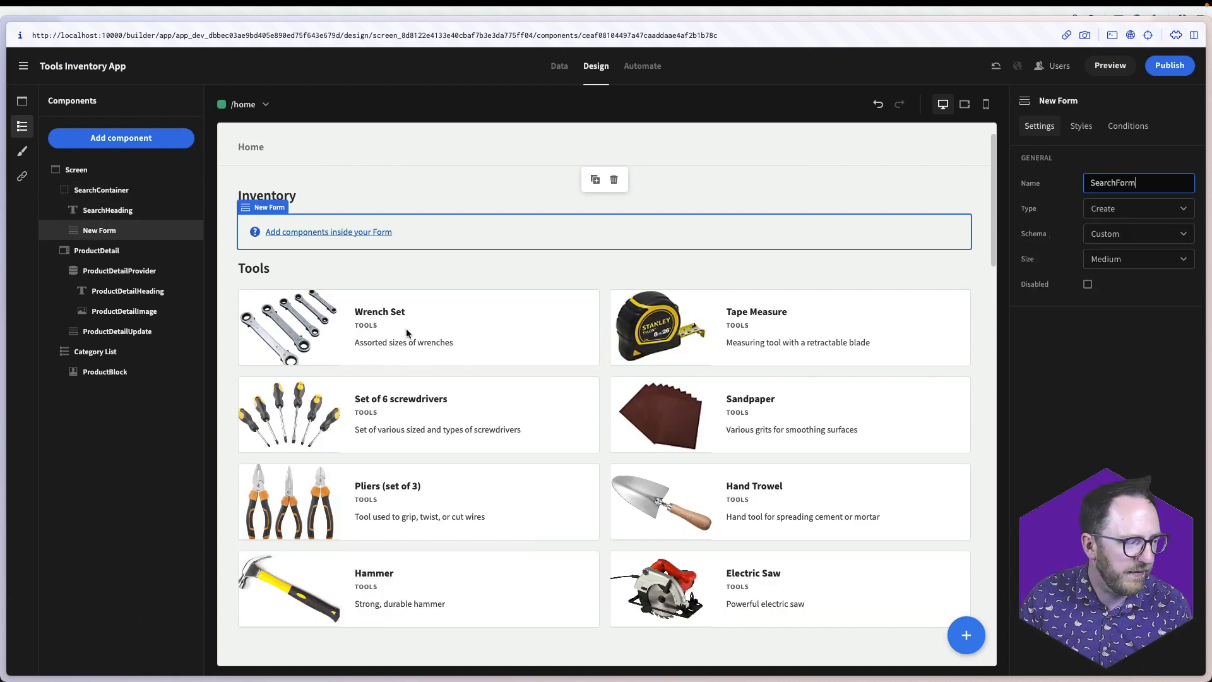
# Add a Text Field inside SearchForm and name it SearchField
pyautogui.click(120, 138)
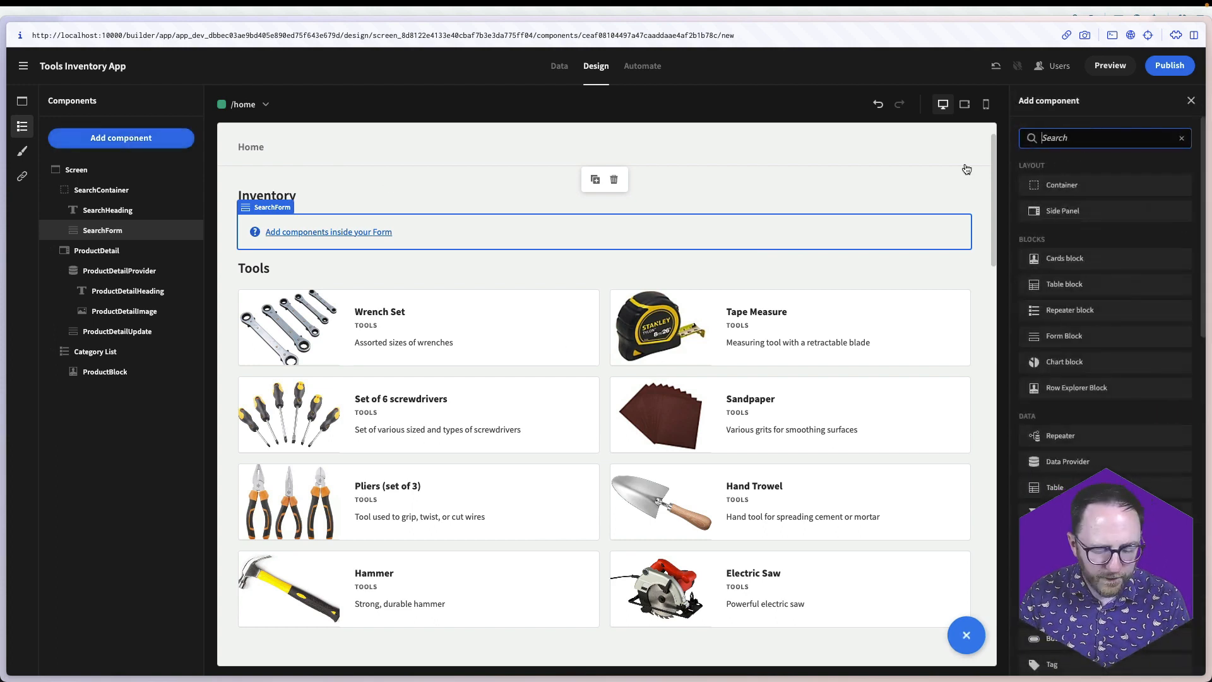
pyautogui.write('text')
pyautogui.click(1060, 184)
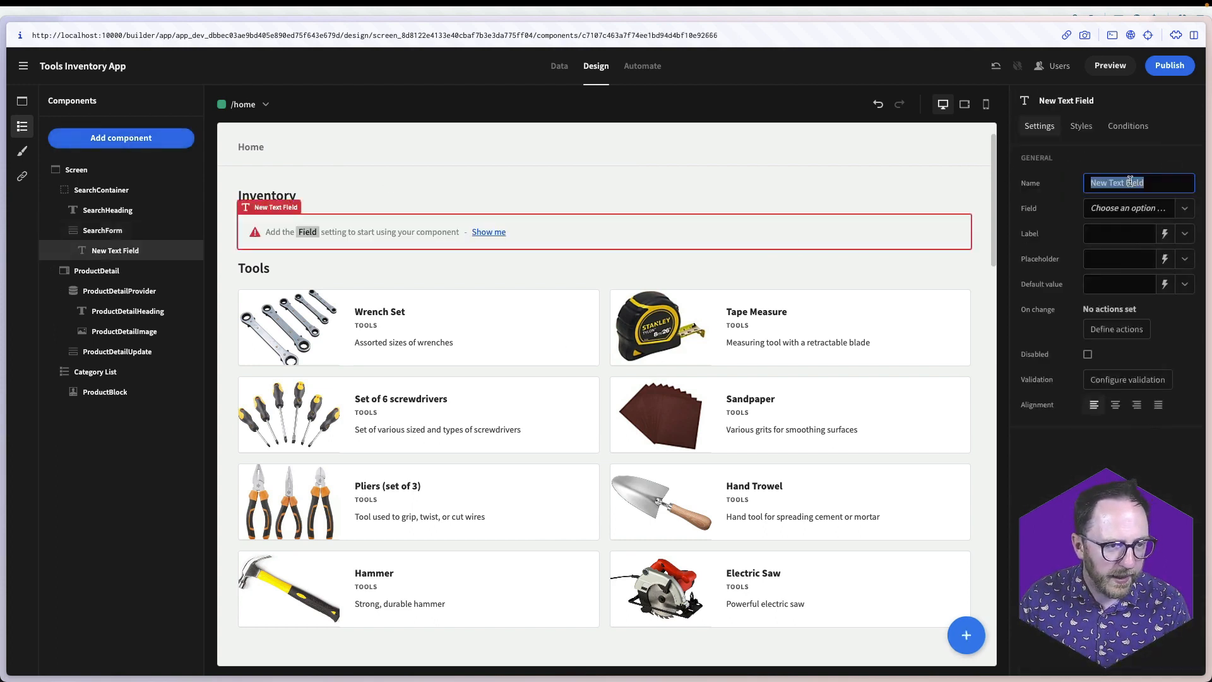
pyautogui.write('SearchField')
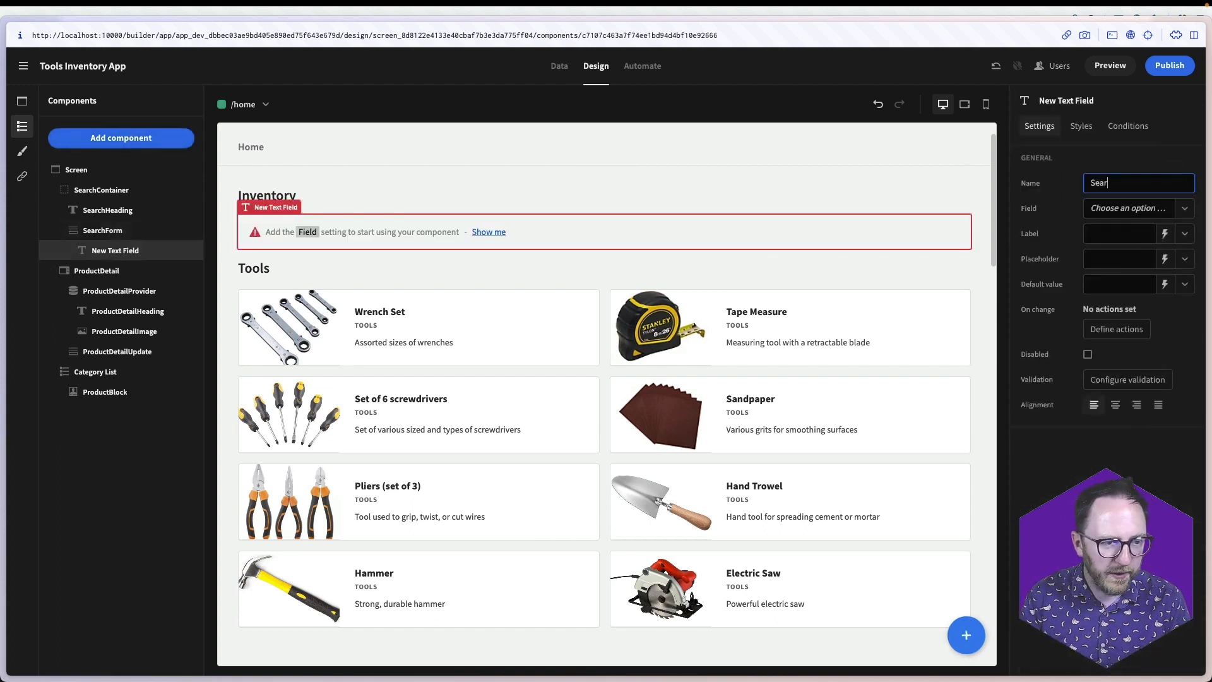
# Set the text field's Field setting to SearchField and its placeholder to "Search inventory"
pyautogui.press('Tab')
pyautogui.write('SearchF')
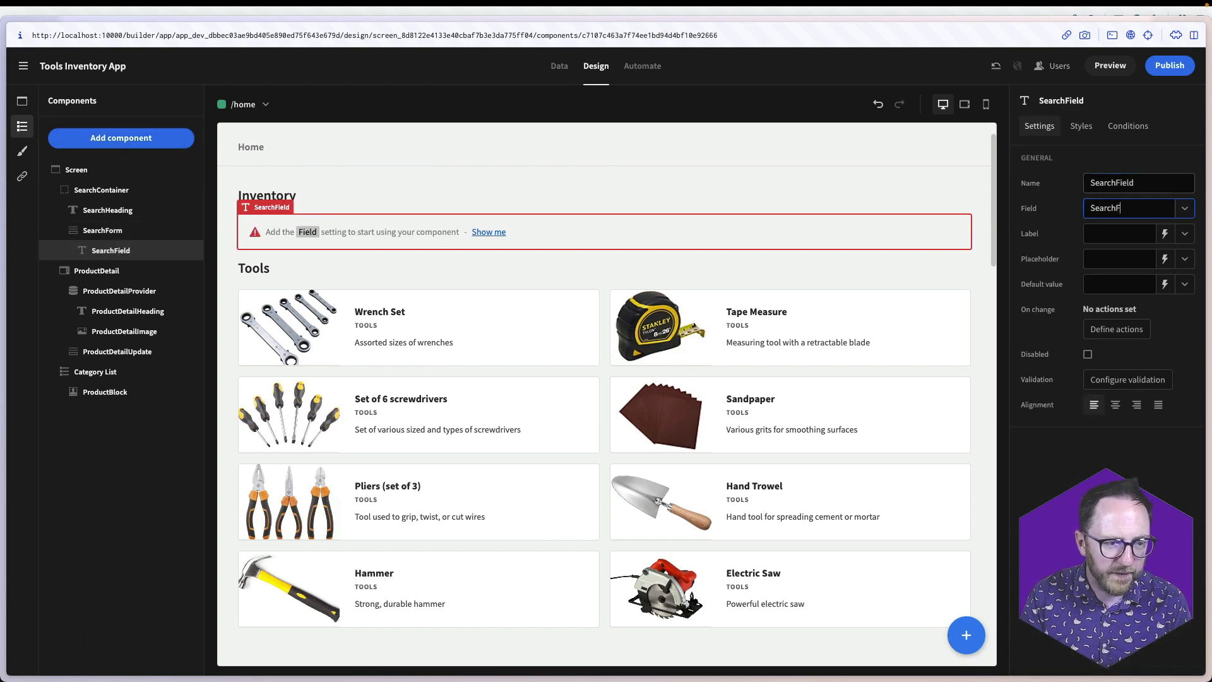
pyautogui.write('ield')
pyautogui.press('Tab')
pyautogui.press('Tab')
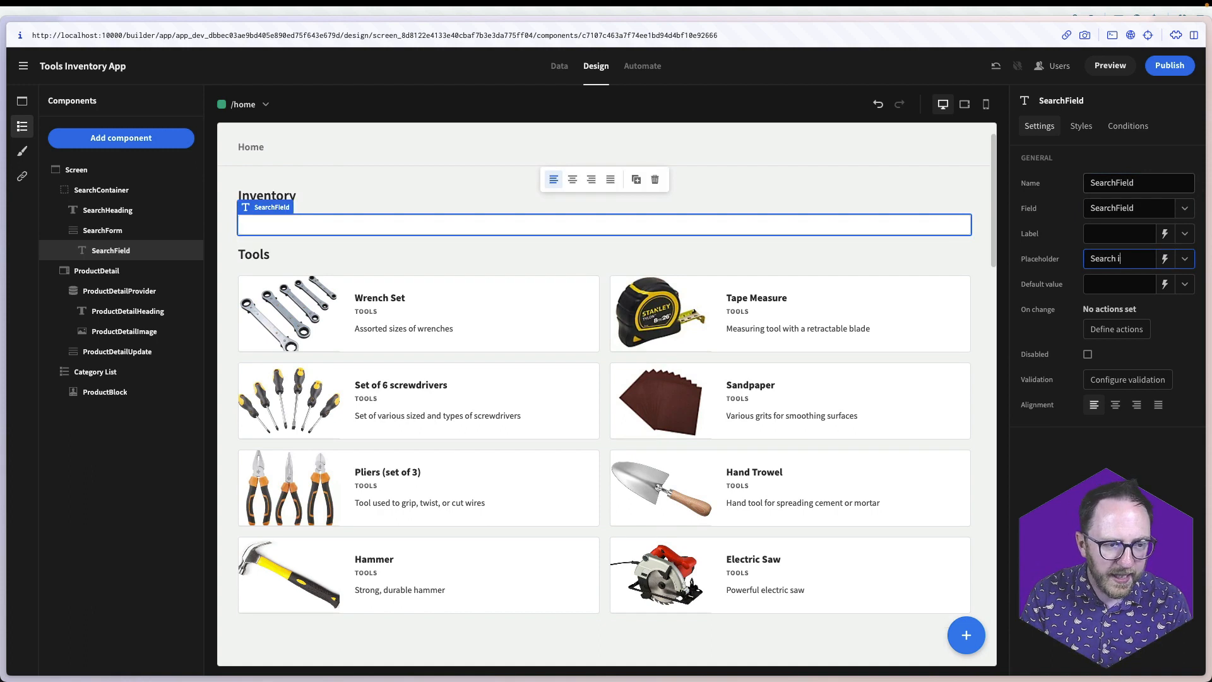
pyautogui.write('Search inventory')
pyautogui.click(1039, 325)
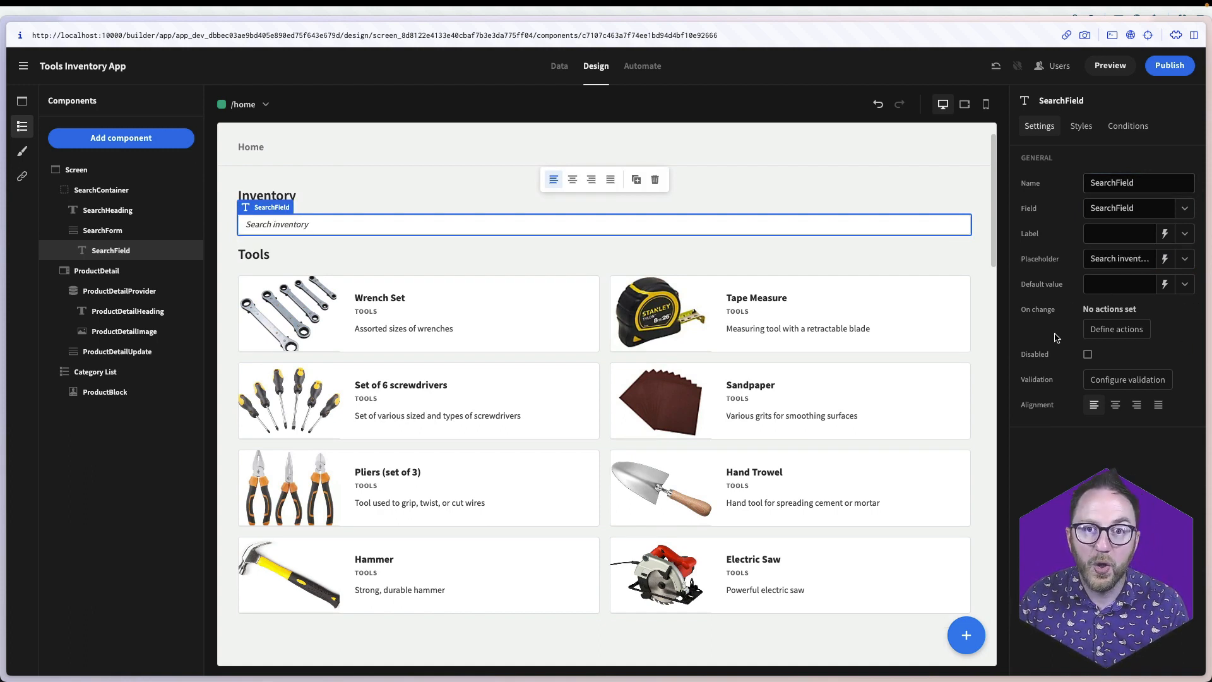
# Give SearchField an on-change Update State action that sets a value for the key search-value
pyautogui.click(1103, 331)
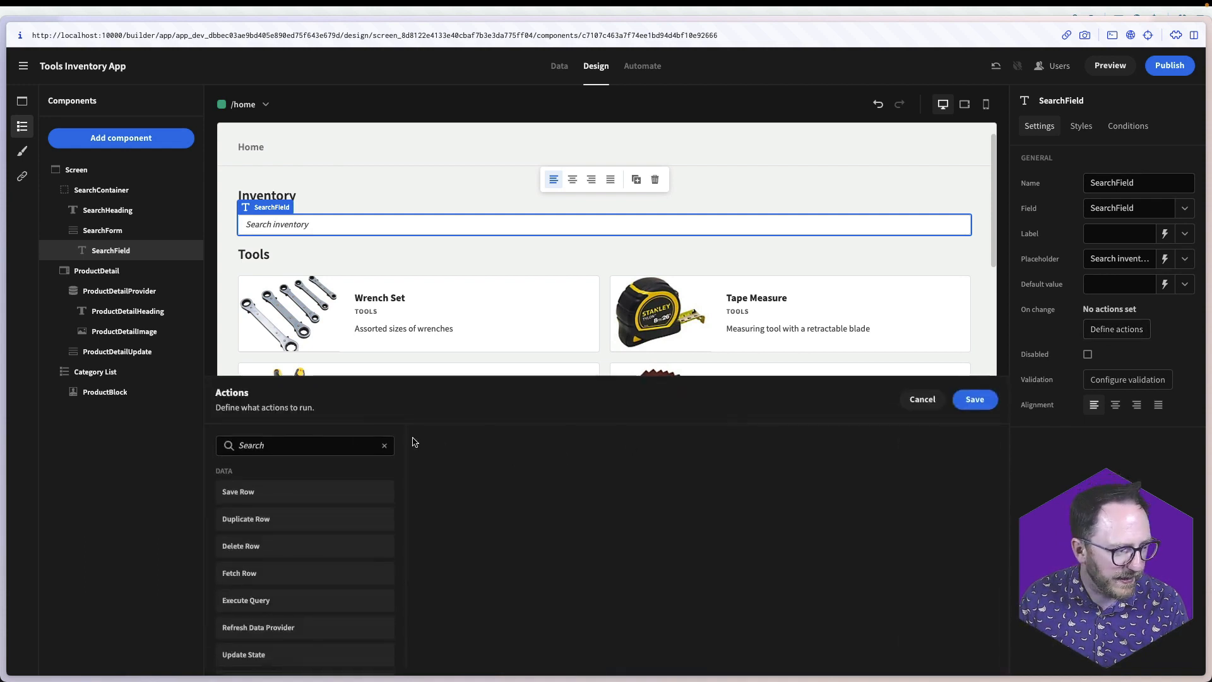
pyautogui.click(347, 445)
pyautogui.write('s')
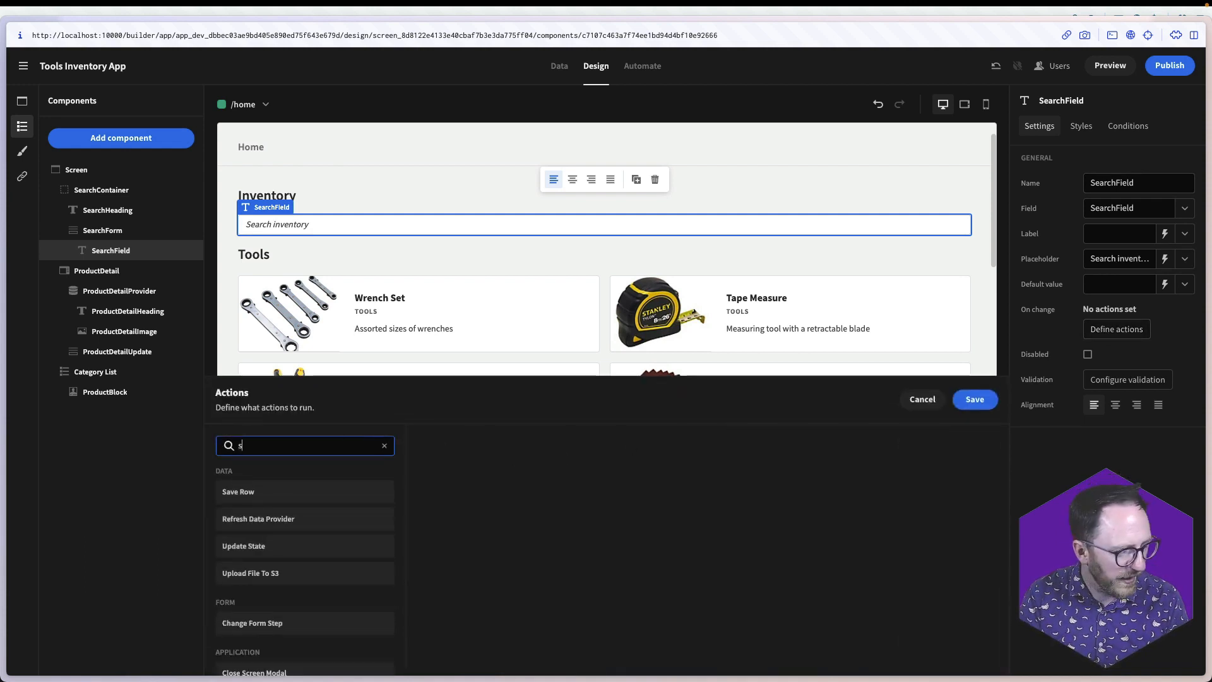
pyautogui.write('e')
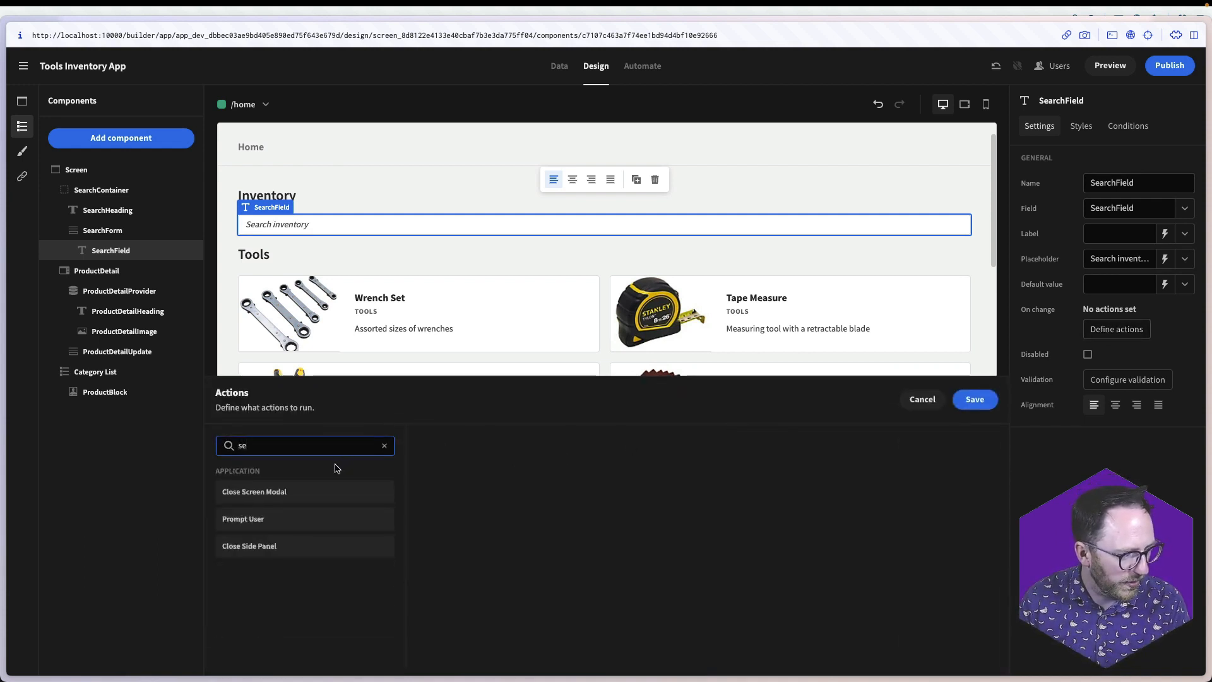
pyautogui.click(258, 536)
pyautogui.click(652, 468)
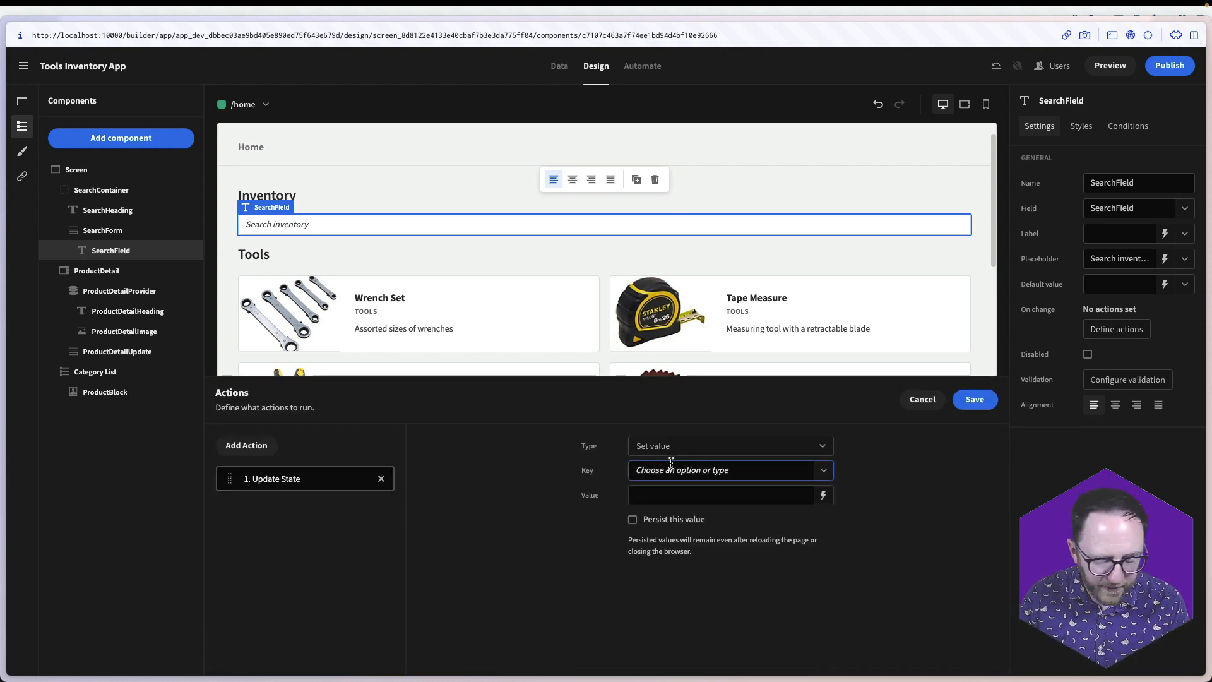
pyautogui.write('search-va')
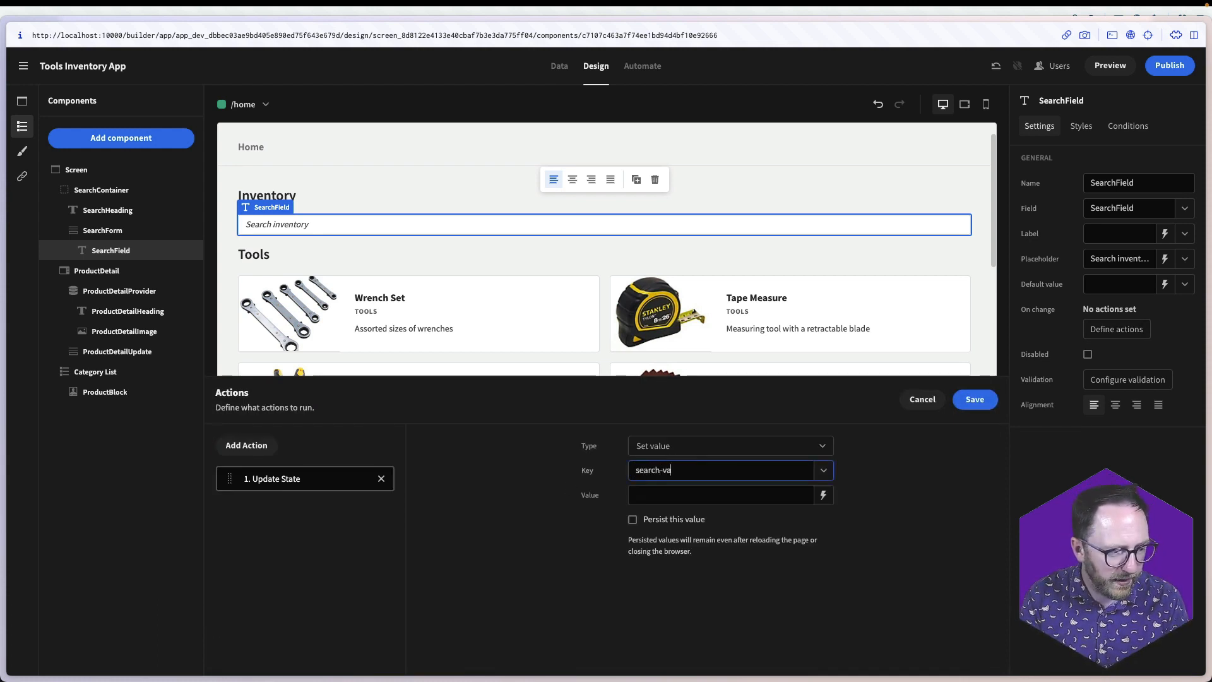
pyautogui.write('lue')
pyautogui.press('Tab')
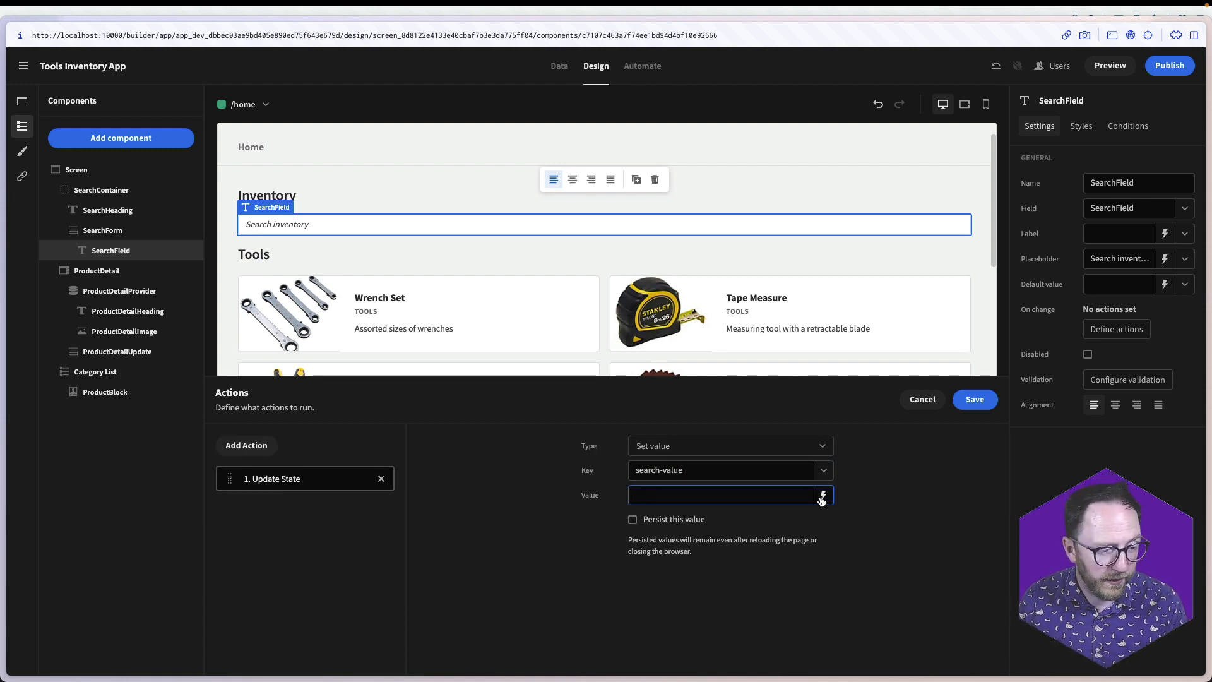
# Bind the search-value state to SearchField's Field Value and save the on-change action
pyautogui.click(823, 497)
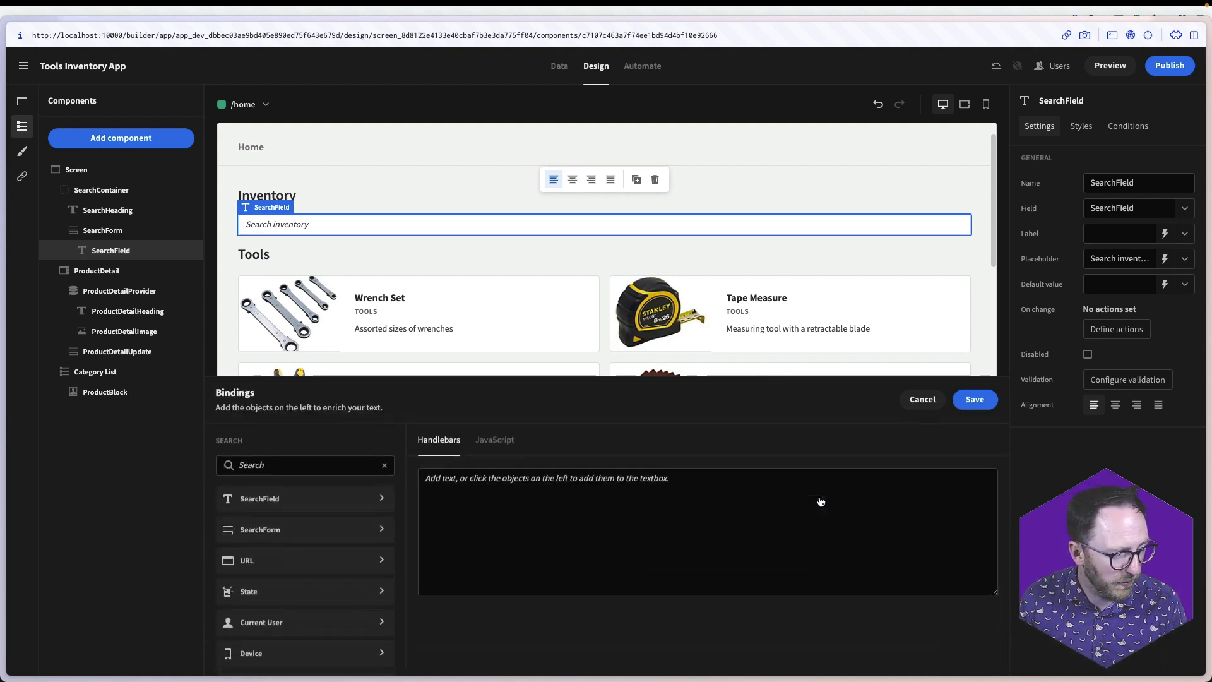
pyautogui.click(311, 503)
pyautogui.click(278, 503)
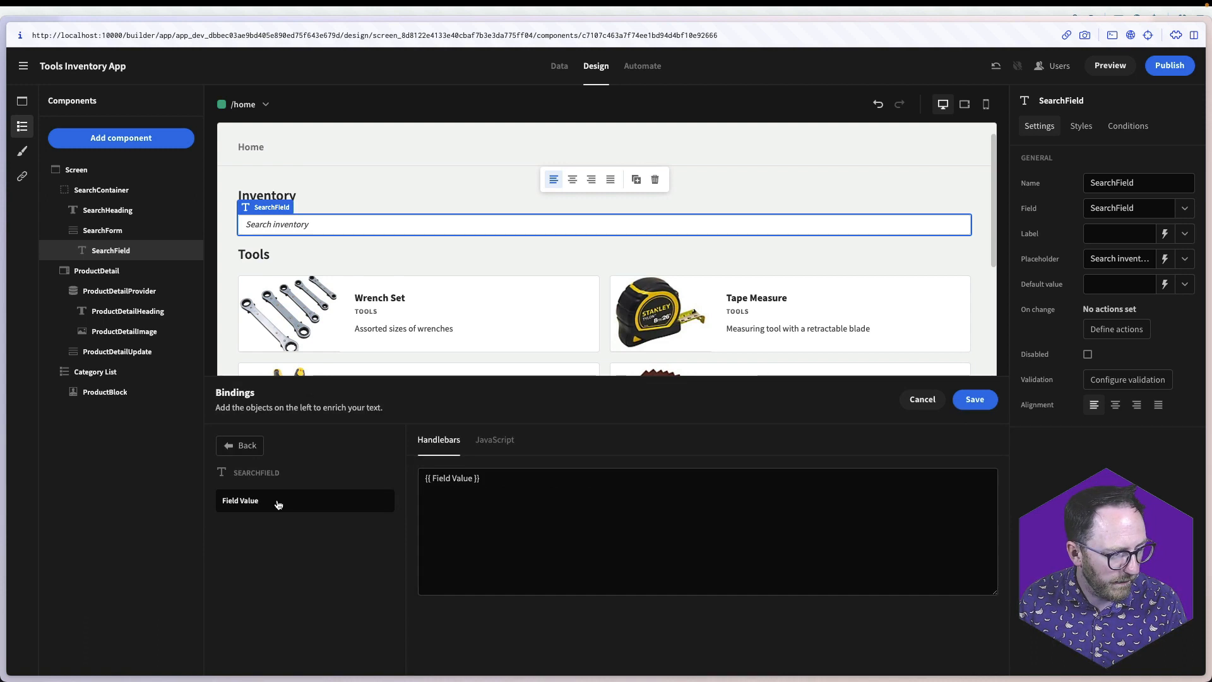
pyautogui.click(959, 397)
pyautogui.click(962, 400)
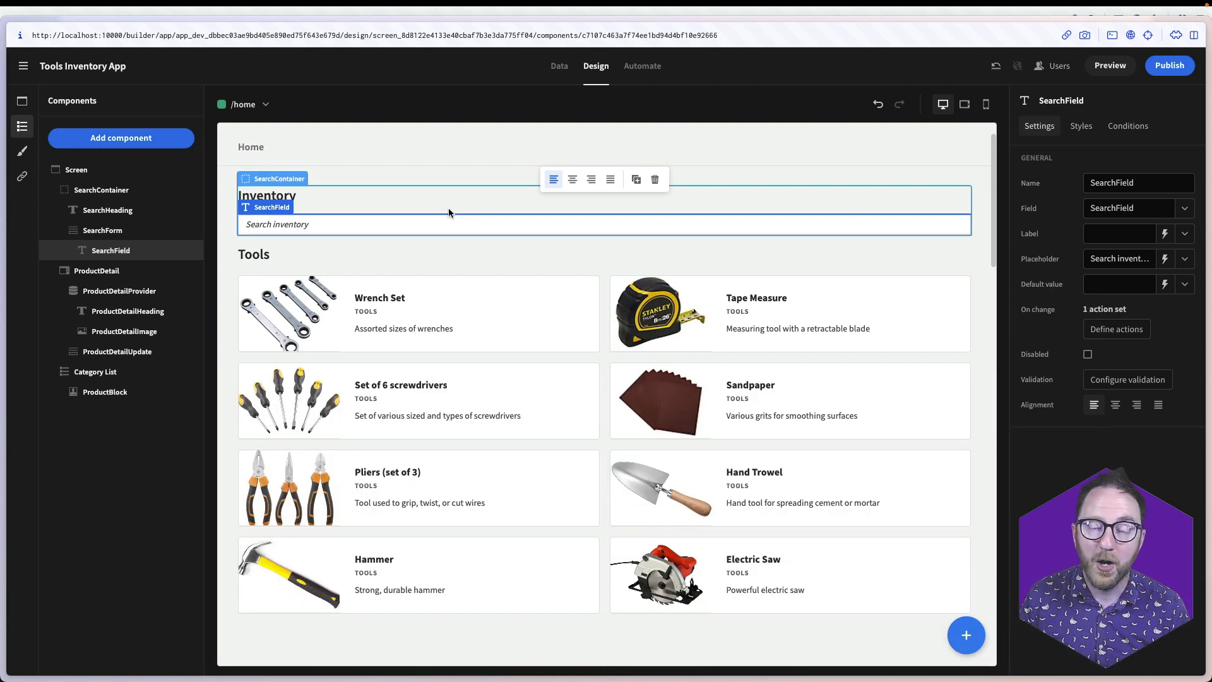
# Add a second filter to ProductBlock that matches ProductName with the Like operator against a binding
pyautogui.click(787, 300)
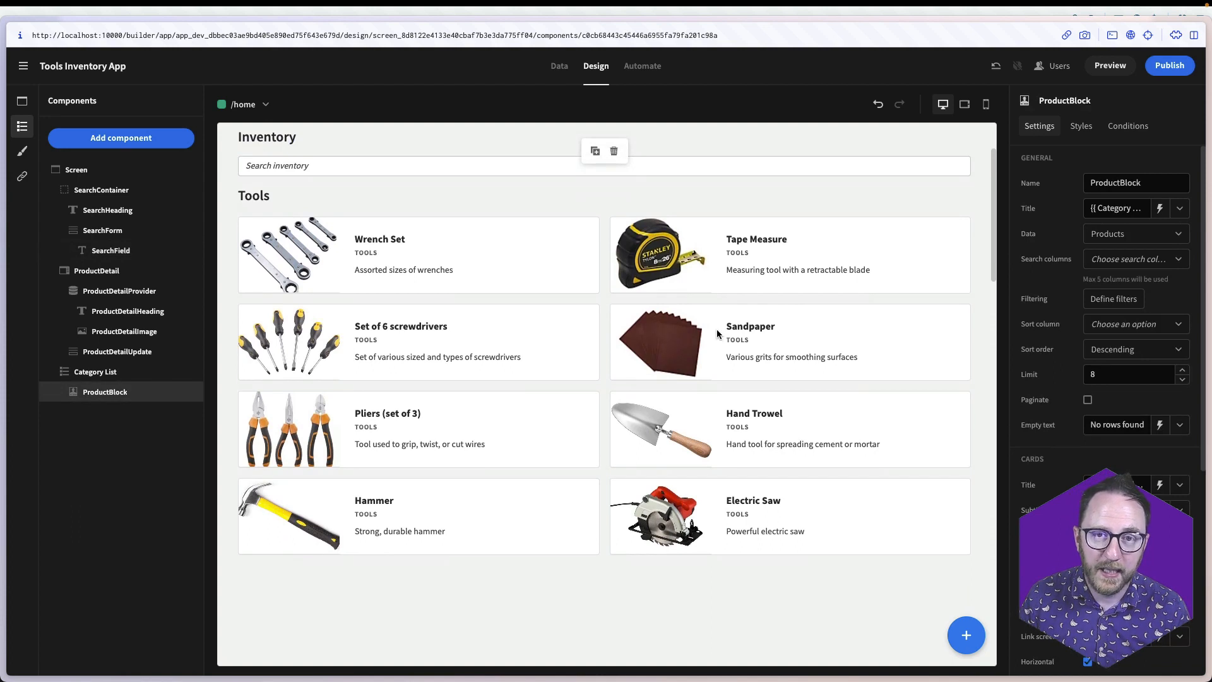
pyautogui.click(1096, 299)
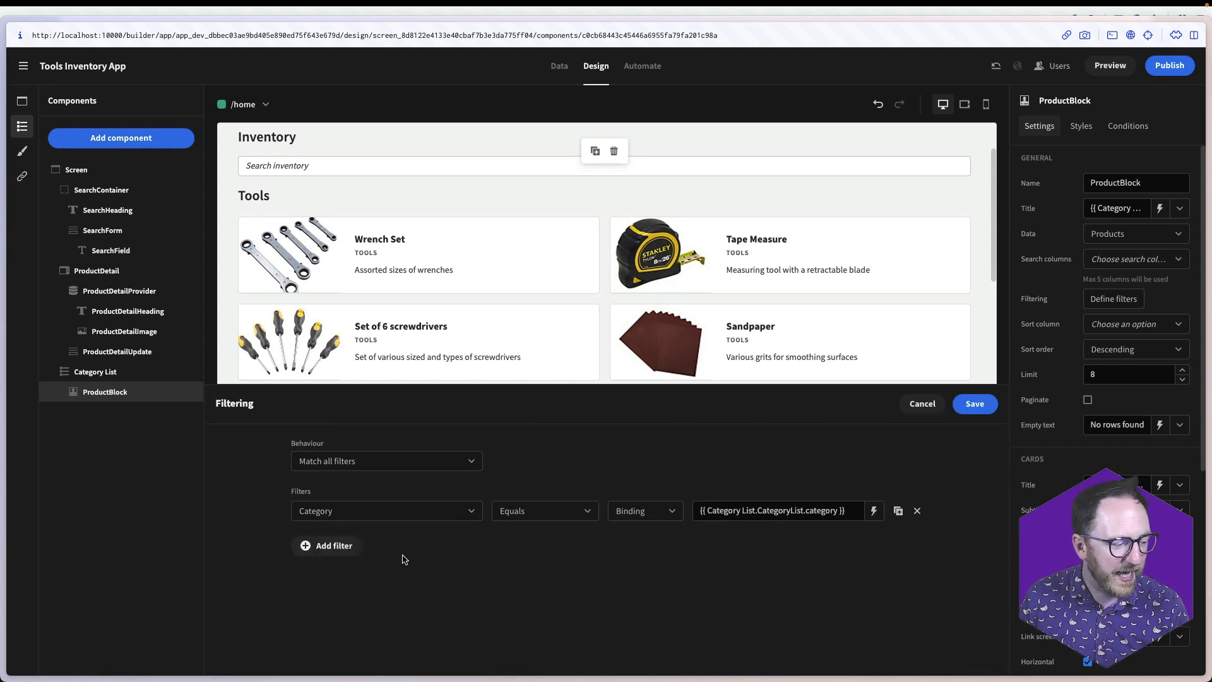
pyautogui.click(355, 545)
pyautogui.click(339, 536)
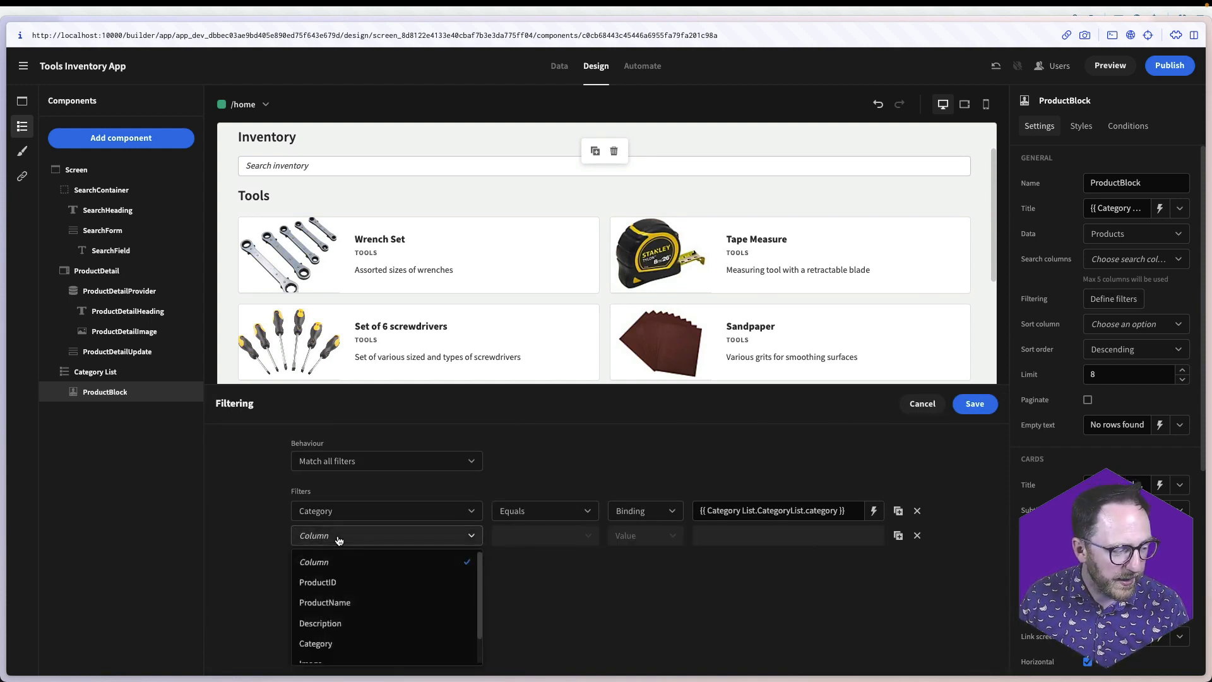
pyautogui.click(328, 602)
pyautogui.click(534, 540)
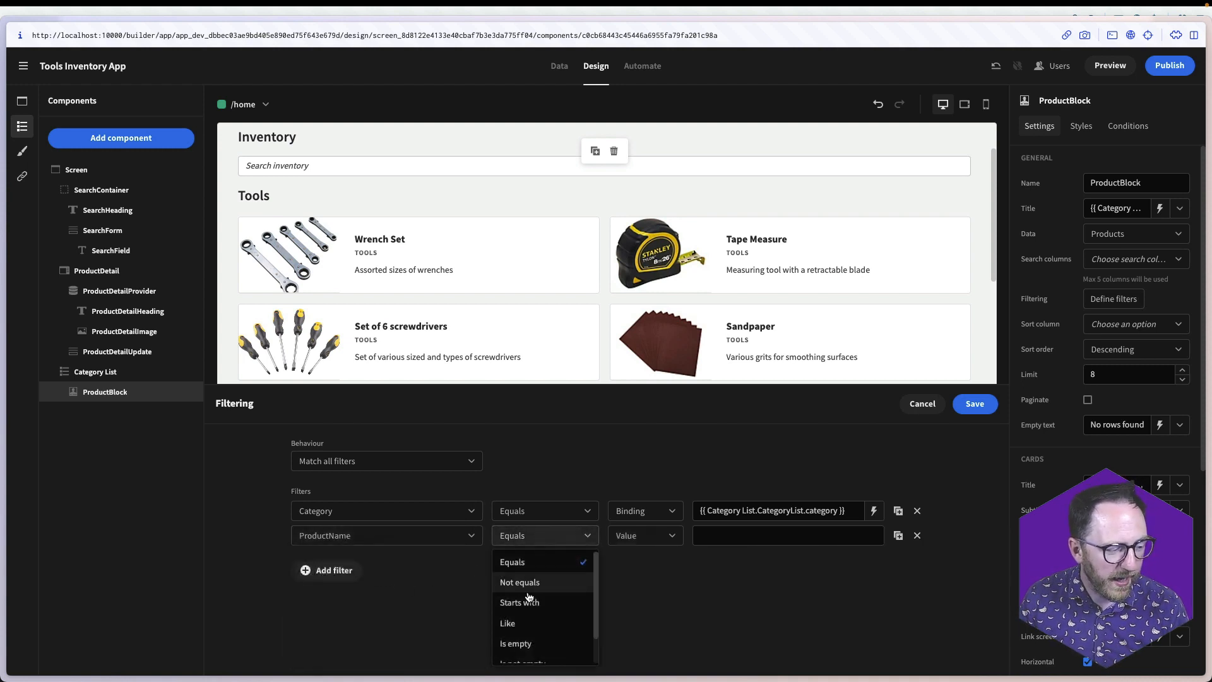
pyautogui.click(512, 624)
pyautogui.click(641, 537)
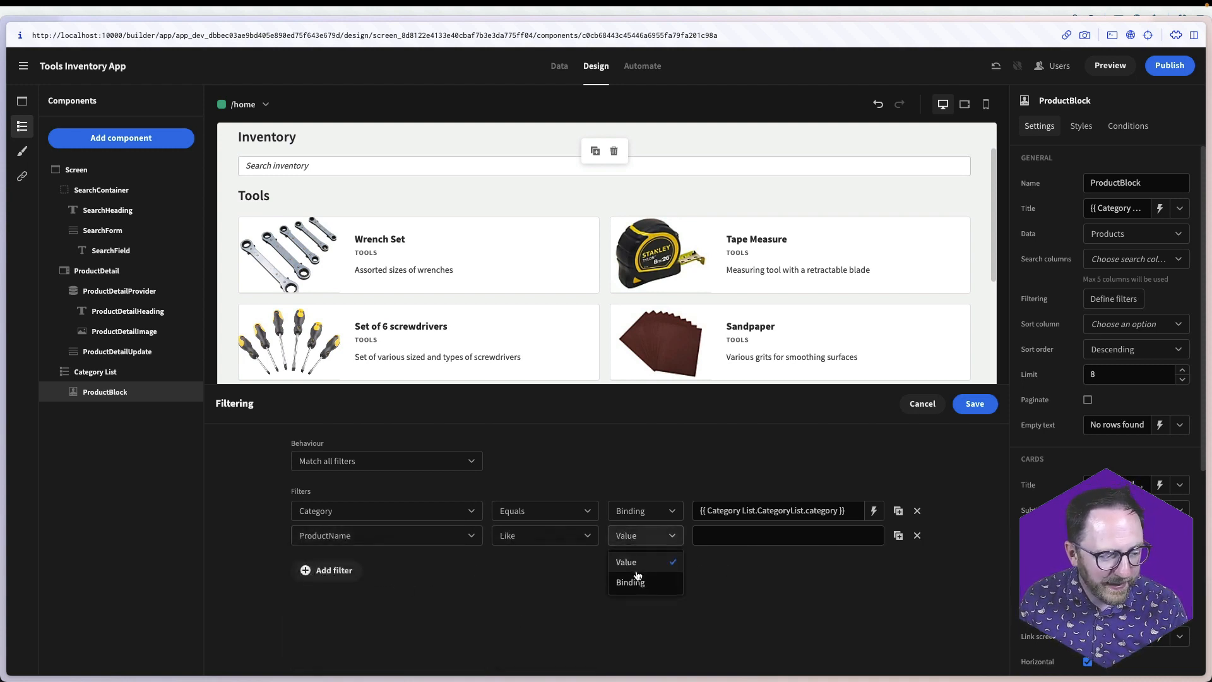
pyautogui.click(634, 581)
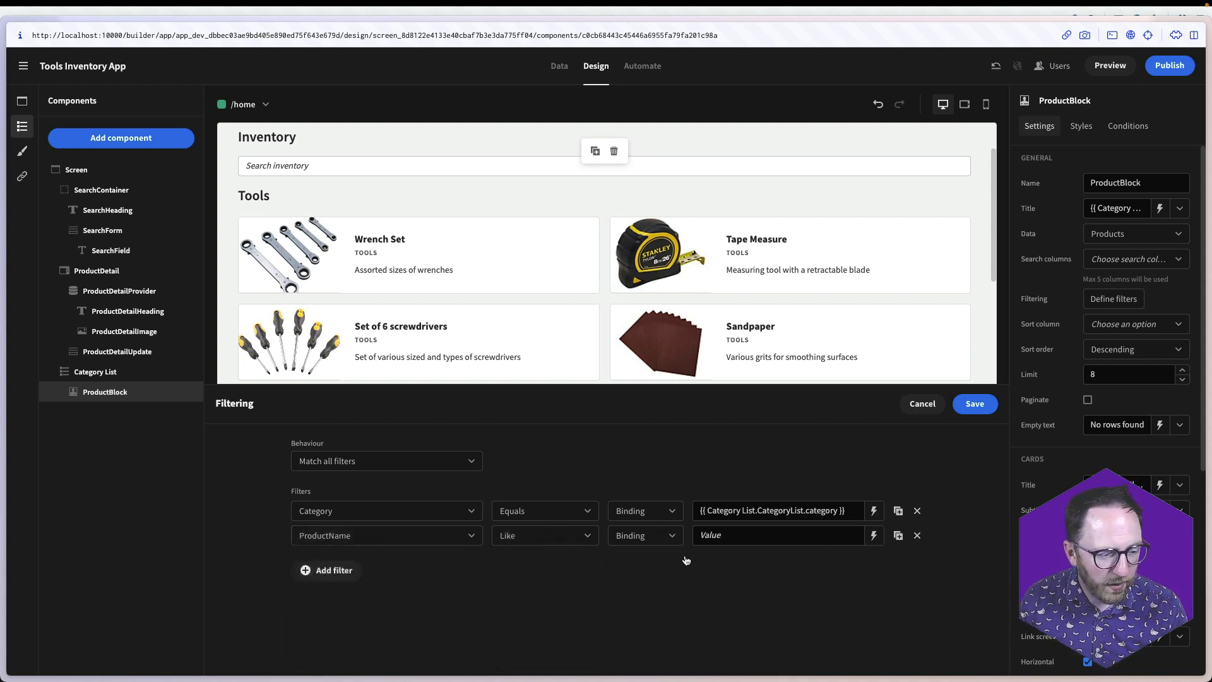
# Bind the ProductName filter's value to the state search-value and save the filtering
pyautogui.click(874, 537)
pyautogui.click(328, 592)
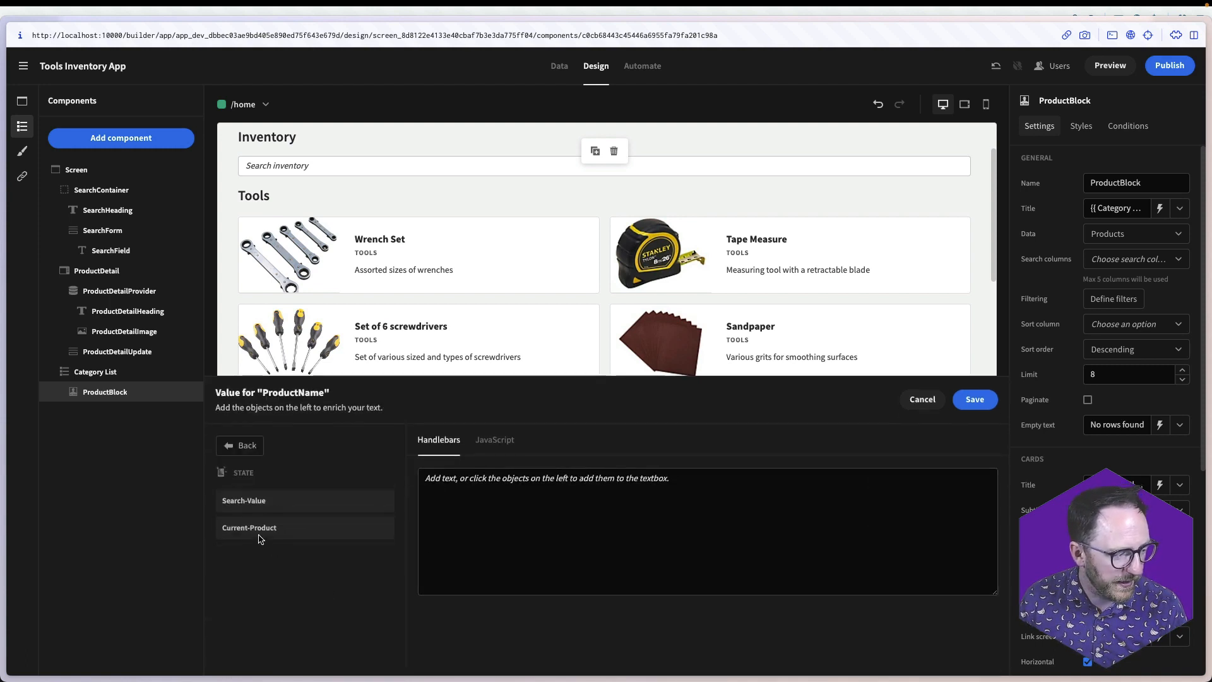
pyautogui.click(256, 504)
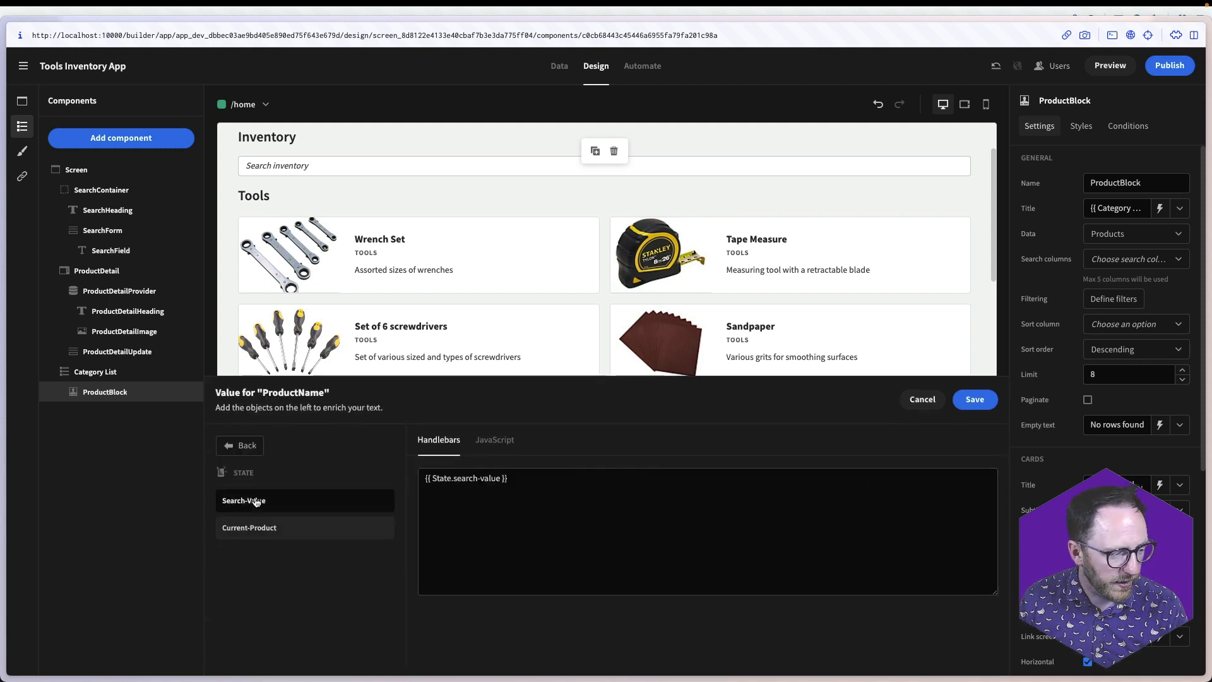
pyautogui.click(975, 399)
pyautogui.click(971, 402)
# Preview the app and test the inventory search with "brush" and "pliers", clearing the search at the end
pyautogui.click(1111, 67)
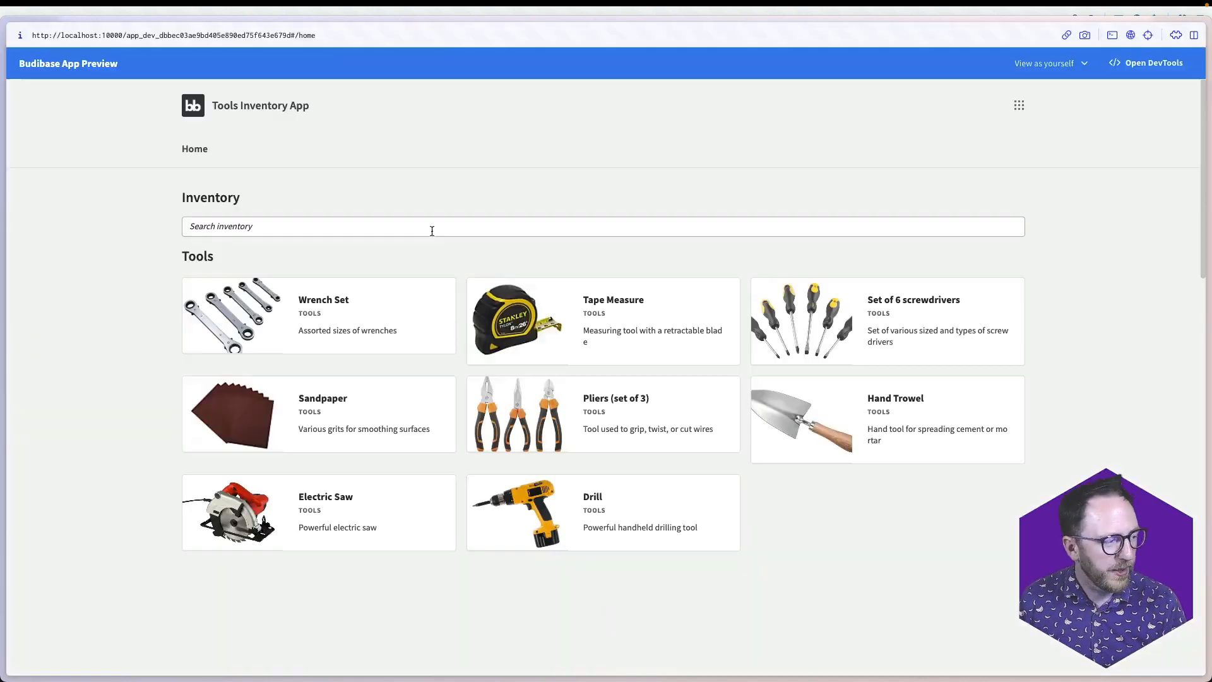
pyautogui.click(432, 231)
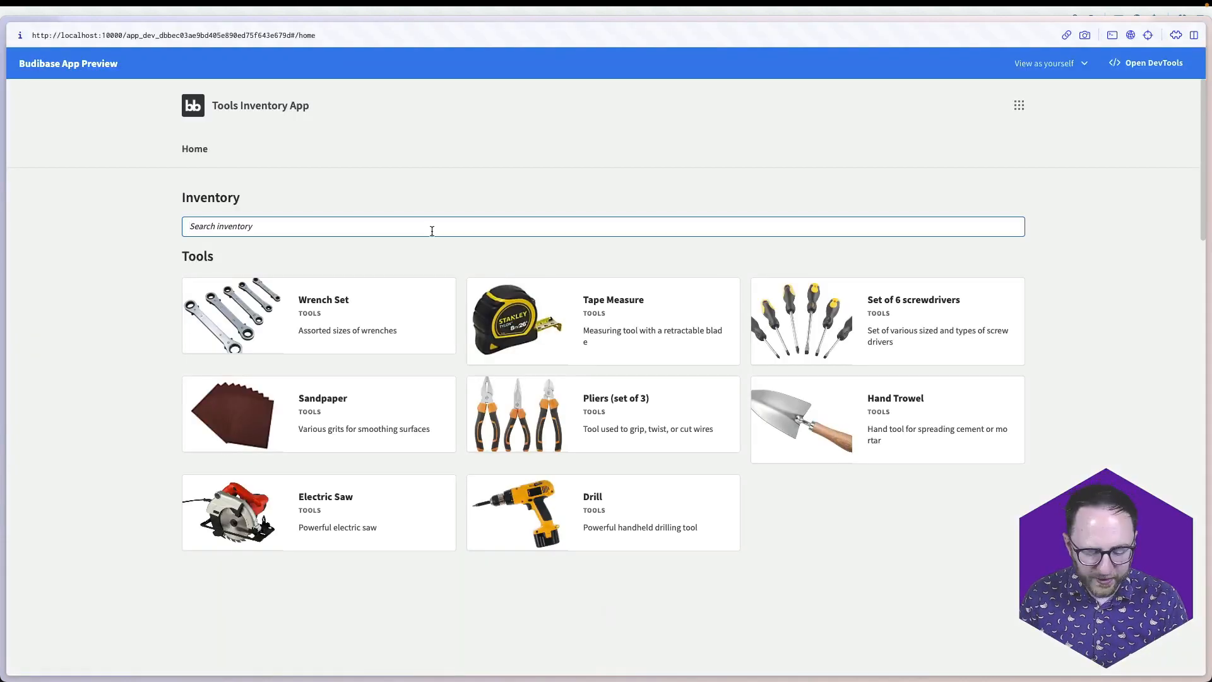
pyautogui.write('brush')
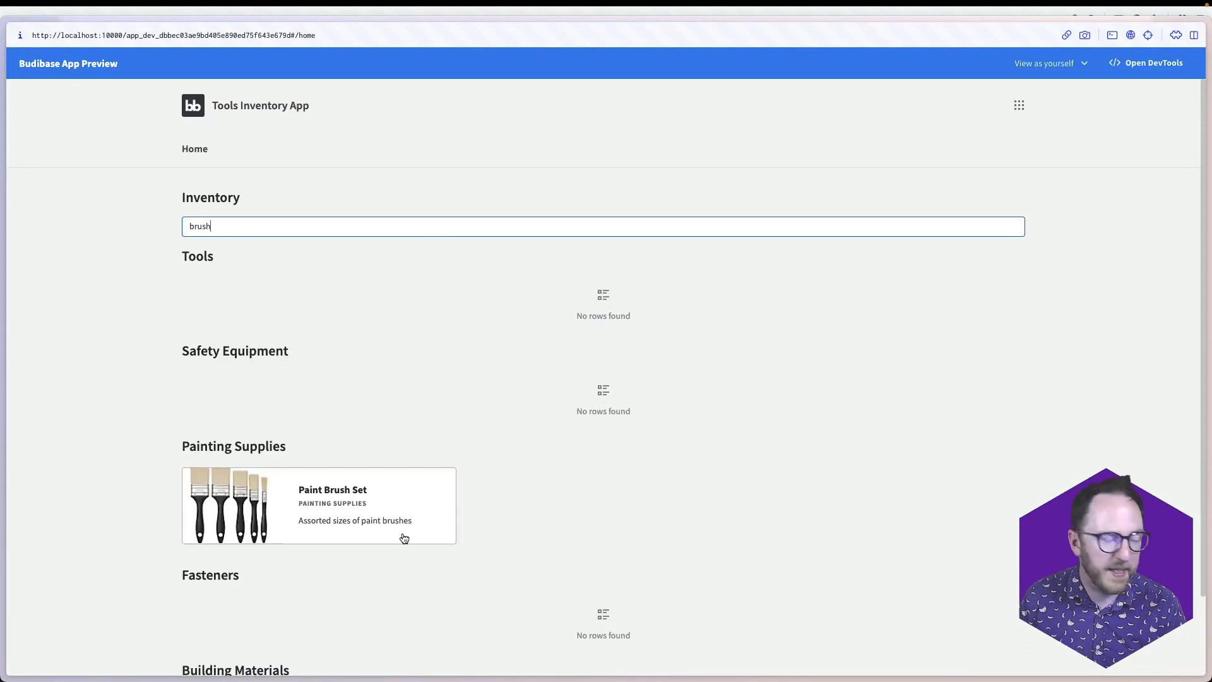
pyautogui.doubleClick(274, 227)
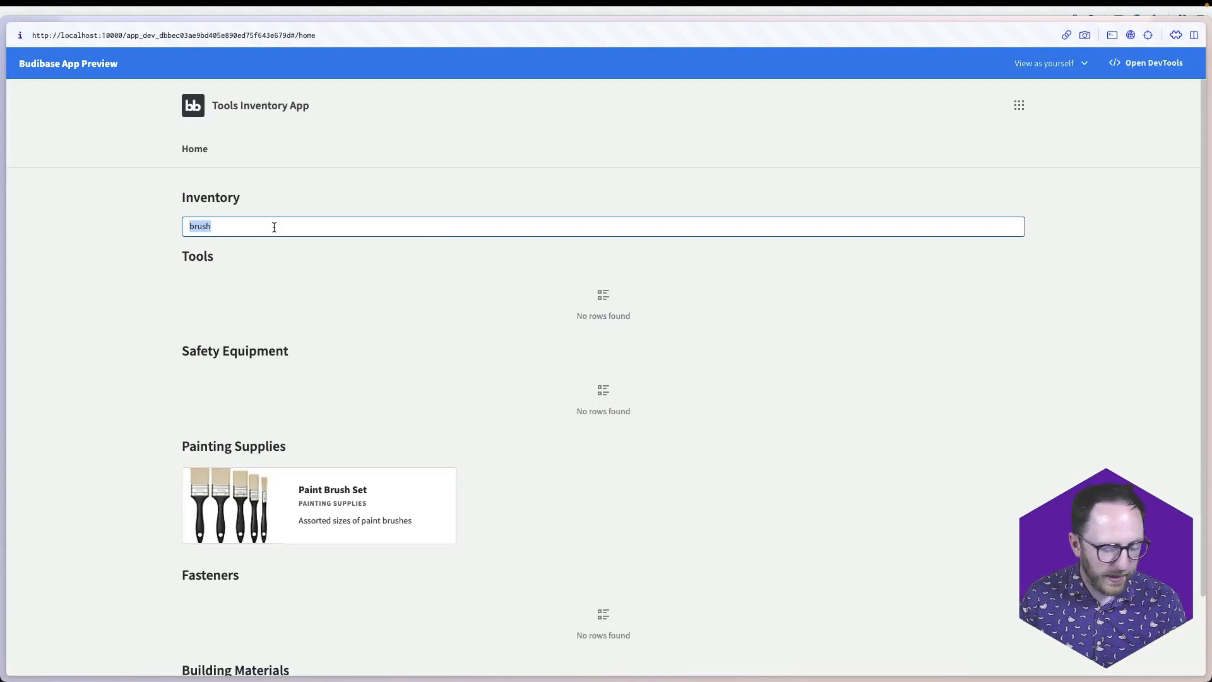
pyautogui.write('plie')
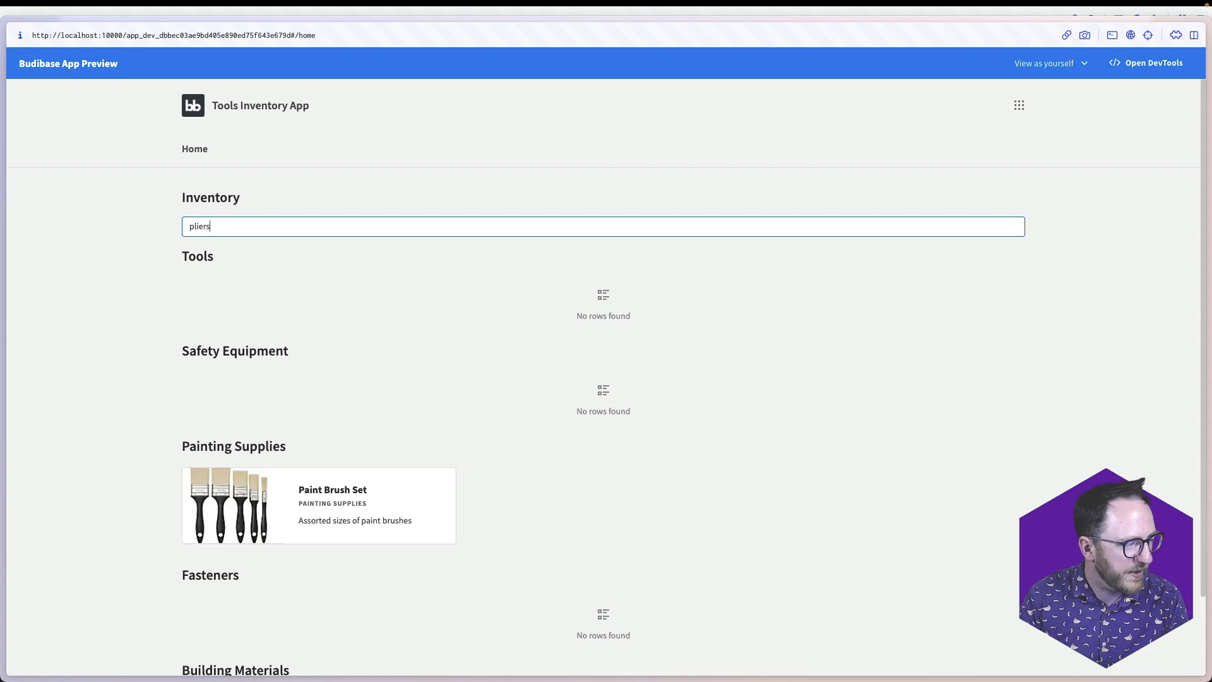
pyautogui.write('rs')
pyautogui.doubleClick(246, 228)
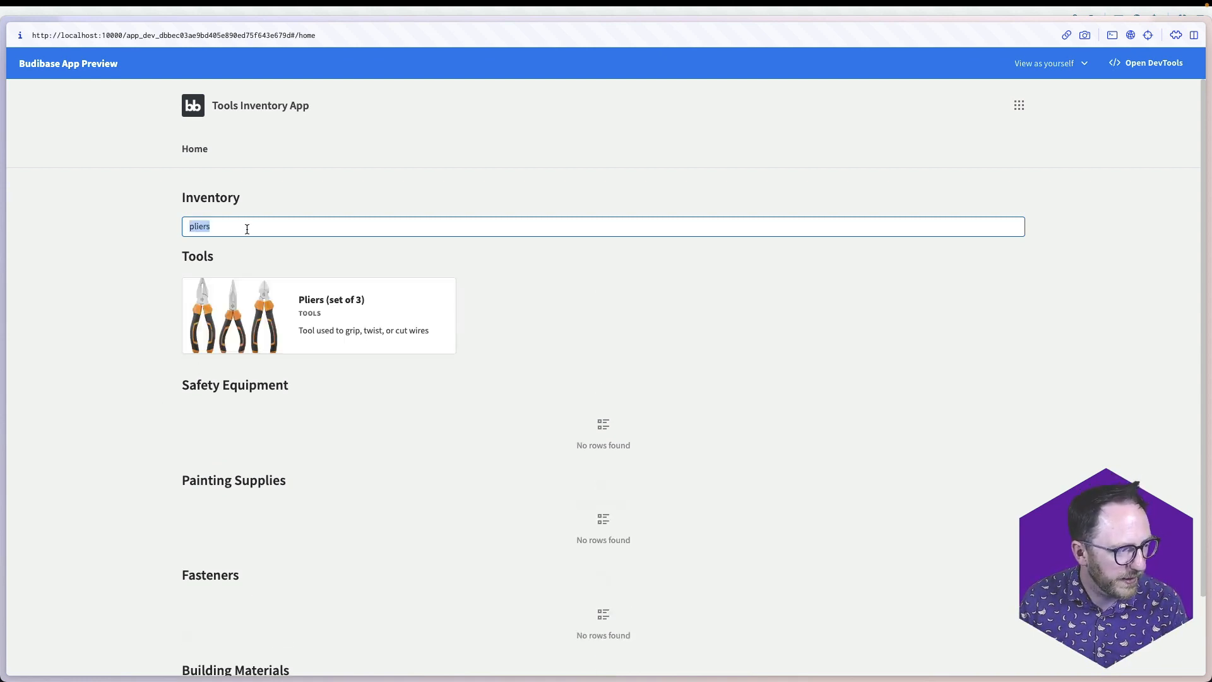
pyautogui.press('BackSpace')
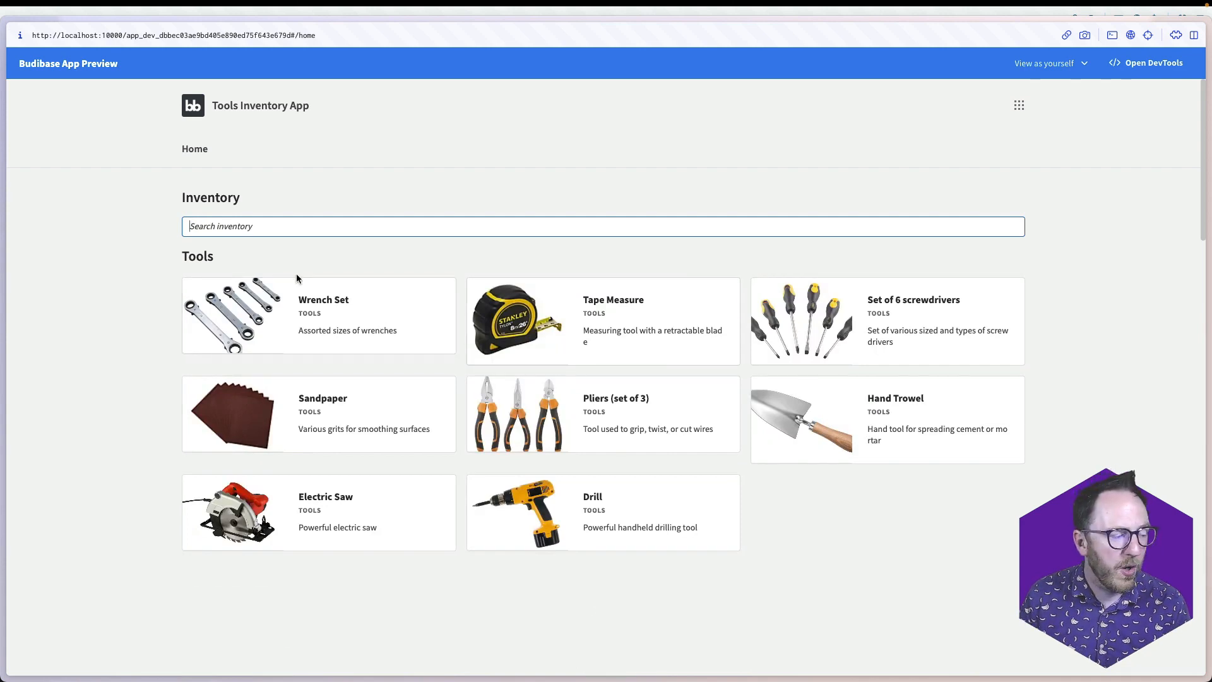
# Review the Tape Measure's details in the preview, and the Products and Inventory tables in the builder's MySQL data
pyautogui.click(587, 339)
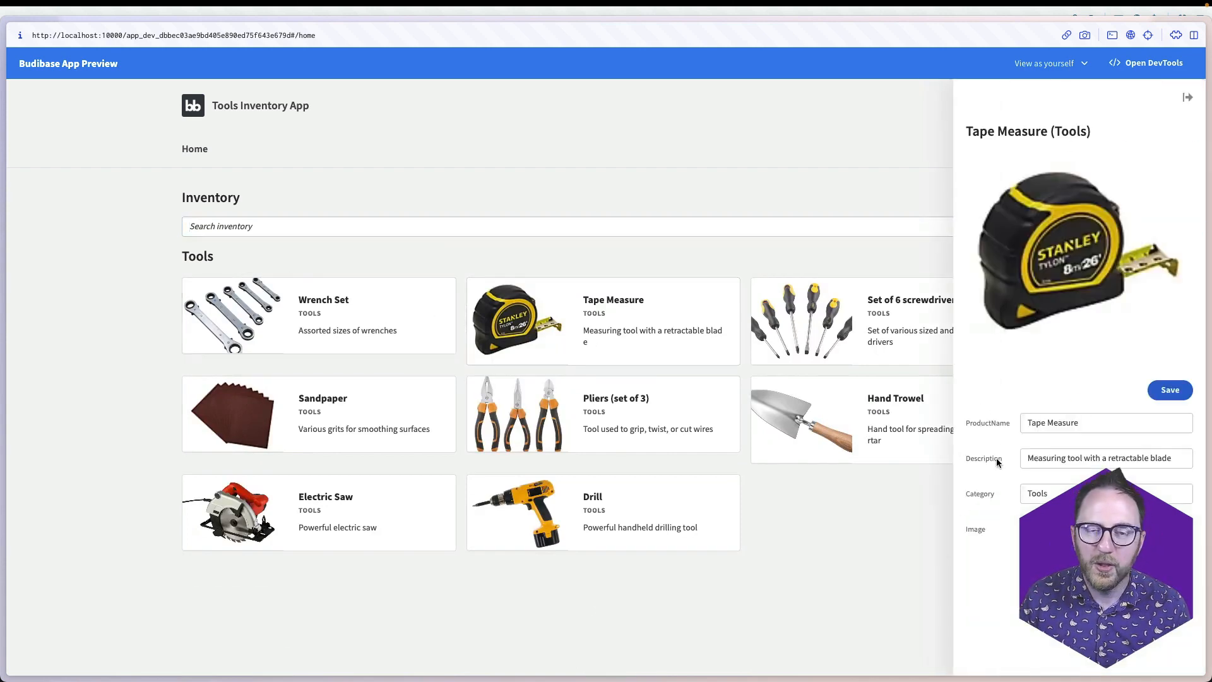
pyautogui.click(1188, 97)
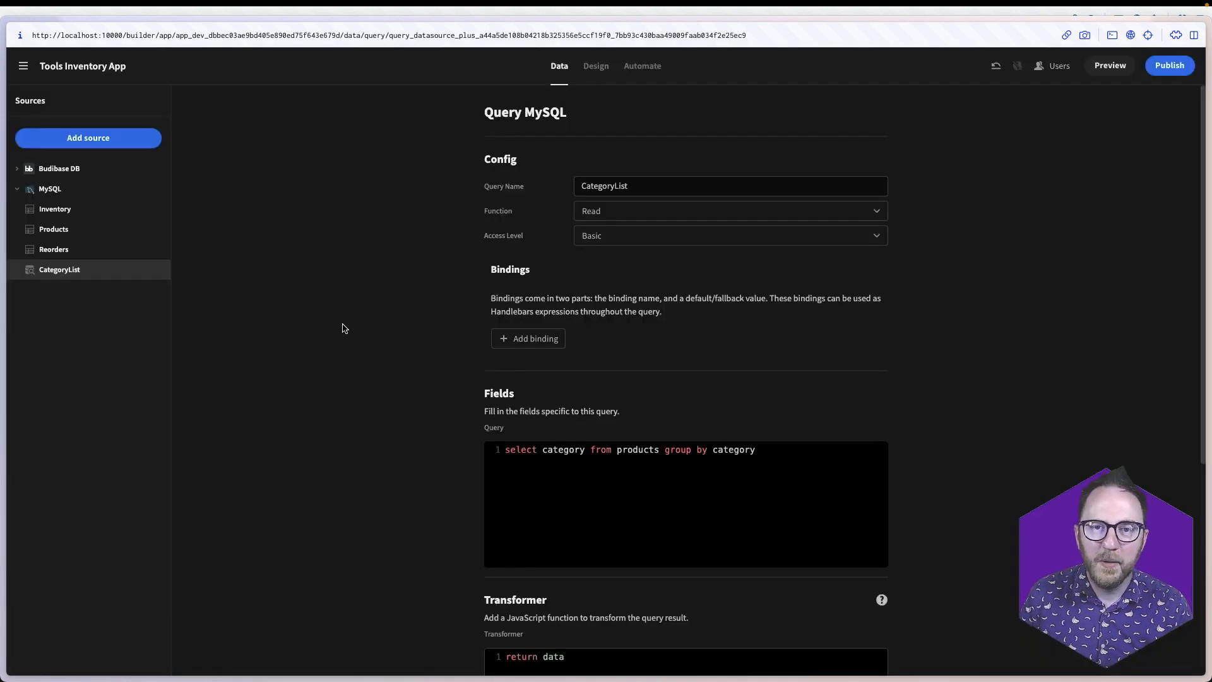
pyautogui.click(52, 238)
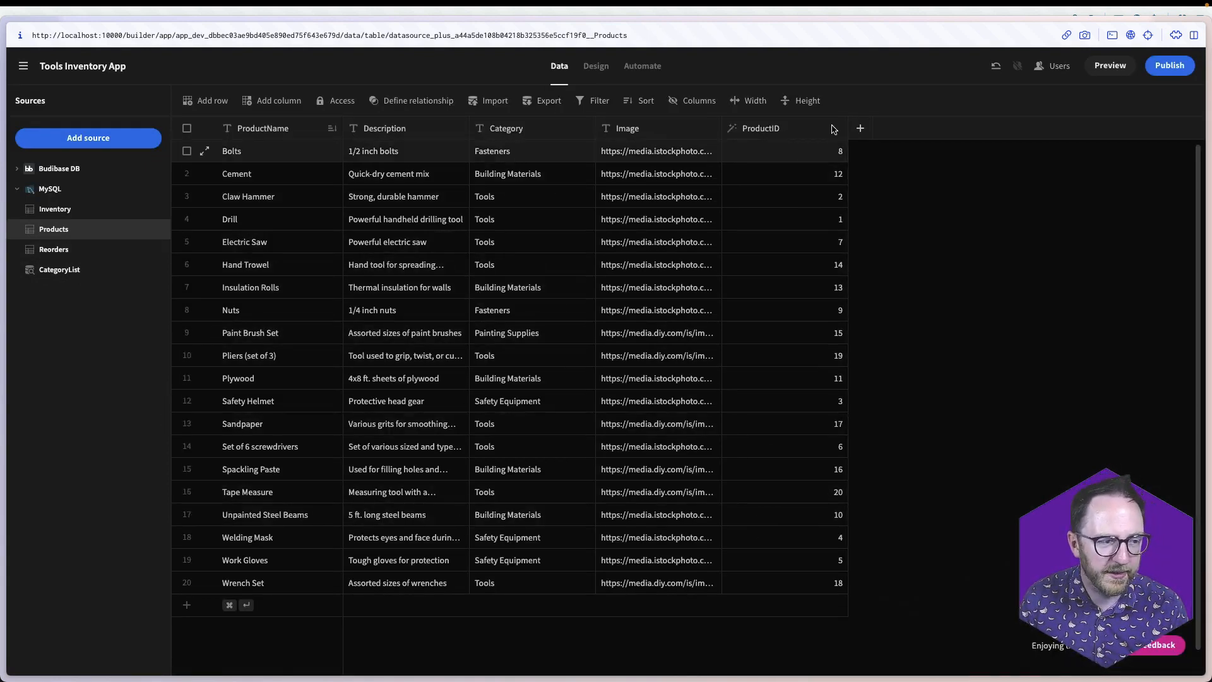
pyautogui.click(55, 216)
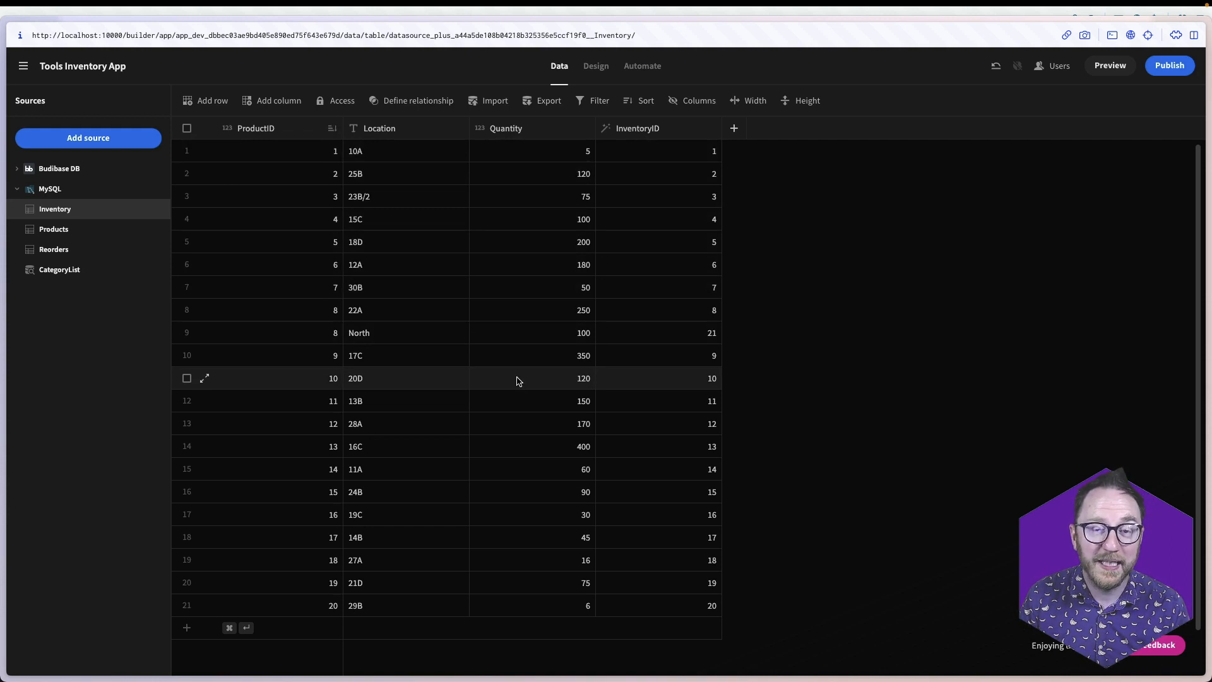
# Create a new query on the MySQL source and name it LowStockQuery
pyautogui.click(63, 189)
pyautogui.scroll(-5, 665, 599)
pyautogui.click(845, 524)
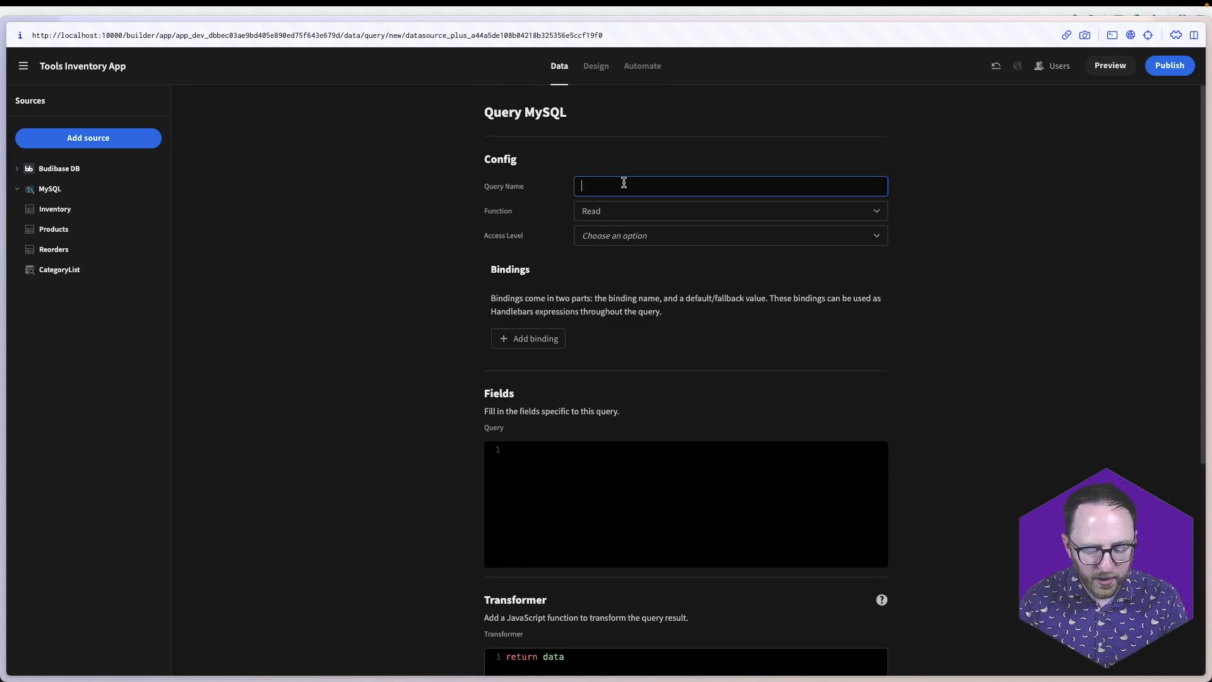
pyautogui.write('LowSt')
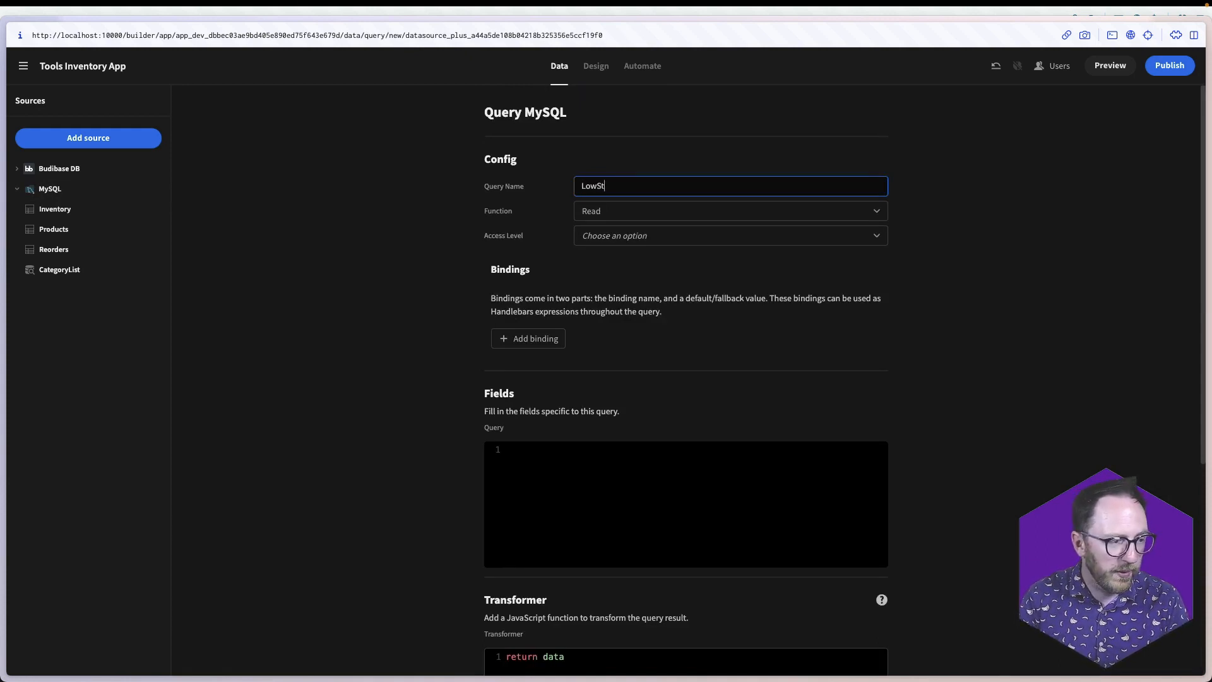
pyautogui.write('ockQuery')
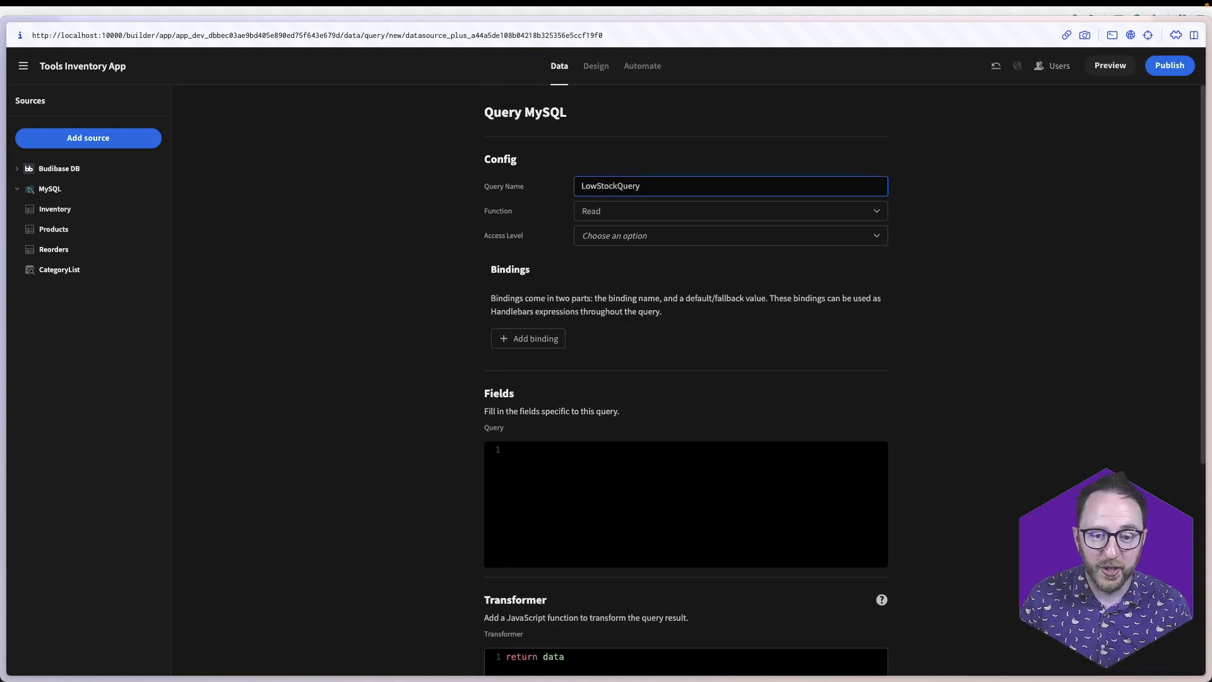
pyautogui.press('Return')
# Write the SQL query "SELECT SUM(Quantity) as TotalQuantity FROM Inventory GROUP BY ProductID", with each clause on its own line
pyautogui.click(685, 478)
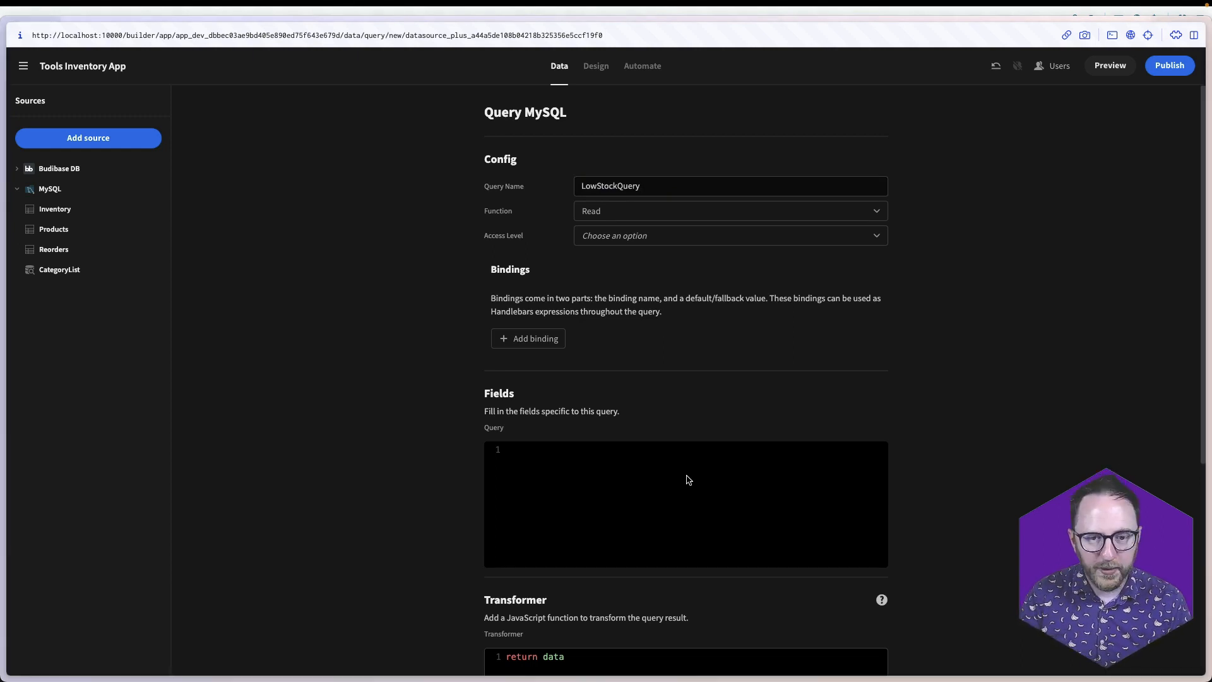
pyautogui.write('SELECT SU')
pyautogui.write('M(Quantity) a')
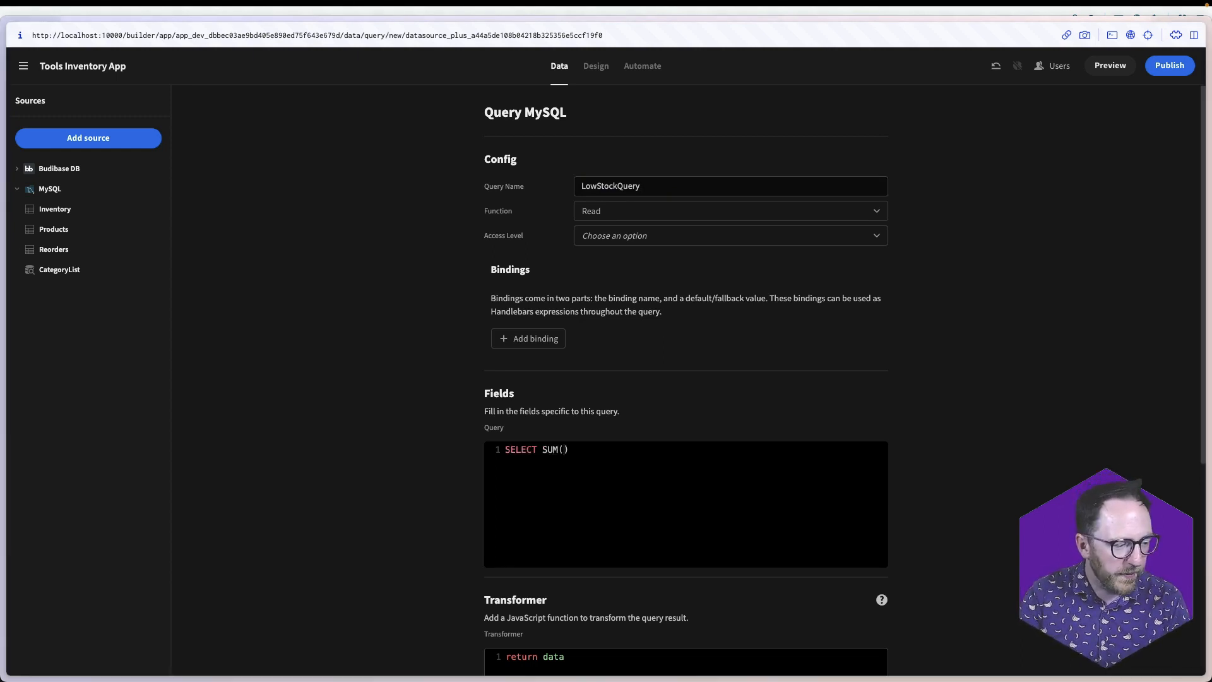
pyautogui.write('s T')
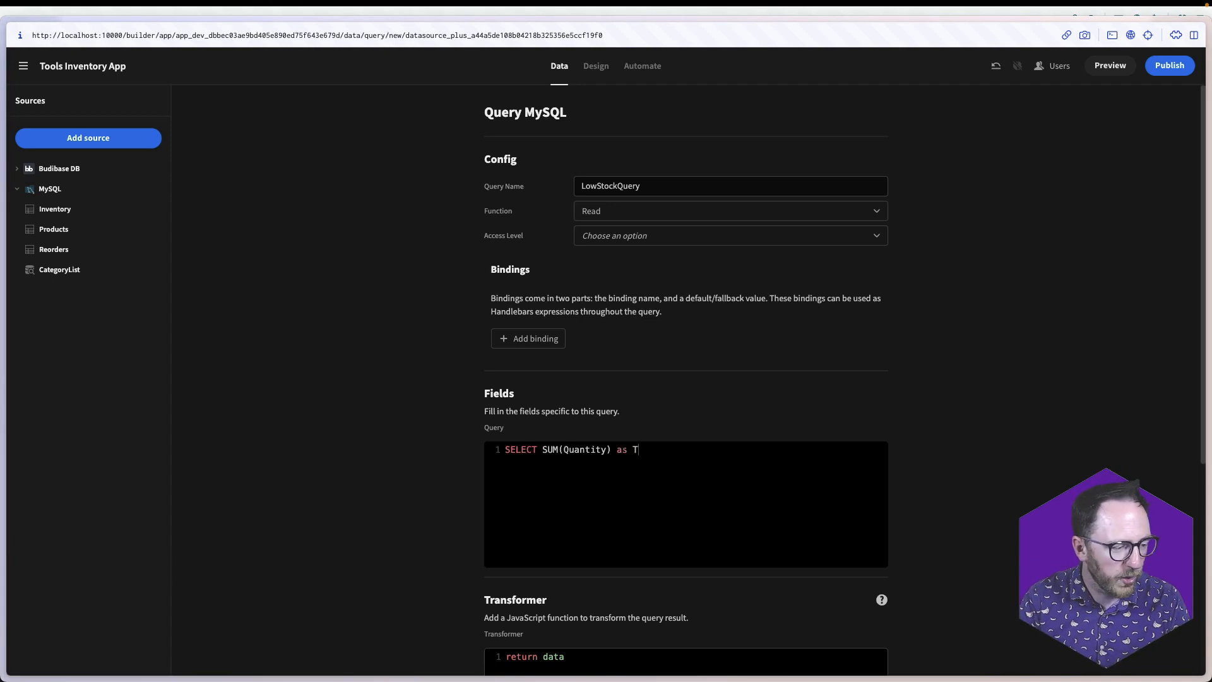
pyautogui.write('otalQuantity')
pyautogui.press('Return')
pyautogui.write('FROM ')
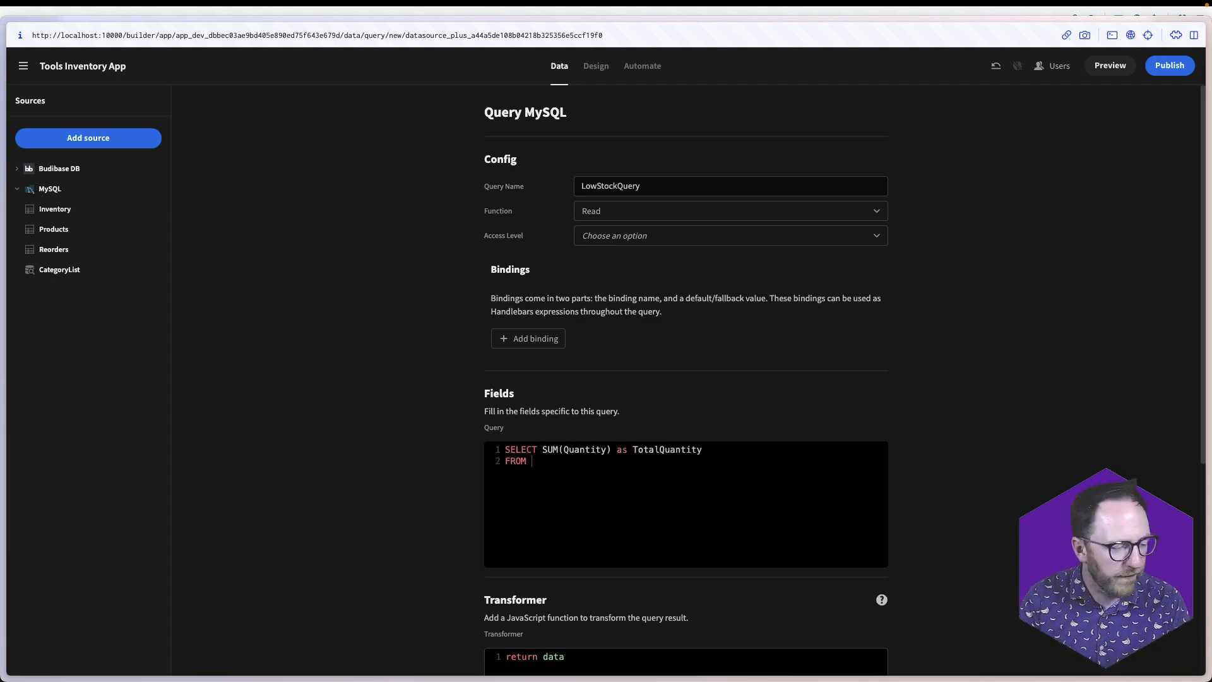
pyautogui.write('Inventory')
pyautogui.press('Return')
pyautogui.write('GR')
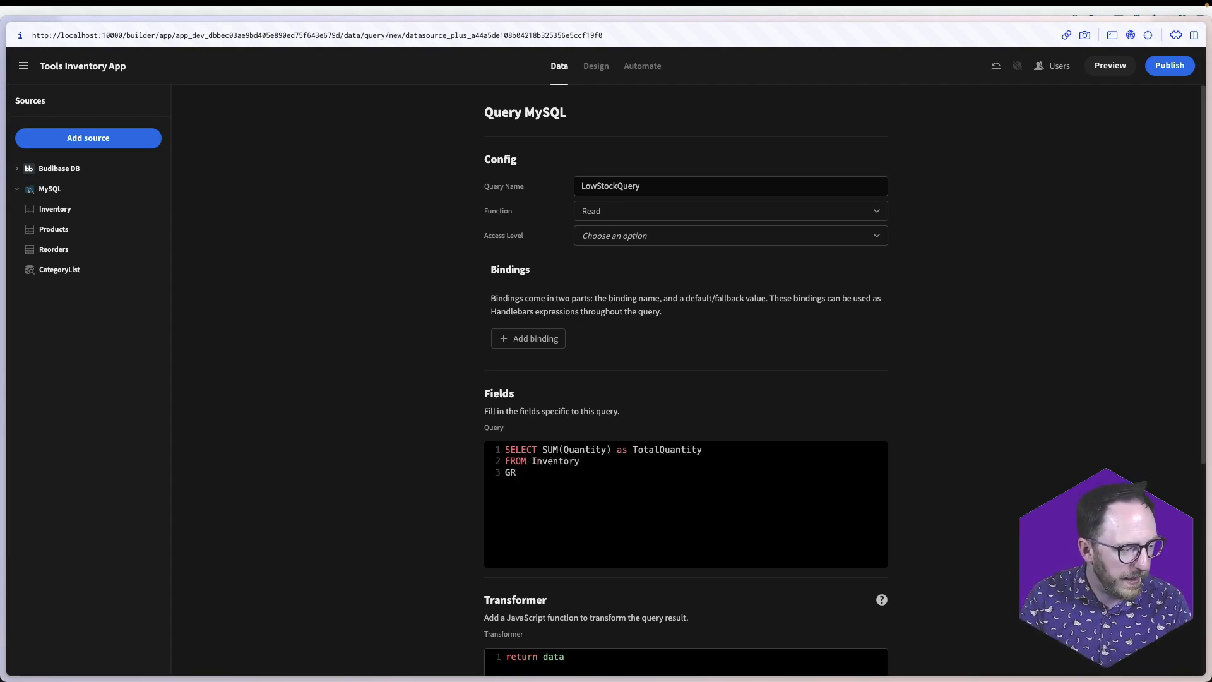
pyautogui.write('OUP BY ')
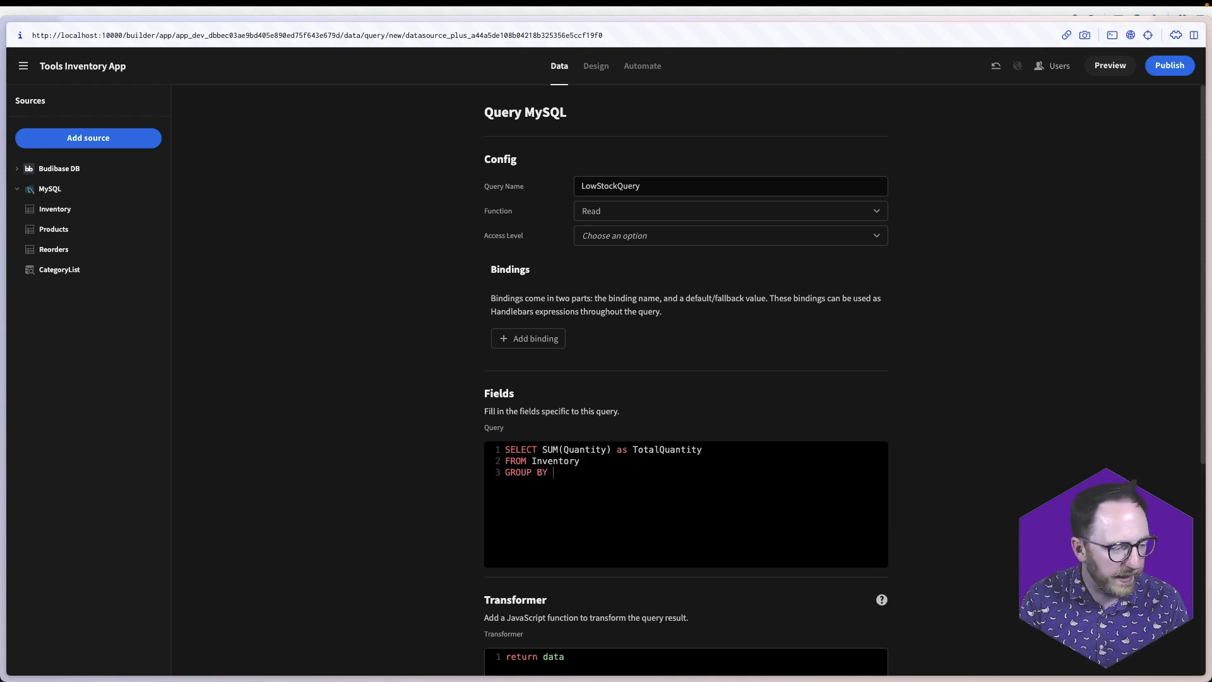
pyautogui.write('ProductID')
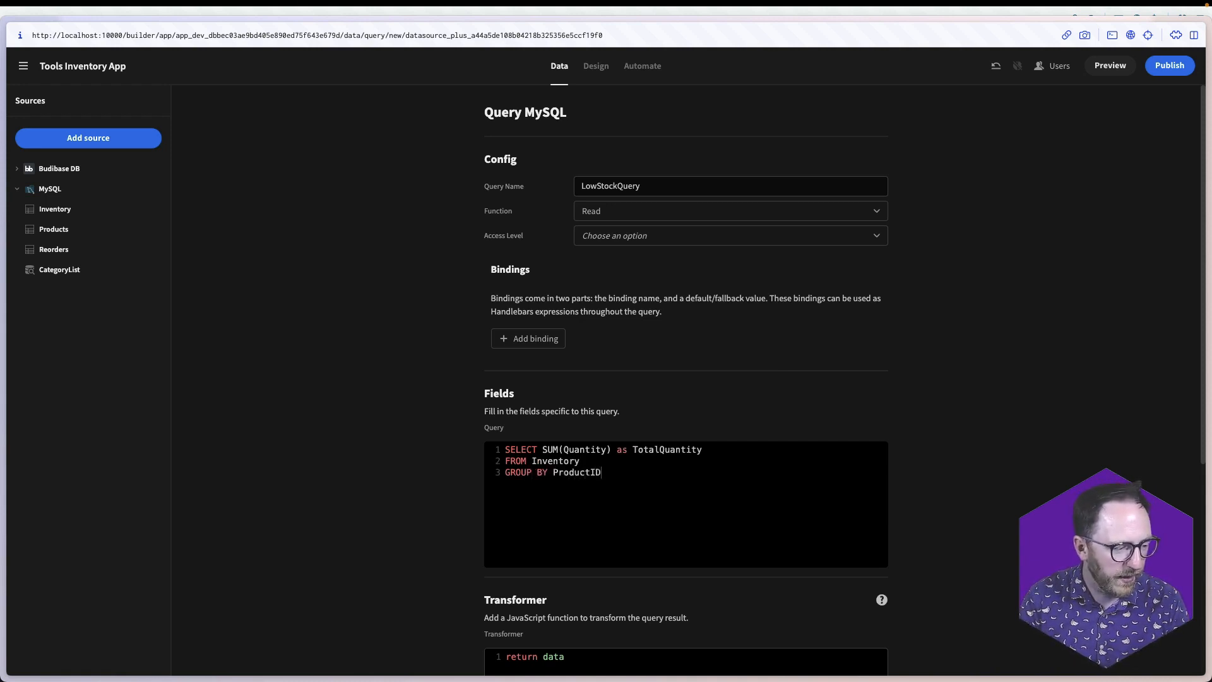
# Add ProductID as a second selected column after TotalQuantity in the query's SELECT line
pyautogui.write('OD')
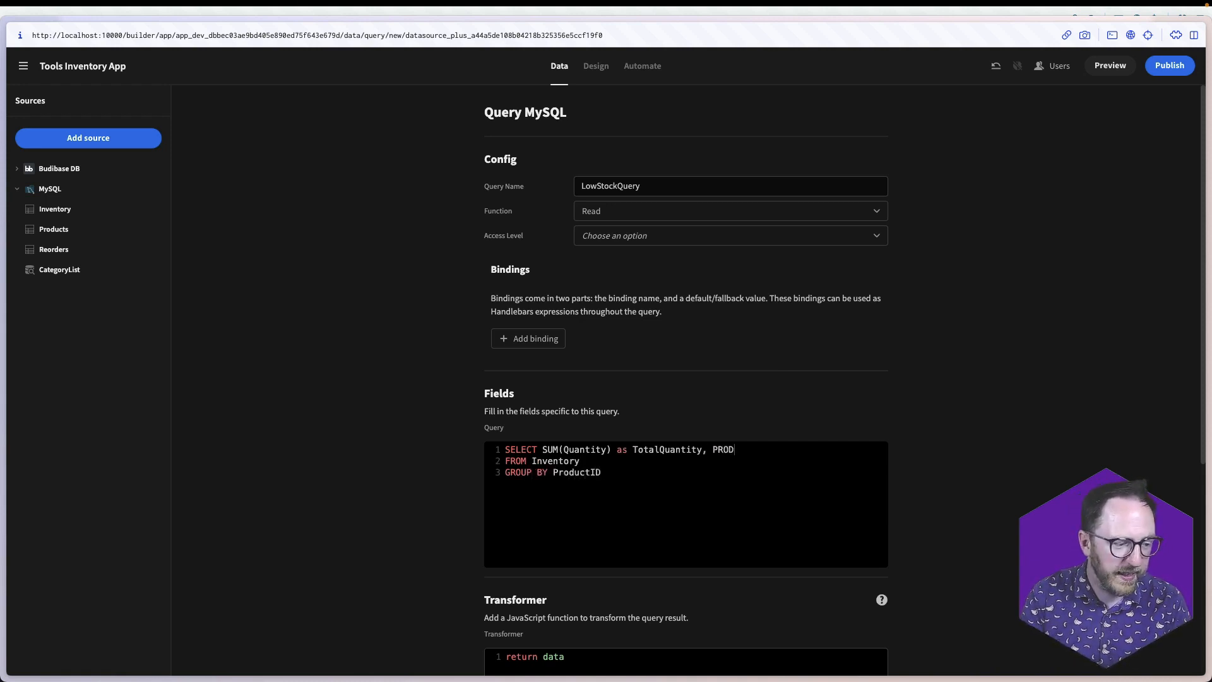
pyautogui.press('BackSpace')
pyautogui.press('BackSpace')
pyautogui.press('BackSpace')
pyautogui.write('roduct')
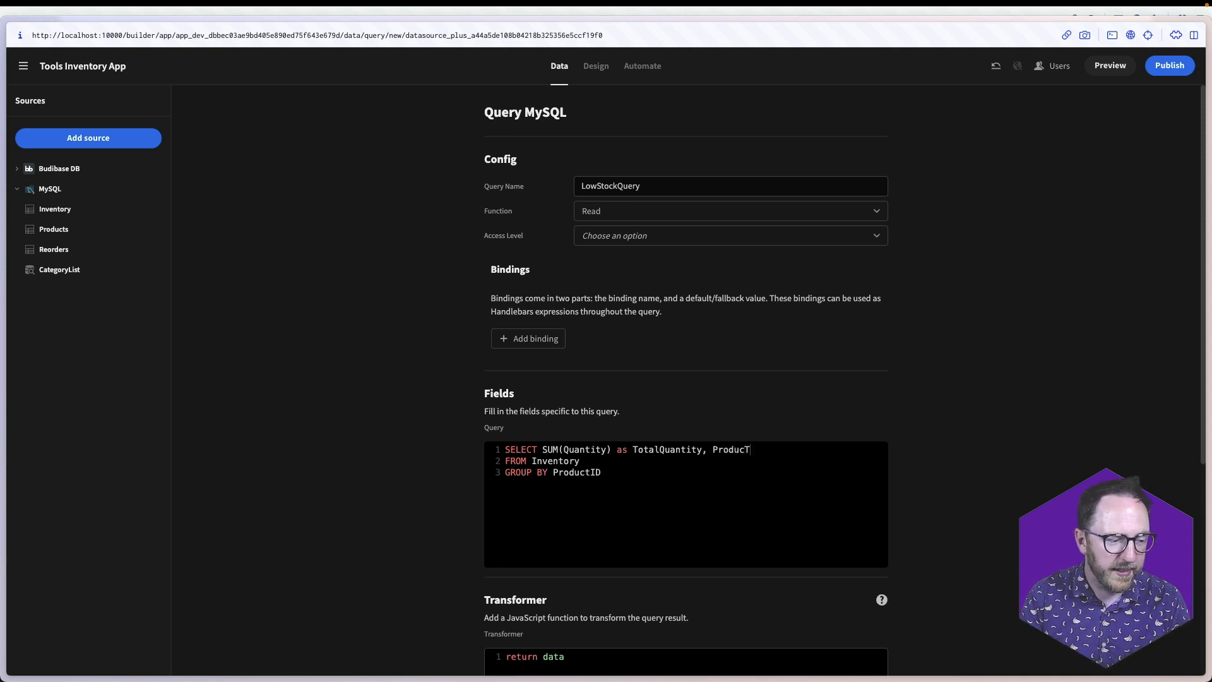
pyautogui.write('ID')
pyautogui.scroll(-5, 707, 566)
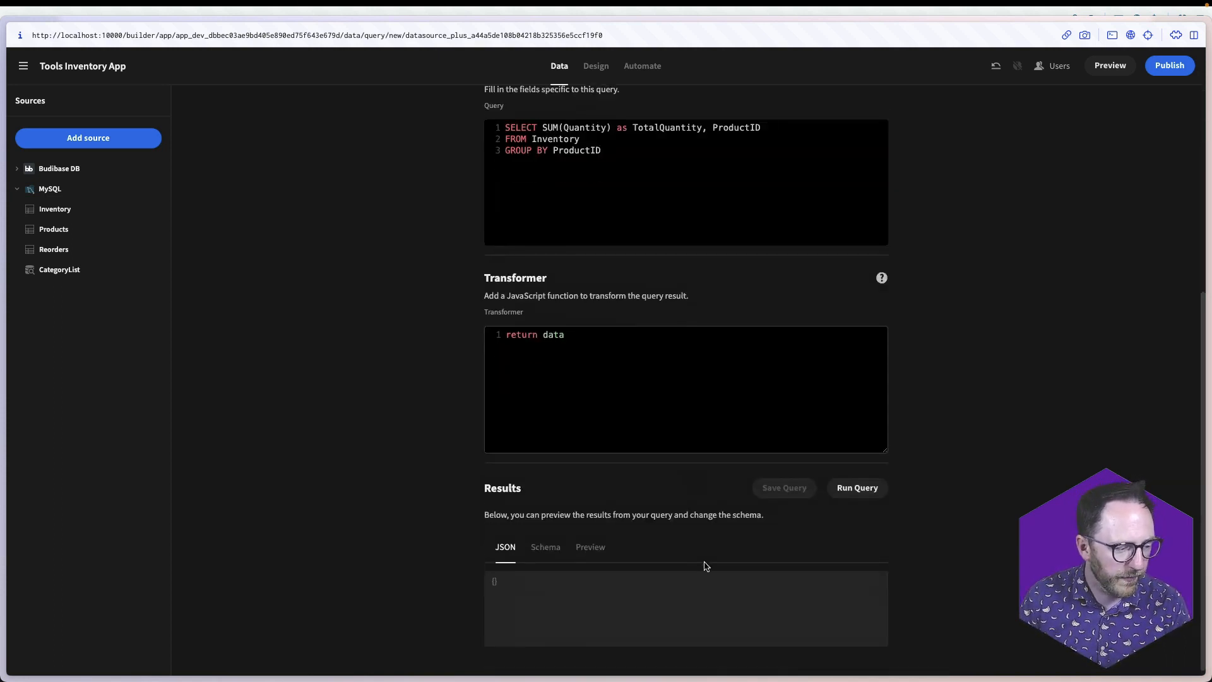
# Run the query and review the total quantity per product in the results preview
pyautogui.click(857, 487)
pyautogui.click(590, 546)
pyautogui.scroll(-2, 682, 514)
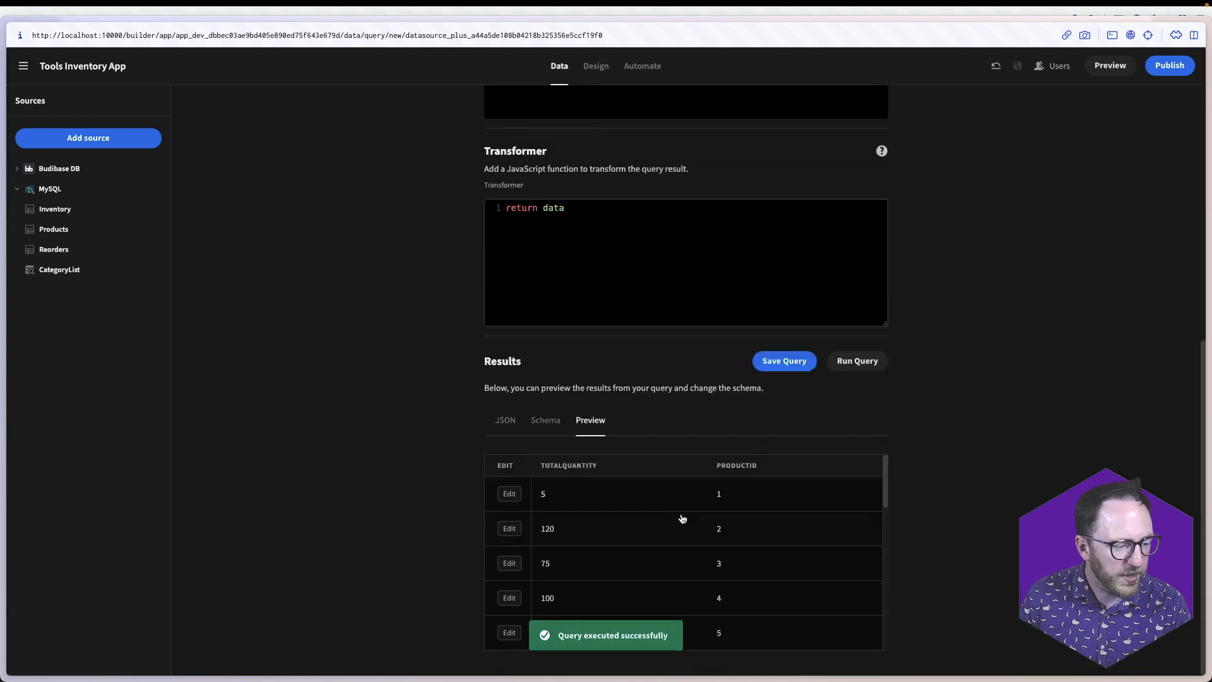
pyautogui.scroll(-5, 582, 560)
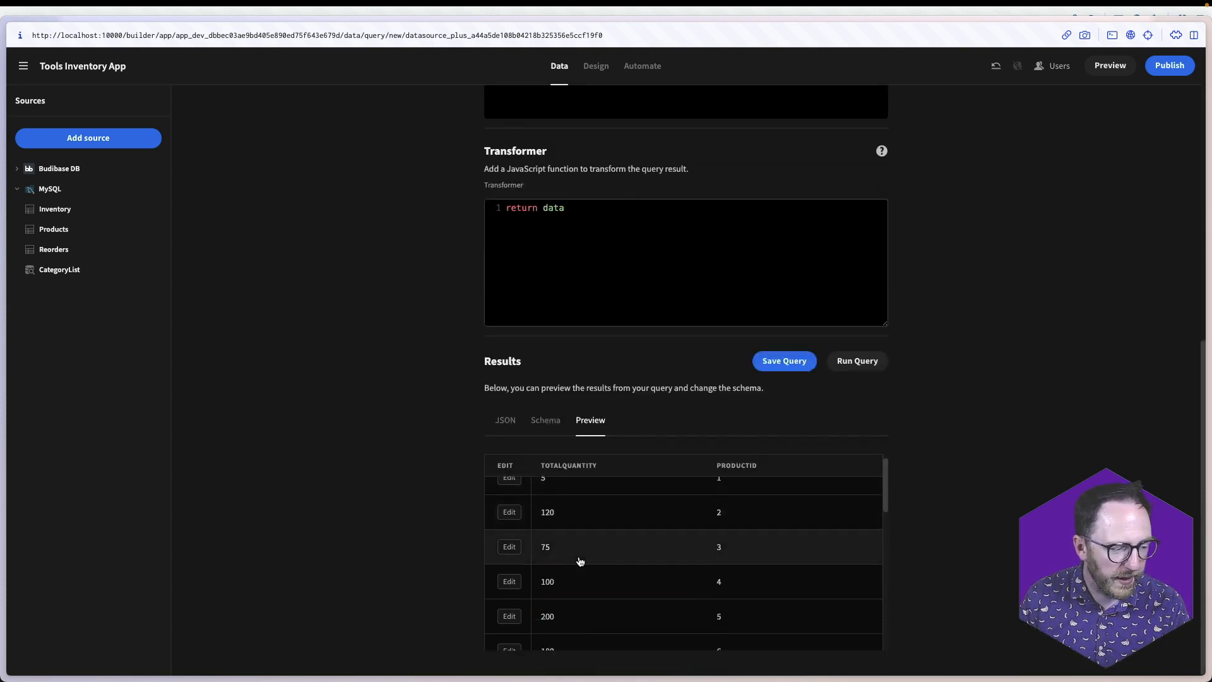
pyautogui.scroll(-2, 714, 598)
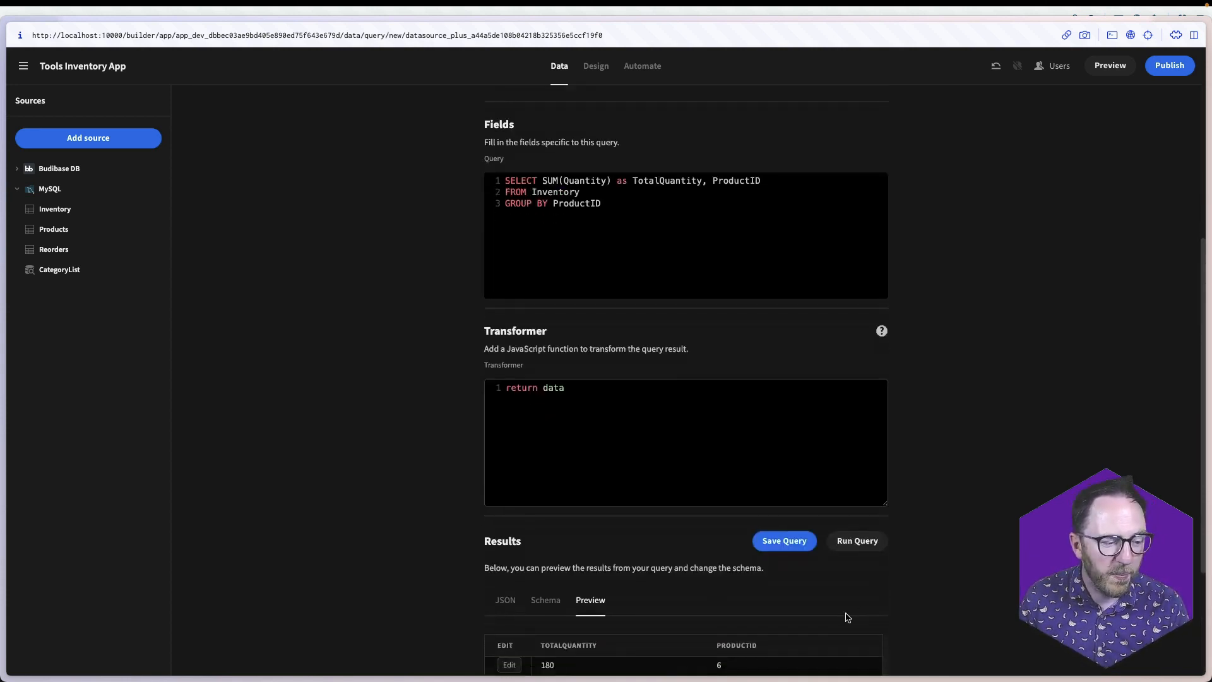
pyautogui.scroll(-2, 844, 616)
pyautogui.scroll(-1, 847, 616)
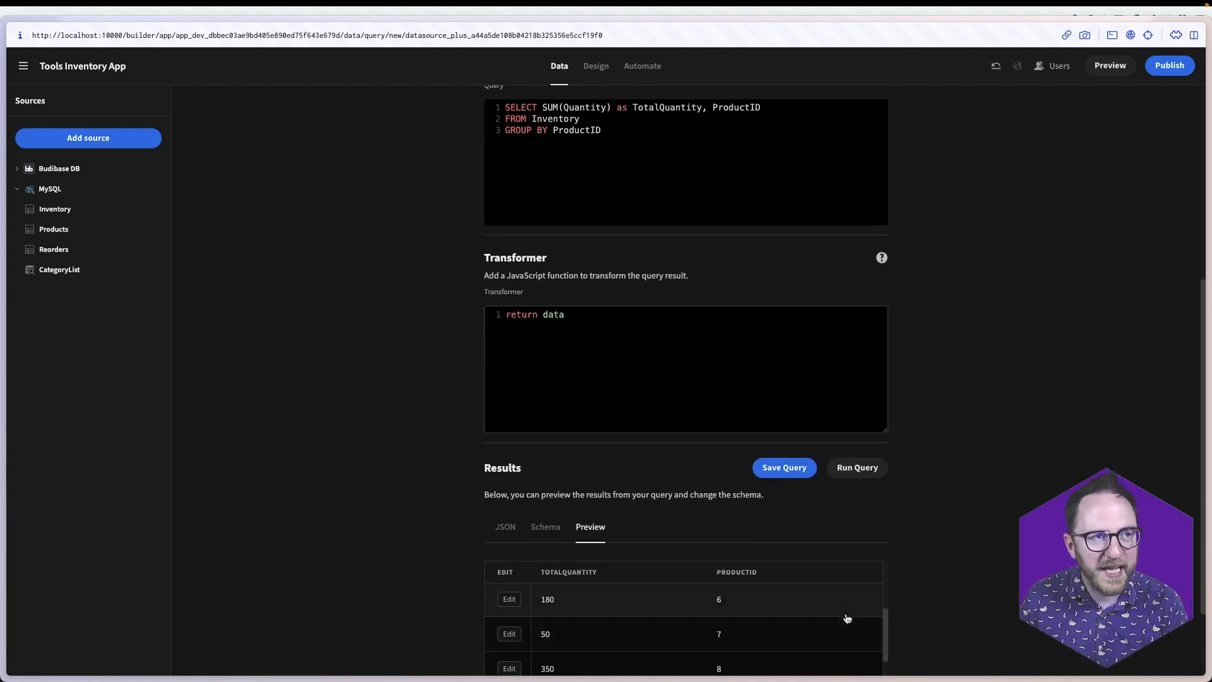
# Add the line "JOIN Products ON Inventory.ProductID = Products.ProductID" between the query's FROM and GROUP BY lines
pyautogui.scroll(3, 653, 510)
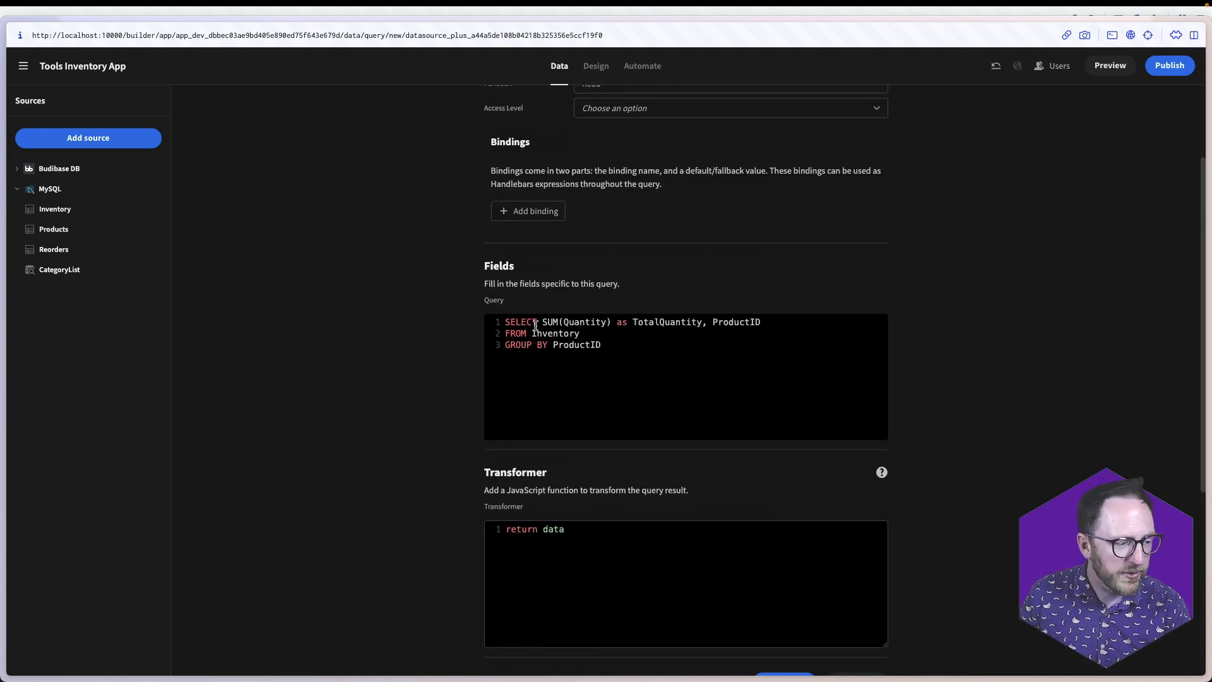
pyautogui.press('Return')
pyautogui.write('JOIN Products')
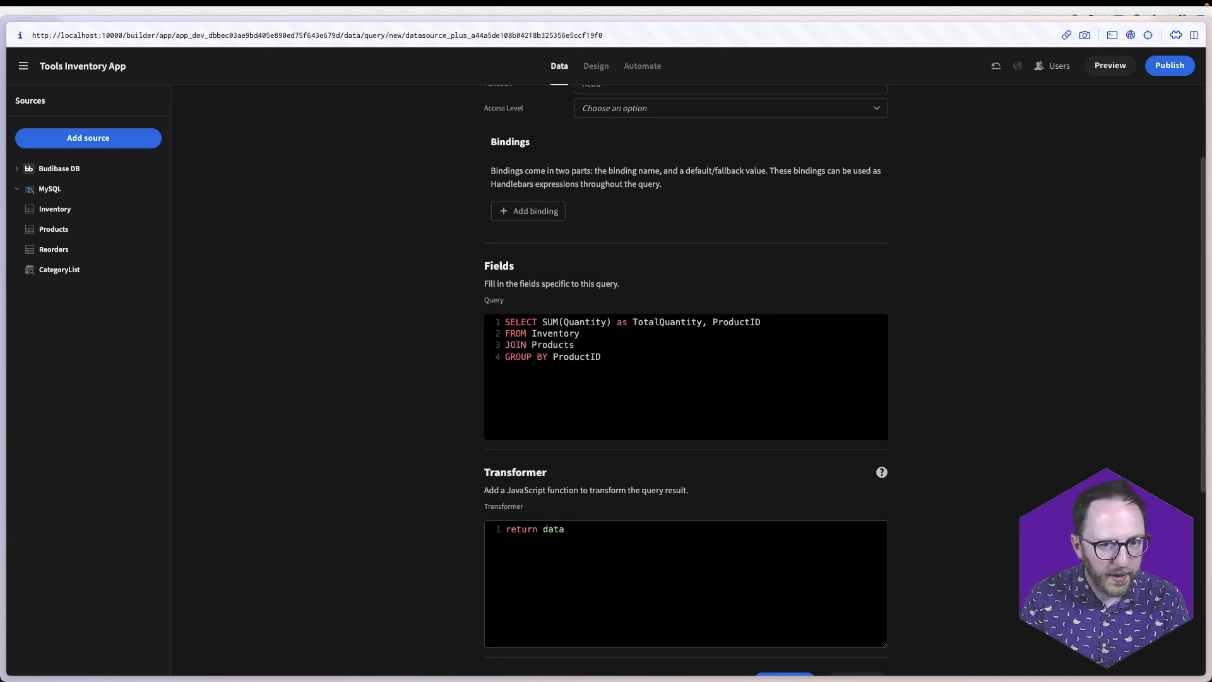
pyautogui.write(' ON Inventory.')
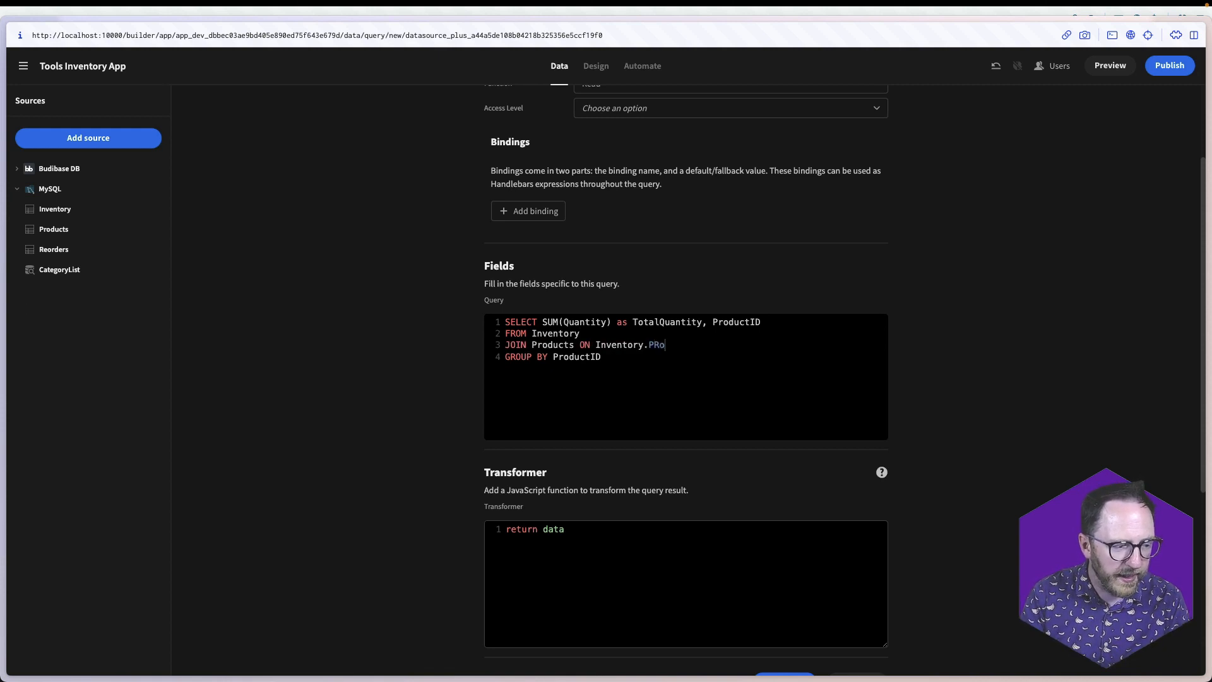
pyautogui.write('PRo')
pyautogui.press('Return')
pyautogui.write('= P')
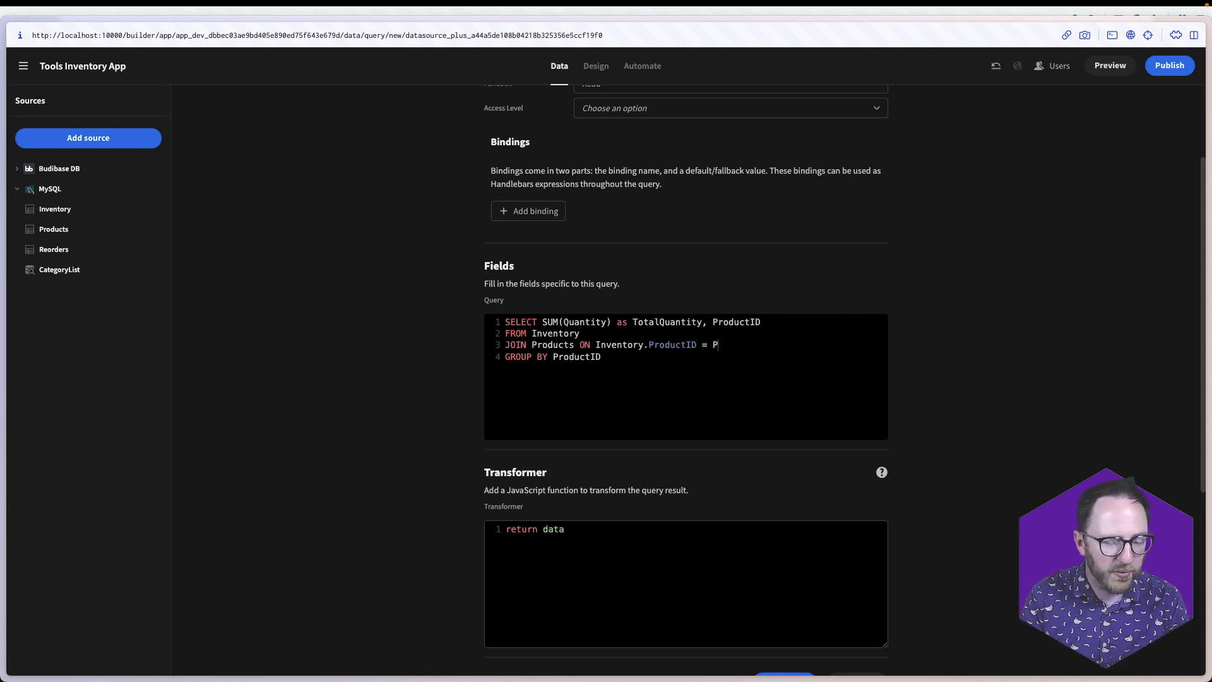
pyautogui.write('roducts.Pr')
pyautogui.press('Return')
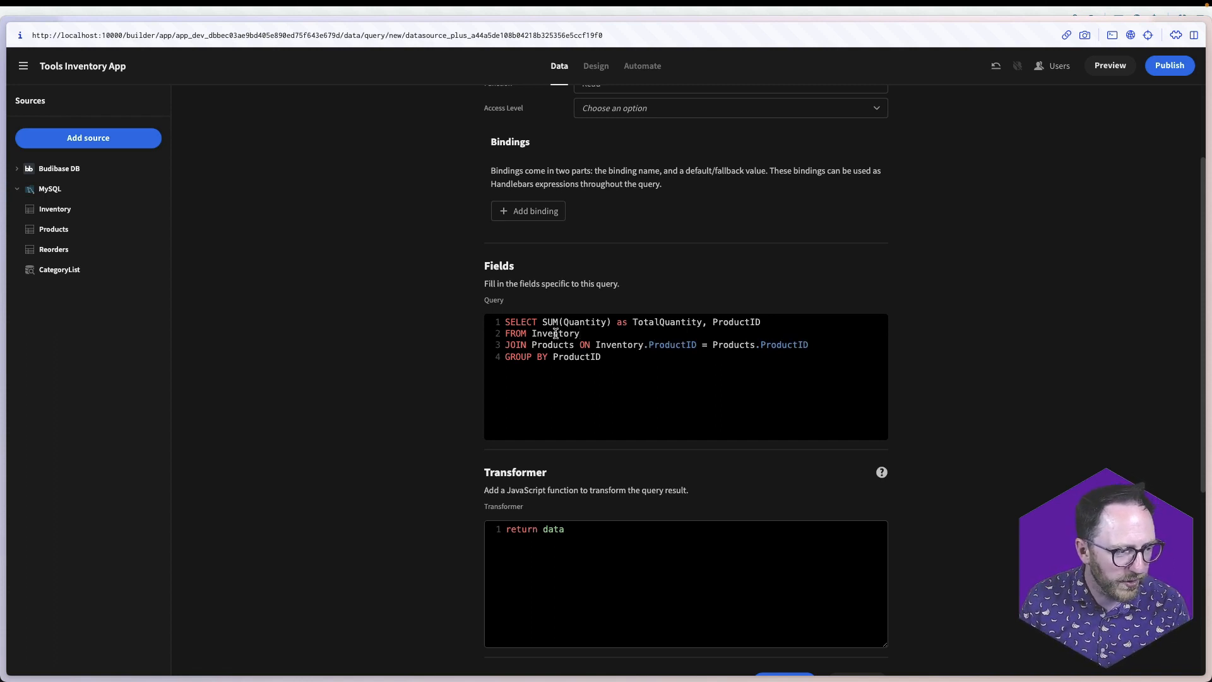
# Add "Products.ProductName as ProductName," to the SELECT list on a new line after ProductID
pyautogui.moveTo(558, 322); pyautogui.dragTo(687, 321)
pyautogui.click(776, 322)
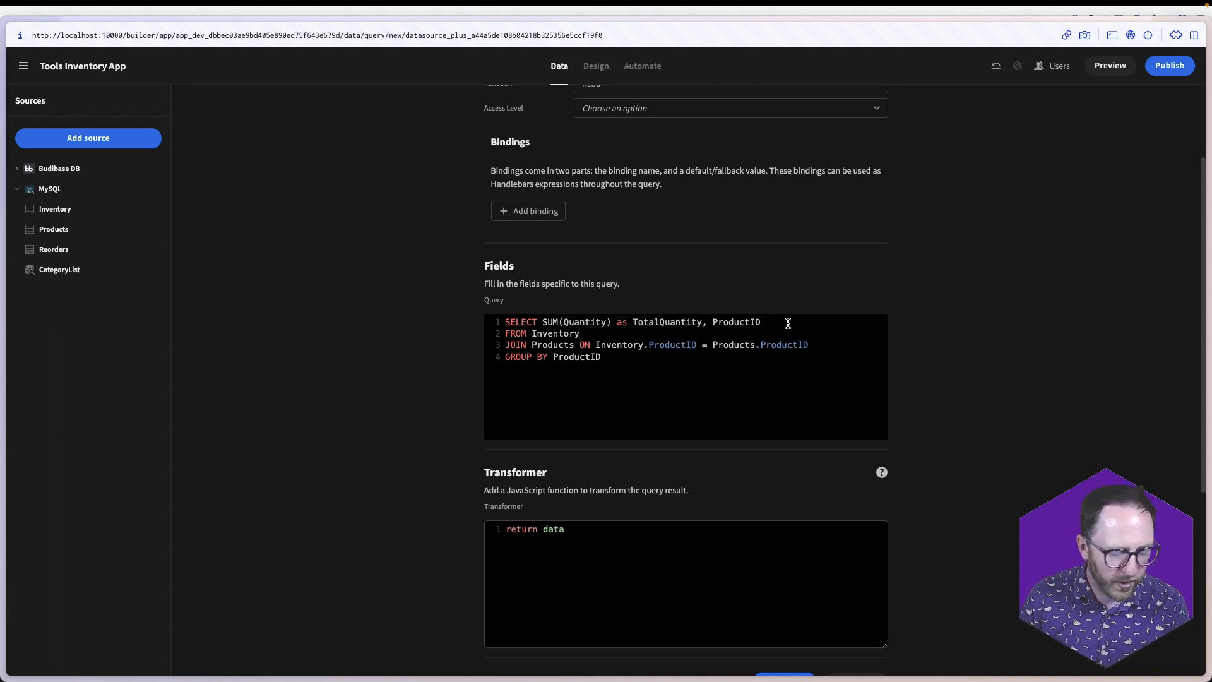
pyautogui.press('Return')
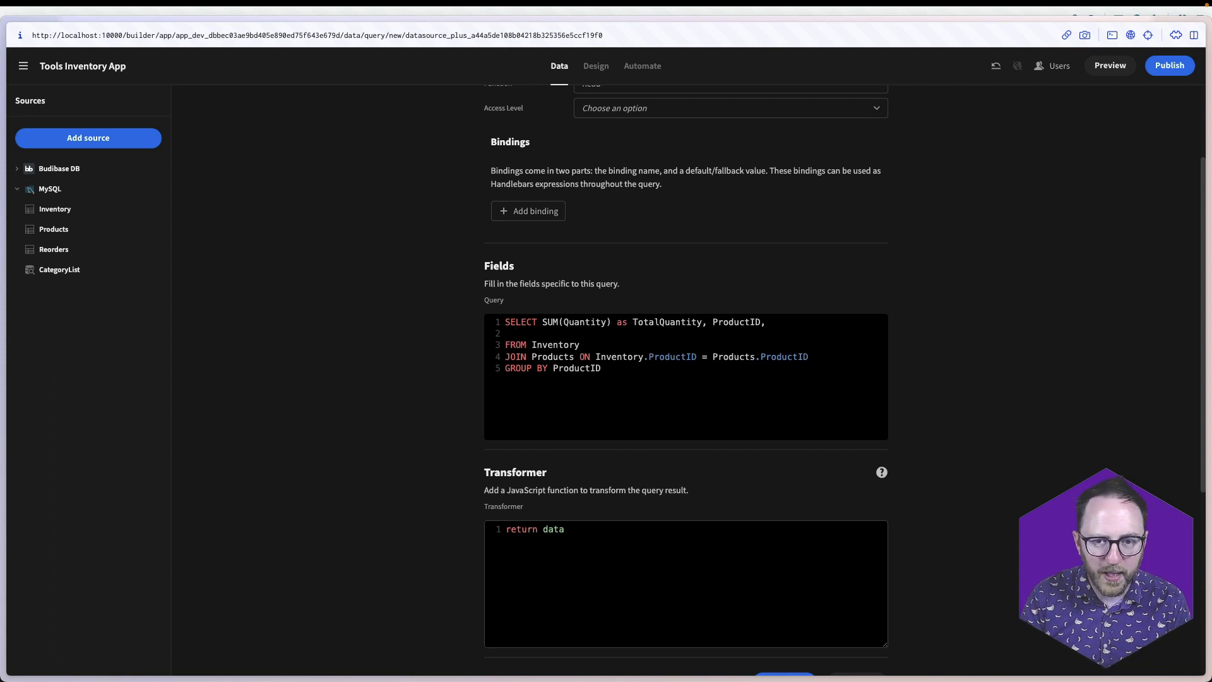
pyautogui.write('Pr')
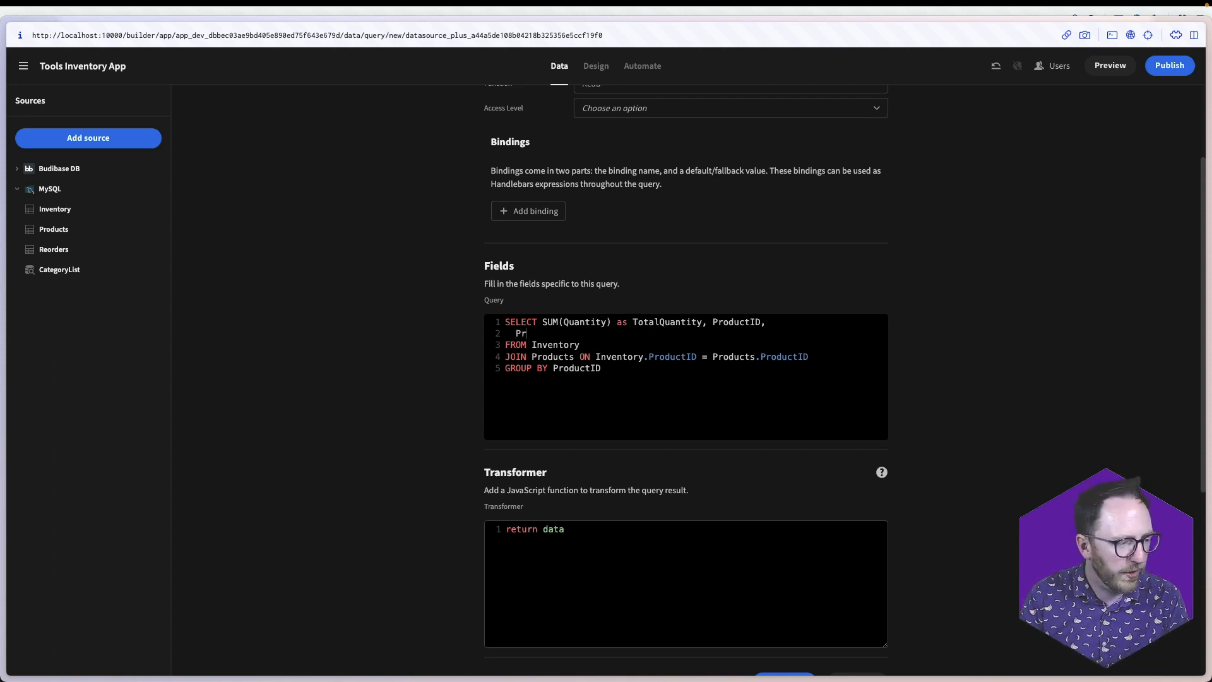
pyautogui.write('oducts.Pr')
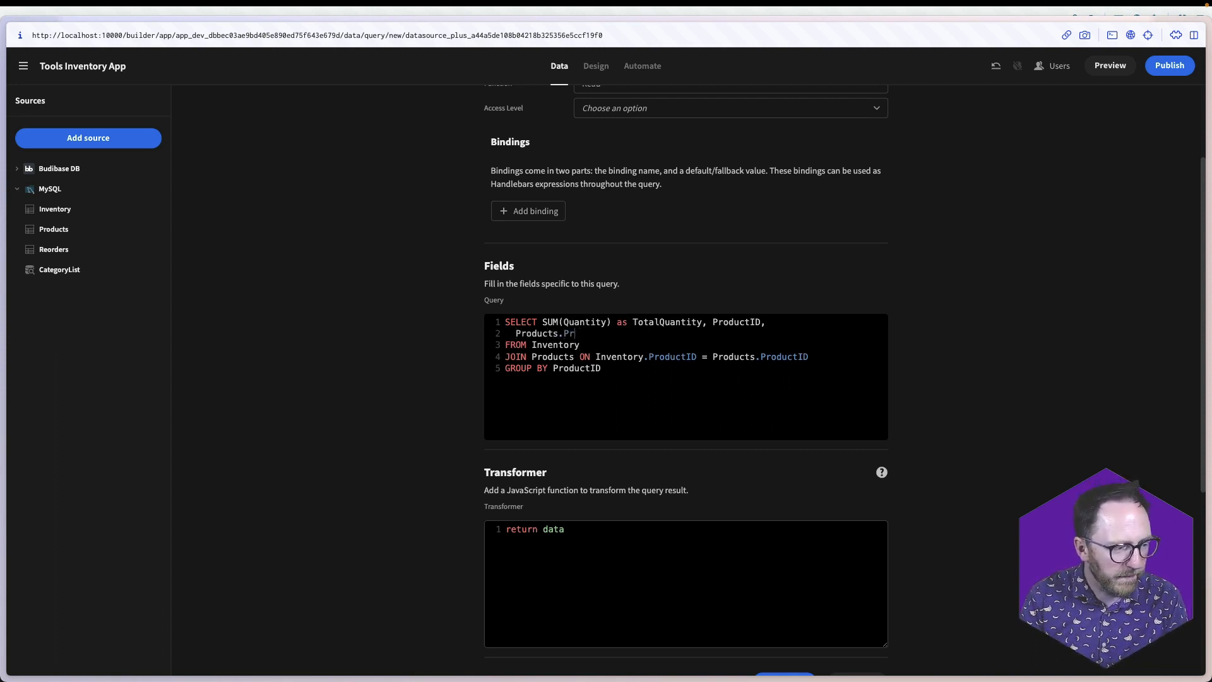
pyautogui.write('oductName as ProductNa')
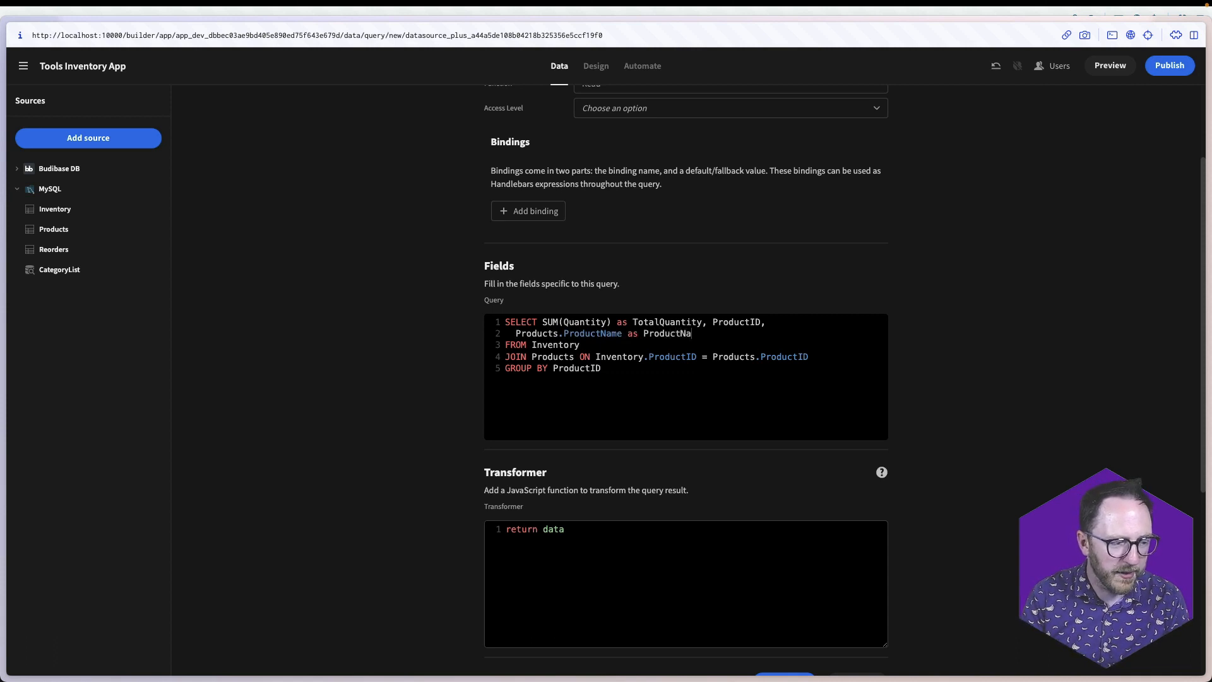
pyautogui.write('me,')
# Add the Products table's Description, Image and Category to the SELECT list, each aliased with its own name, and run the query
pyautogui.press('Return')
pyautogui.write('Products.')
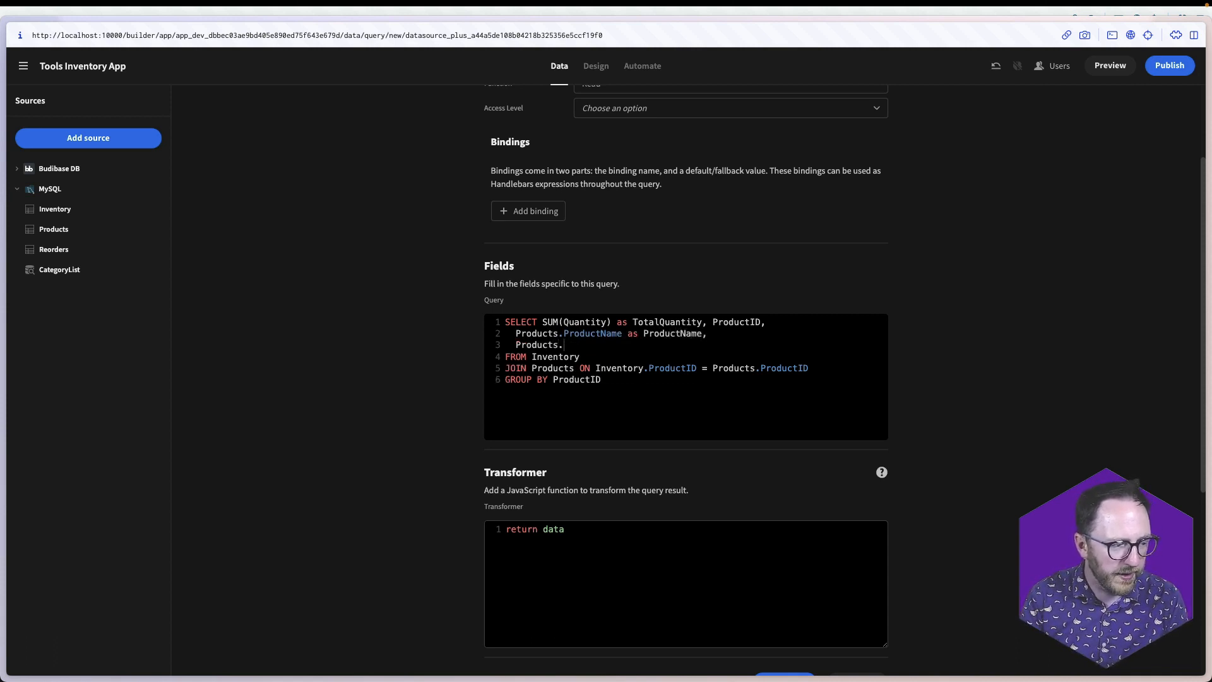
pyautogui.write('Description as Description,')
pyautogui.press('Return')
pyautogui.write('Products.Image as Image,')
pyautogui.press('Return')
pyautogui.write('Produ')
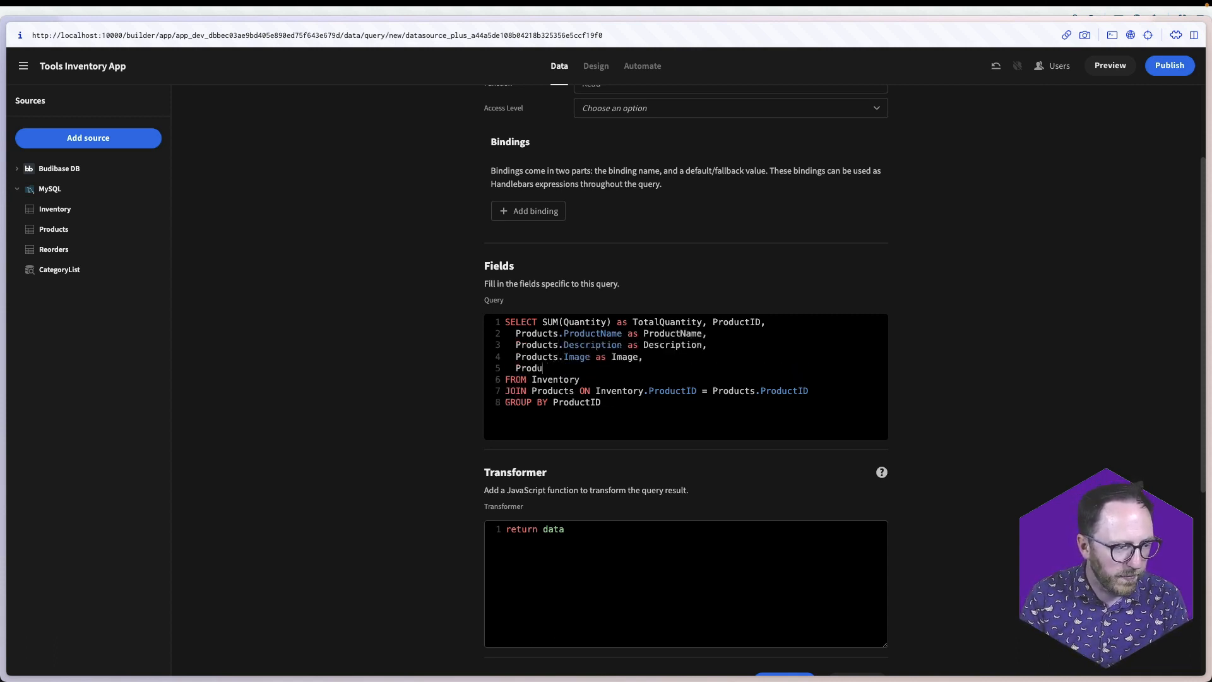
pyautogui.write('cts.Ca')
pyautogui.scroll(-5, 875, 417)
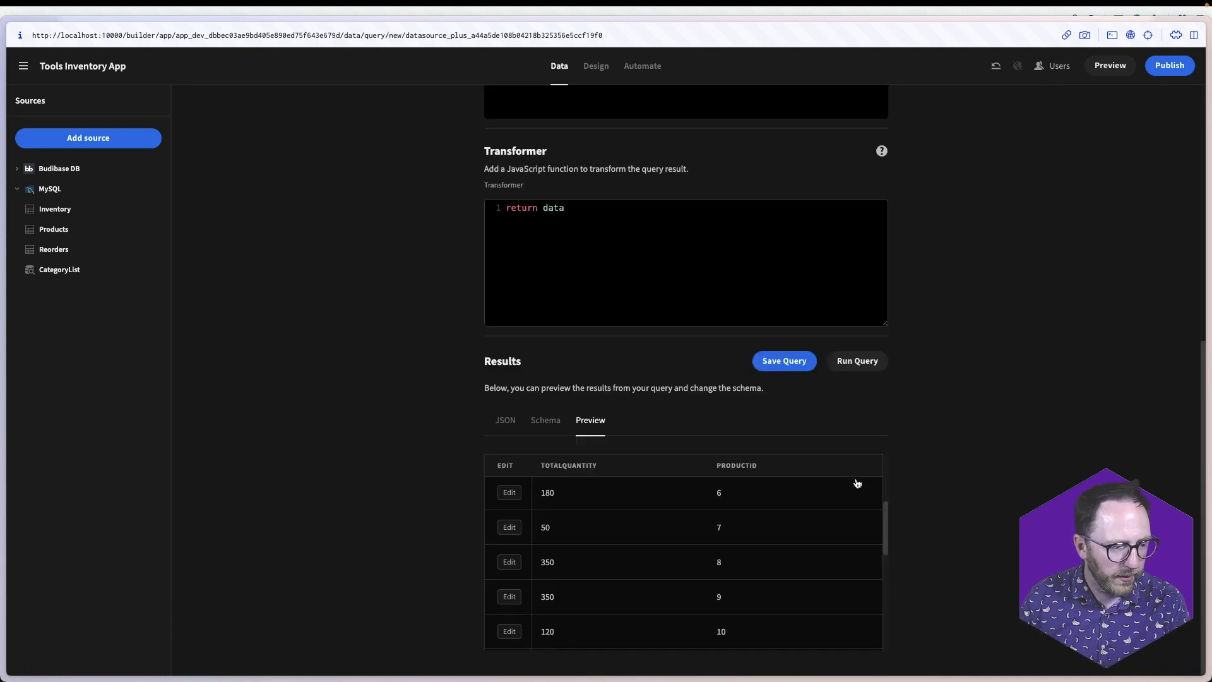
pyautogui.click(860, 363)
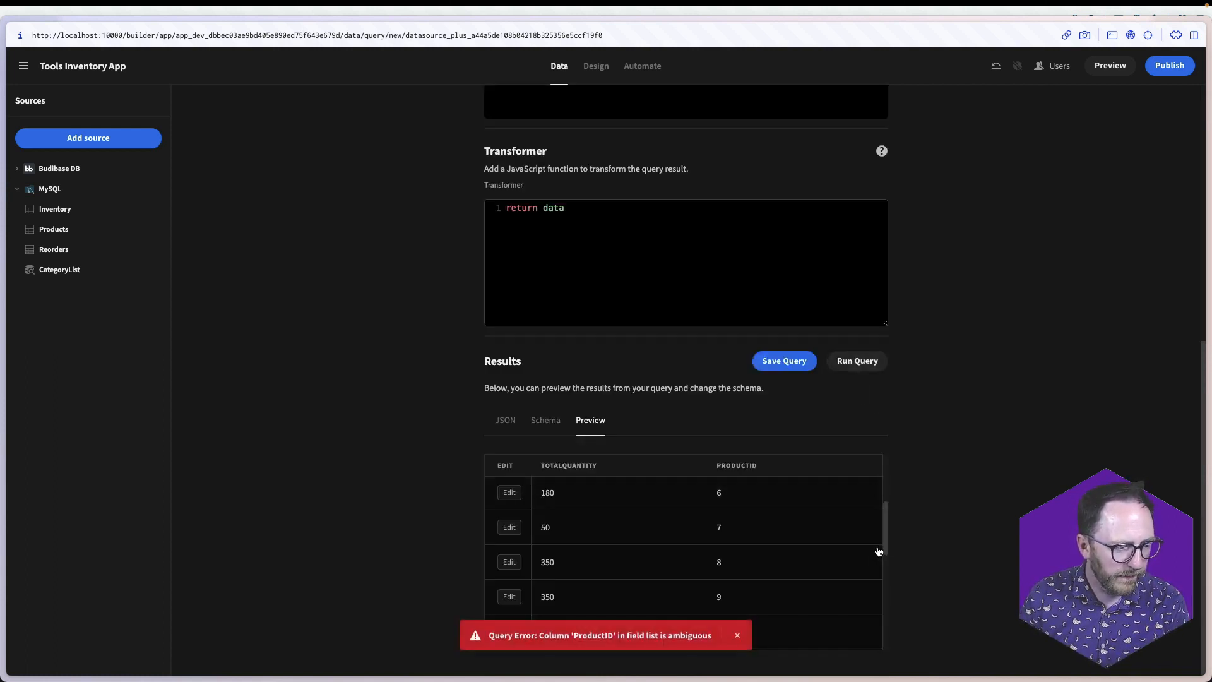
# Qualify the GROUP BY column as Inventory.ProductID and run the query again
pyautogui.scroll(2, 883, 548)
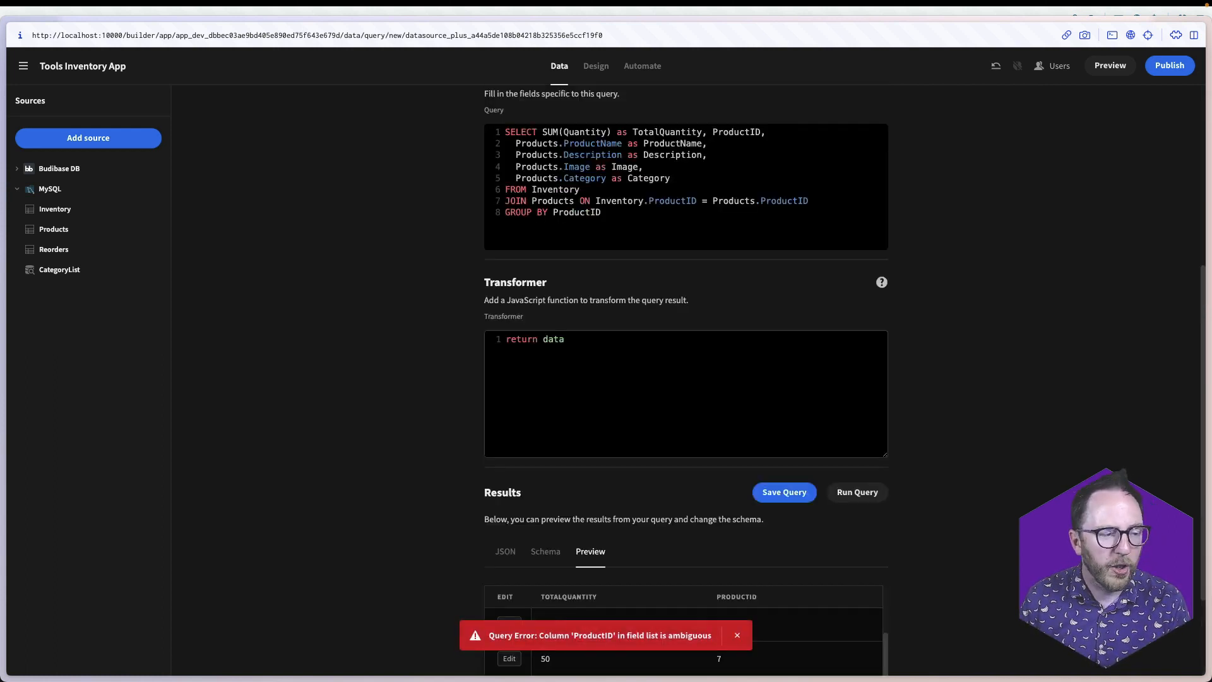
pyautogui.click(554, 214)
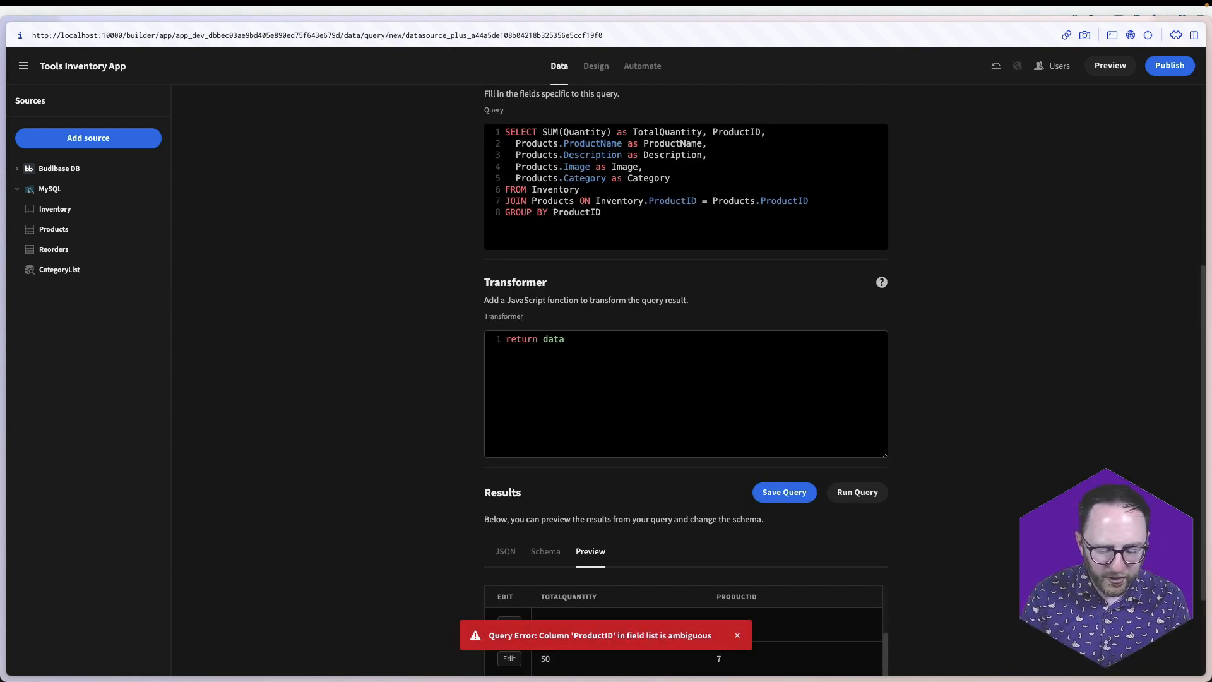
pyautogui.write('Inventory.')
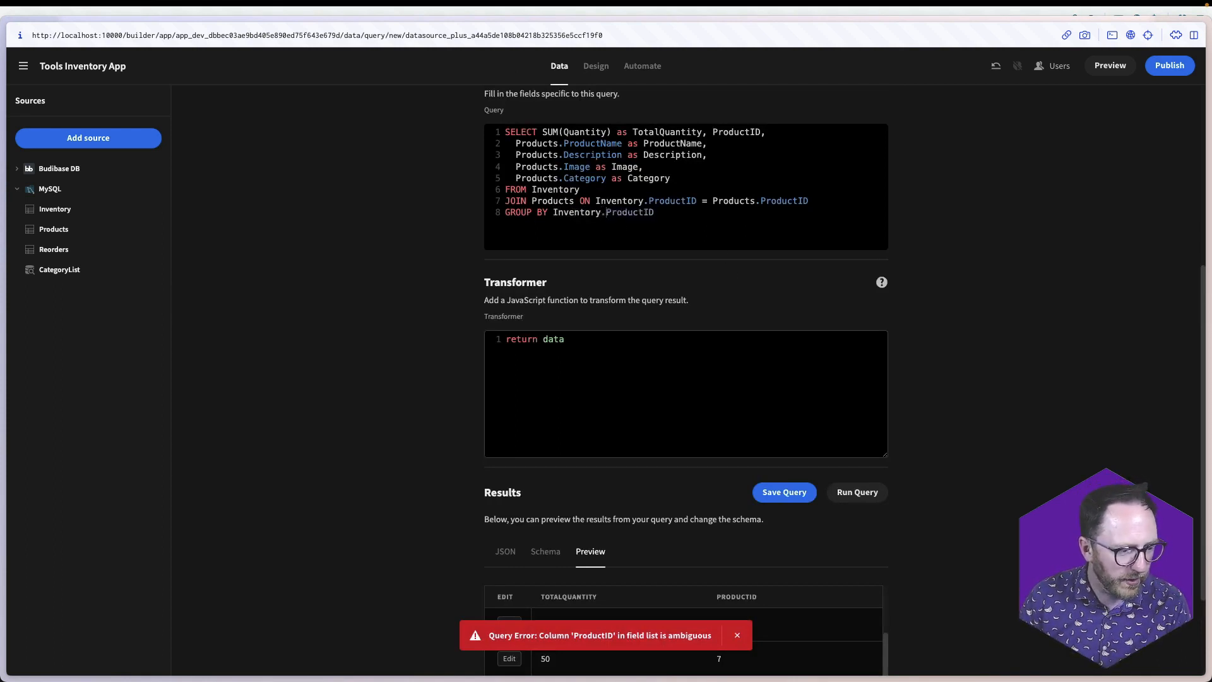
pyautogui.click(858, 496)
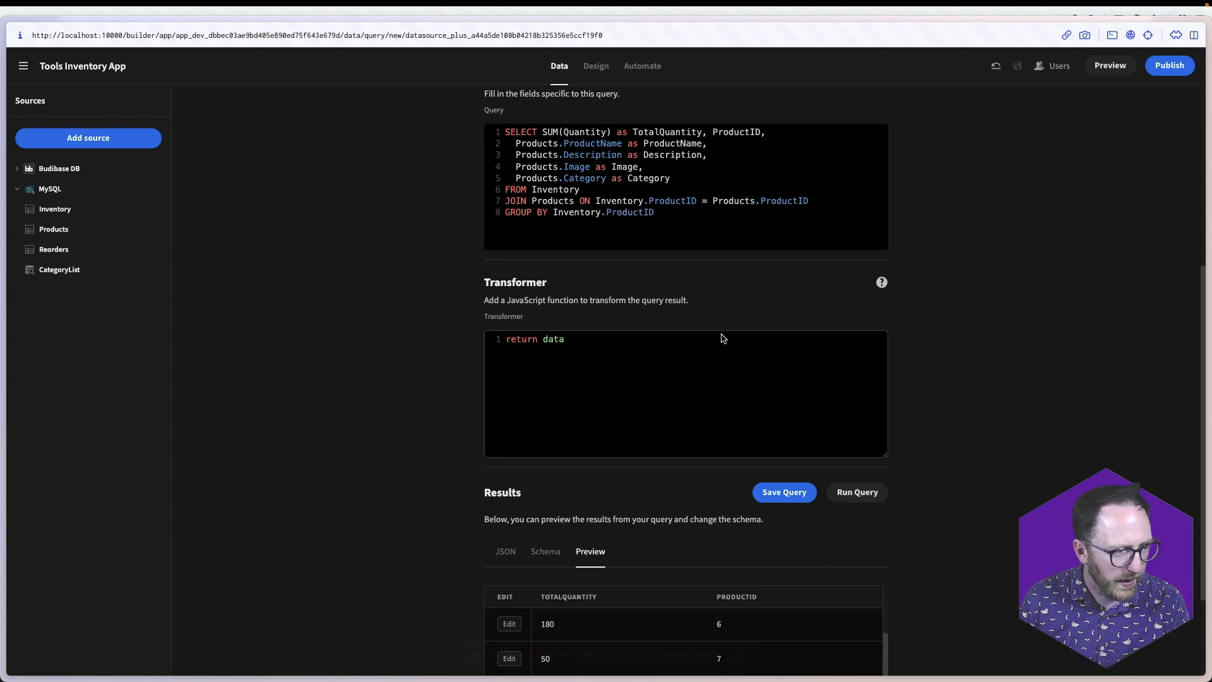
# Change the selected ProductID to "Inventory.ProductID as ProductID" on its own line and rerun the query
pyautogui.click(712, 128)
pyautogui.write('Inveon')
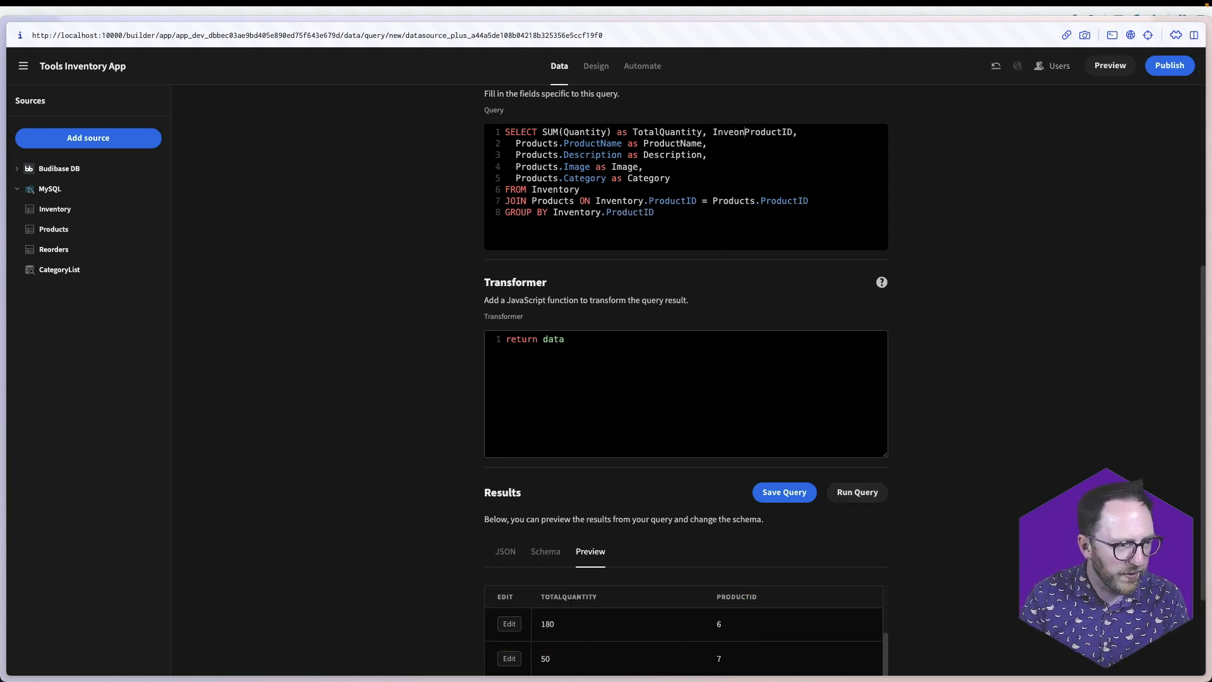
pyautogui.press('BackSpace')
pyautogui.press('BackSpace')
pyautogui.write('ntory.')
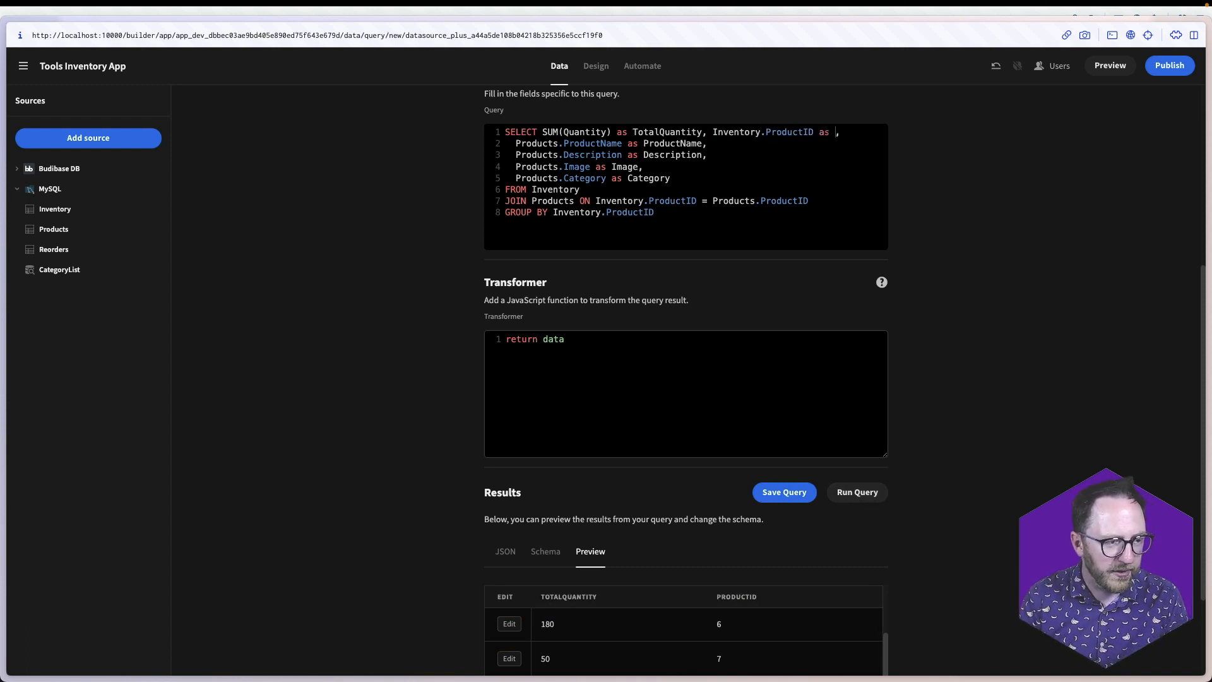
pyautogui.write('ProductID')
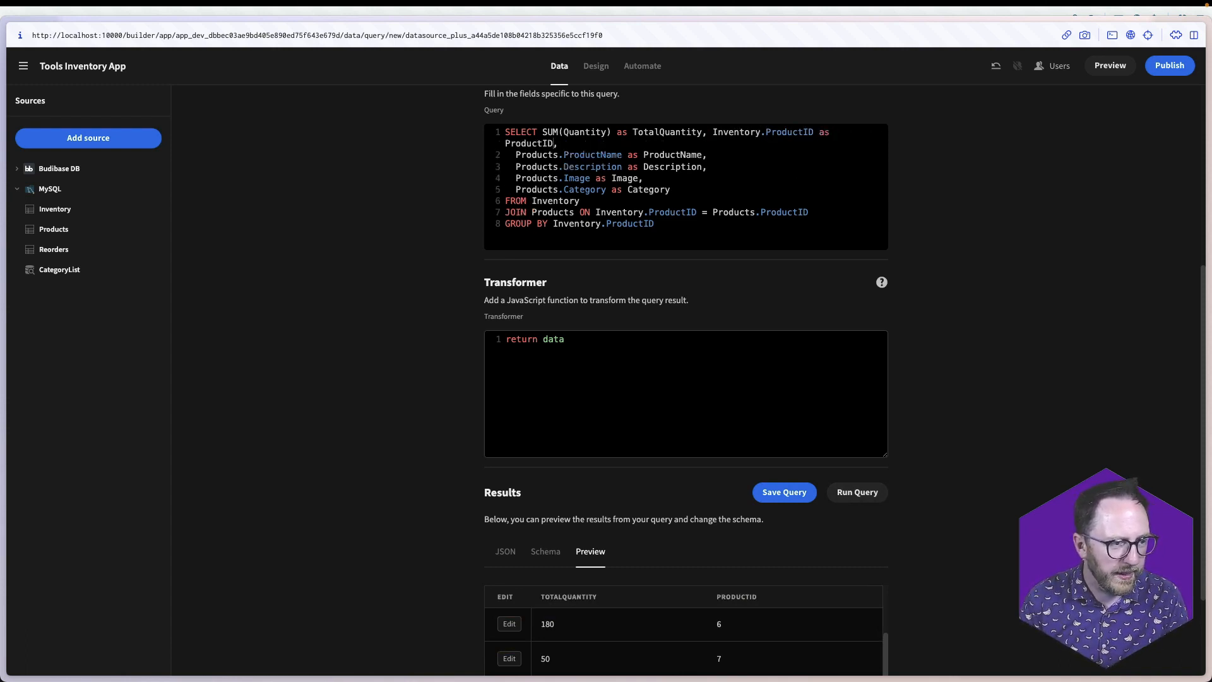
pyautogui.click(715, 134)
pyautogui.press('Return')
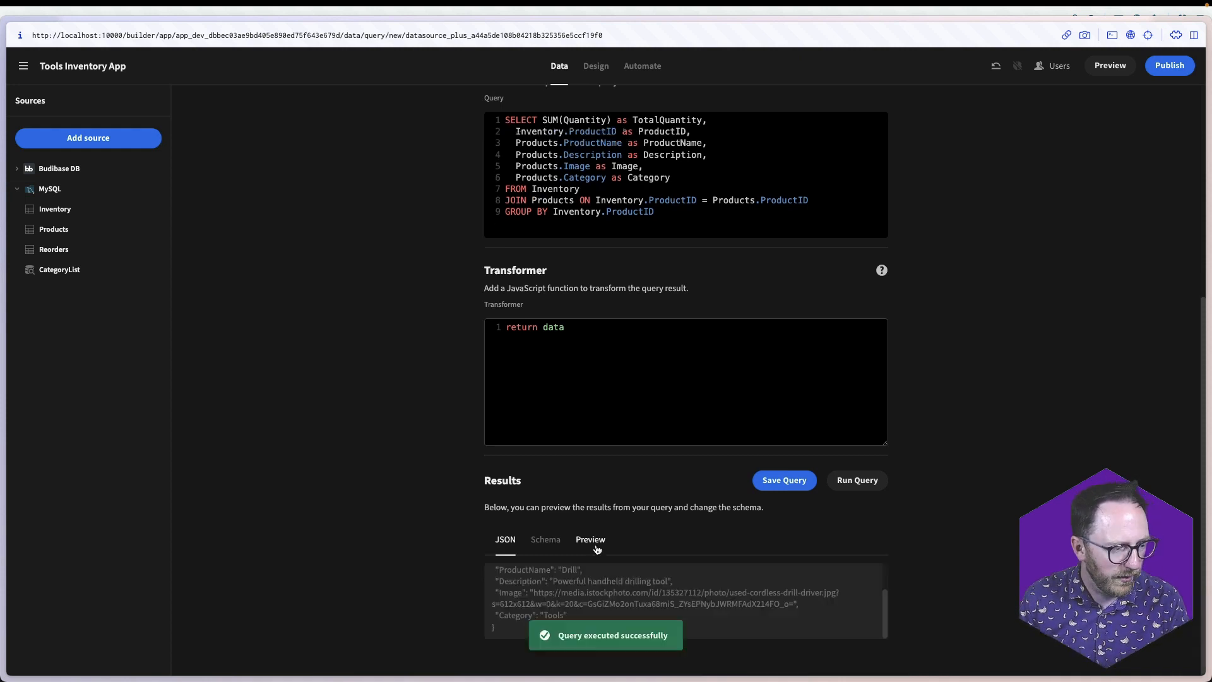
# Set the TotalQuantity field's type to Number in the query's result schema and save the query
pyautogui.click(596, 546)
pyautogui.scroll(-2, 751, 573)
pyautogui.click(555, 424)
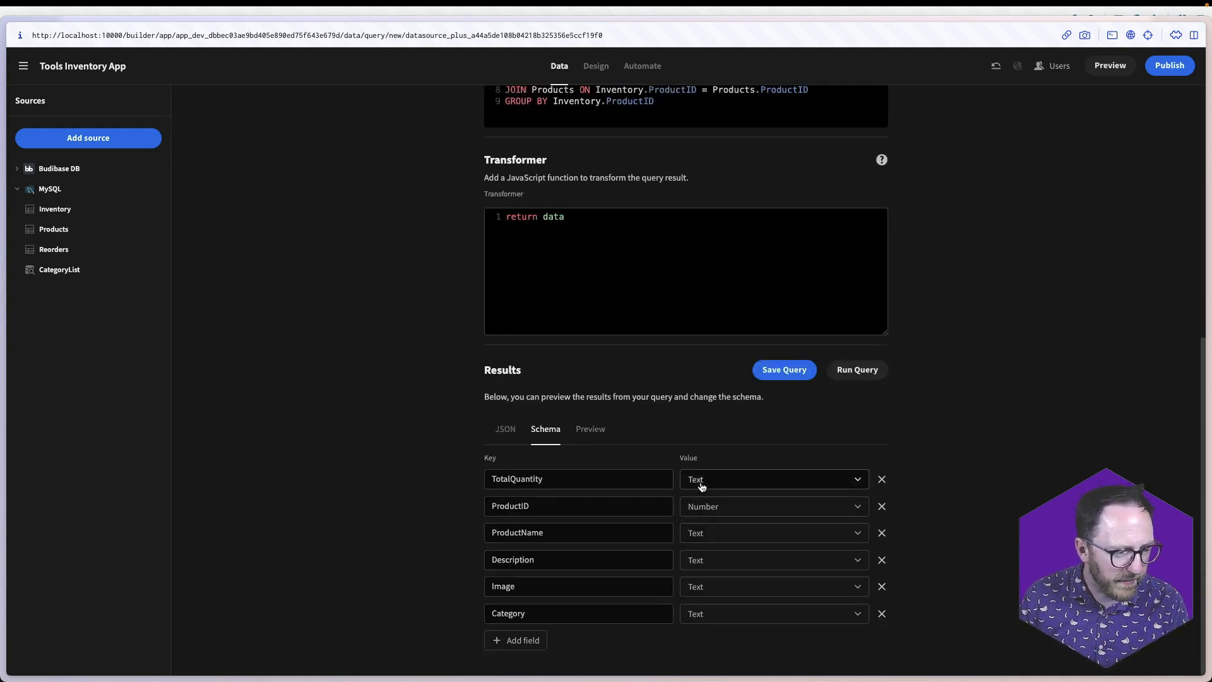
pyautogui.click(746, 486)
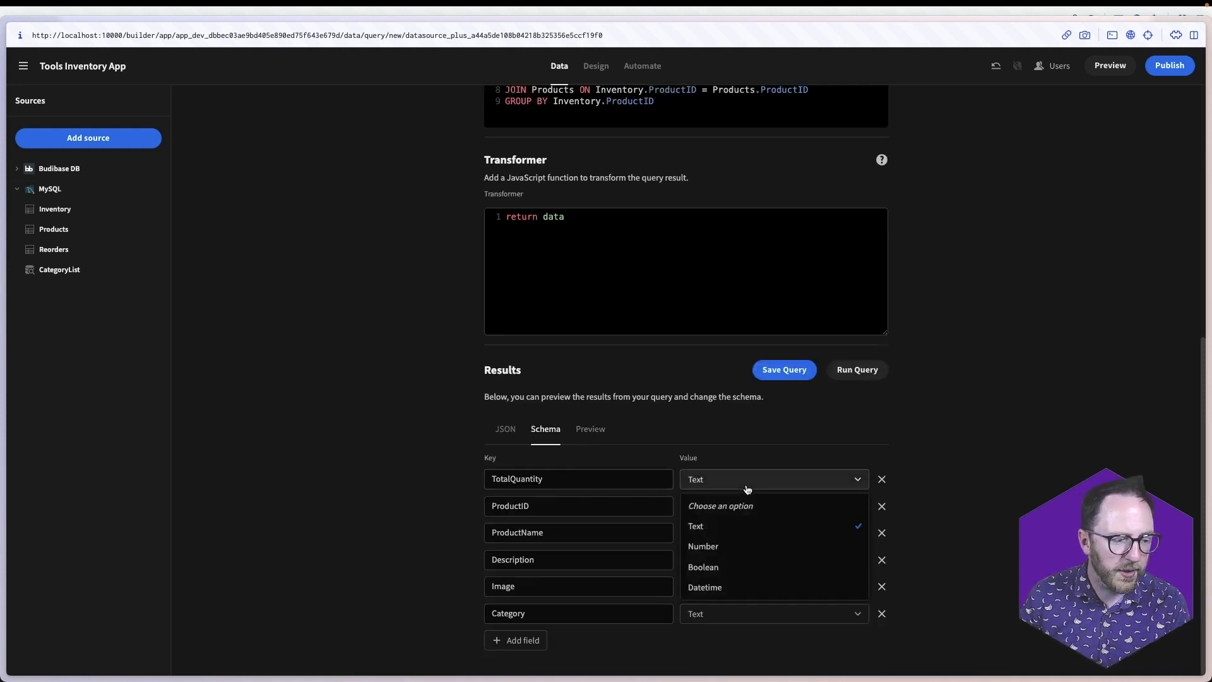
pyautogui.click(730, 545)
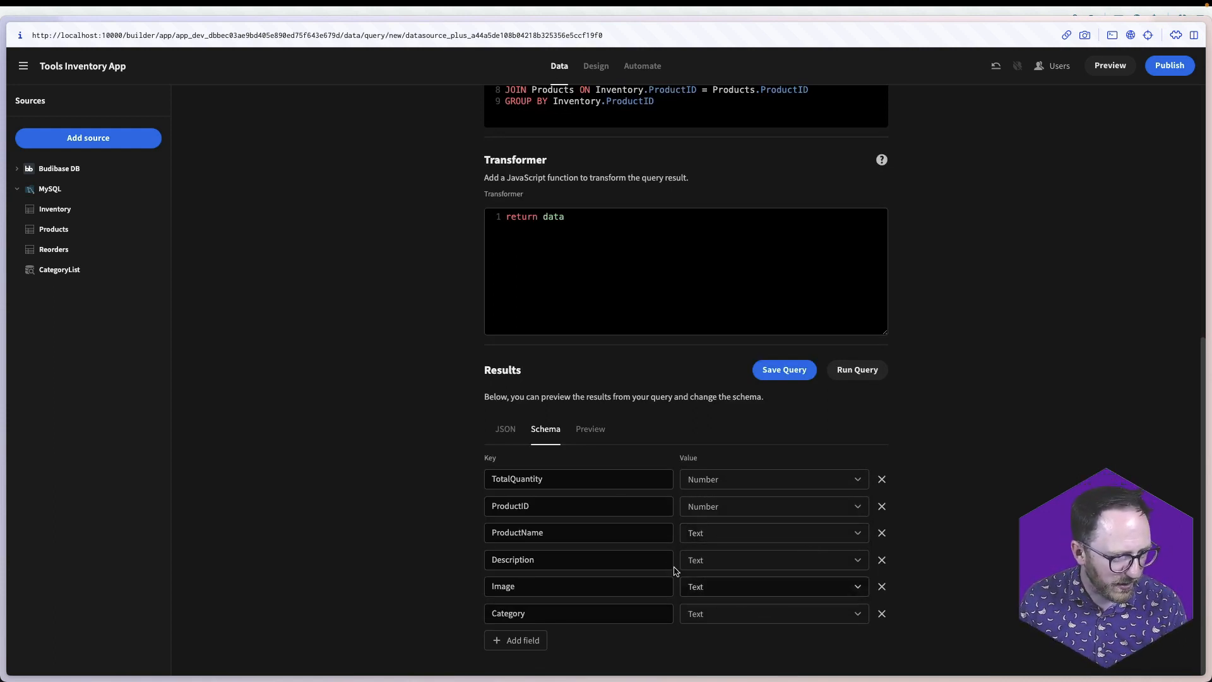
pyautogui.click(807, 369)
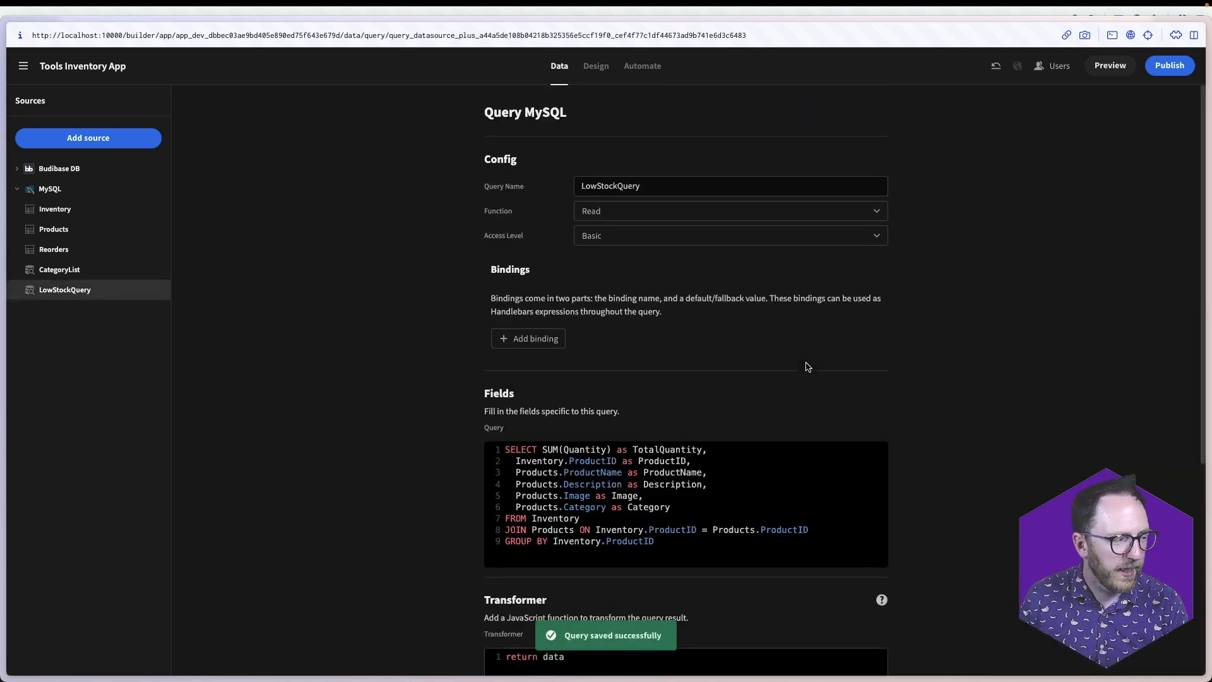
# Add a container to the home screen's design directly below SearchContainer and name it LowStockContainer
pyautogui.click(596, 66)
pyautogui.click(95, 169)
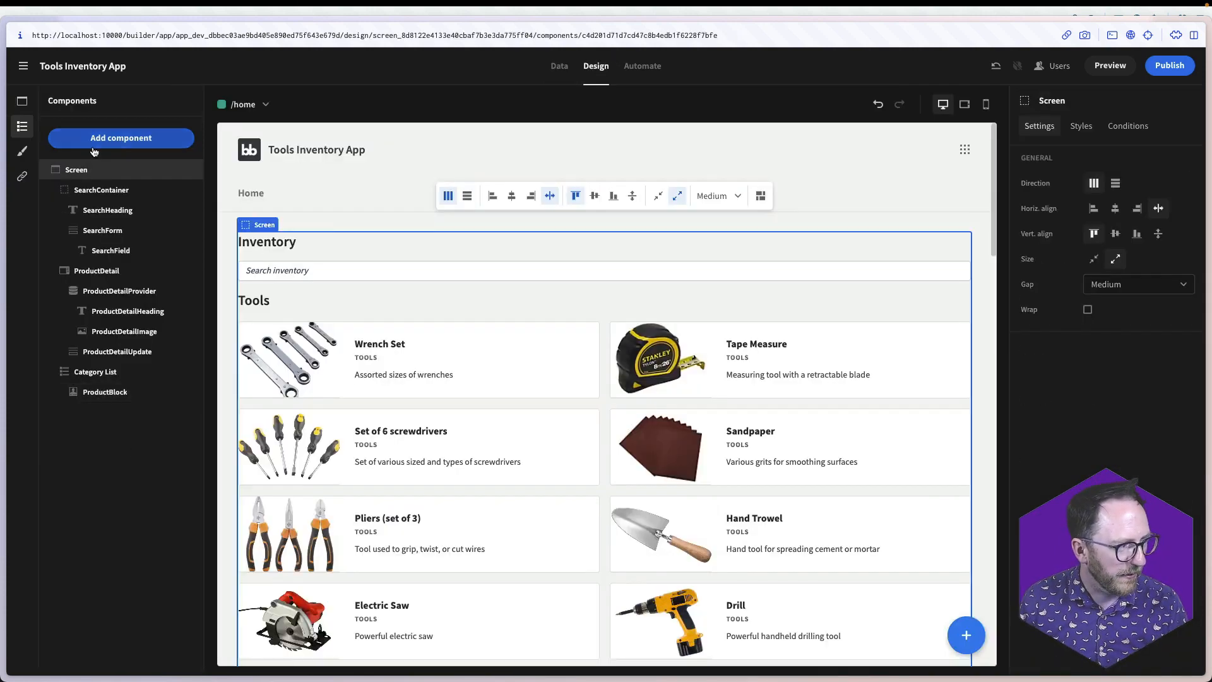
pyautogui.click(95, 144)
pyautogui.write('contin')
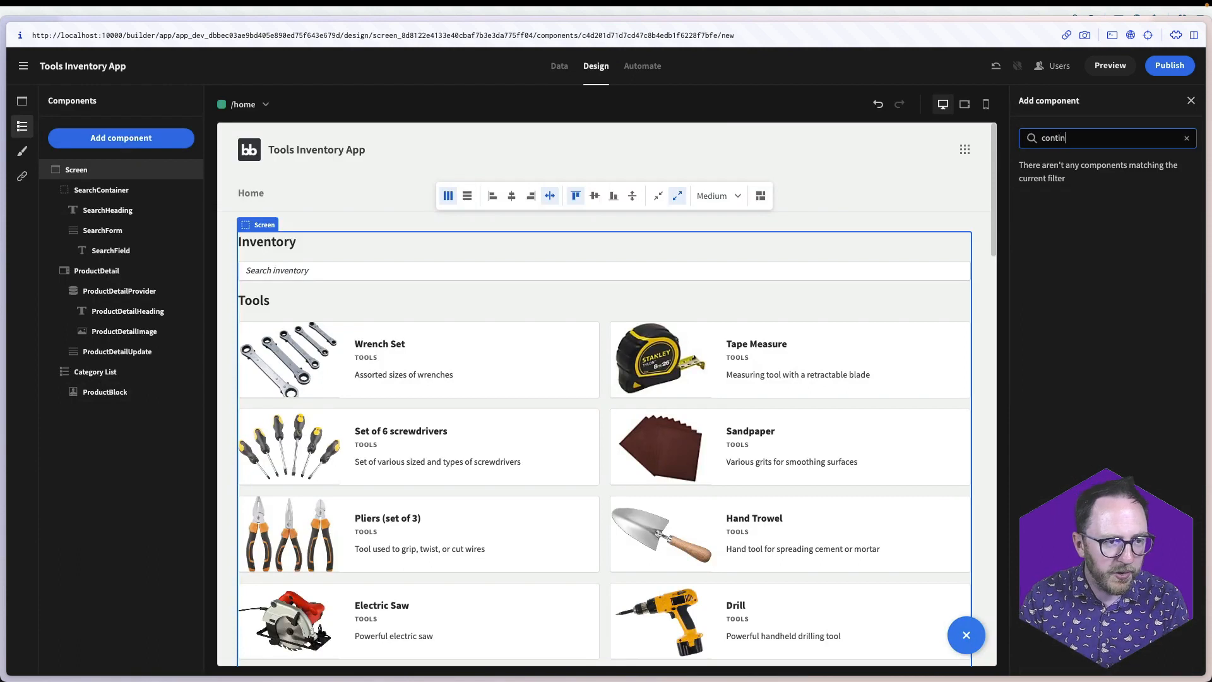
pyautogui.press('BackSpace')
pyautogui.press('BackSpace')
pyautogui.moveTo(98, 352); pyautogui.dragTo(99, 211)
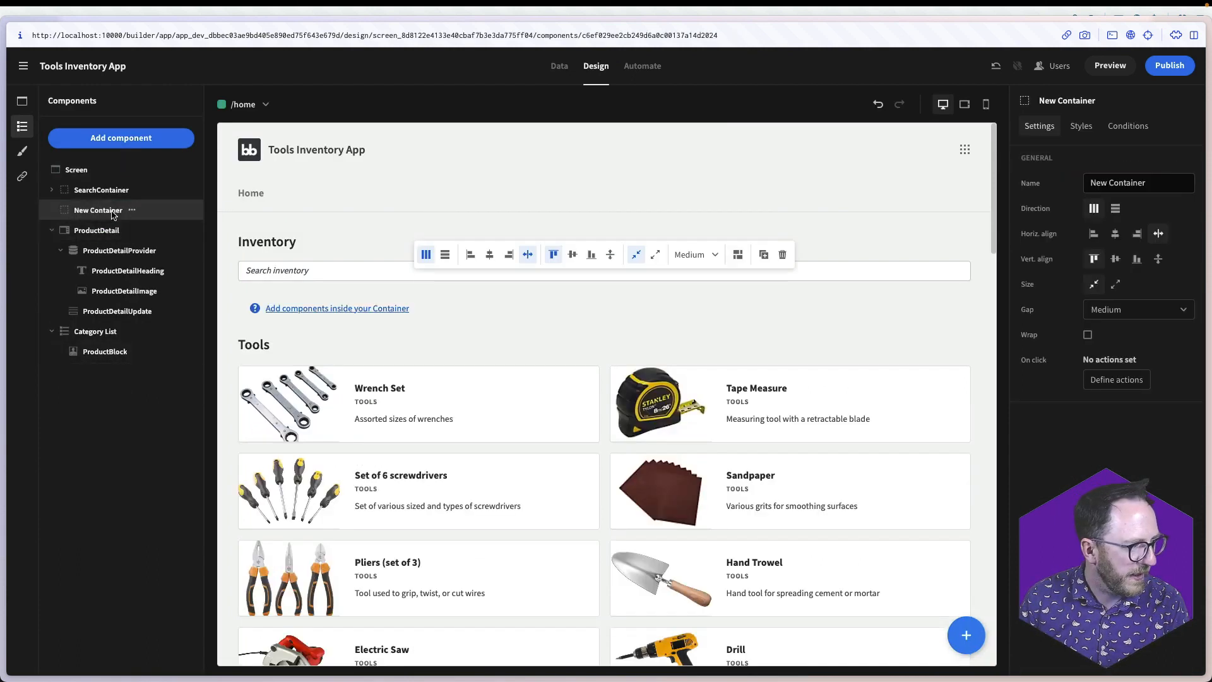
pyautogui.tripleClick(1142, 182)
pyautogui.write('LowStockContainer')
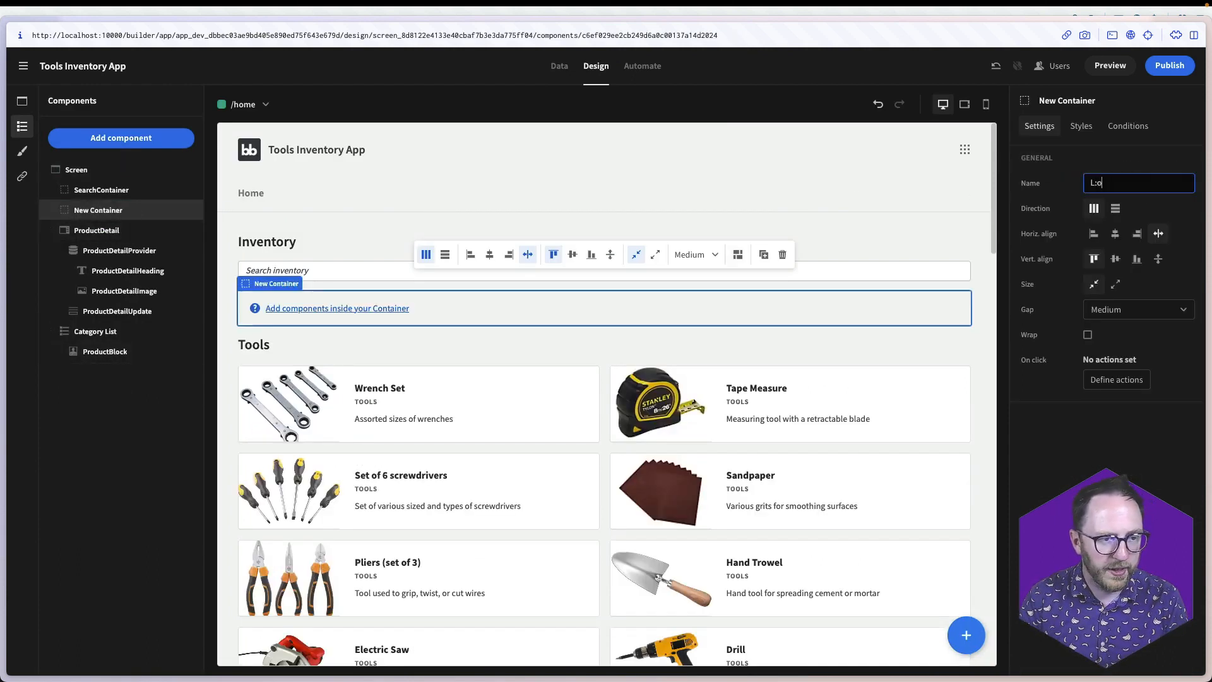
# Add a data provider inside LowStockContainer, name it LowStock and set its data source to LowStockQuery
pyautogui.click(104, 144)
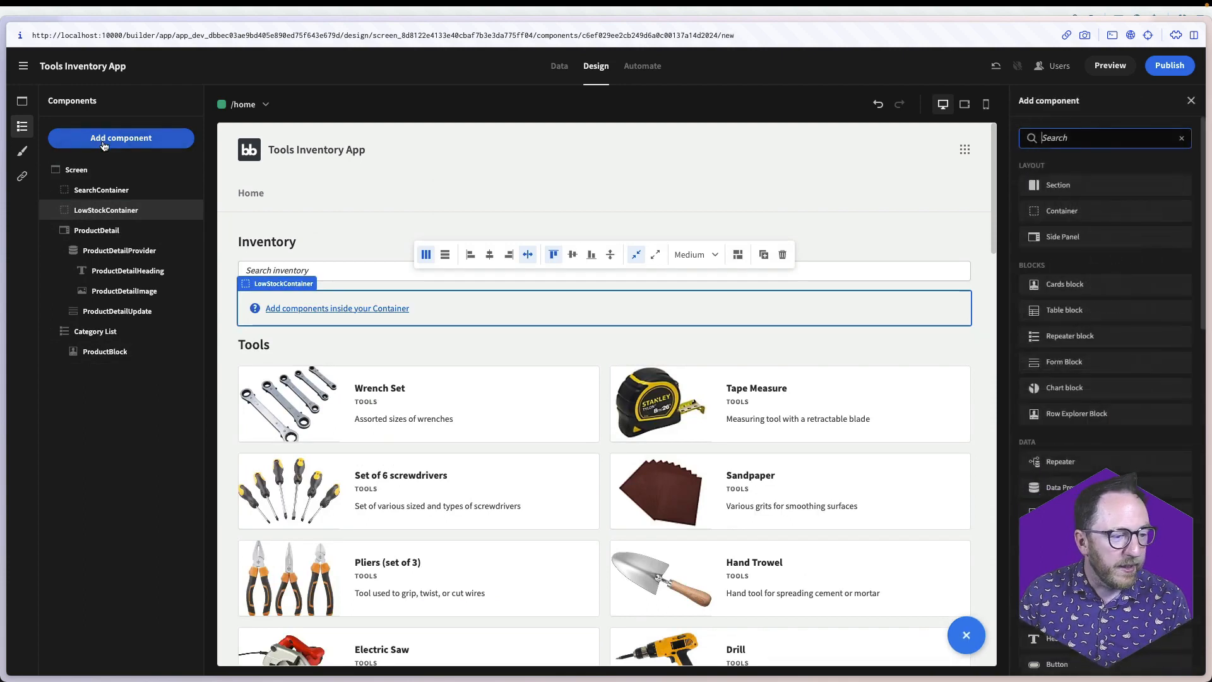
pyautogui.write('da')
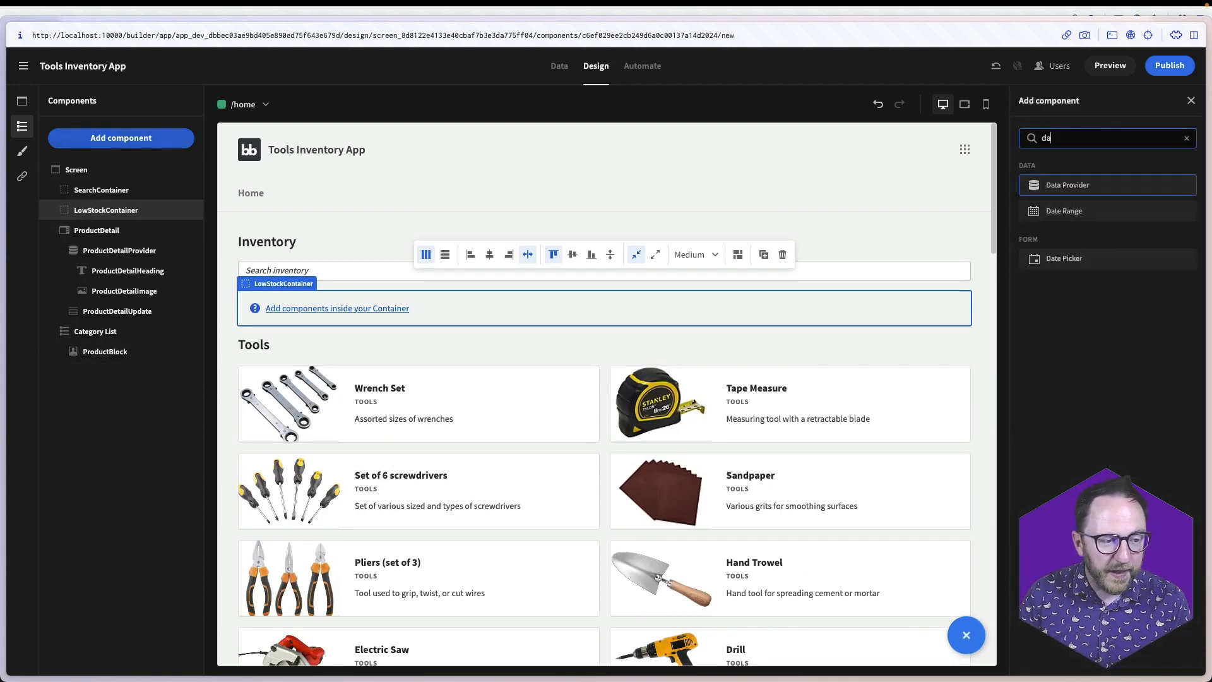
pyautogui.press('Return')
pyautogui.tripleClick(1167, 179)
pyautogui.write('LowStock')
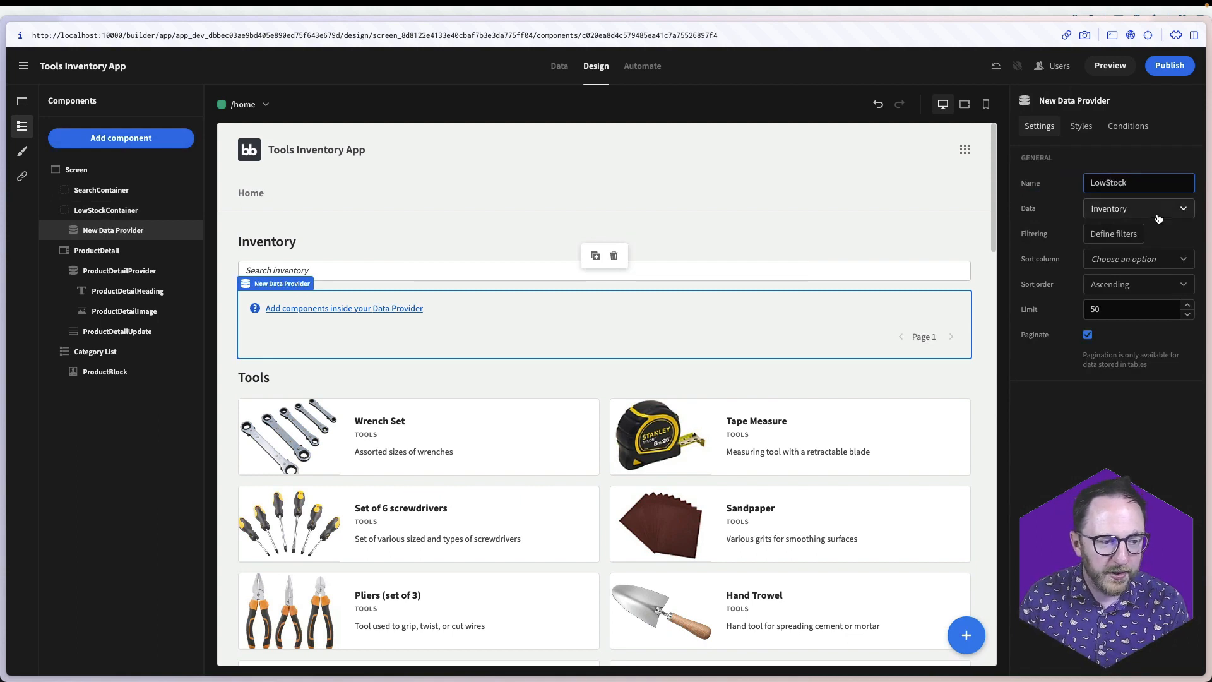
pyautogui.click(1136, 209)
pyautogui.click(1148, 386)
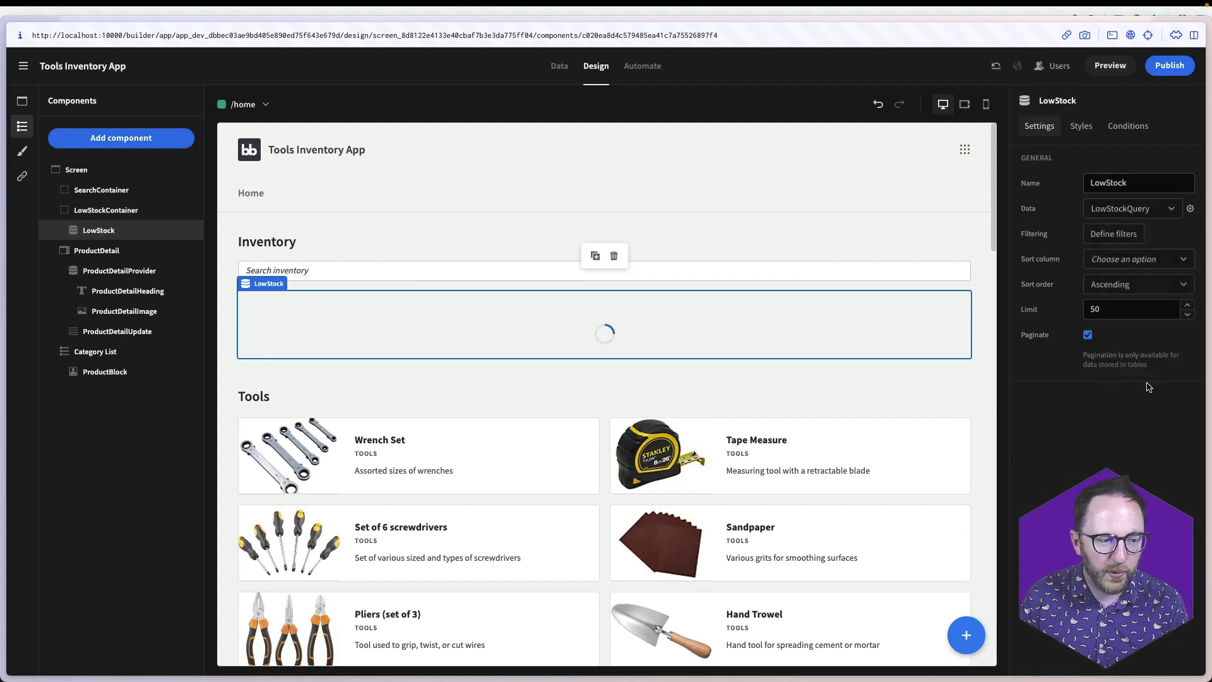
# Filter the LowStock data provider by TotalQuantity less than or equal to a fixed threshold value and save the filter
pyautogui.click(1109, 235)
pyautogui.click(326, 474)
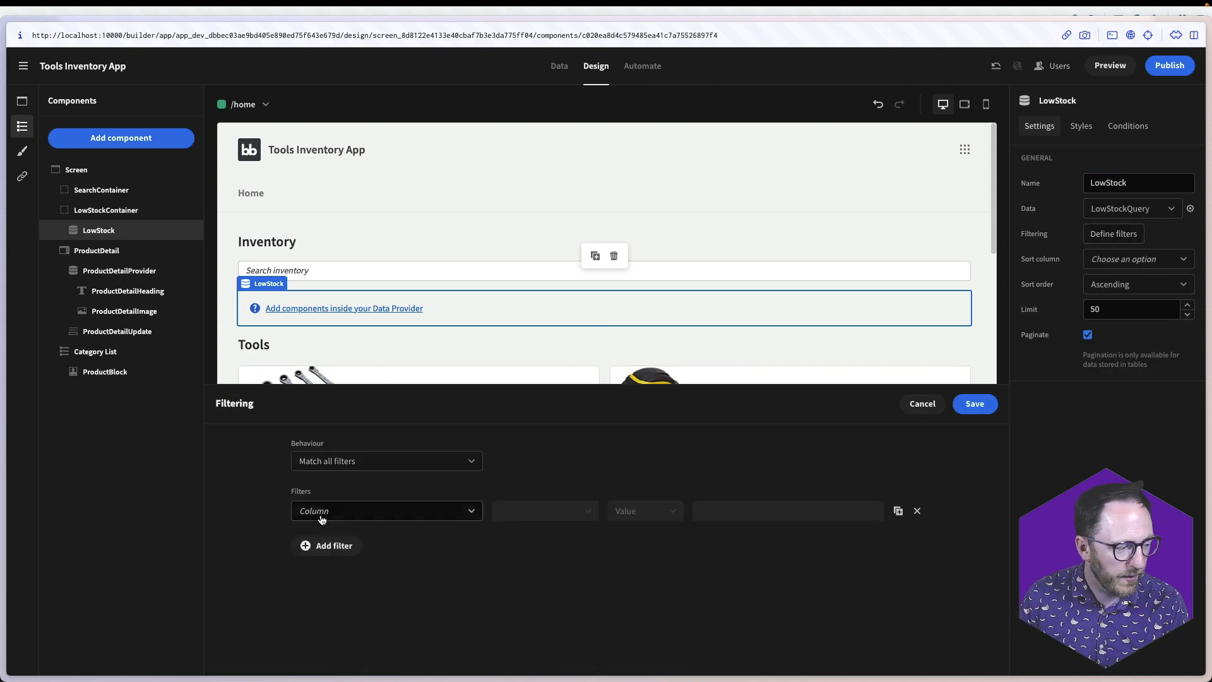
pyautogui.click(338, 512)
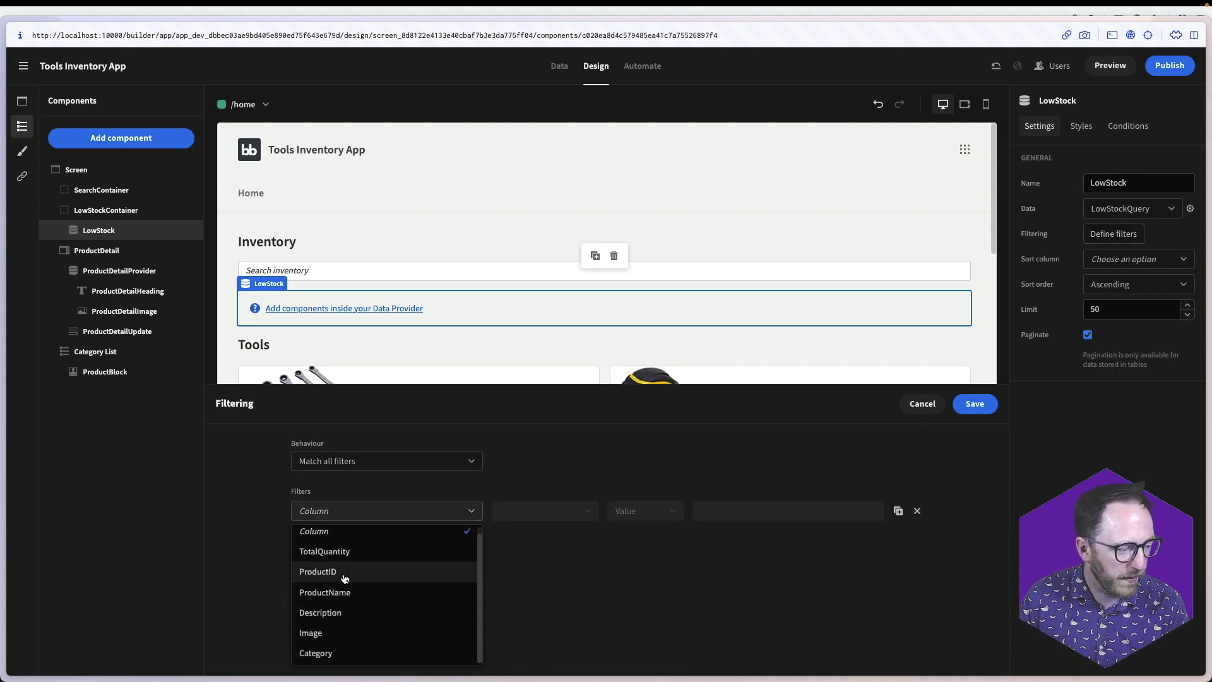
pyautogui.click(347, 556)
pyautogui.click(523, 517)
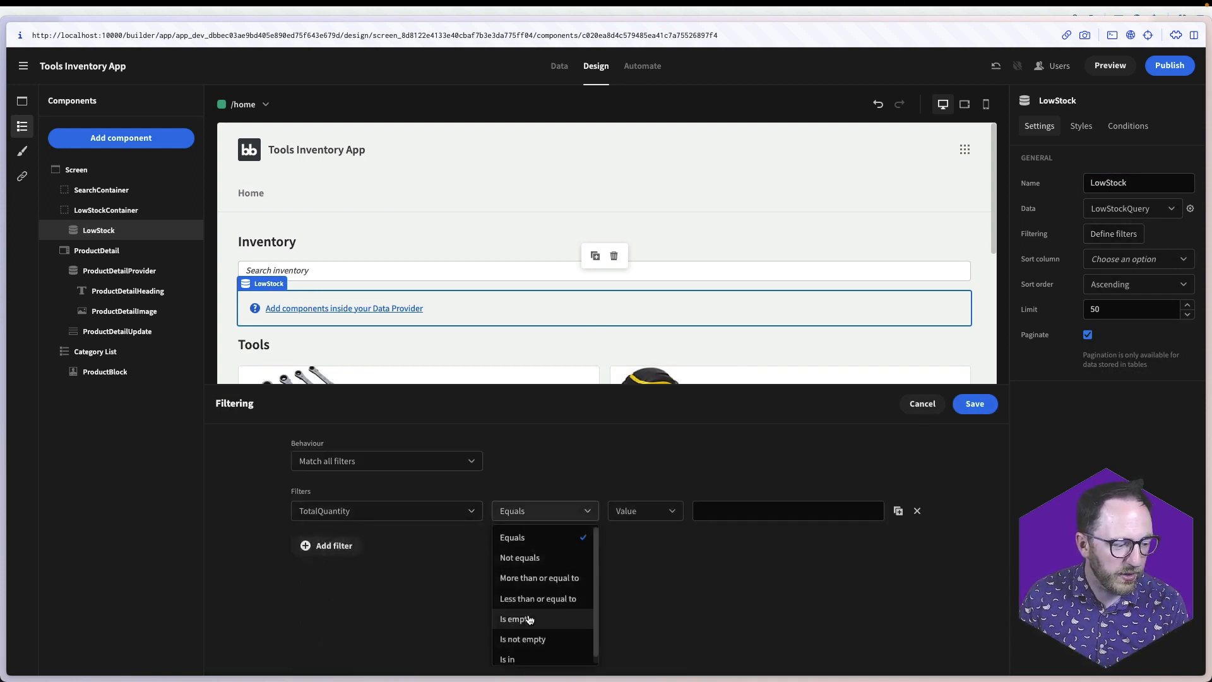
pyautogui.click(537, 595)
pyautogui.click(768, 512)
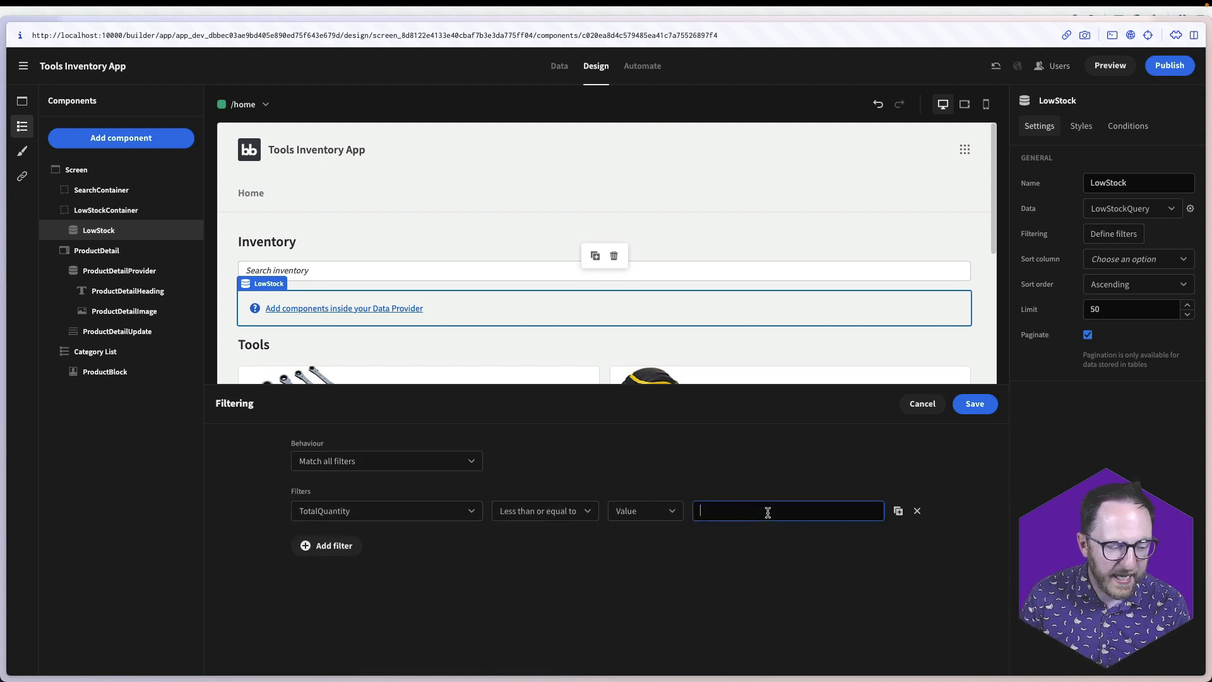
pyautogui.click(974, 409)
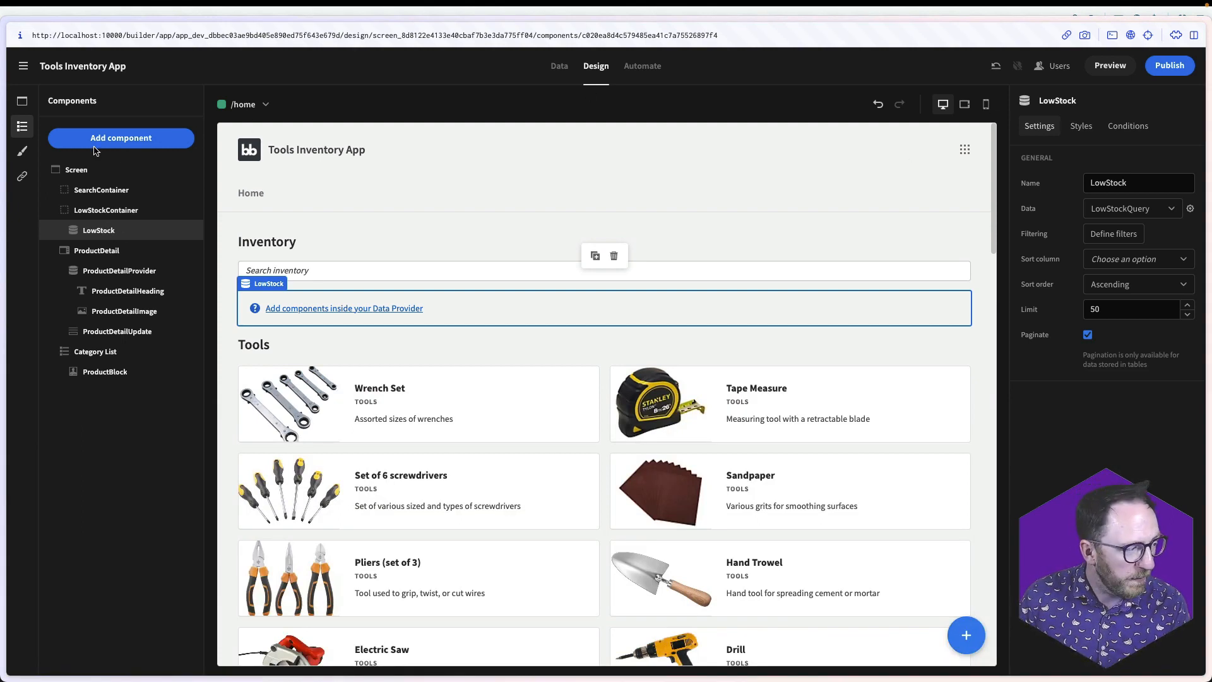
# Add a repeater inside the LowStock data provider and name it LowStockRepeater
pyautogui.click(134, 139)
pyautogui.write('re')
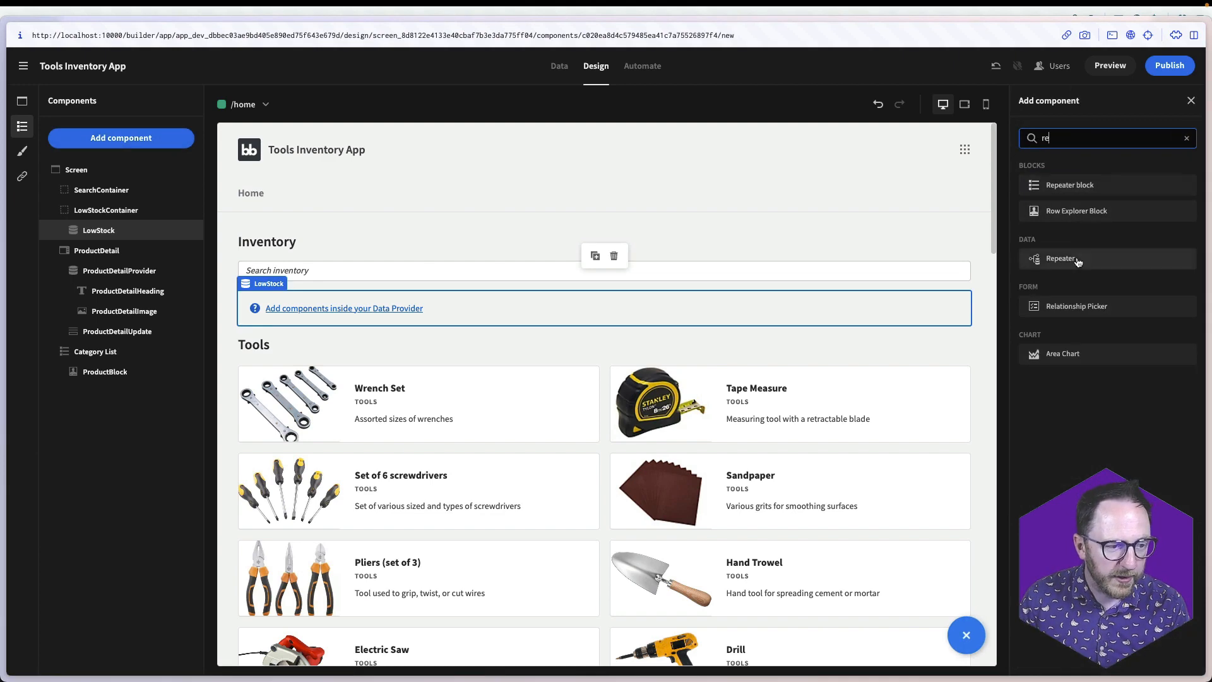
pyautogui.moveTo(1051, 258); pyautogui.dragTo(126, 246)
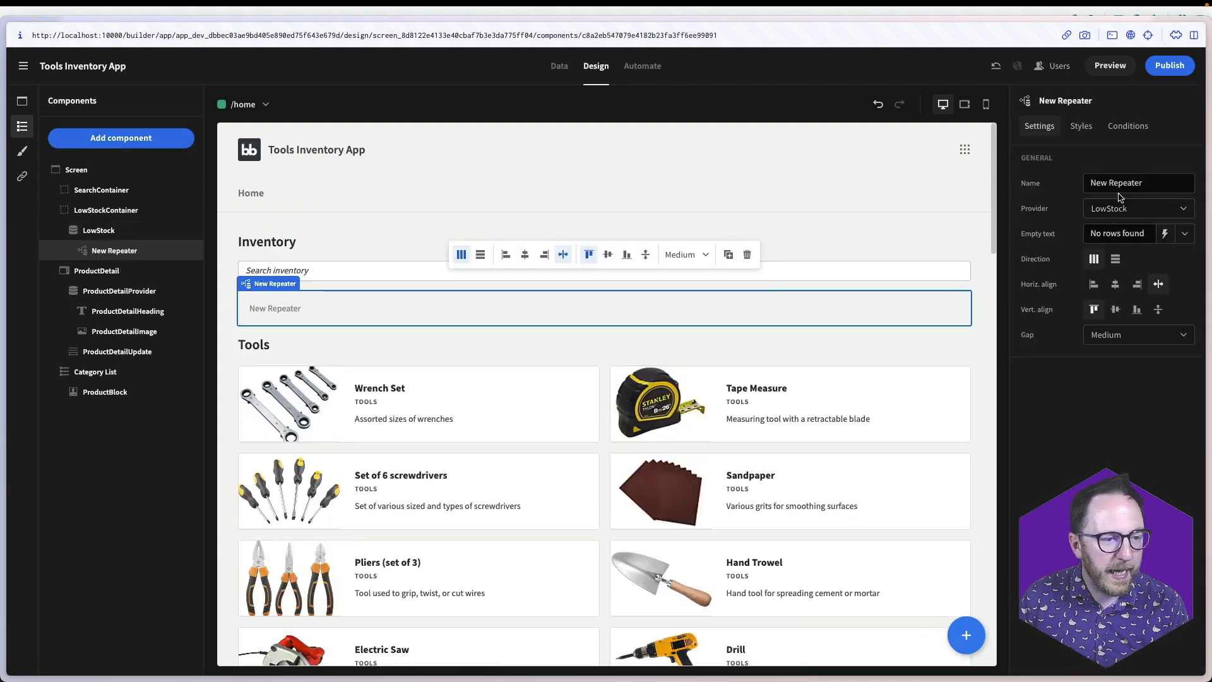
pyautogui.tripleClick(1121, 189)
pyautogui.write('Low')
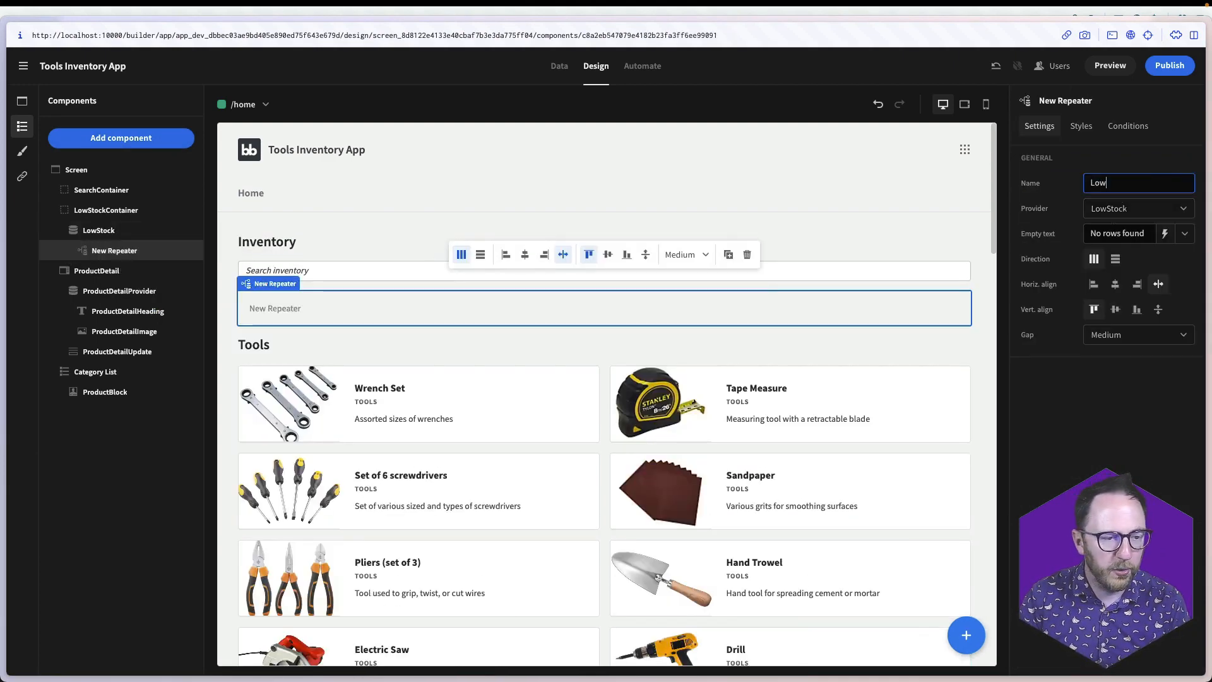
pyautogui.write('StockRepeater')
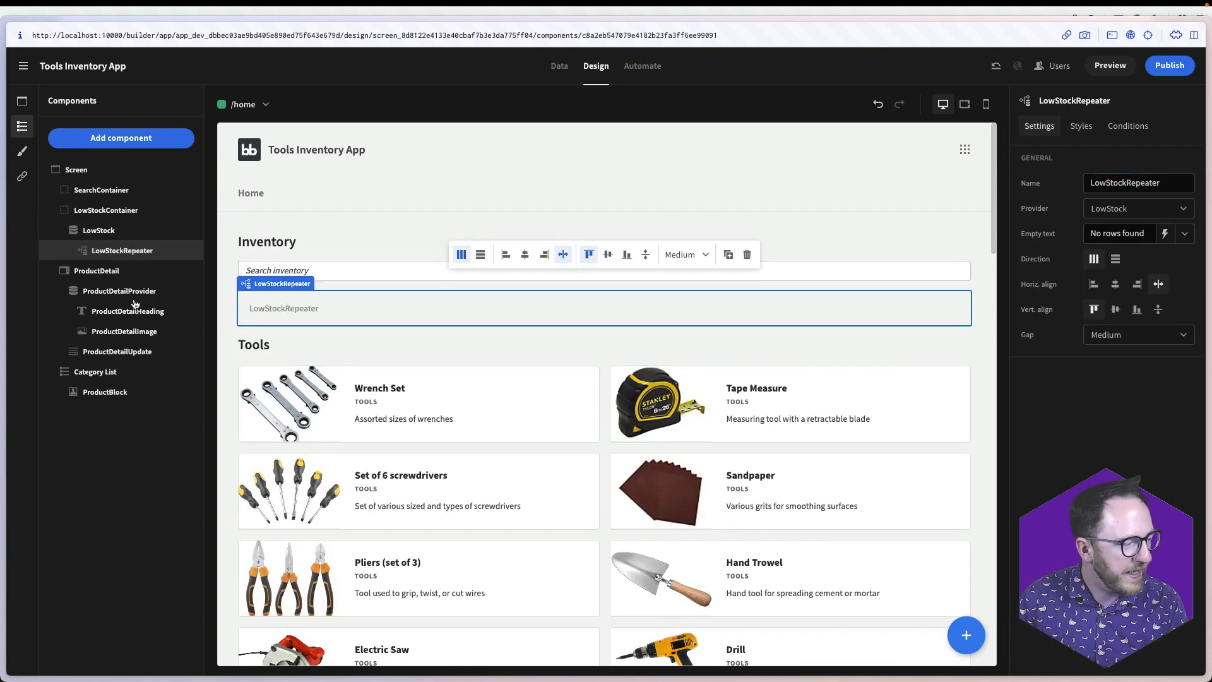
# Add a single Card component inside LowStockRepeater and name it LowStockCard
pyautogui.click(122, 138)
pyautogui.write('card')
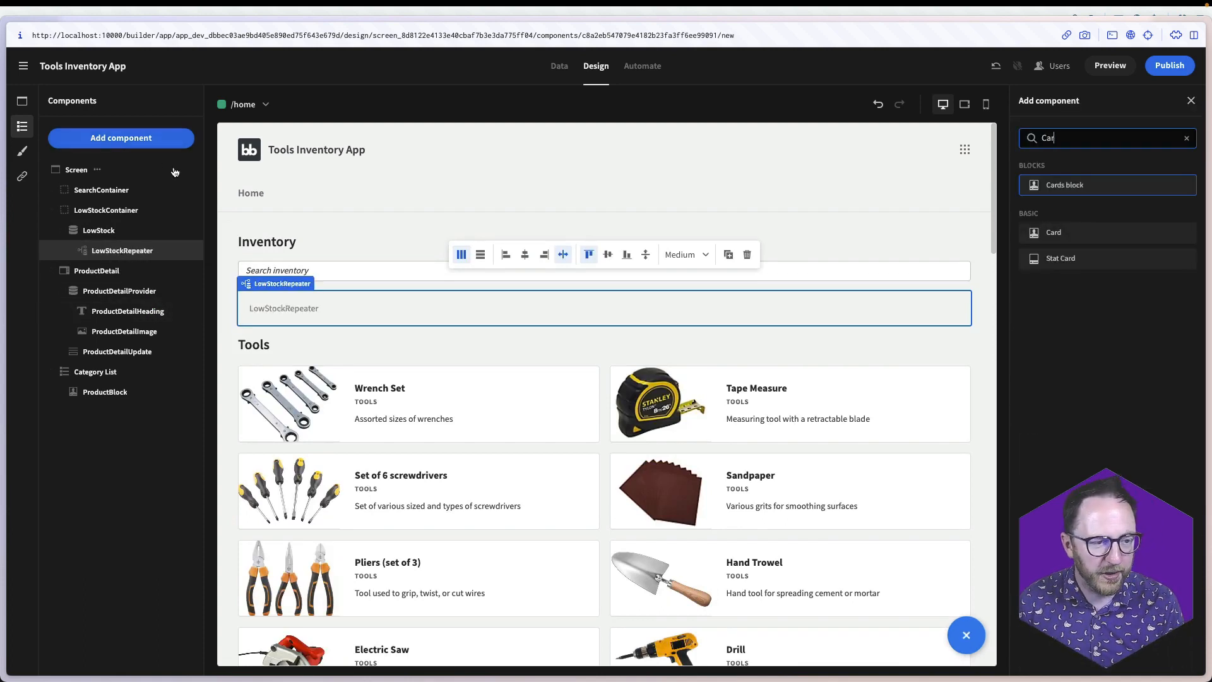
pyautogui.click(1048, 238)
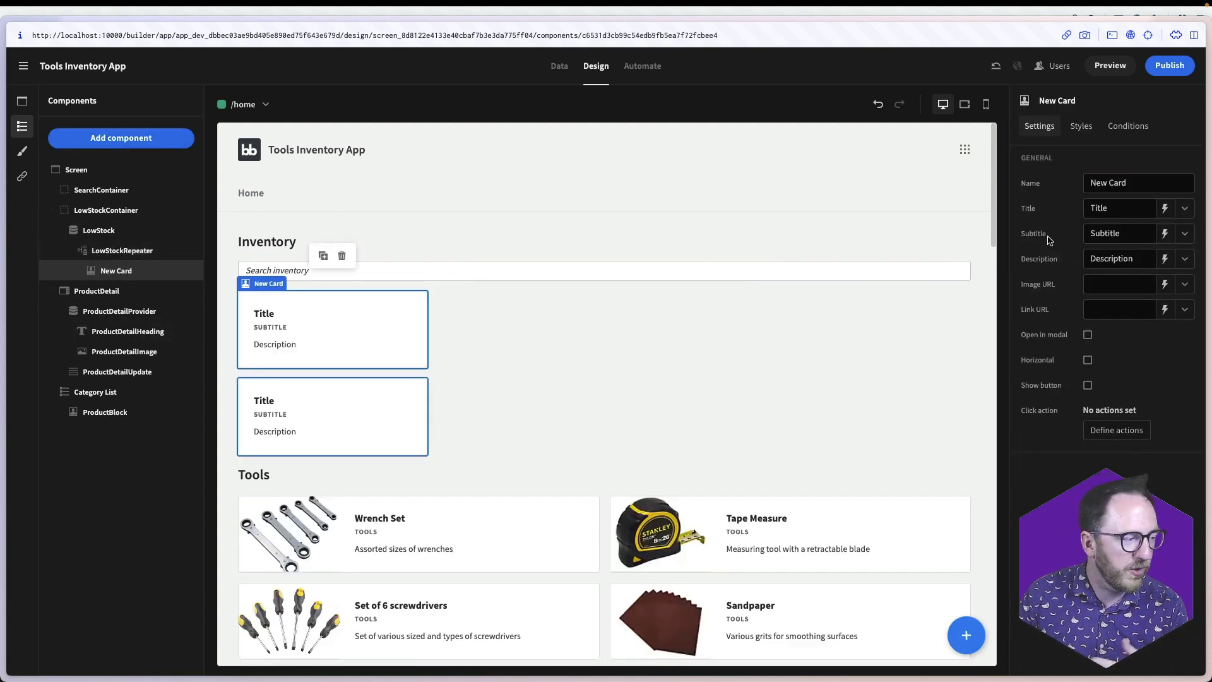
pyautogui.scroll(-2, 660, 460)
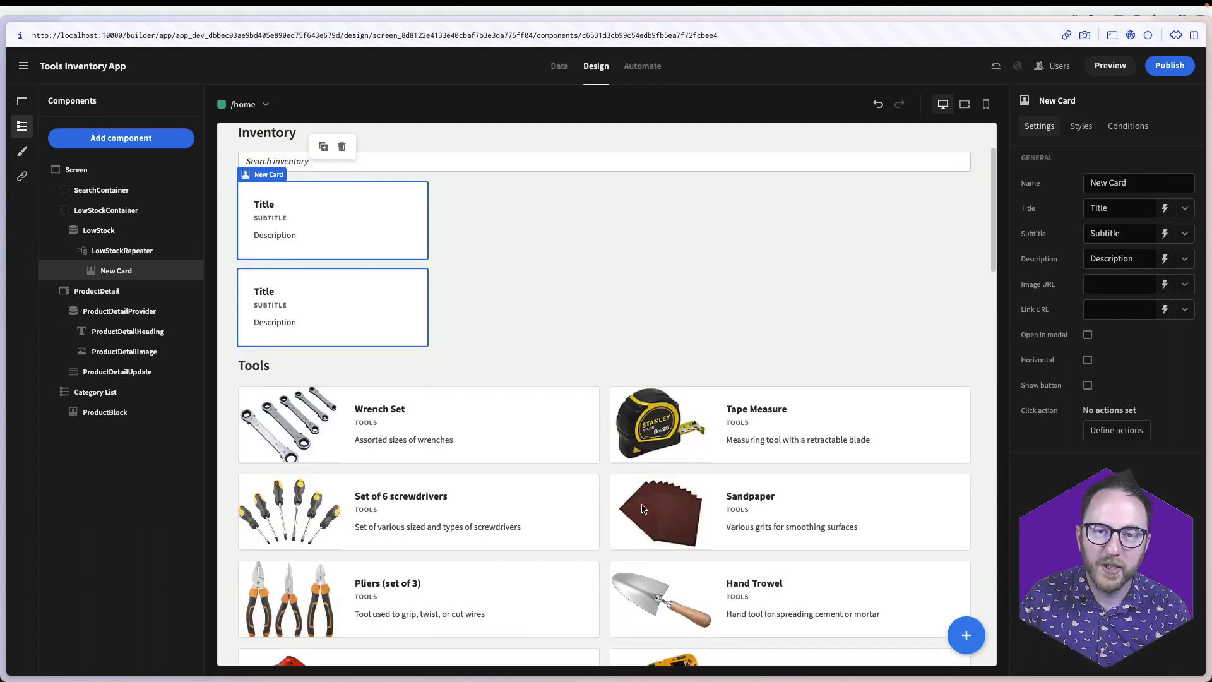
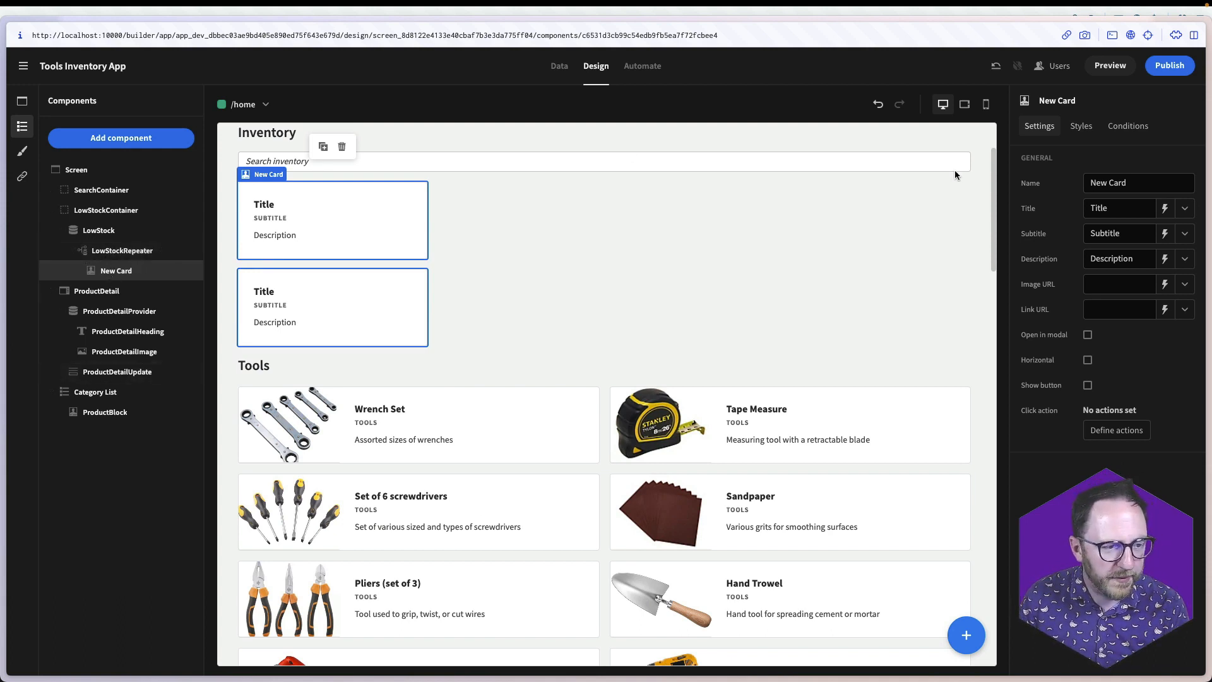
pyautogui.tripleClick(1138, 182)
pyautogui.write('LowStockCard')
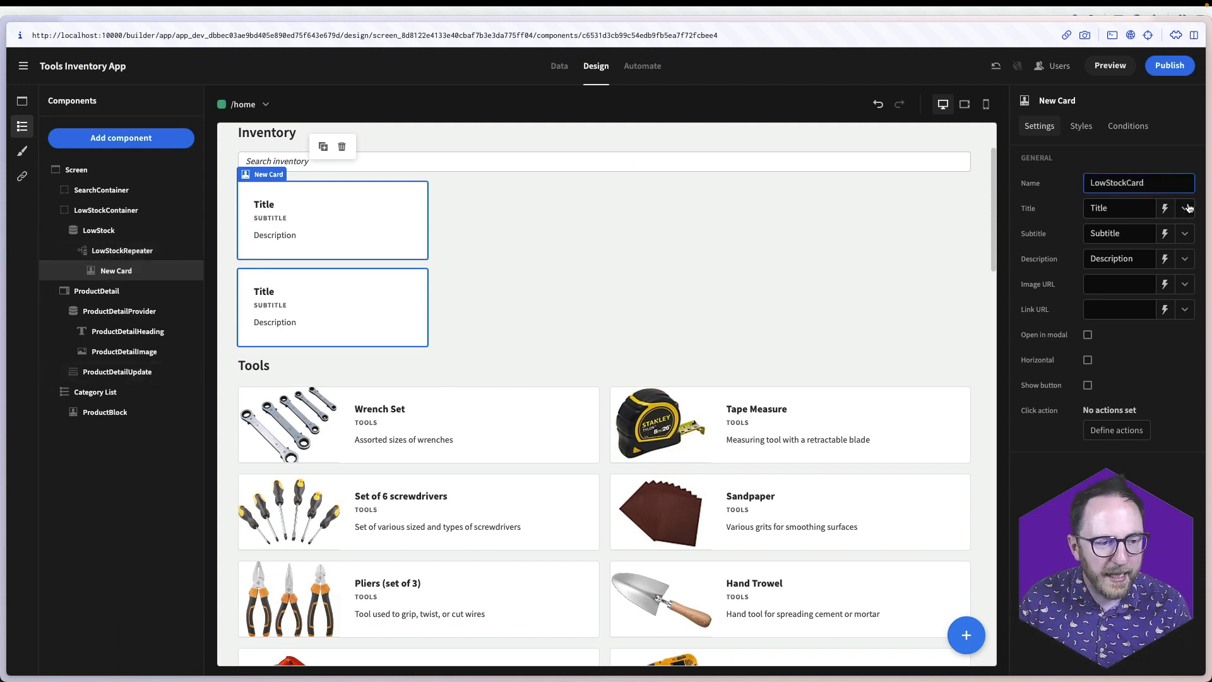
# Bind LowStockCard's title to the repeater's ProductName followed by TotalQuantity and the word "left" in parentheses
pyautogui.click(1165, 208)
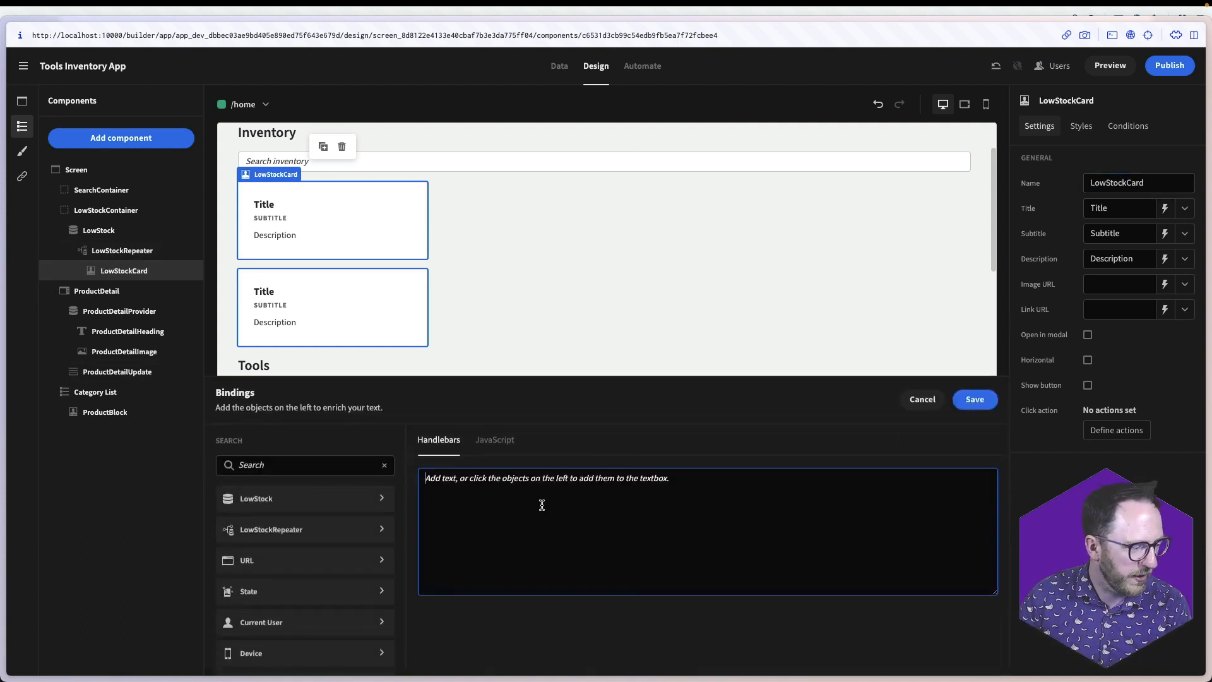
pyautogui.click(316, 533)
pyautogui.scroll(-1, 270, 619)
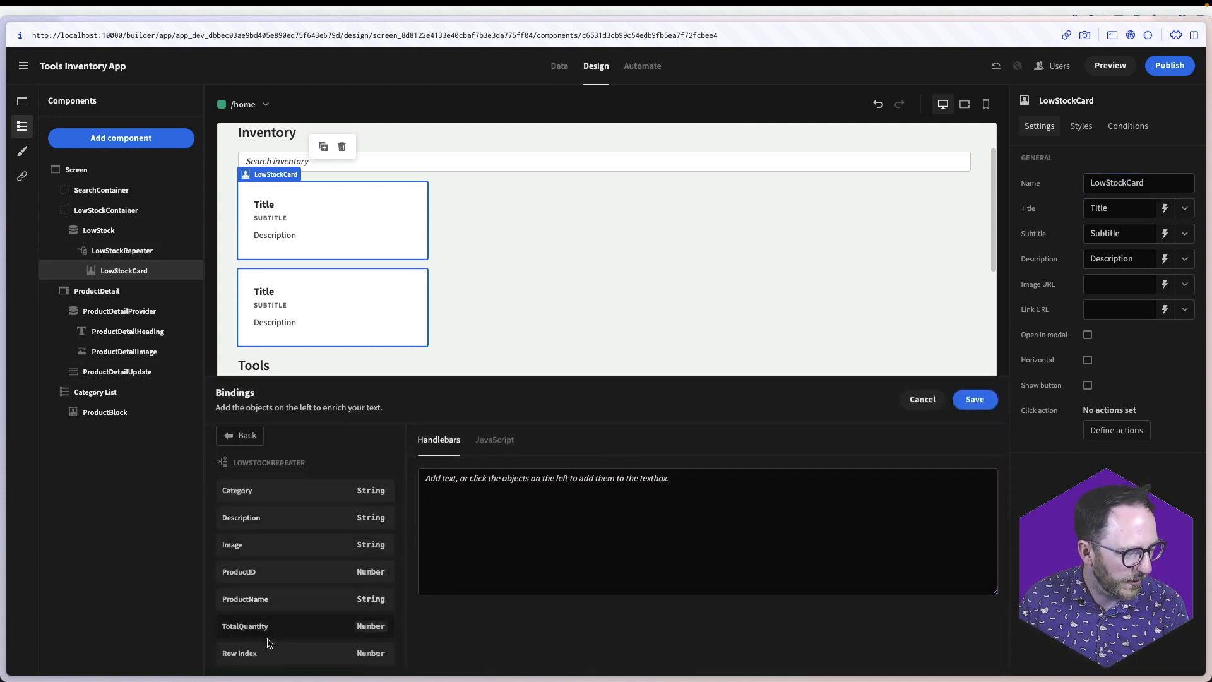
pyautogui.click(291, 598)
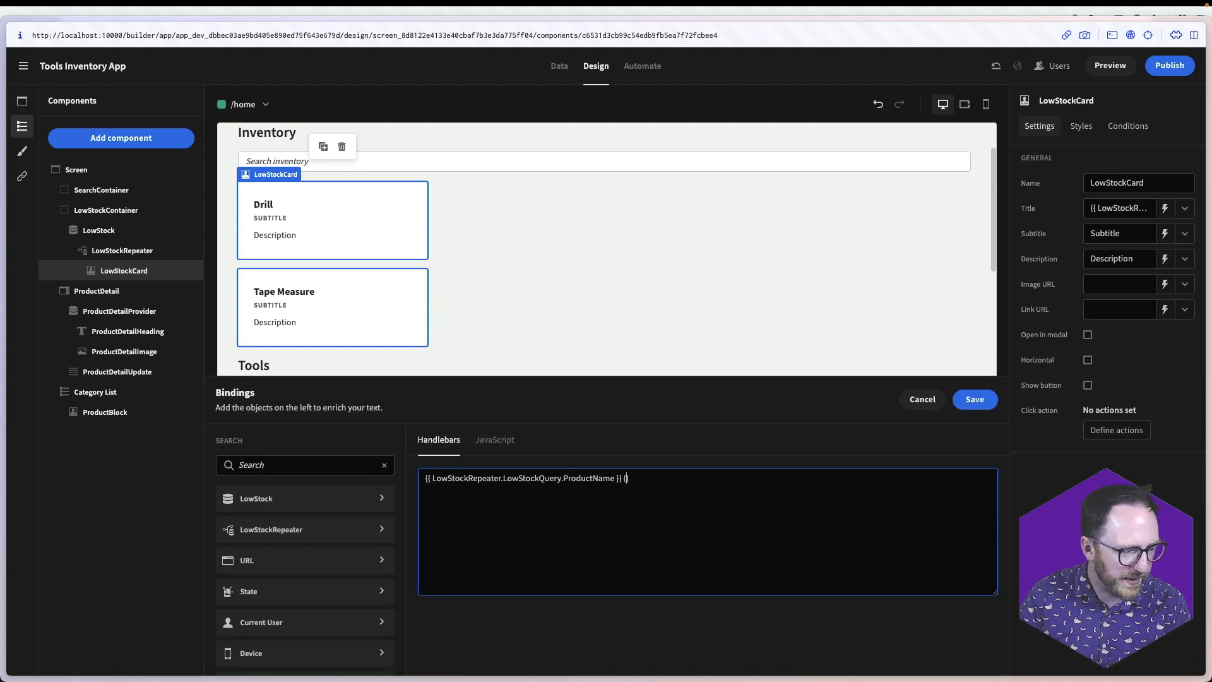
pyautogui.click(264, 531)
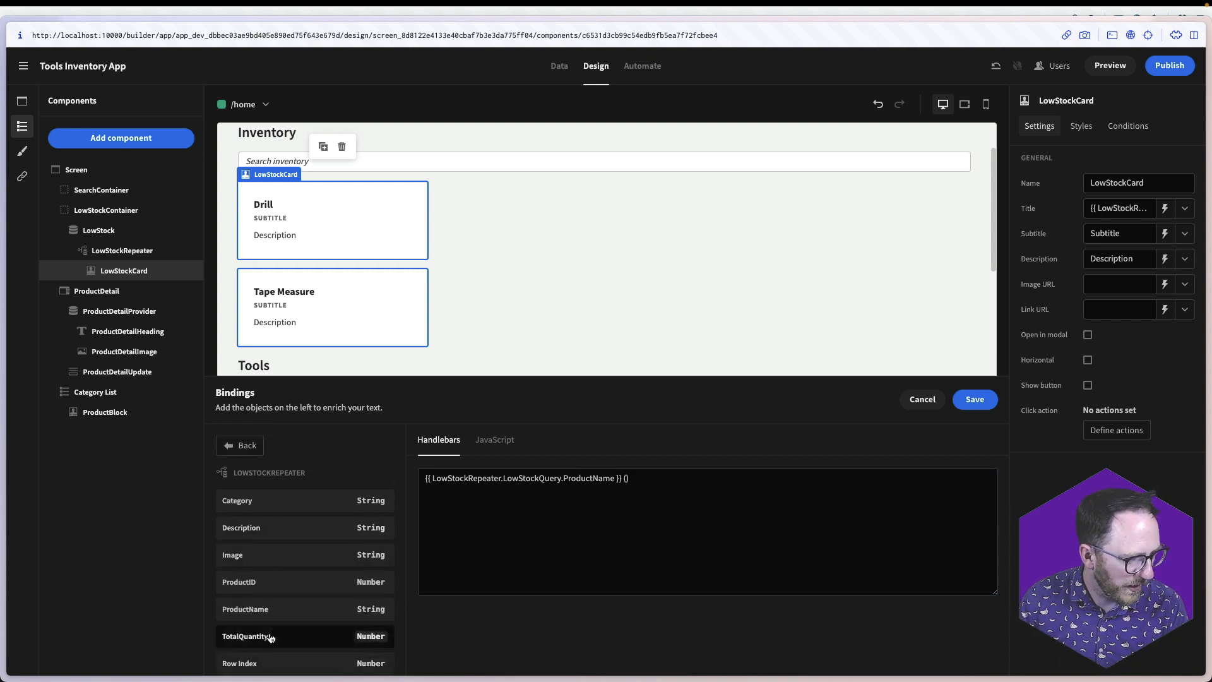
pyautogui.click(270, 637)
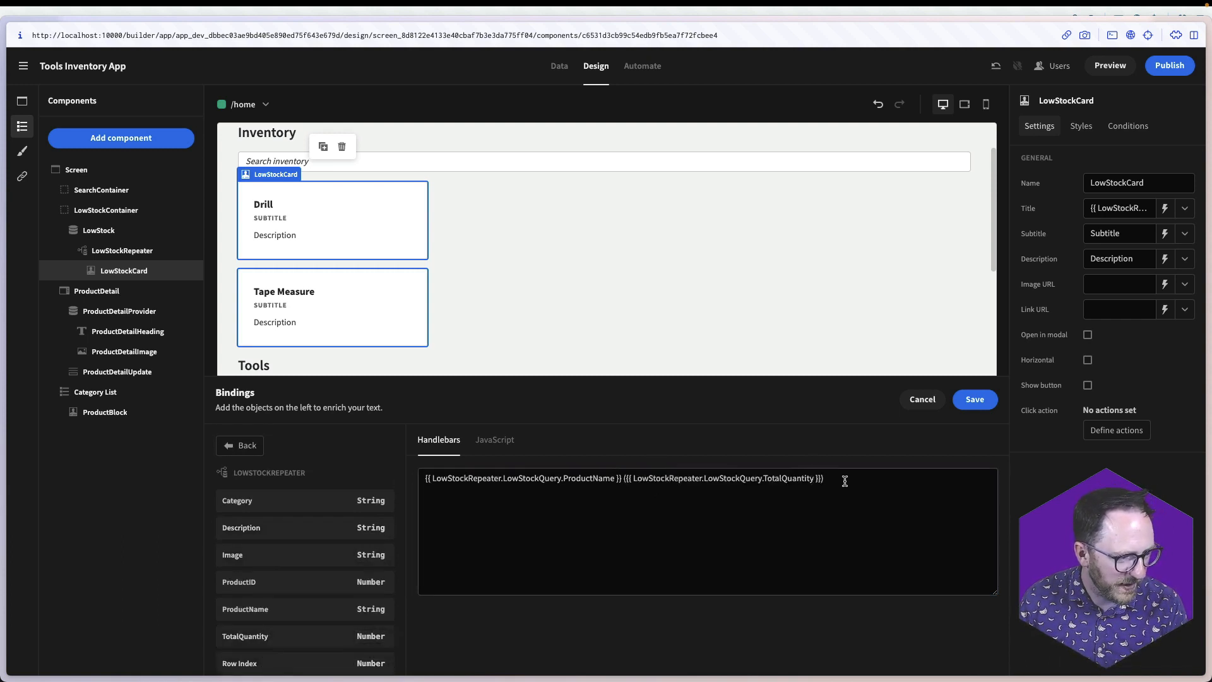
pyautogui.click(825, 478)
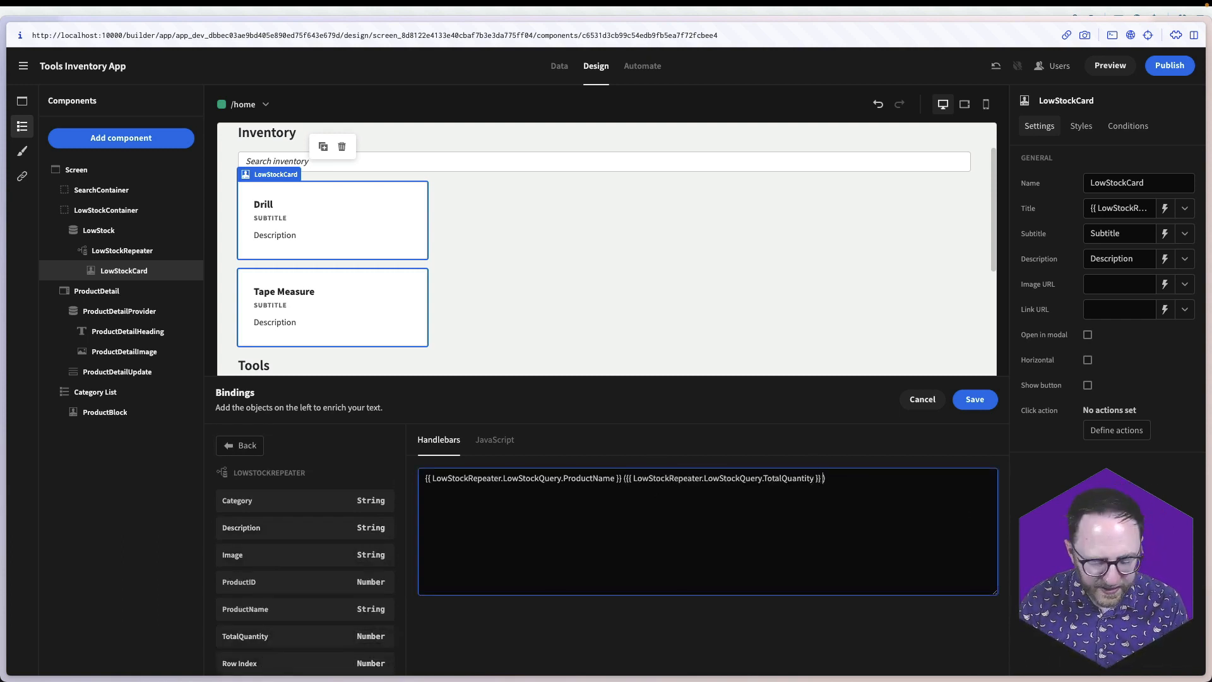
pyautogui.write('left)')
pyautogui.click(975, 399)
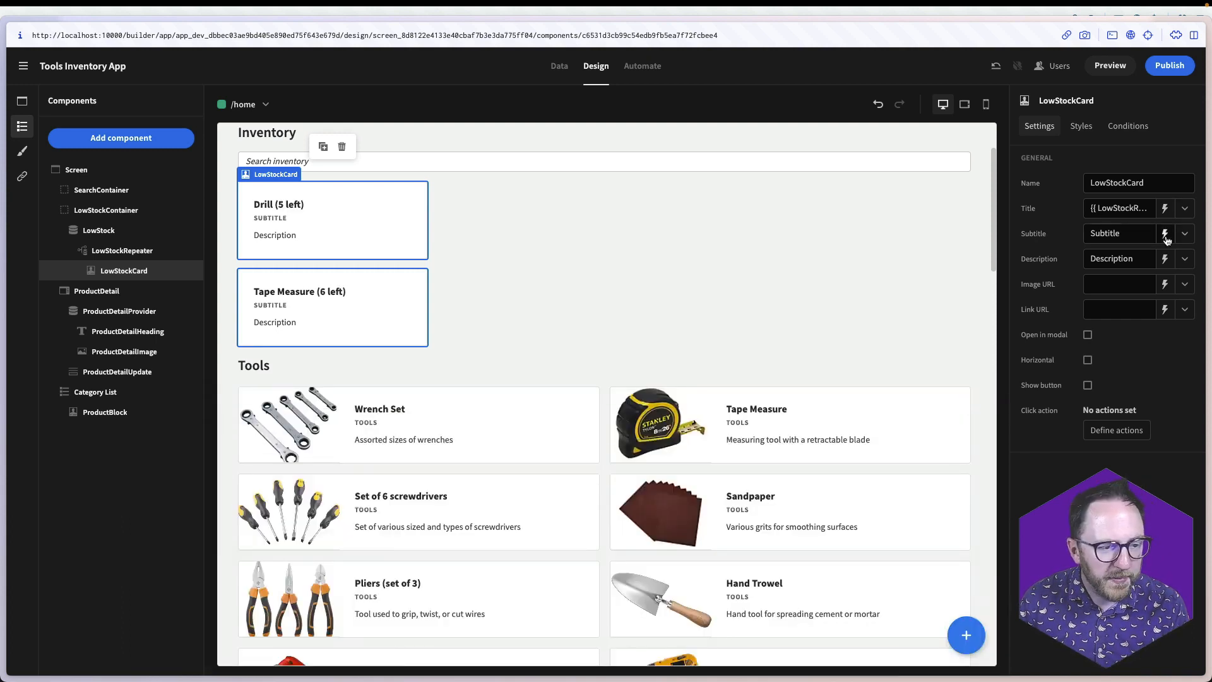
# Replace LowStockCard's subtitle with a binding to LowStockRepeater's Category field
pyautogui.click(1165, 233)
pyautogui.click(595, 508)
pyautogui.hotkey('ctrl', 'a')
pyautogui.press('BackSpace')
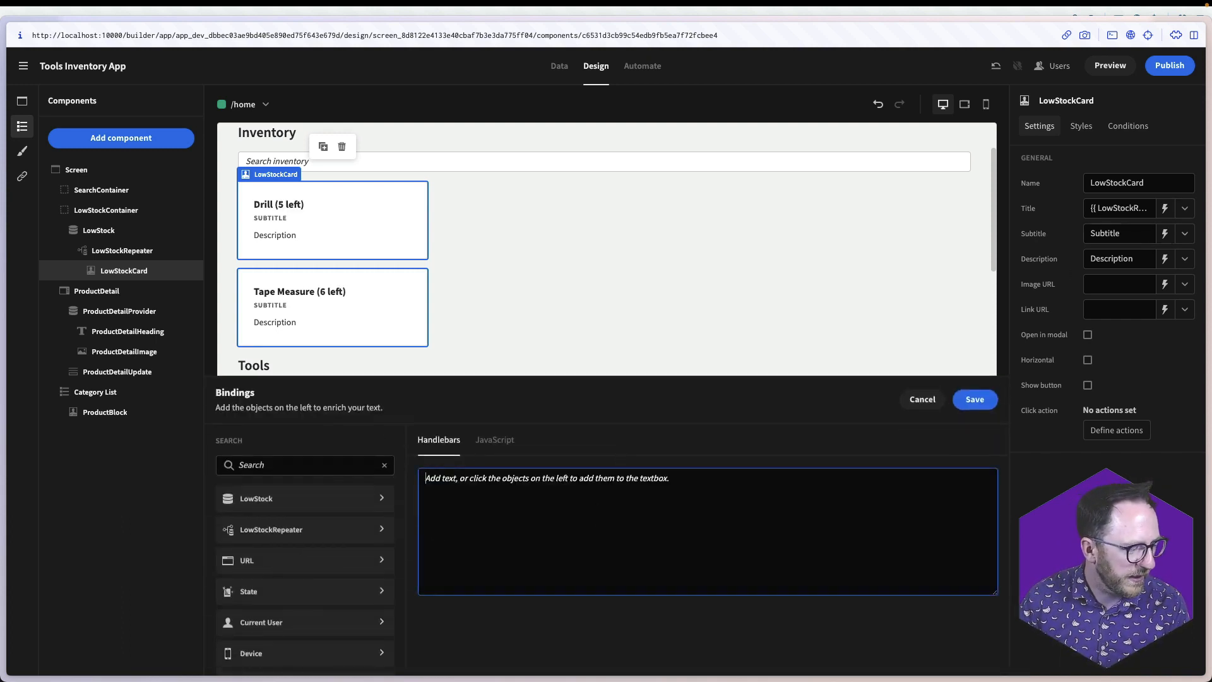
pyautogui.click(229, 533)
pyautogui.click(300, 508)
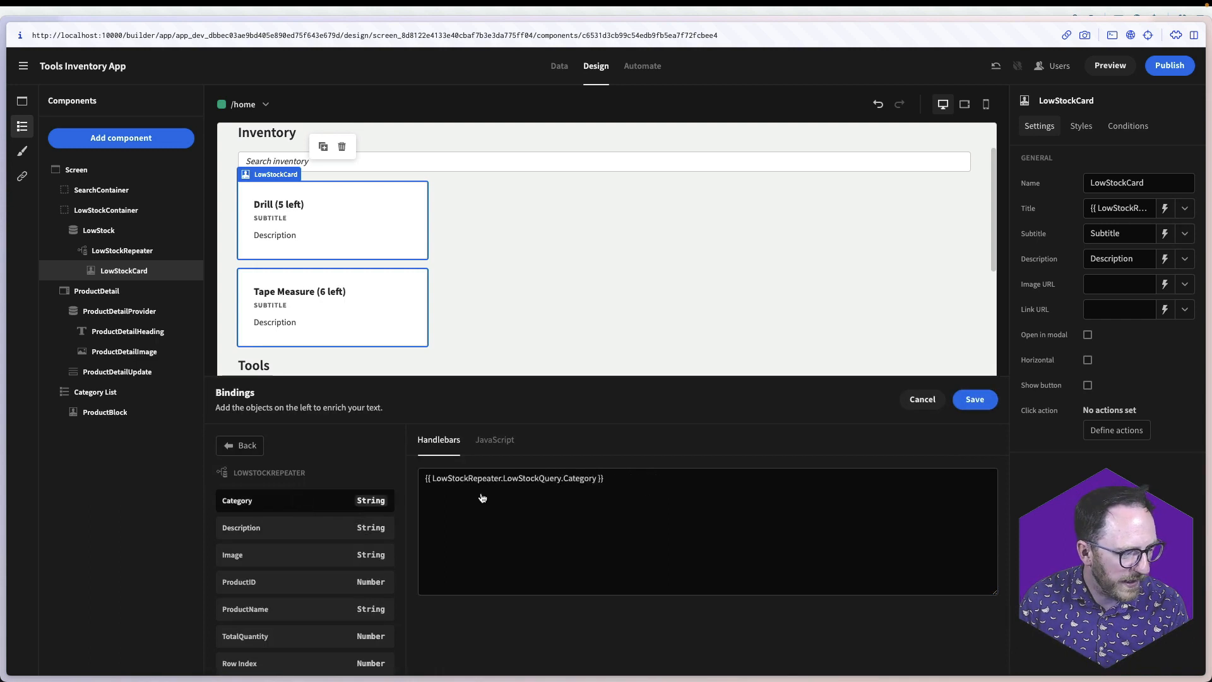
pyautogui.click(959, 403)
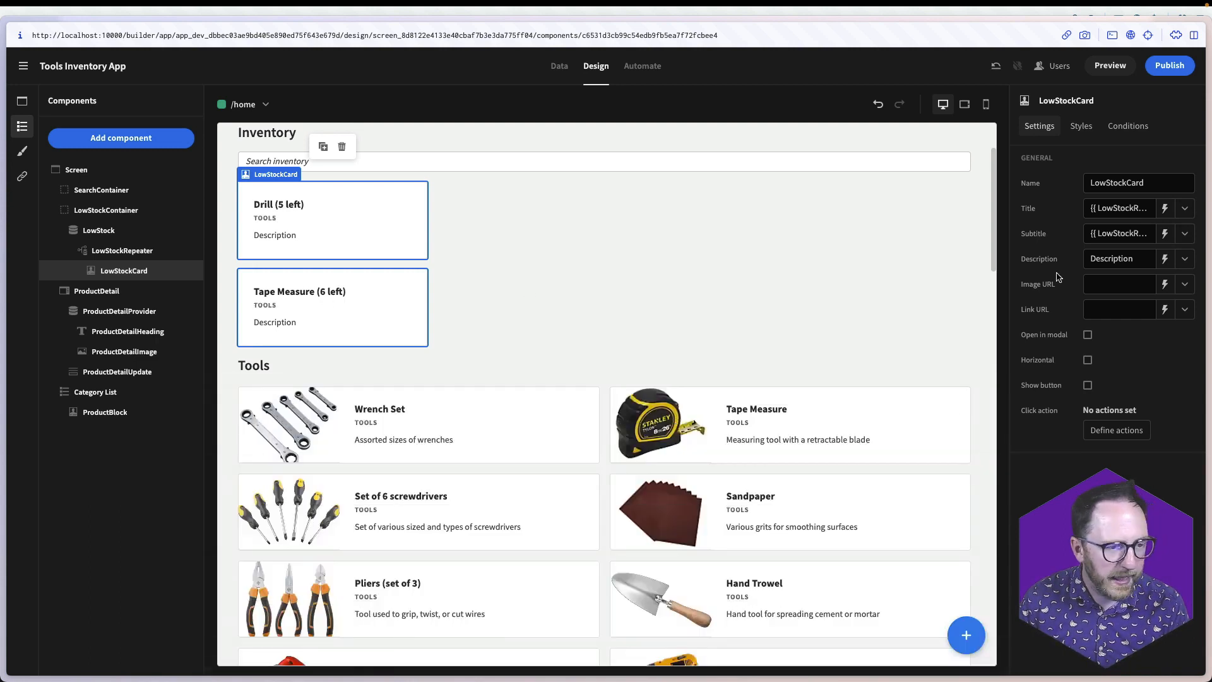
# Replace LowStockCard's description with a binding to LowStockRepeater's Description field
pyautogui.click(1165, 259)
pyautogui.press('BackSpace')
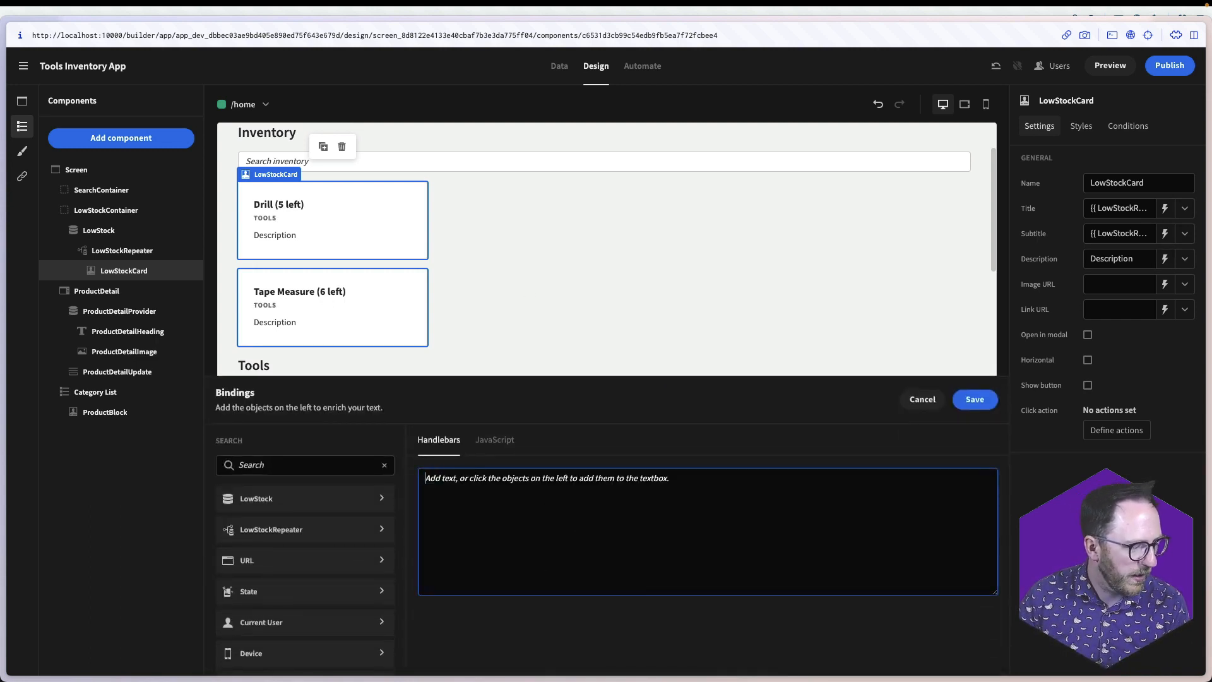
pyautogui.click(346, 530)
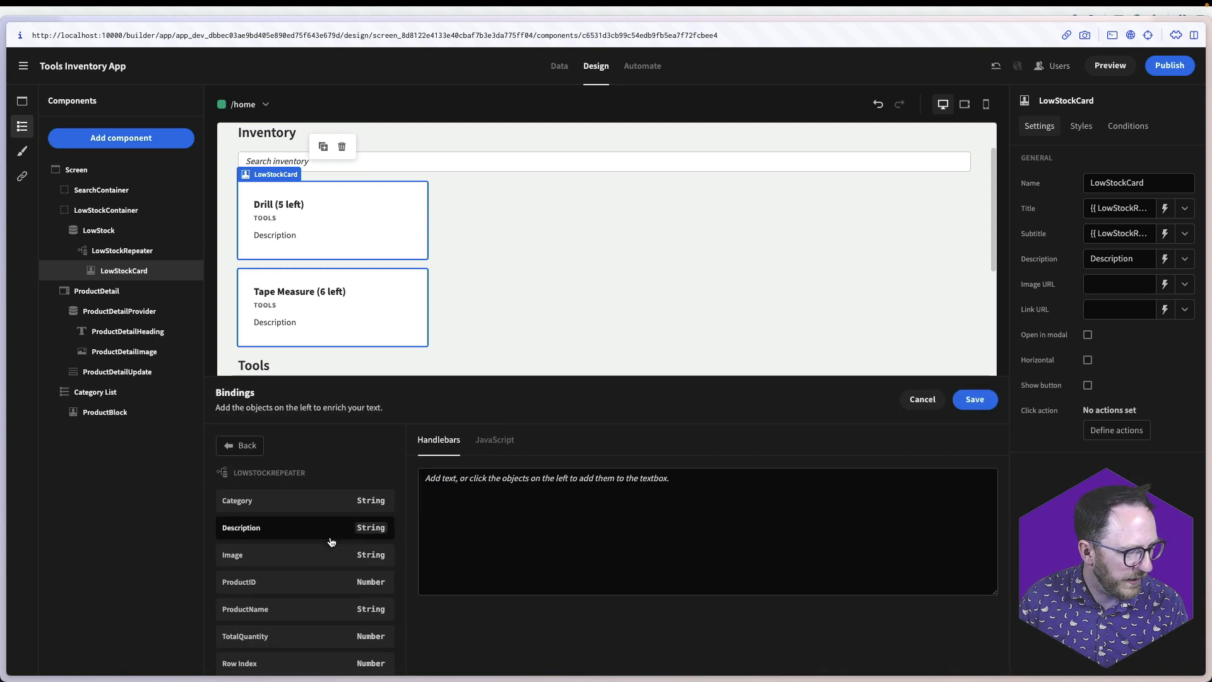
pyautogui.click(263, 529)
pyautogui.click(974, 399)
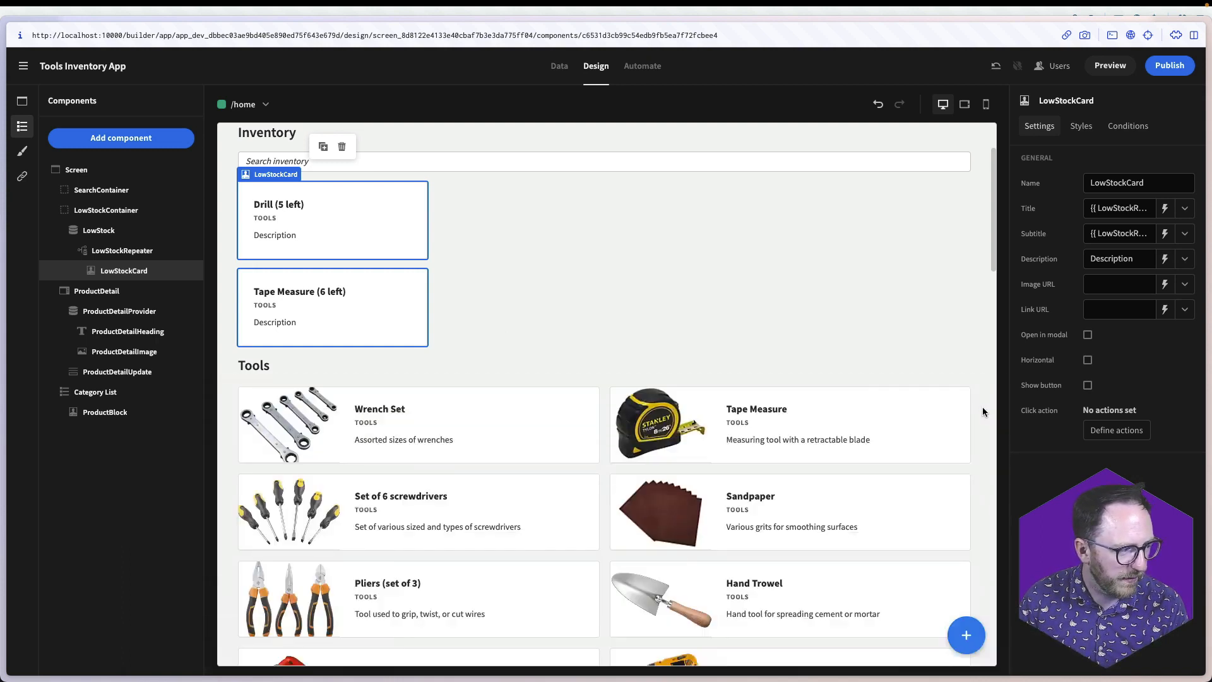
# Bind LowStockCard's image URL to LowStockRepeater's Image field and make the card layout horizontal
pyautogui.click(1165, 284)
pyautogui.click(278, 532)
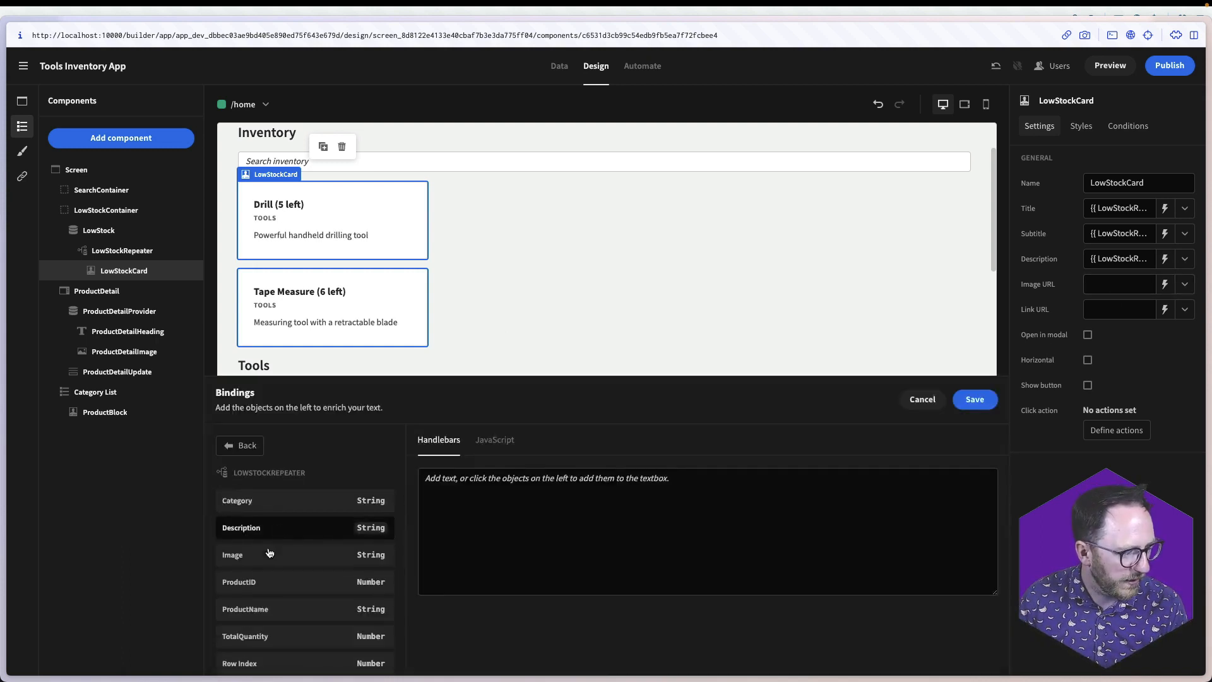
pyautogui.click(265, 557)
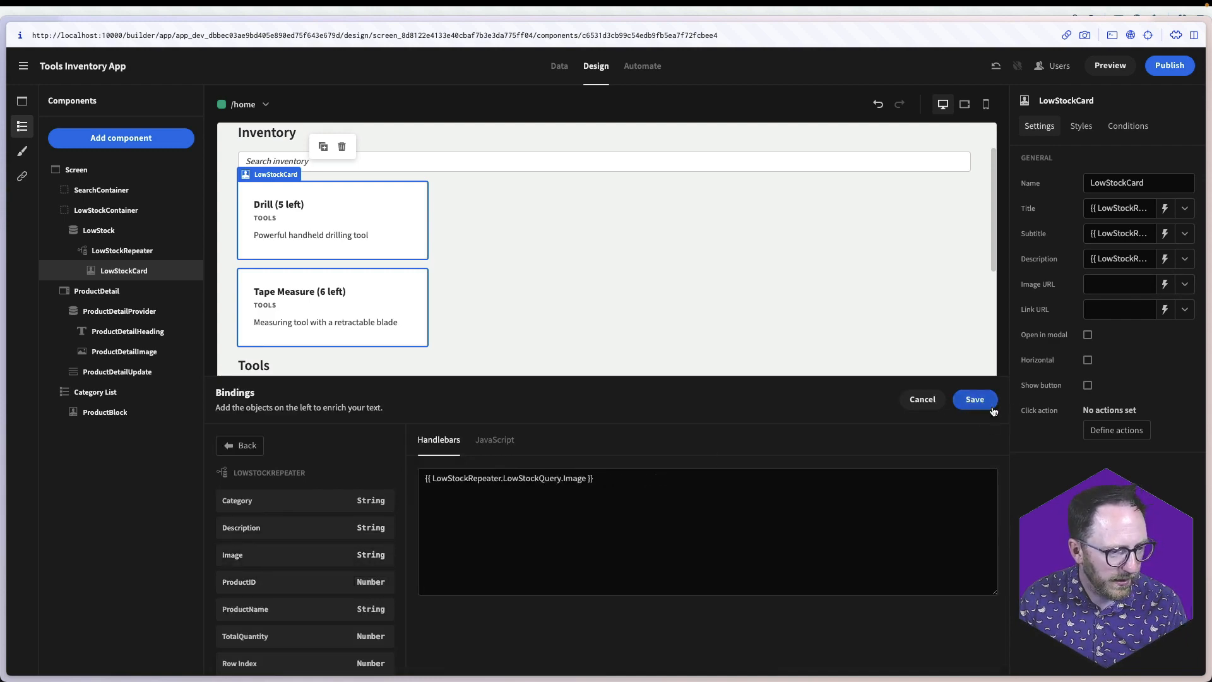
pyautogui.click(974, 399)
pyautogui.click(1088, 360)
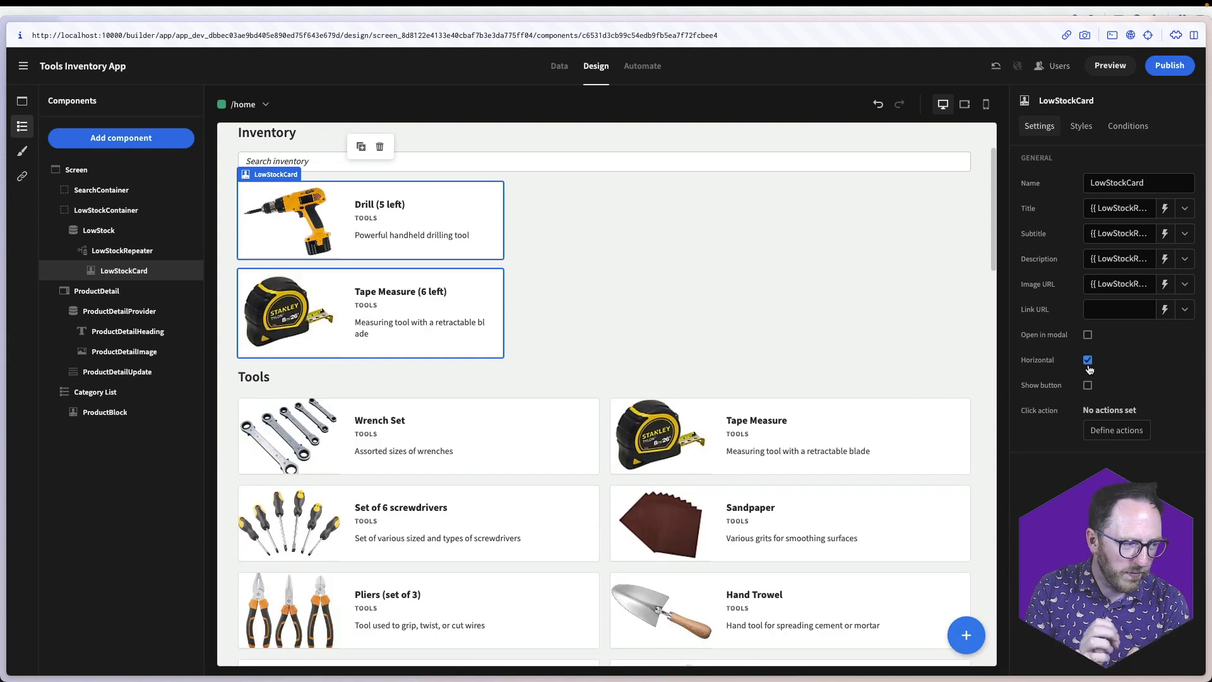
# Set LowStockCard's width to 100% in its size styles
pyautogui.click(1081, 125)
pyautogui.click(1104, 319)
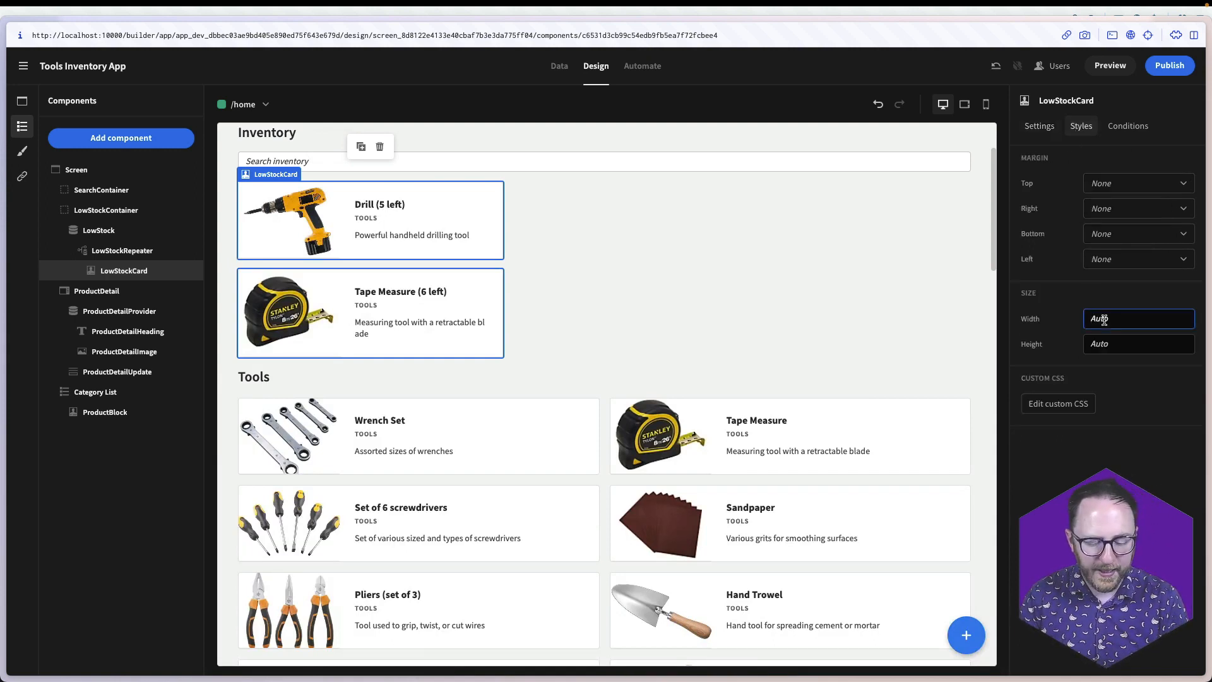
pyautogui.write('100')
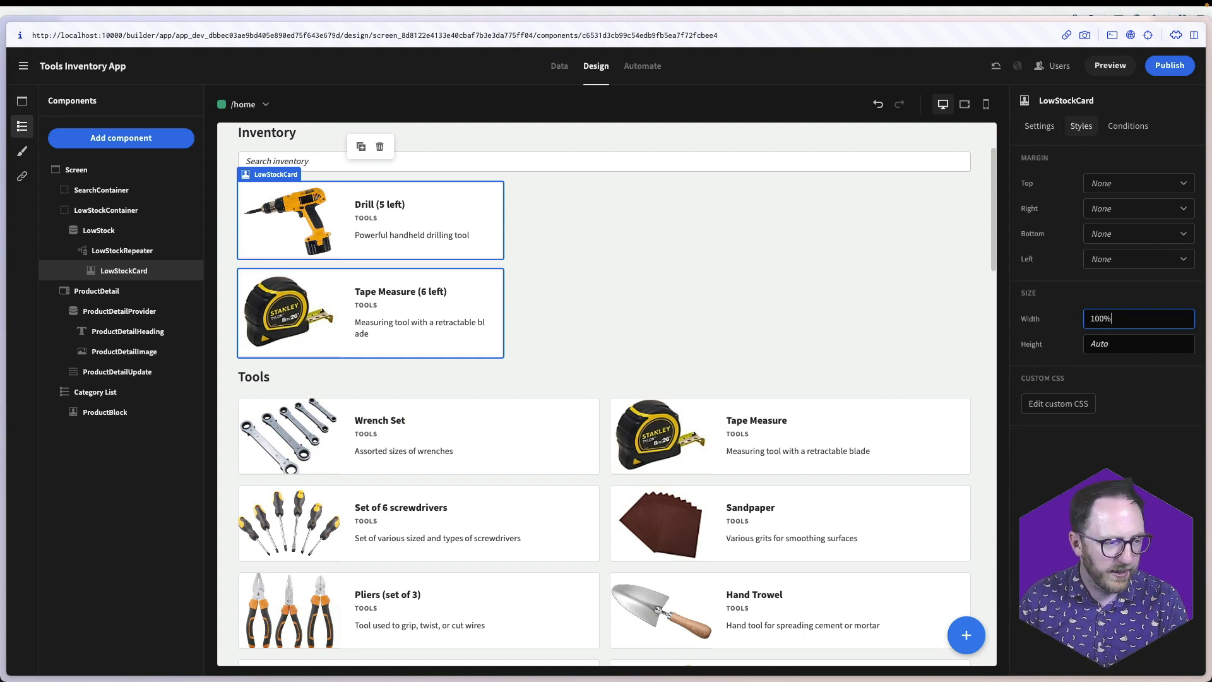
pyautogui.click(816, 330)
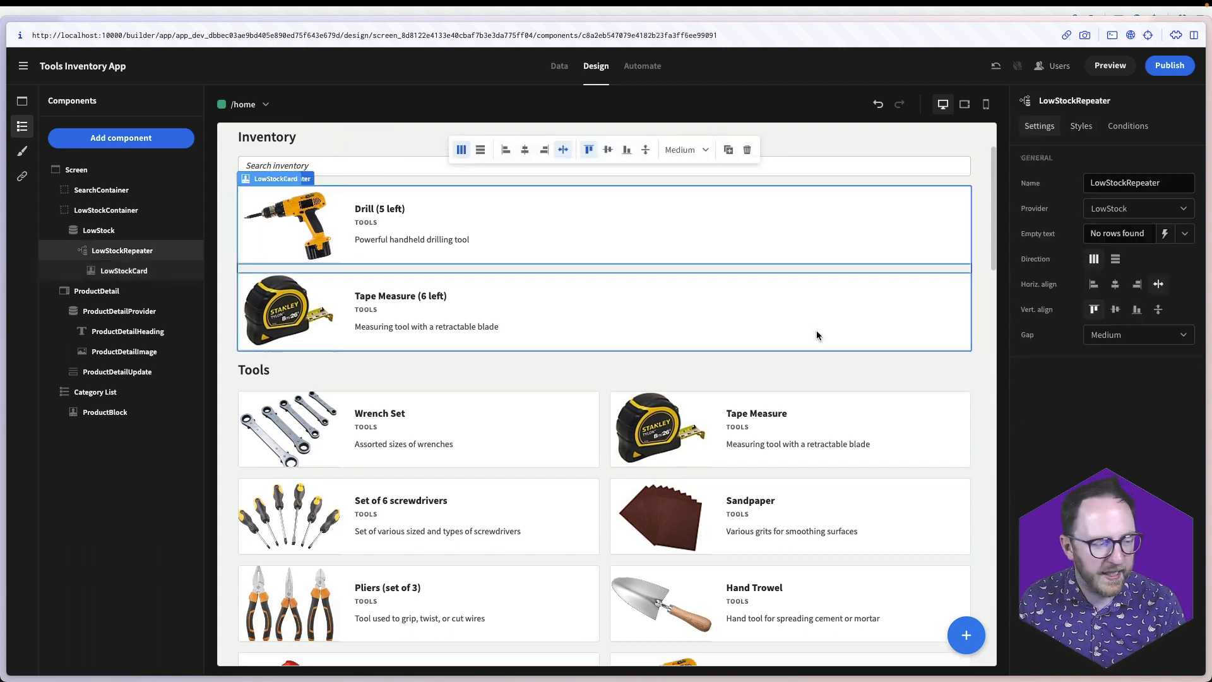
pyautogui.click(723, 372)
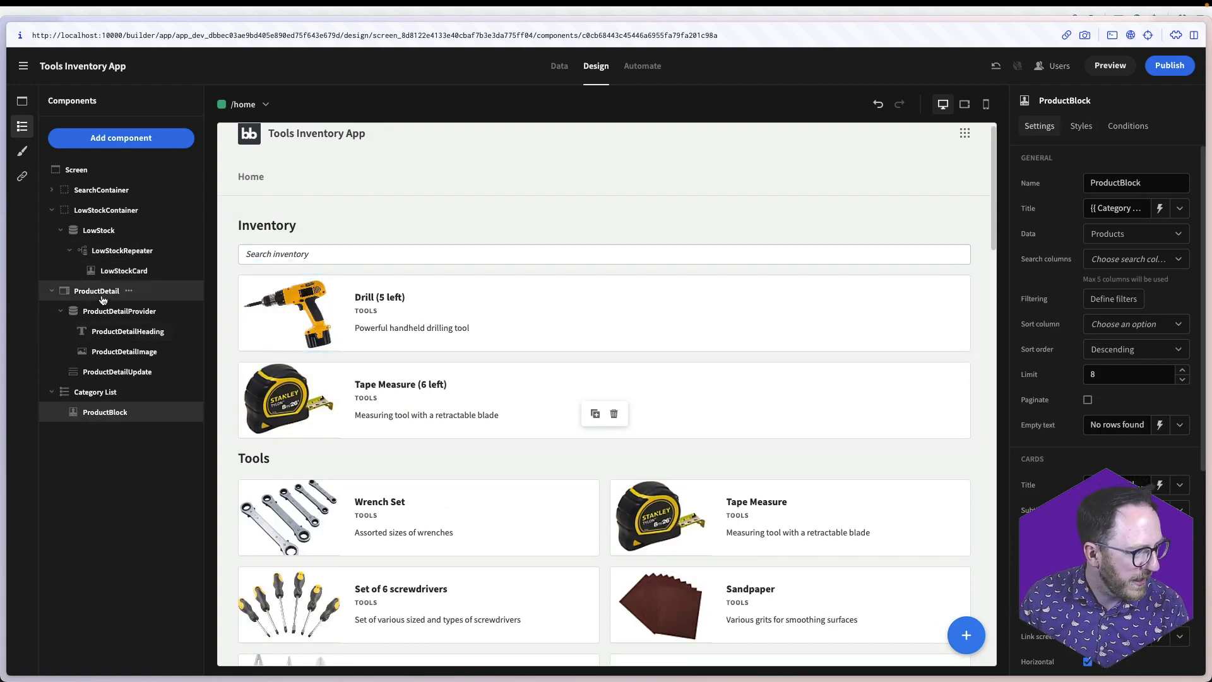
# Add a Headline component to LowStockContainer and name it LowStockHeadline
pyautogui.click(95, 212)
pyautogui.click(112, 138)
pyautogui.write('head')
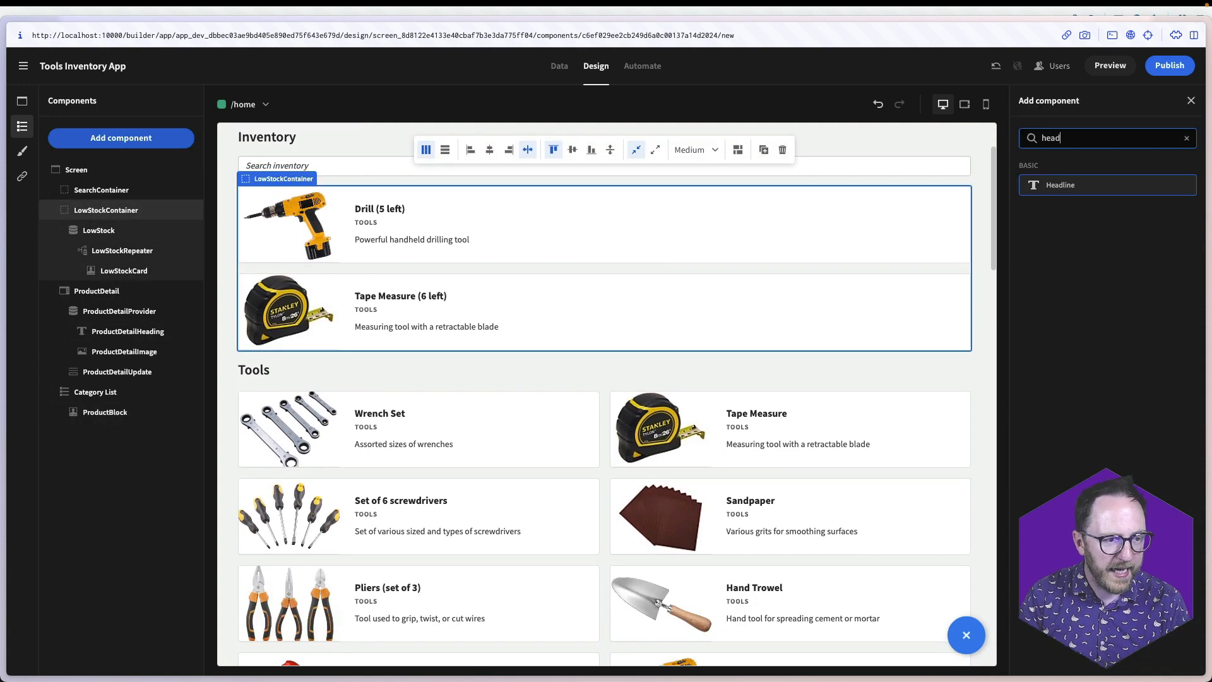
pyautogui.press('Return')
pyautogui.write('Low')
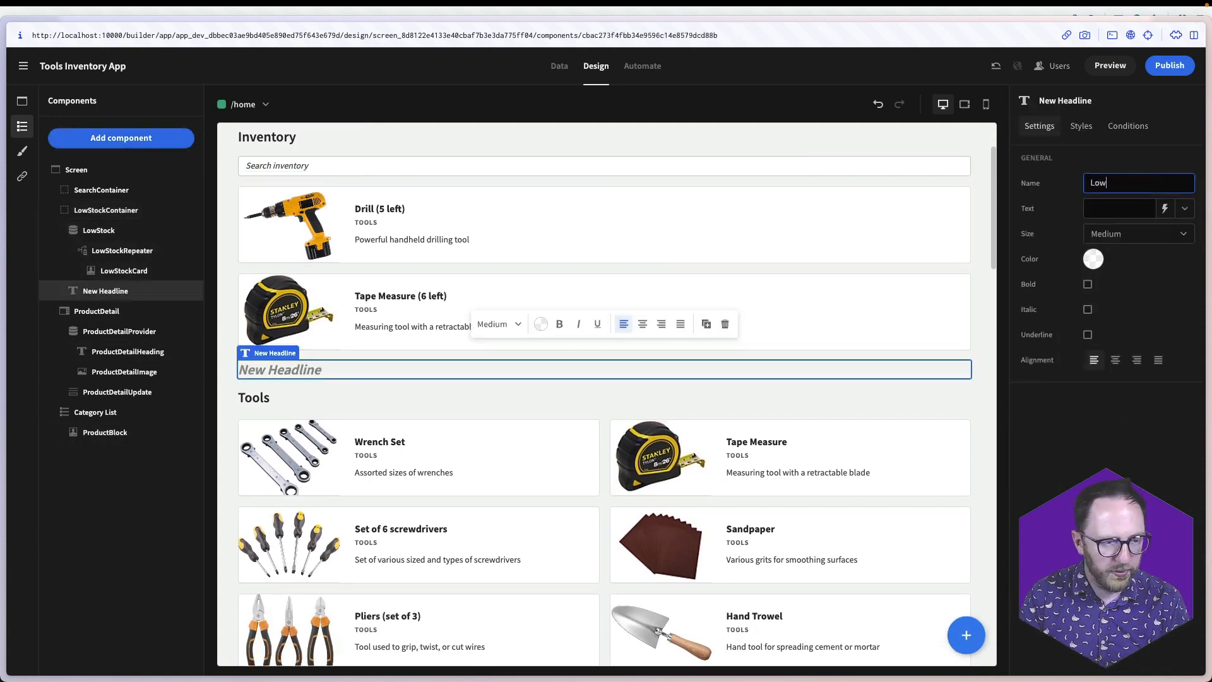
pyautogui.write('StockHeadline')
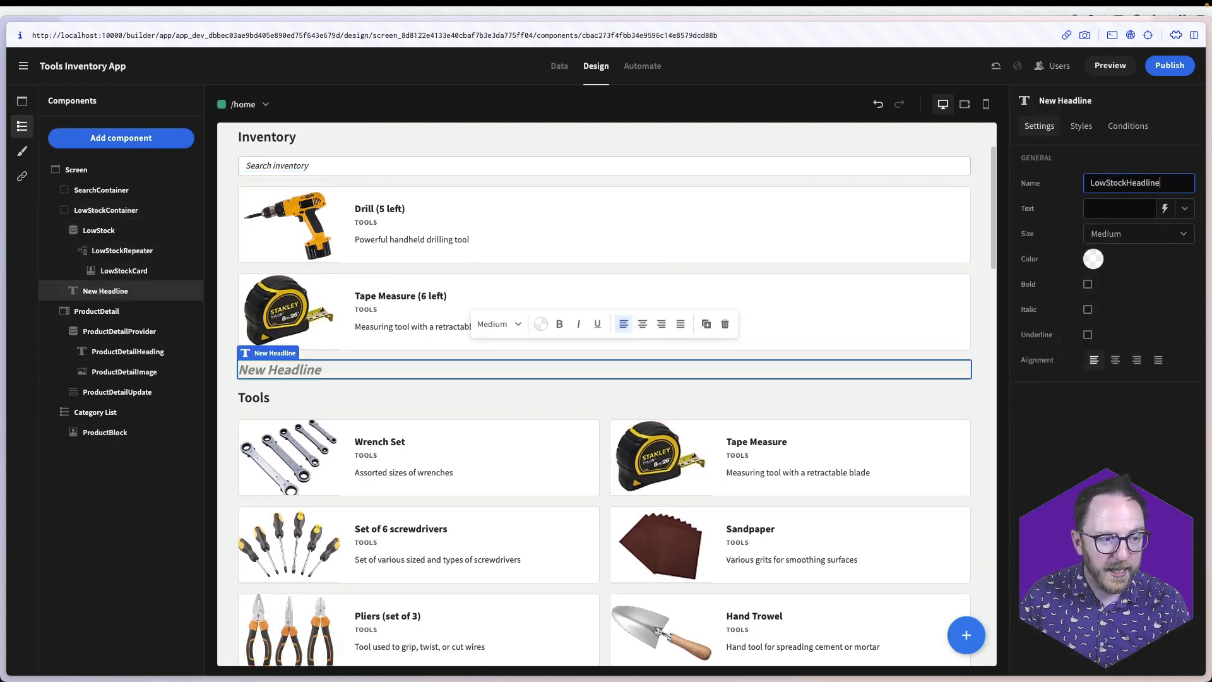
# Set LowStockHeadline's text to "Items low on stock" and move it inside LowStock, directly above LowStockRepeater
pyautogui.press('Tab')
pyautogui.write('Item')
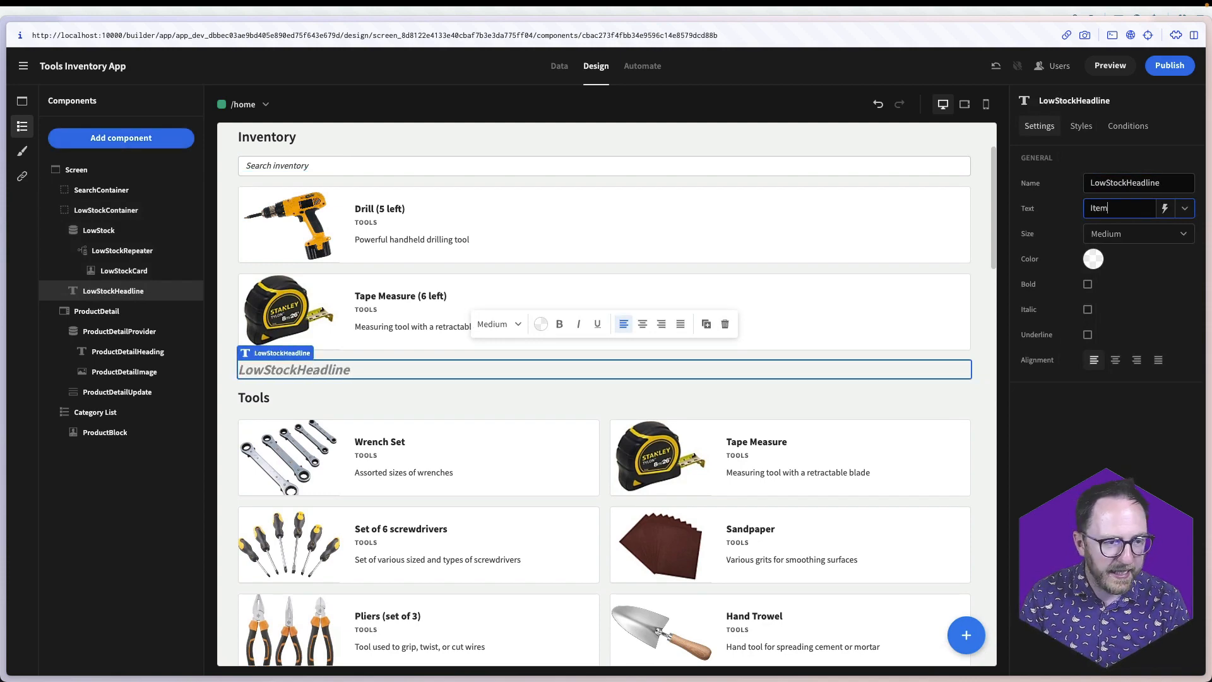
pyautogui.write('s low on stock')
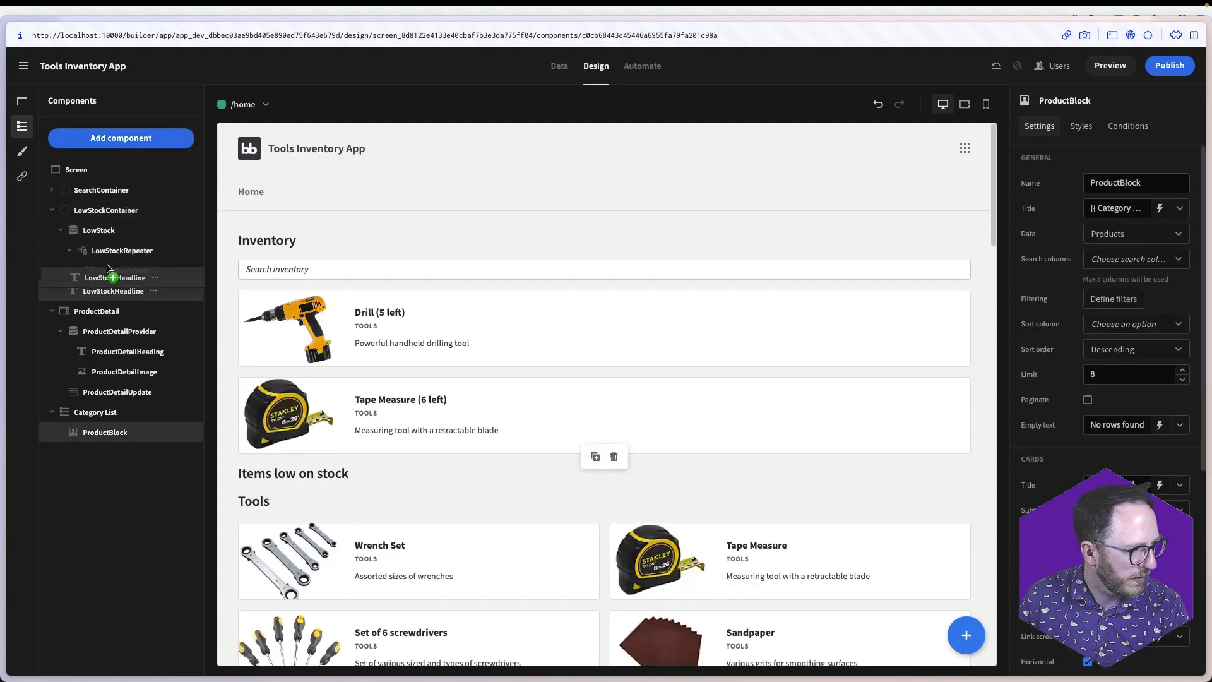
pyautogui.moveTo(113, 290); pyautogui.dragTo(104, 250)
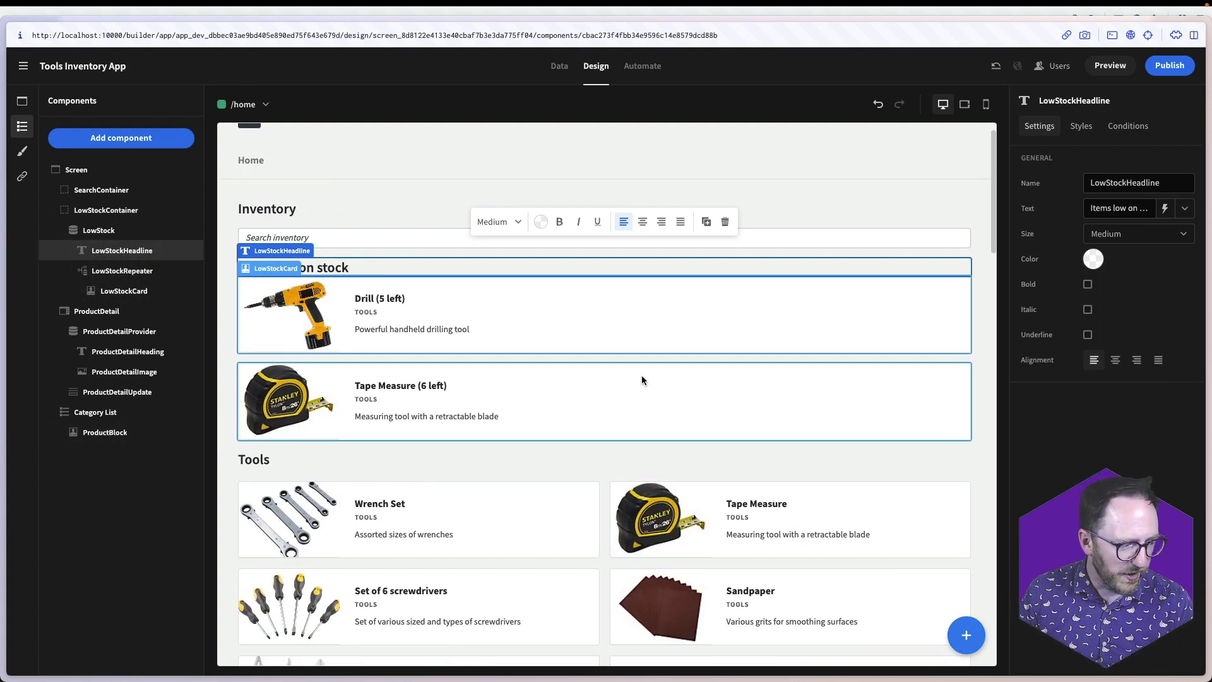
# Show a button on LowStockCard with the text "Order 10 more"
pyautogui.click(104, 291)
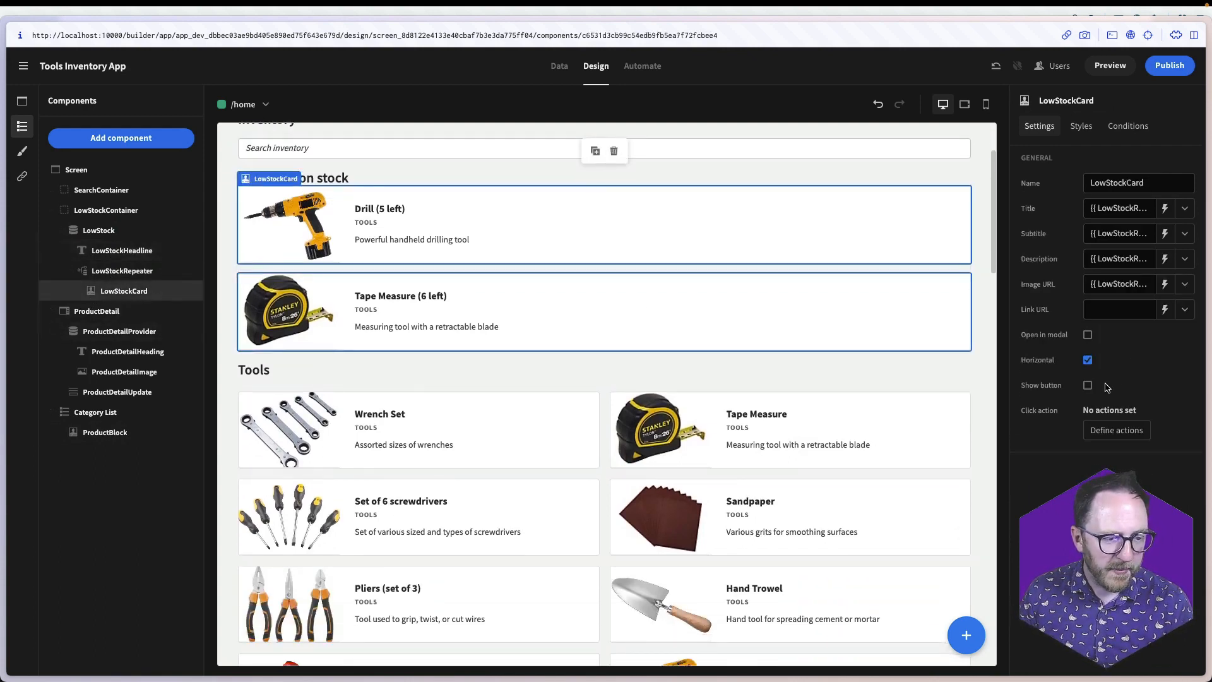
pyautogui.click(1087, 385)
pyautogui.click(1115, 409)
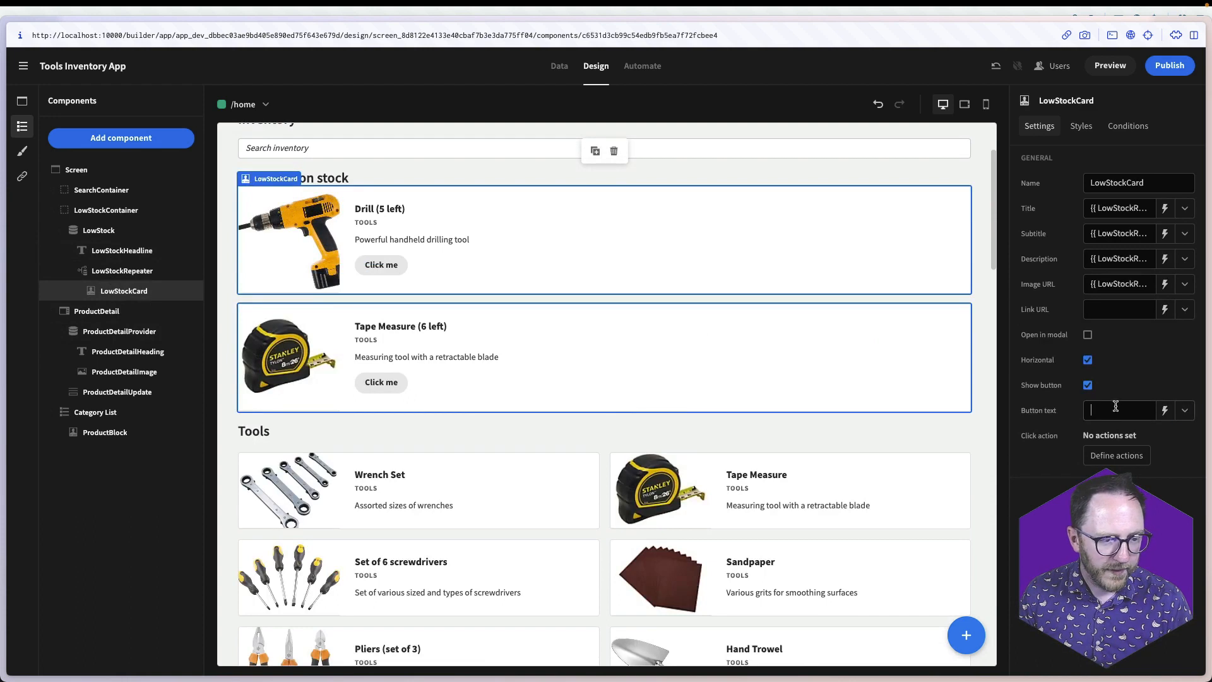
pyautogui.write('Order 10 more')
pyautogui.press('Return')
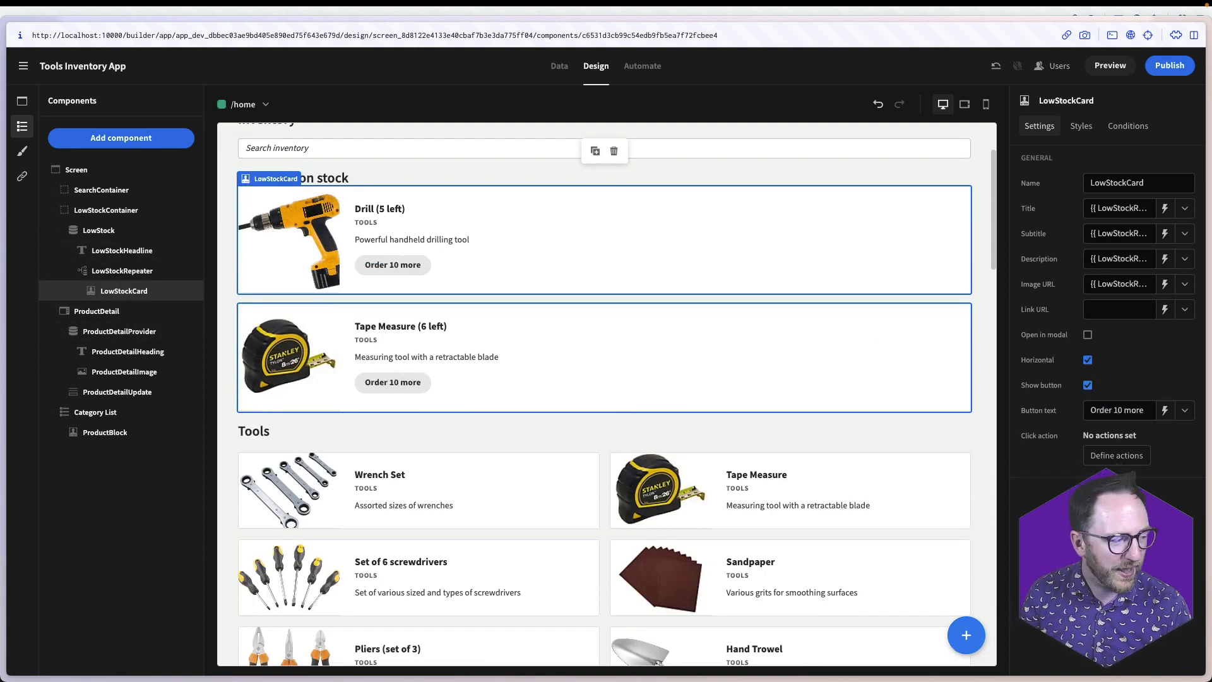
# Add a Form named Reorder inside LowStockRepeater and nest LowStockCard within it
pyautogui.click(121, 137)
pyautogui.write('form')
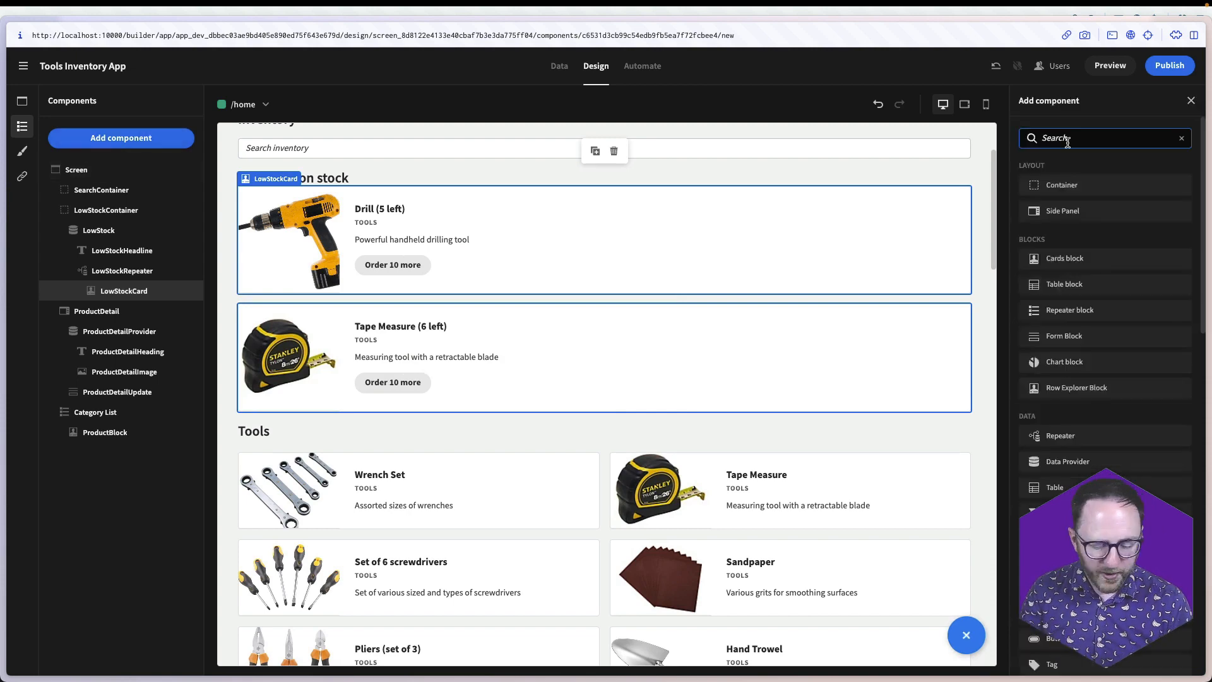
pyautogui.click(1054, 258)
pyautogui.moveTo(124, 290); pyautogui.dragTo(119, 313)
pyautogui.click(117, 290)
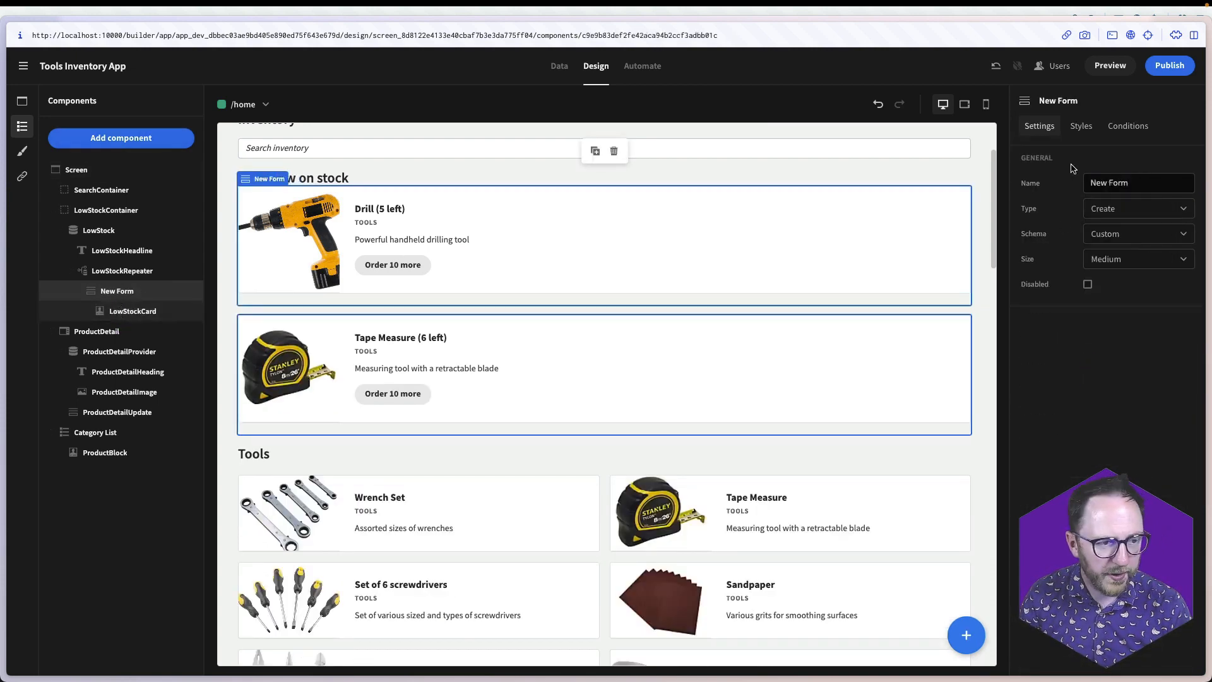
pyautogui.tripleClick(1124, 182)
pyautogui.write('Reorder')
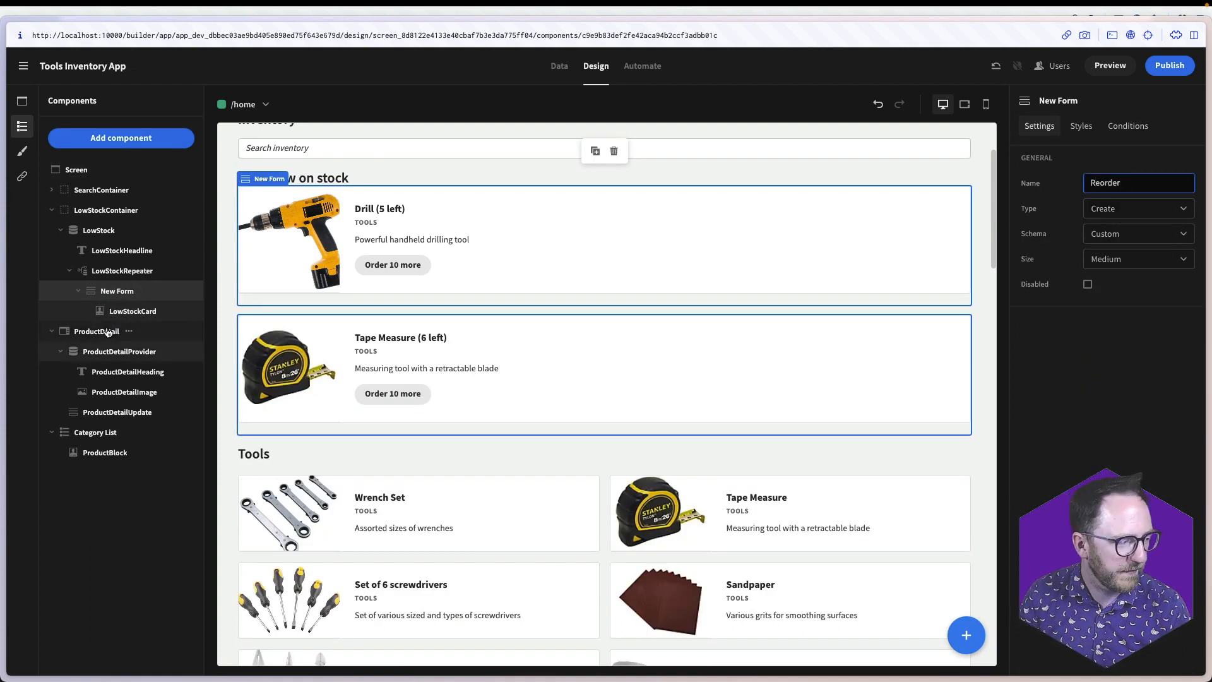
# Give LowStockCard's click action a Save Row action with Reorder as datasource and Reorders as table
pyautogui.click(126, 311)
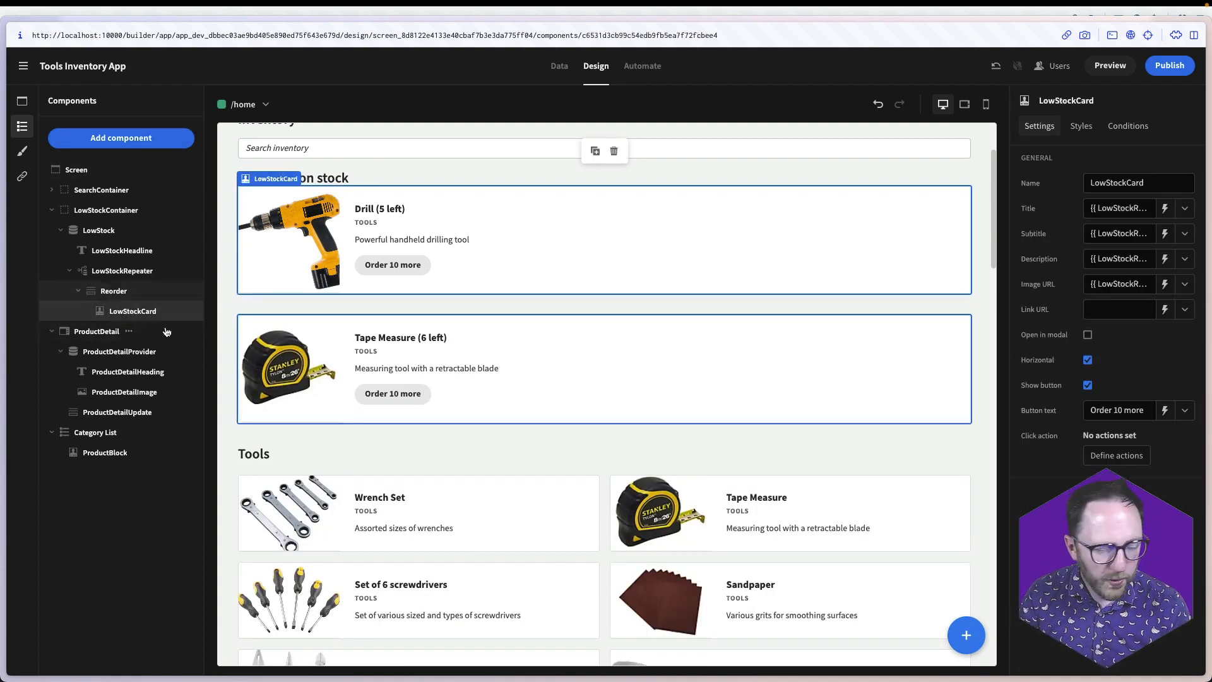
pyautogui.click(1117, 455)
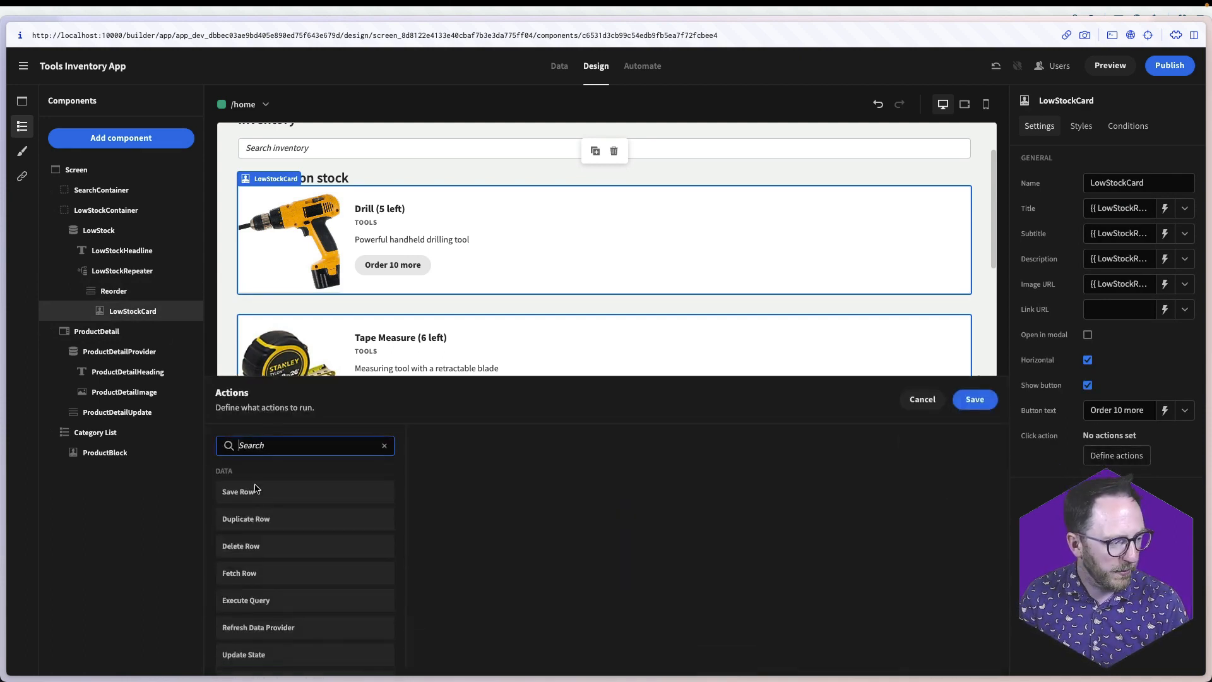
pyautogui.click(243, 492)
pyautogui.click(530, 483)
pyautogui.click(530, 531)
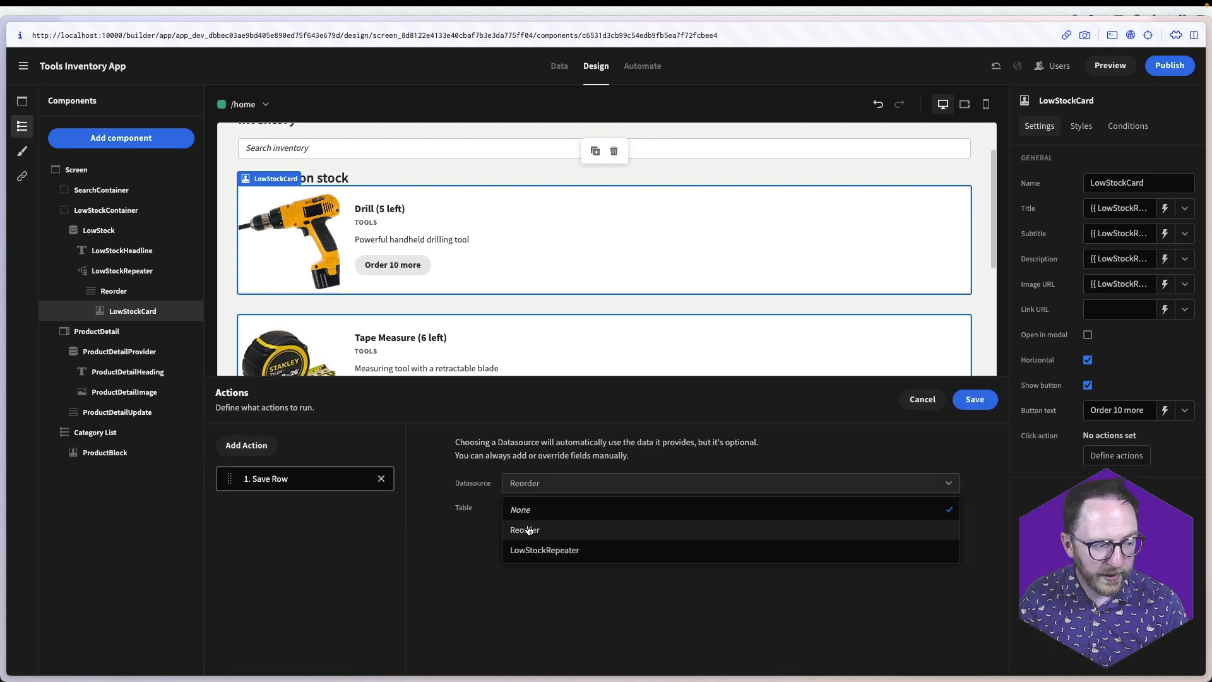
pyautogui.click(534, 513)
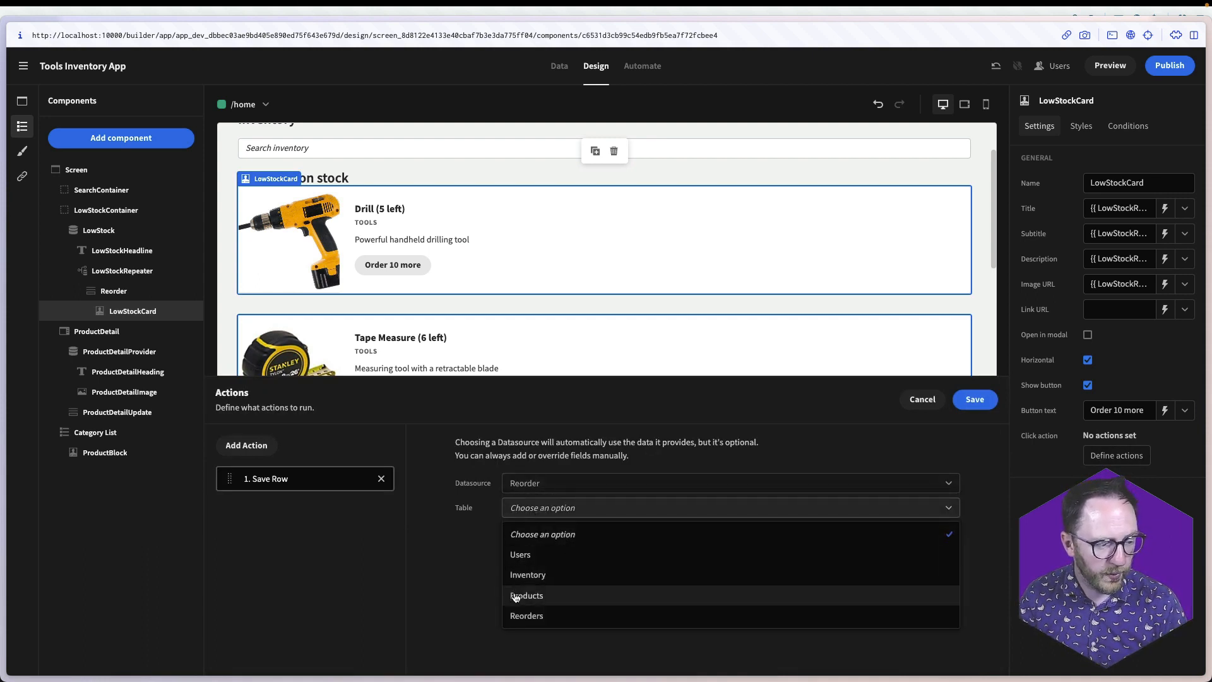
pyautogui.click(525, 616)
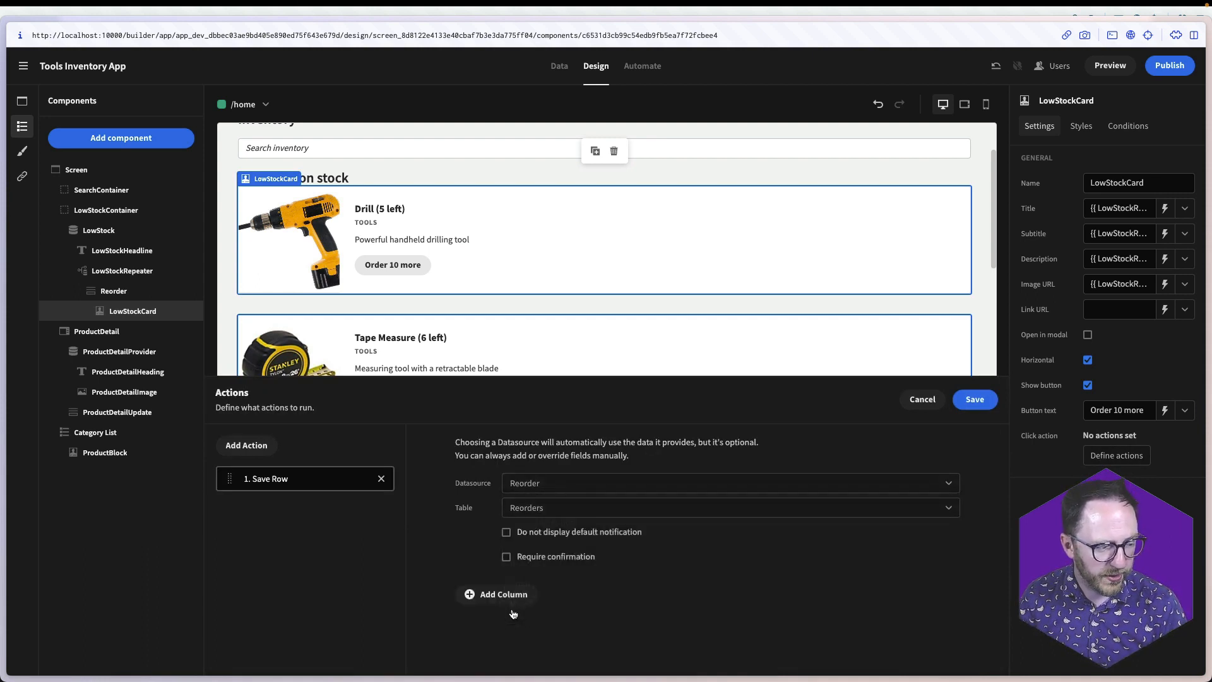
# Add a ProductID column to the Save Row action, bound to LowStockRepeater's ProductID field
pyautogui.click(467, 594)
pyautogui.click(596, 590)
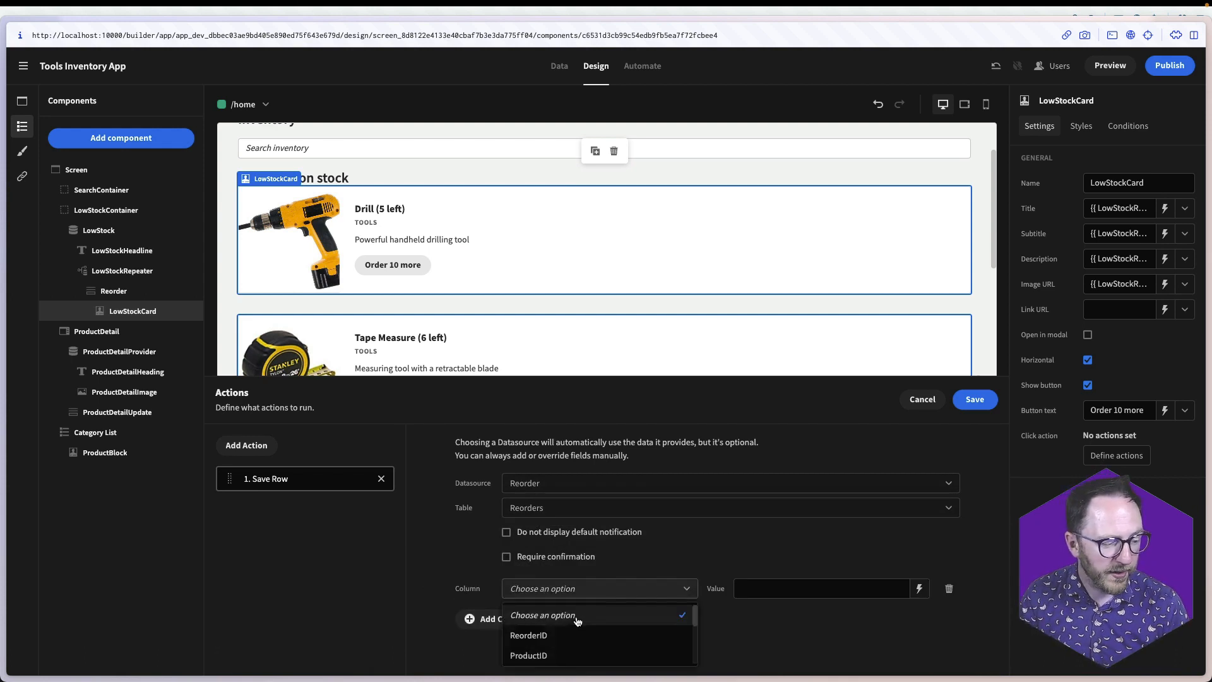
pyautogui.scroll(-2, 572, 625)
pyautogui.scroll(2, 563, 629)
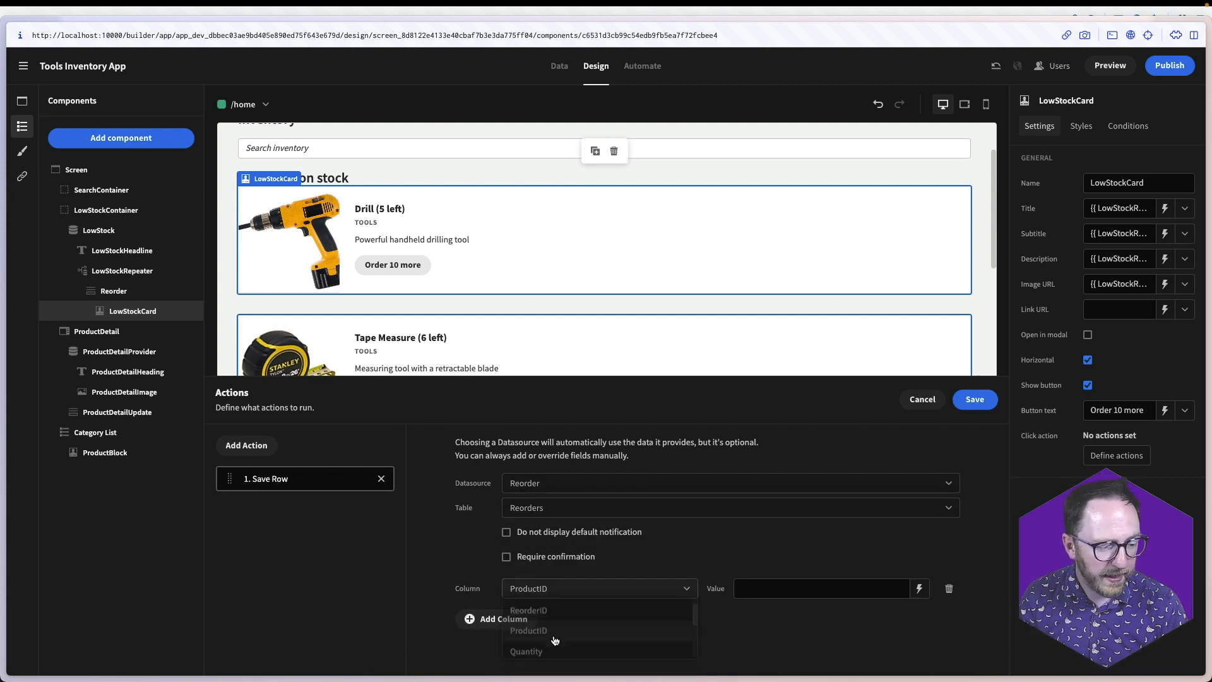
pyautogui.click(528, 637)
pyautogui.click(919, 589)
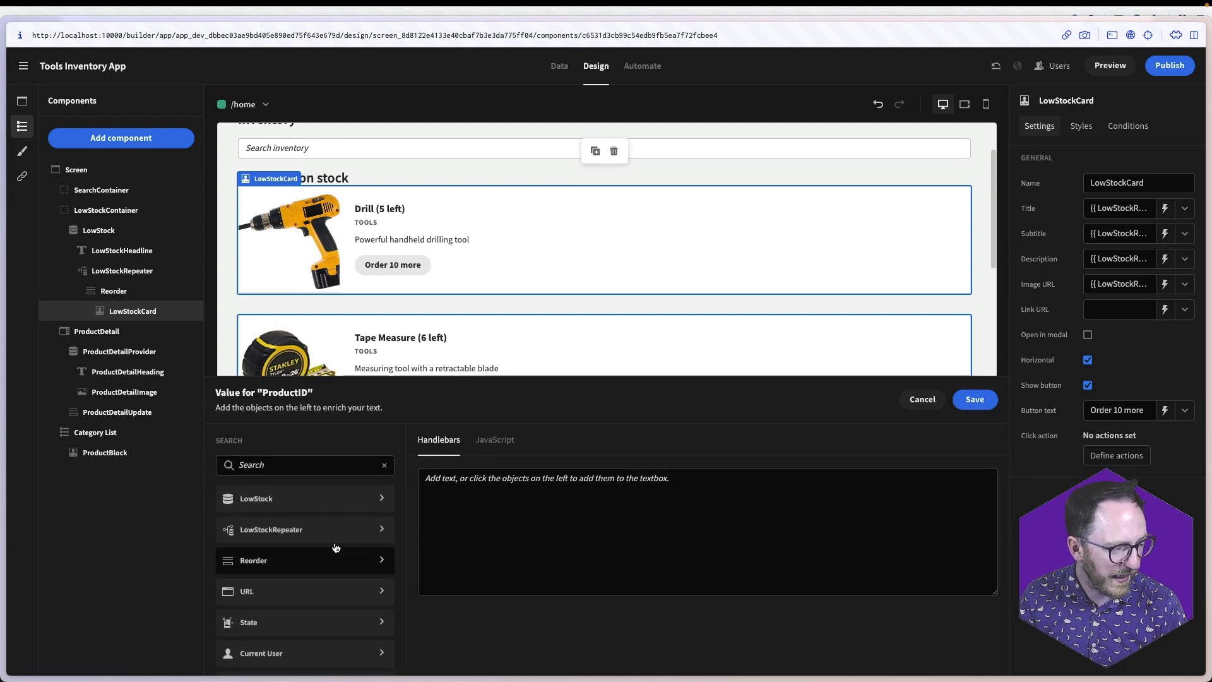
pyautogui.click(286, 529)
pyautogui.click(275, 591)
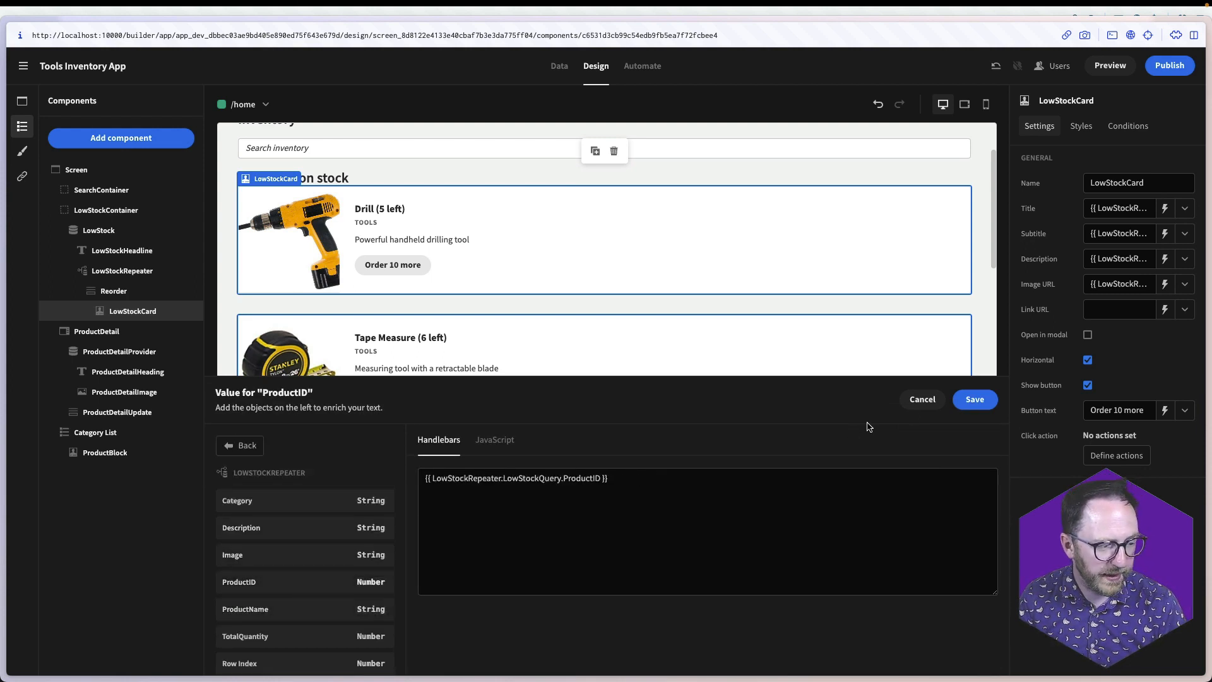
pyautogui.click(973, 399)
# Add a Quantity column with the value 10 to the Save Row action and save the card's actions
pyautogui.click(486, 618)
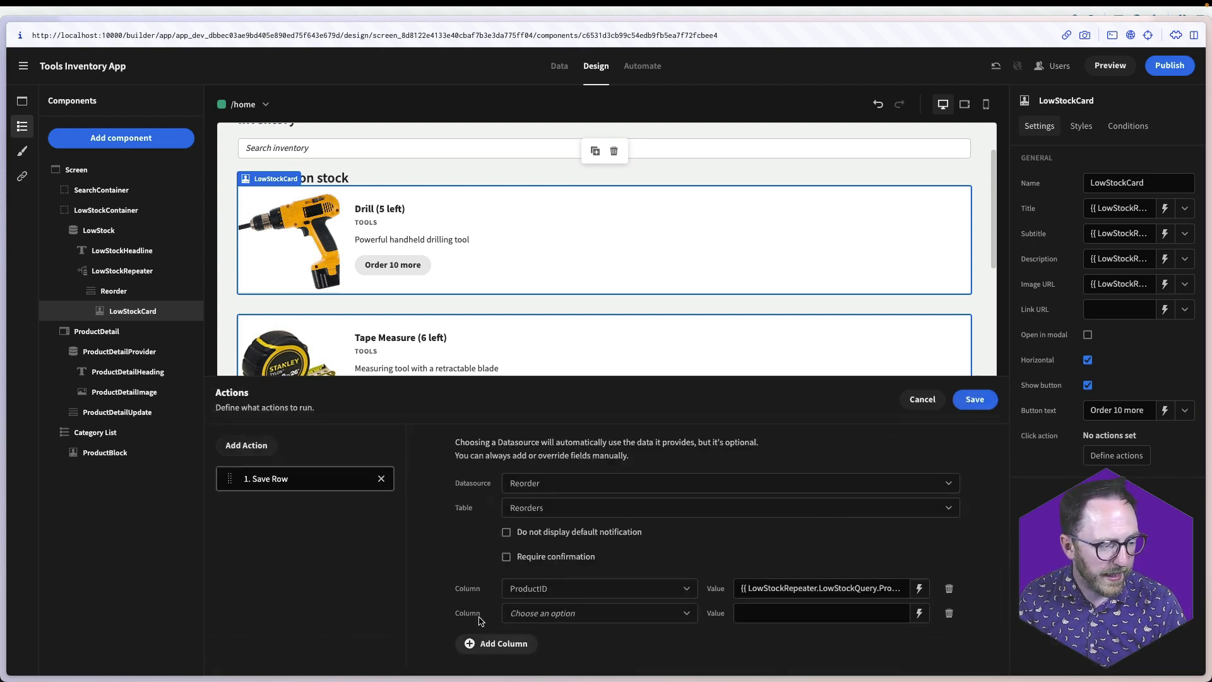
pyautogui.click(562, 613)
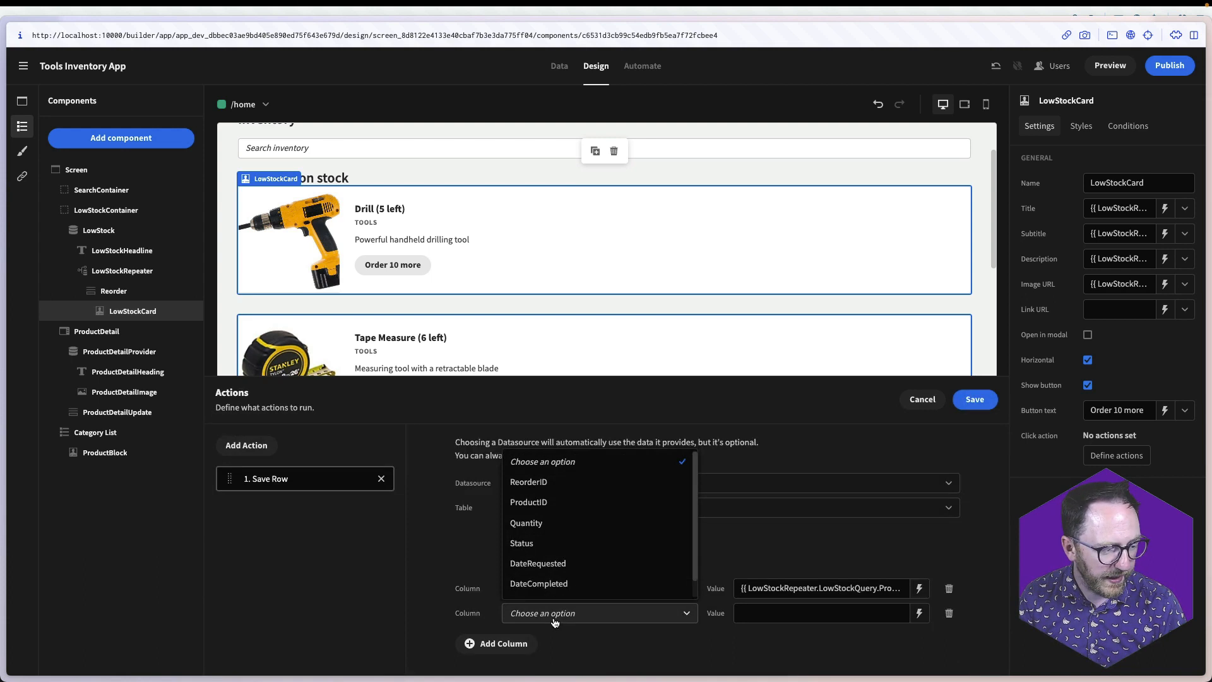
pyautogui.click(596, 526)
pyautogui.click(789, 612)
pyautogui.write('10')
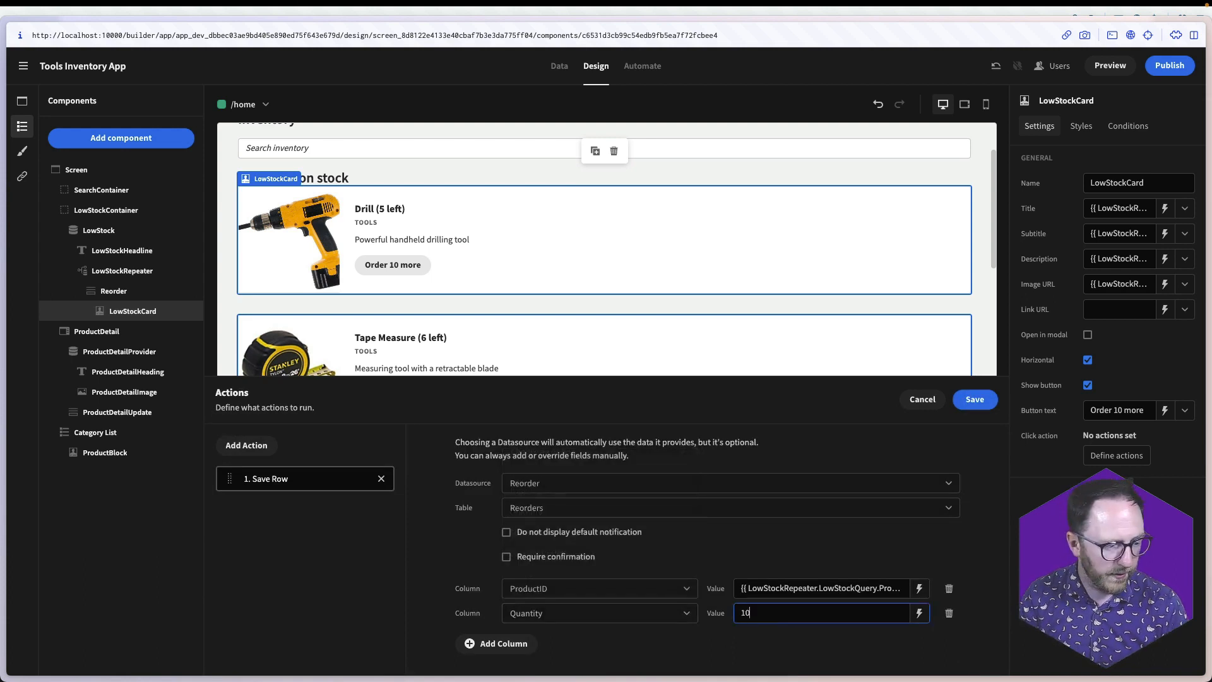
pyautogui.click(973, 399)
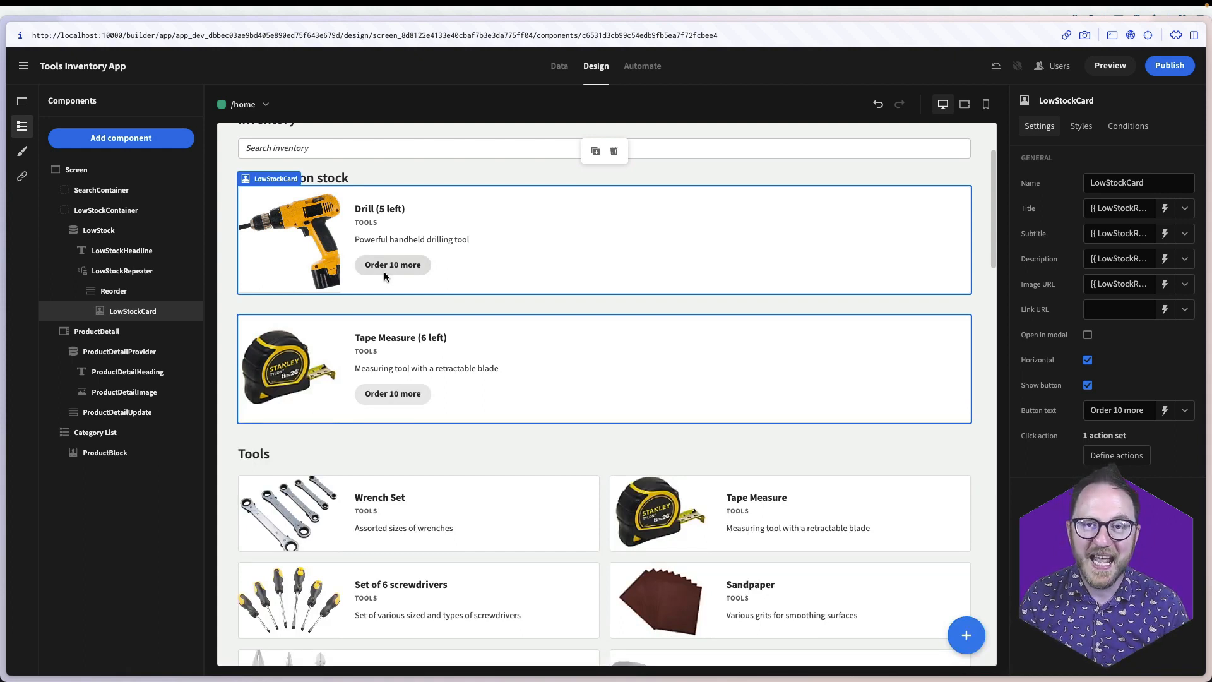
# Preview the app and order 10 more of both the Drill and the Tape Measure
pyautogui.click(1098, 66)
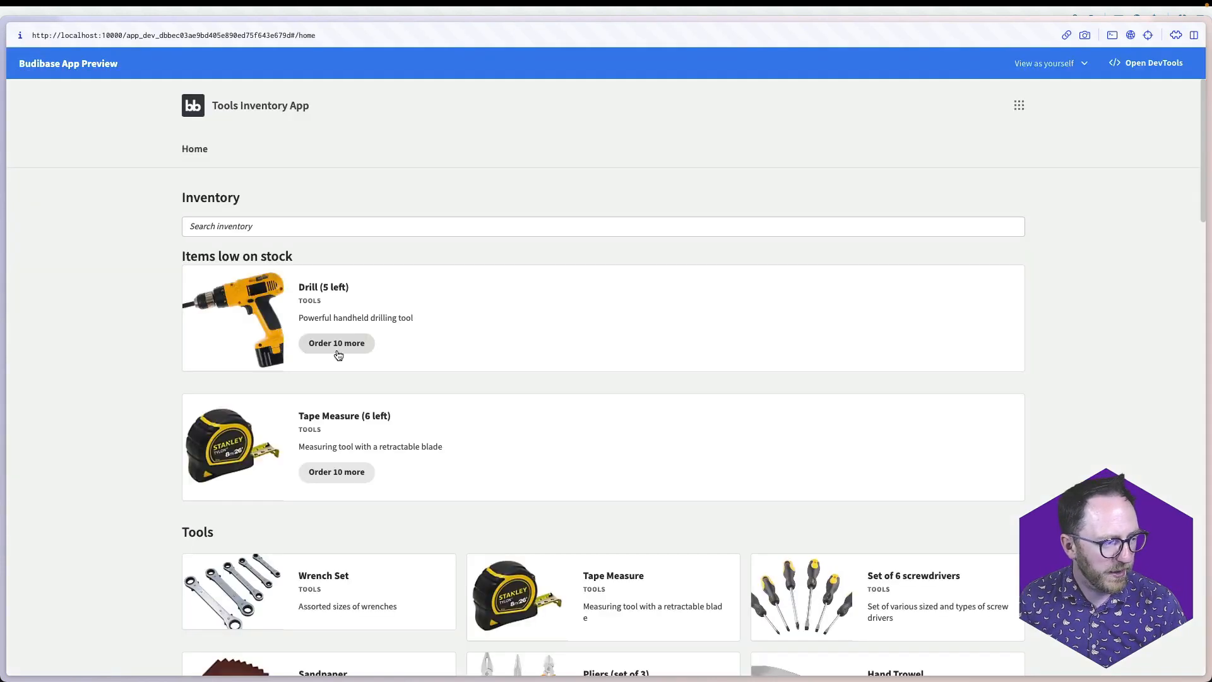
pyautogui.click(338, 354)
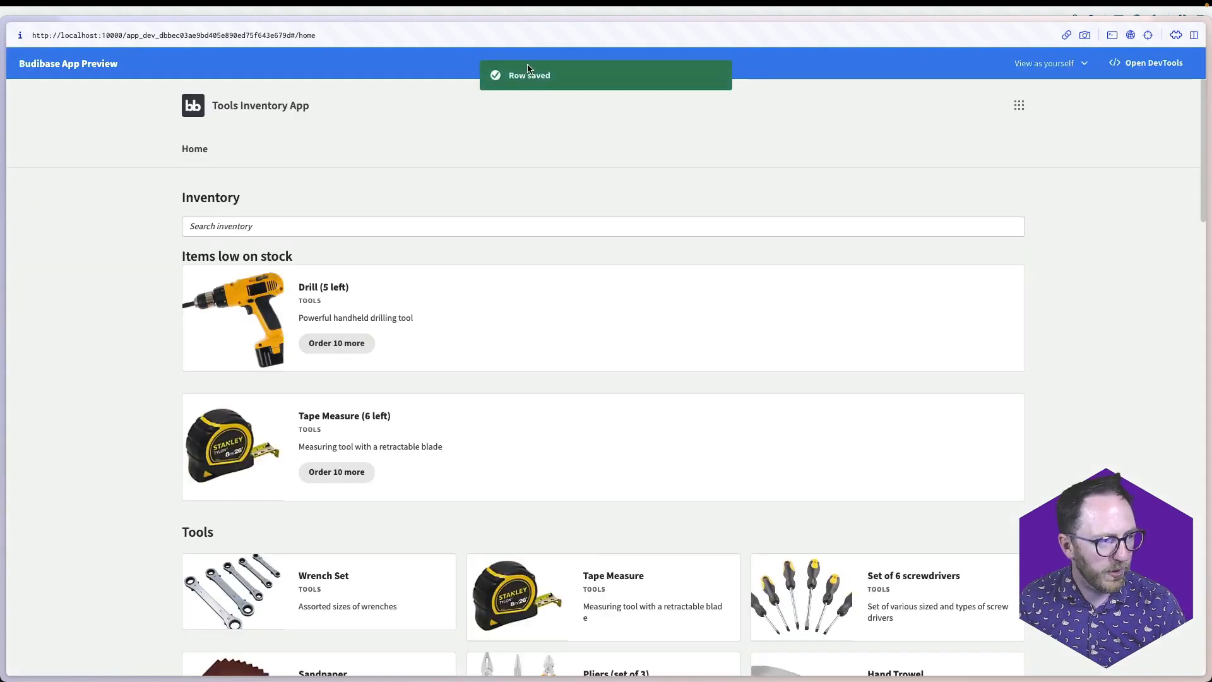
pyautogui.click(332, 475)
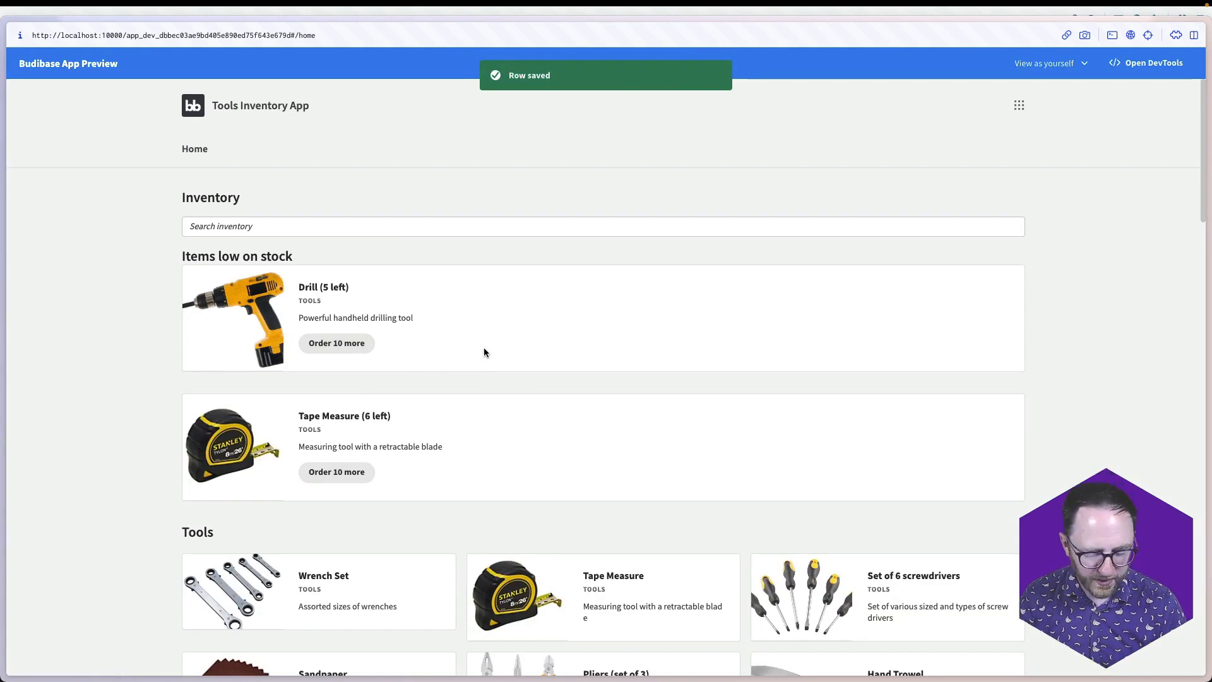
# Return to the builder and open the MySQL Reorders table to check the saved reorder rows
pyautogui.press('super+t')
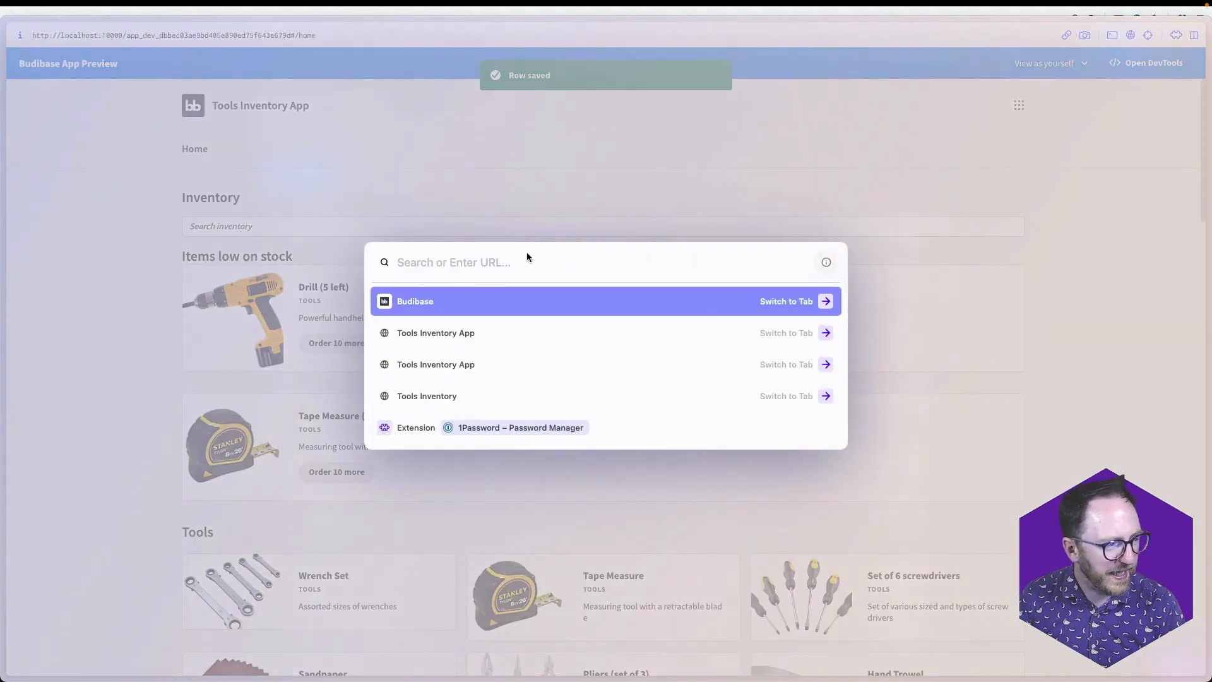
pyautogui.click(449, 314)
pyautogui.click(557, 66)
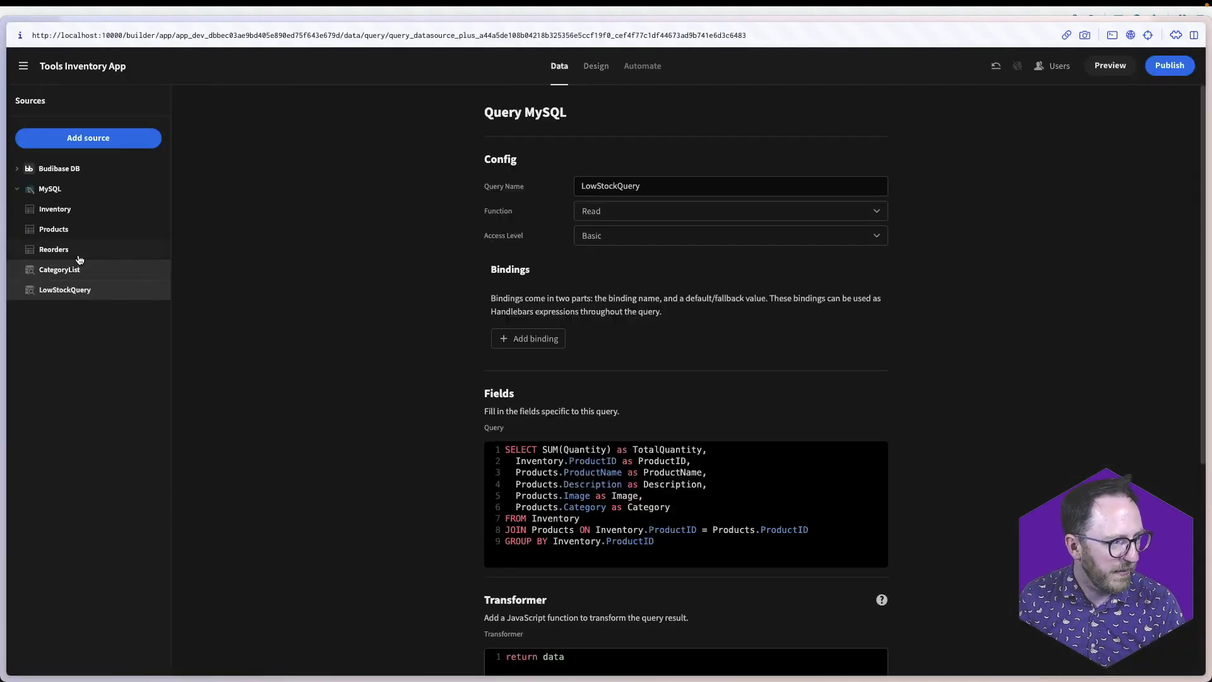
pyautogui.click(61, 250)
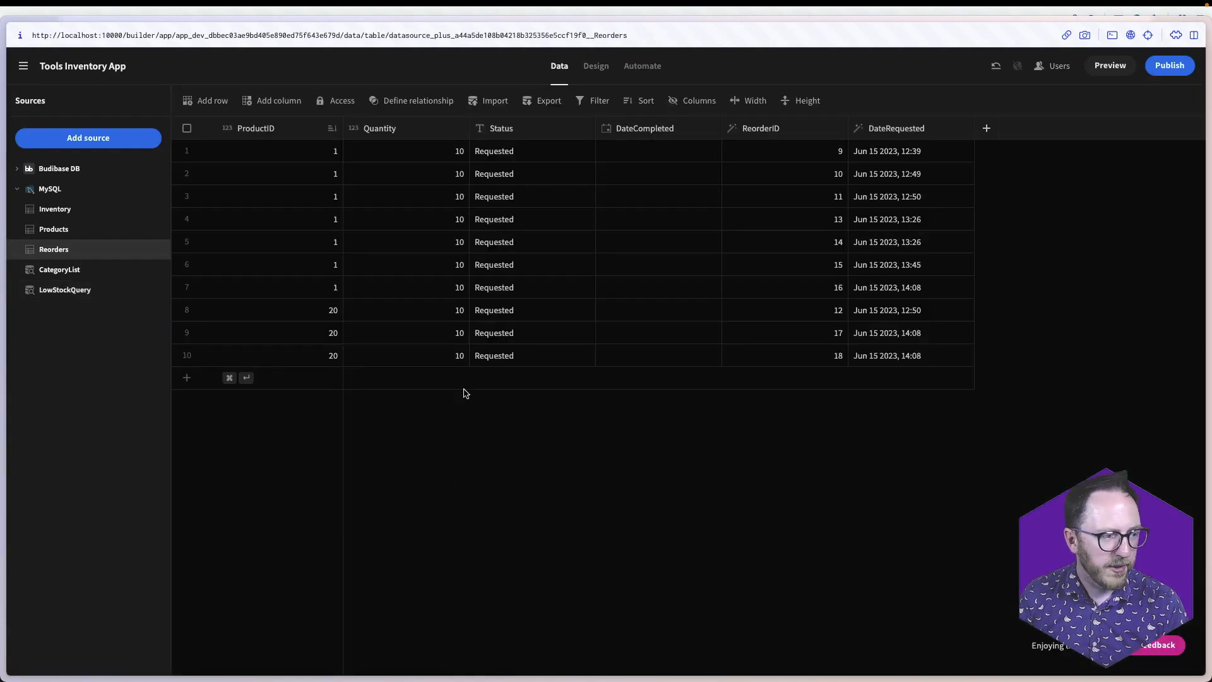
# Delete all rows from the Reorders table and return to the home screen's design
pyautogui.click(187, 128)
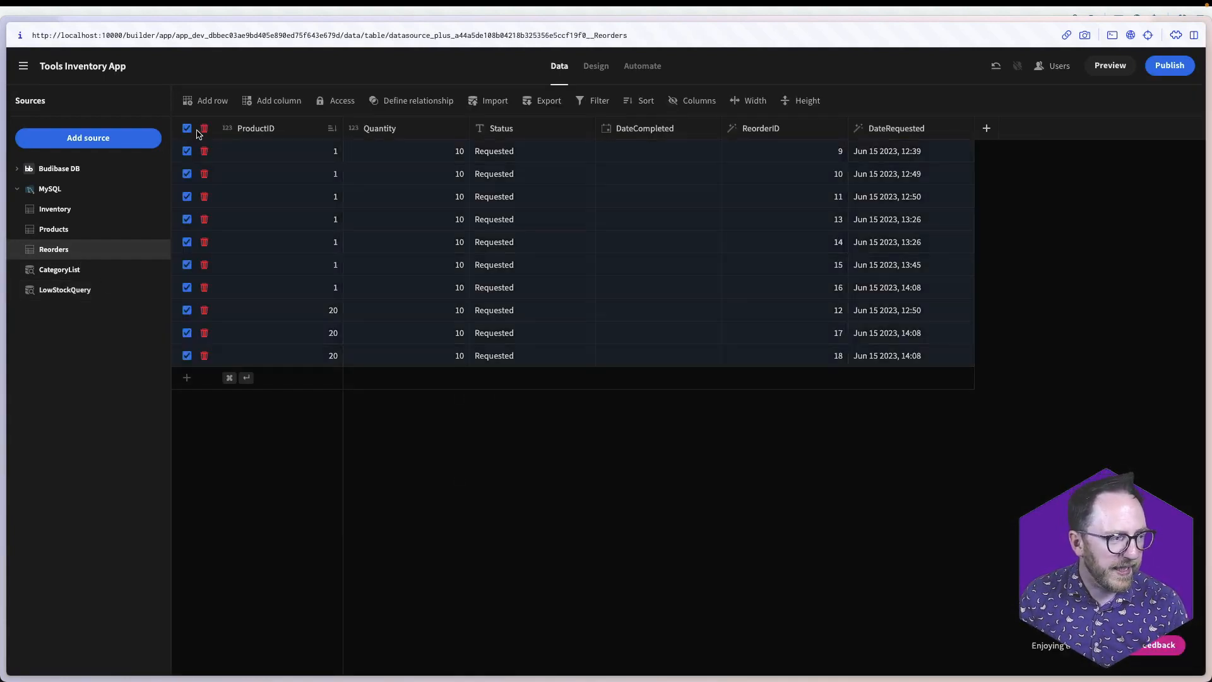
pyautogui.click(204, 128)
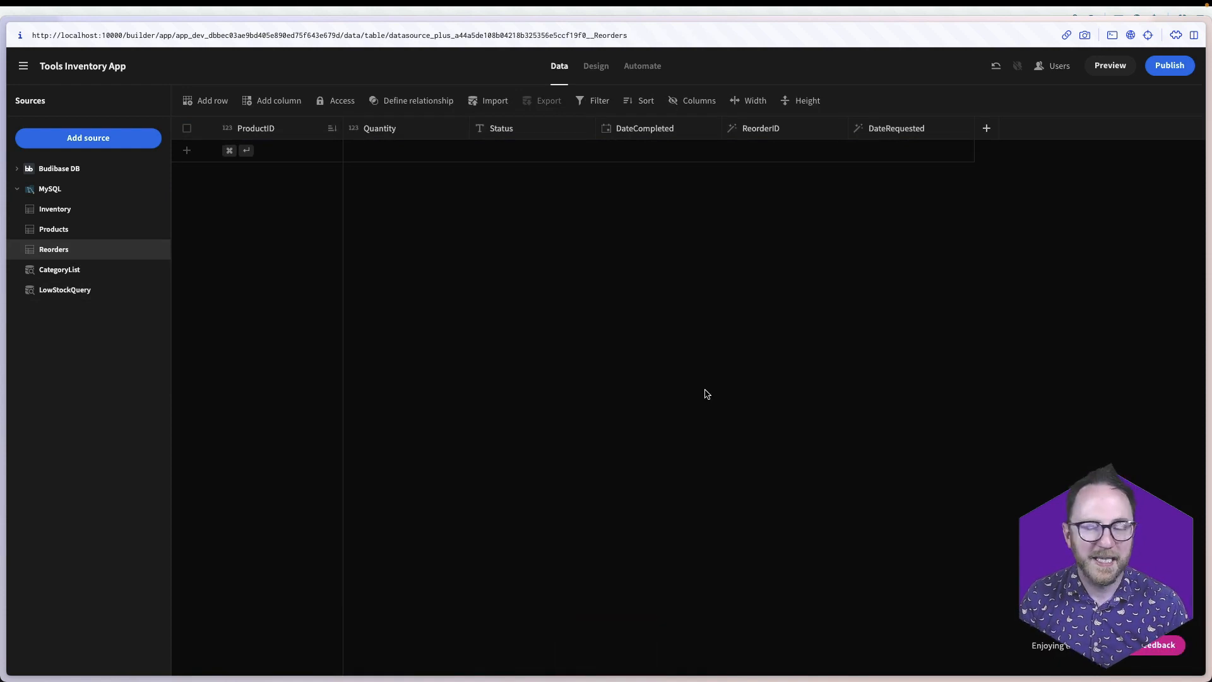
pyautogui.click(596, 67)
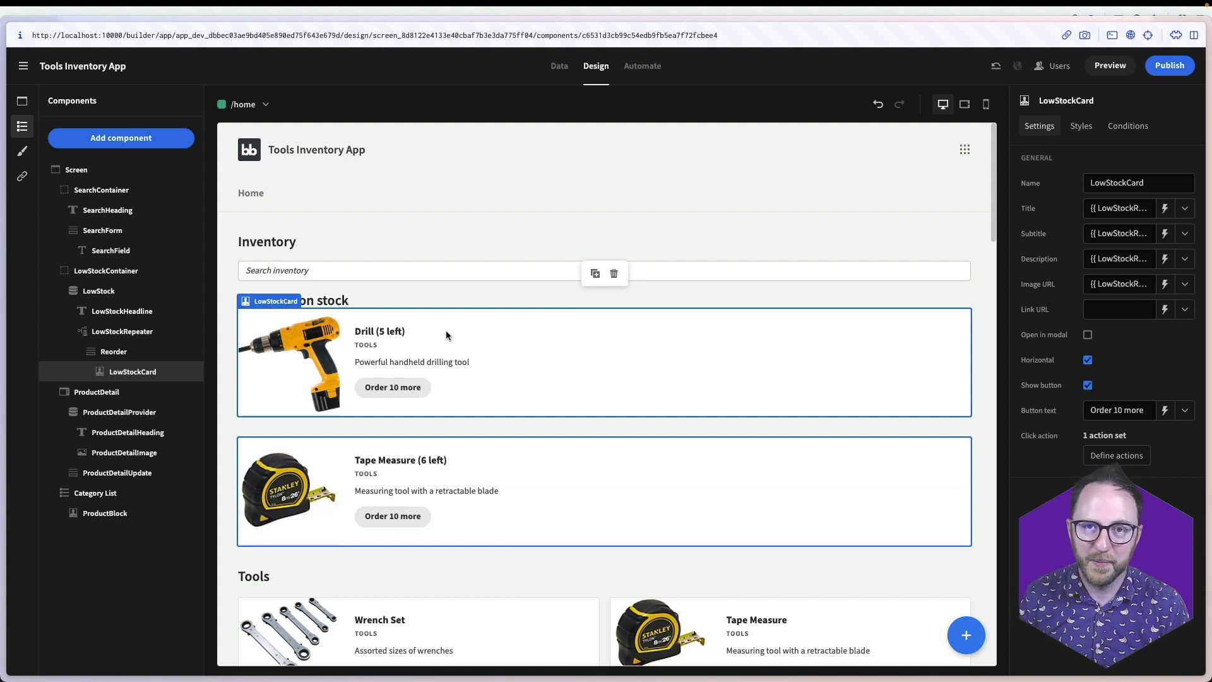
# Create a new query on the MySQL data source and name it Reorders
pyautogui.click(558, 65)
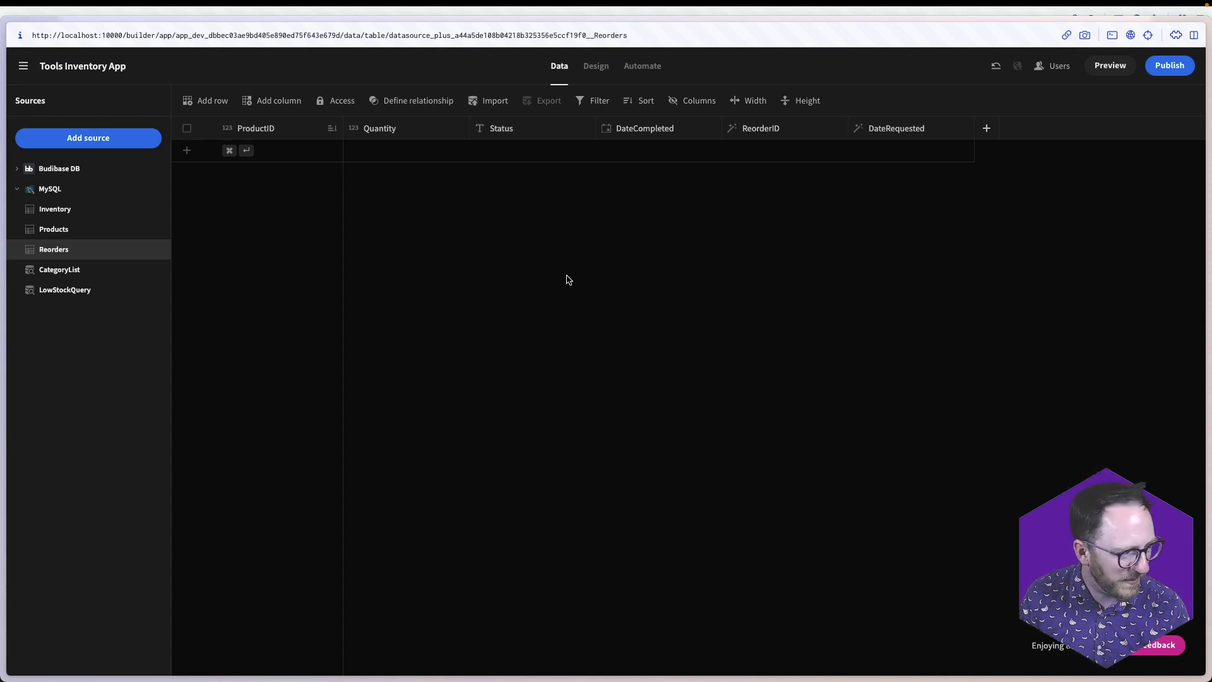
pyautogui.click(54, 195)
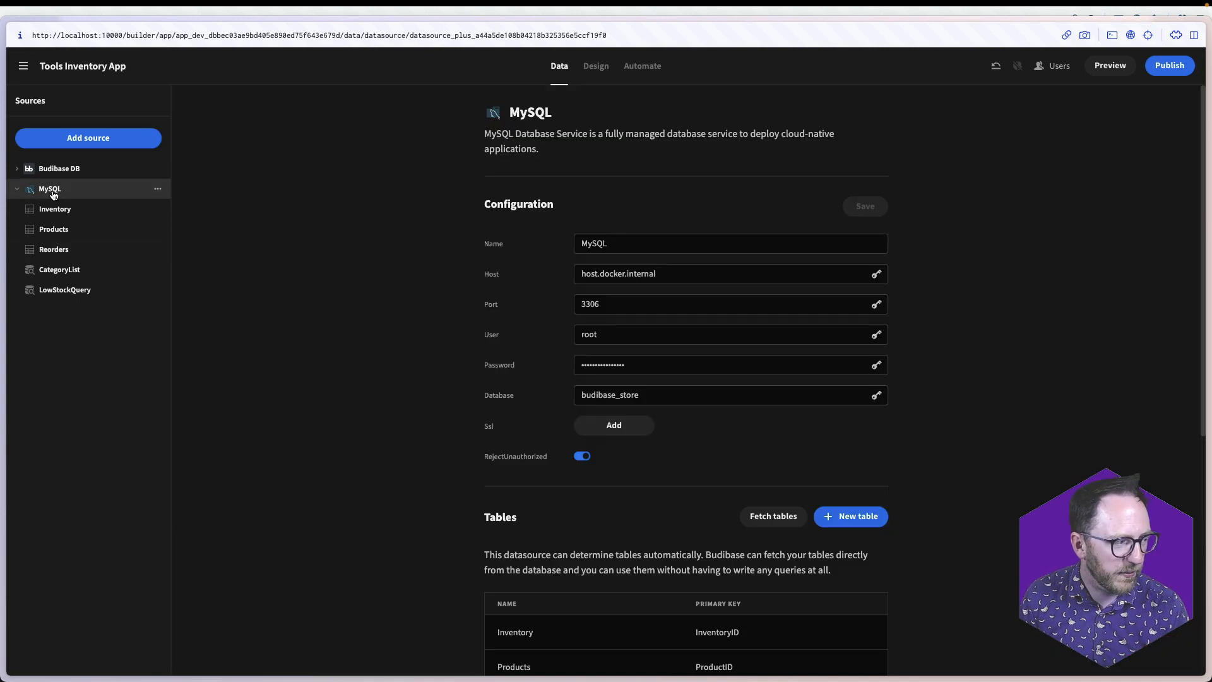
pyautogui.scroll(-6, 774, 395)
pyautogui.click(817, 499)
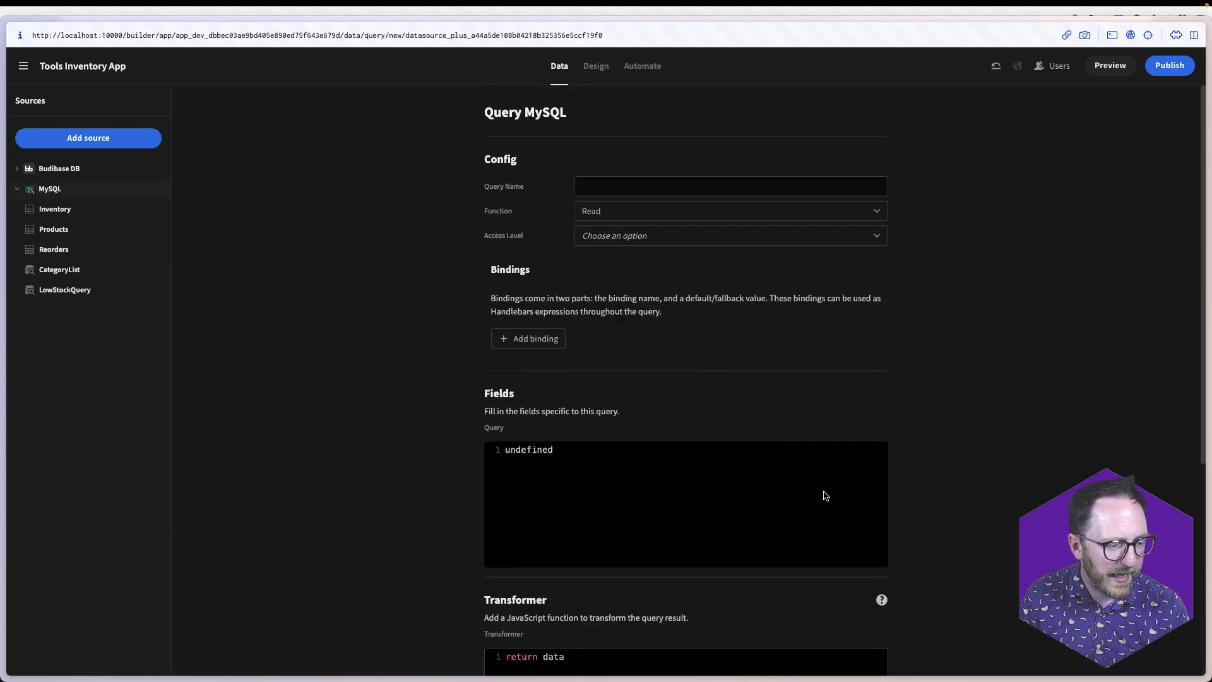
pyautogui.click(623, 194)
pyautogui.write('Re')
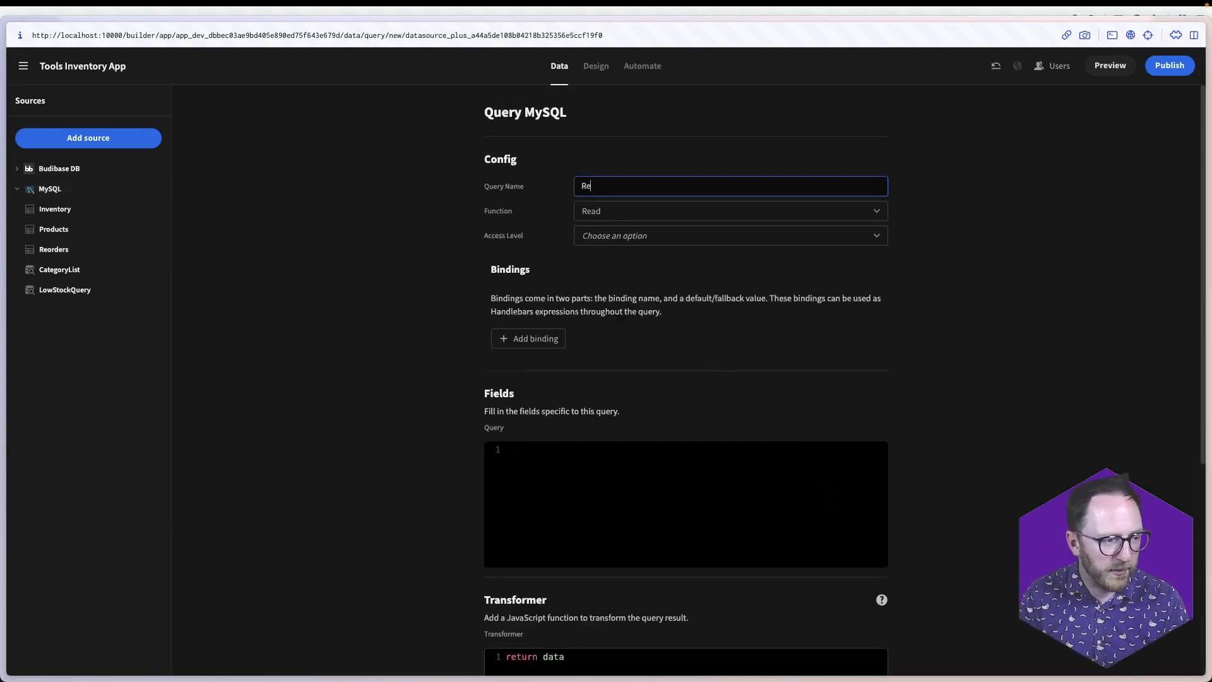
pyautogui.write('orders')
# Write SQL that selects ProductID and SUM(Quantity) as TotalQuantity from the Reorders table
pyautogui.click(680, 455)
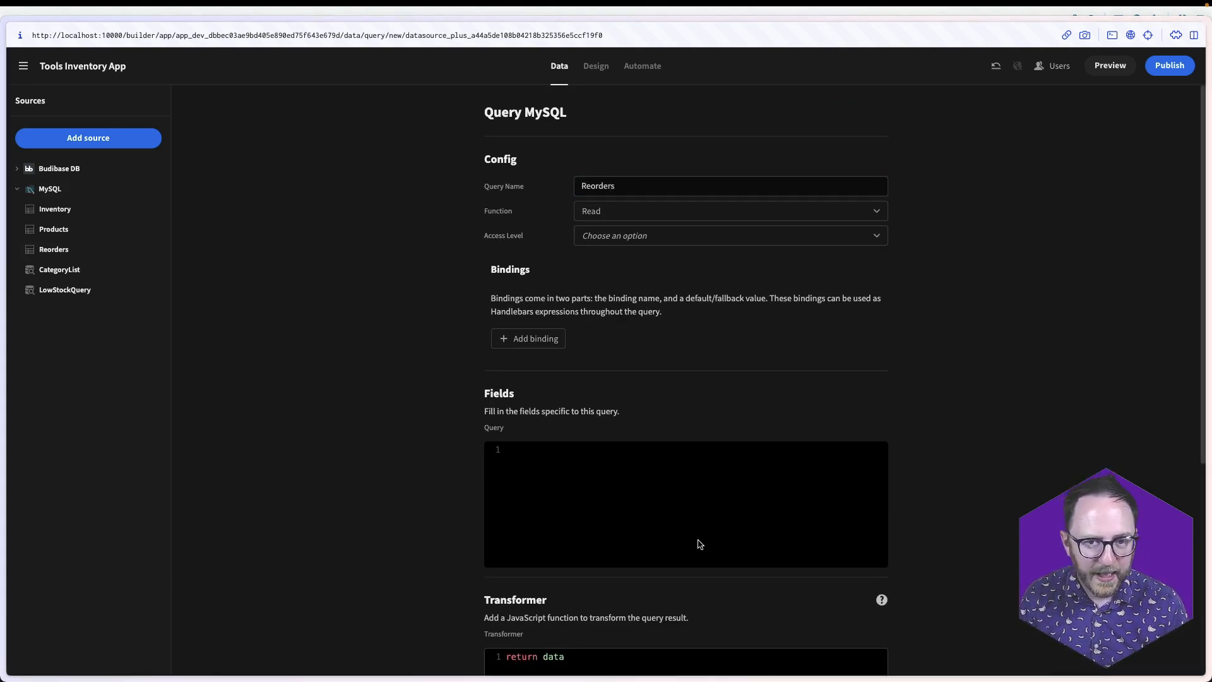
pyautogui.click(579, 452)
pyautogui.write('SELEC')
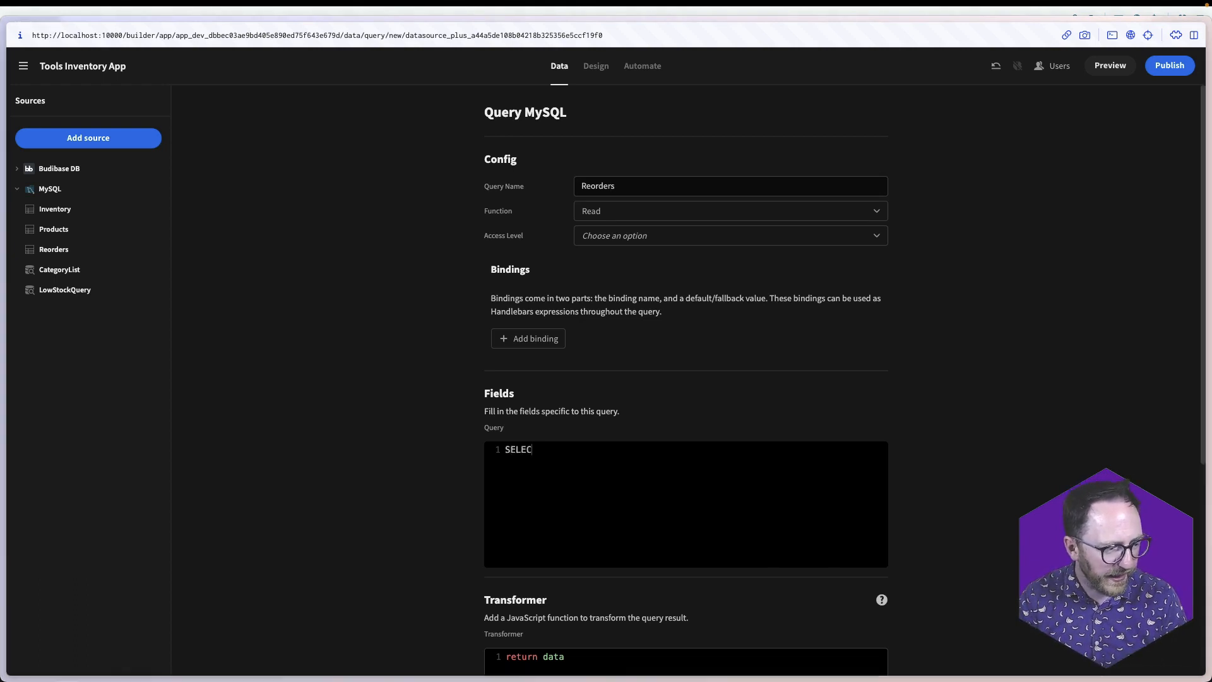
pyautogui.write('T ProductID, SUM(Quantity) a')
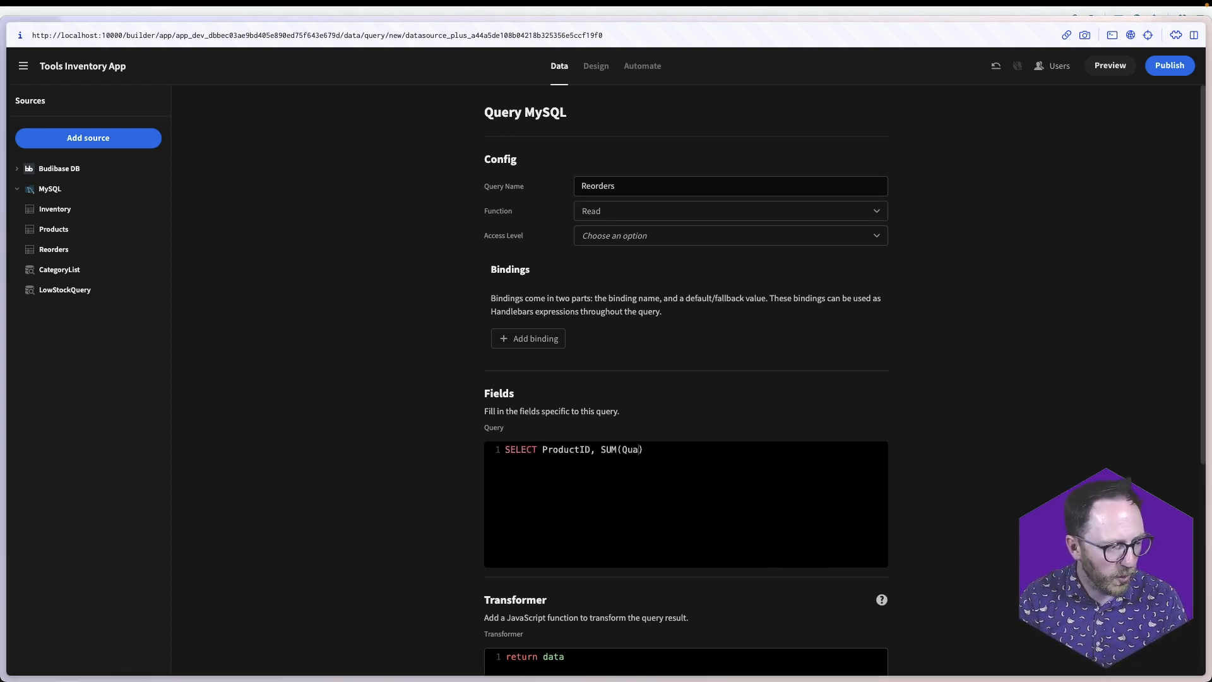
pyautogui.write('s Total')
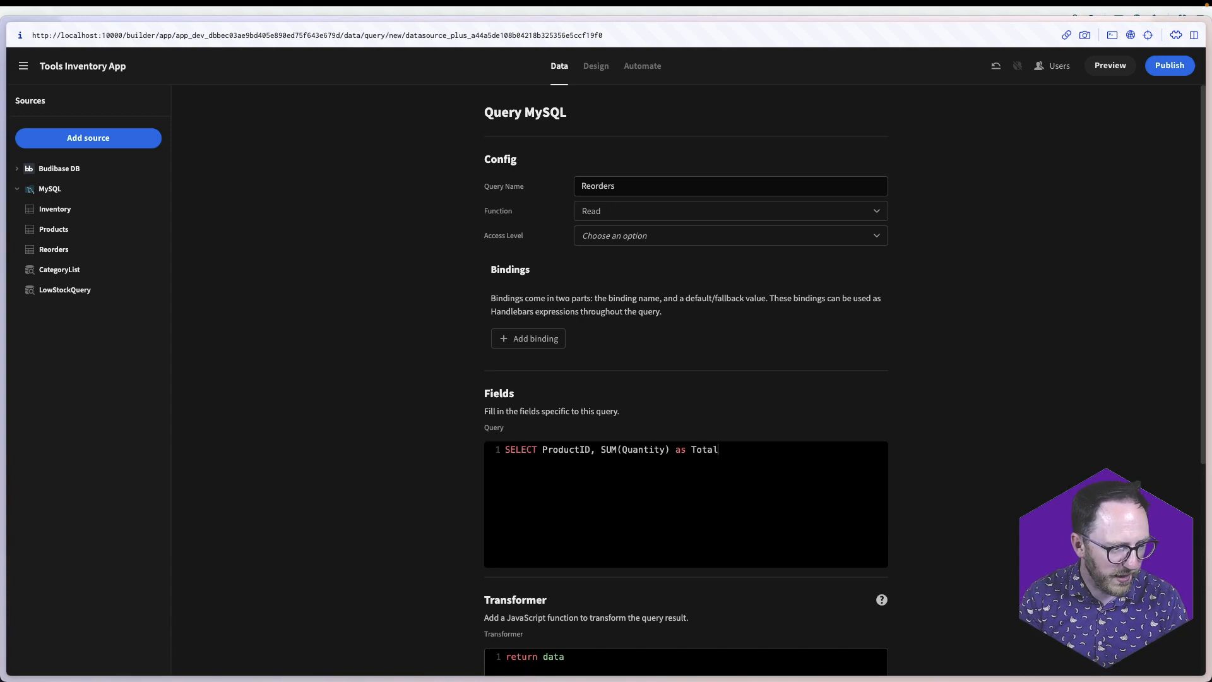
pyautogui.write('Quanrit')
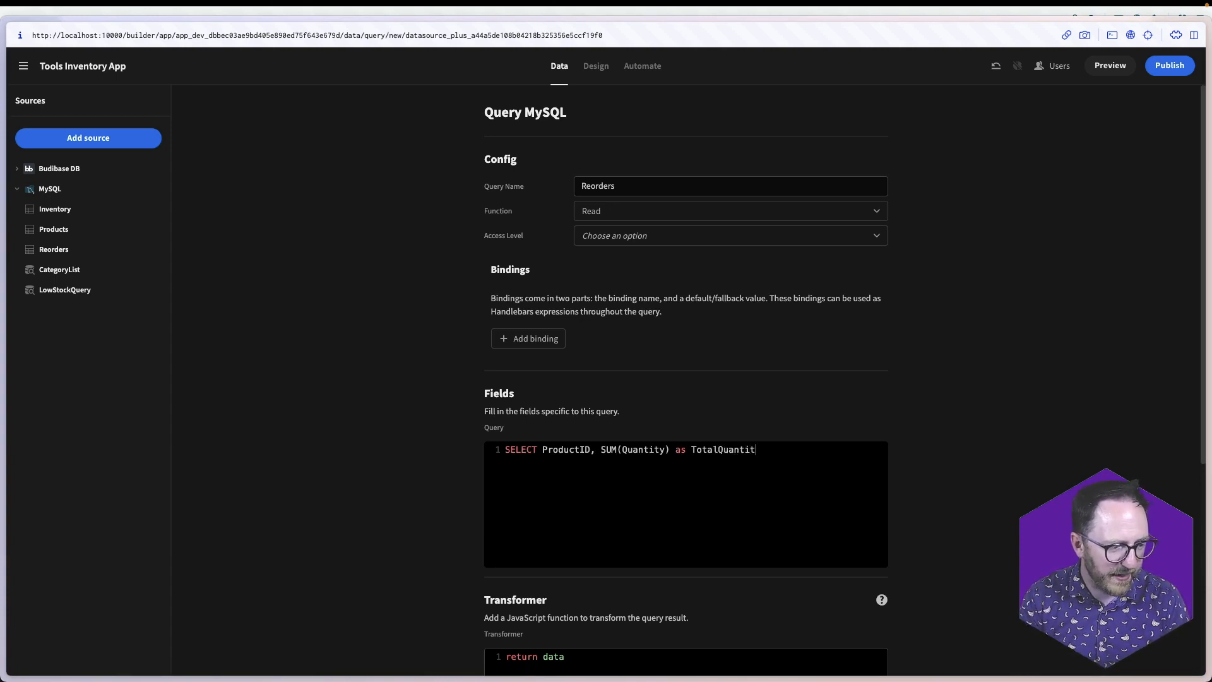
pyautogui.write('y')
pyautogui.press('Return')
pyautogui.write('FROM Reod')
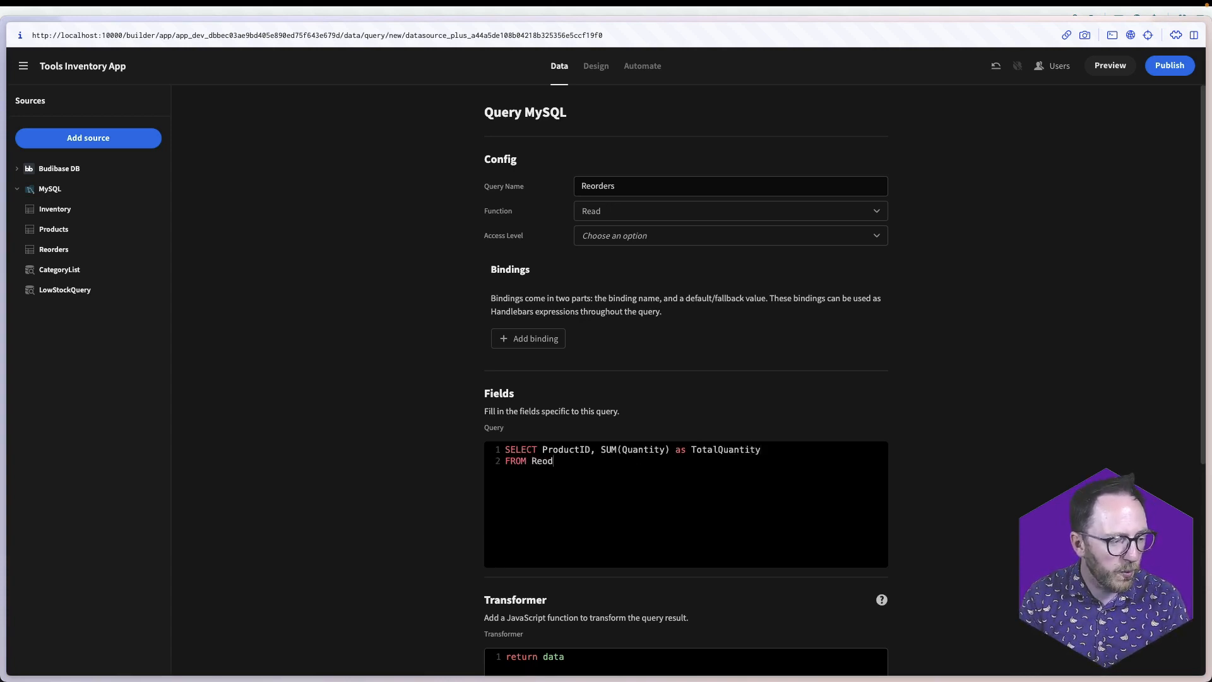
pyautogui.press('BackSpace')
pyautogui.write('rders')
pyautogui.press('Return')
# Restrict the query to rows where Status = 'Requested' and group it by ProductID
pyautogui.write('WHER')
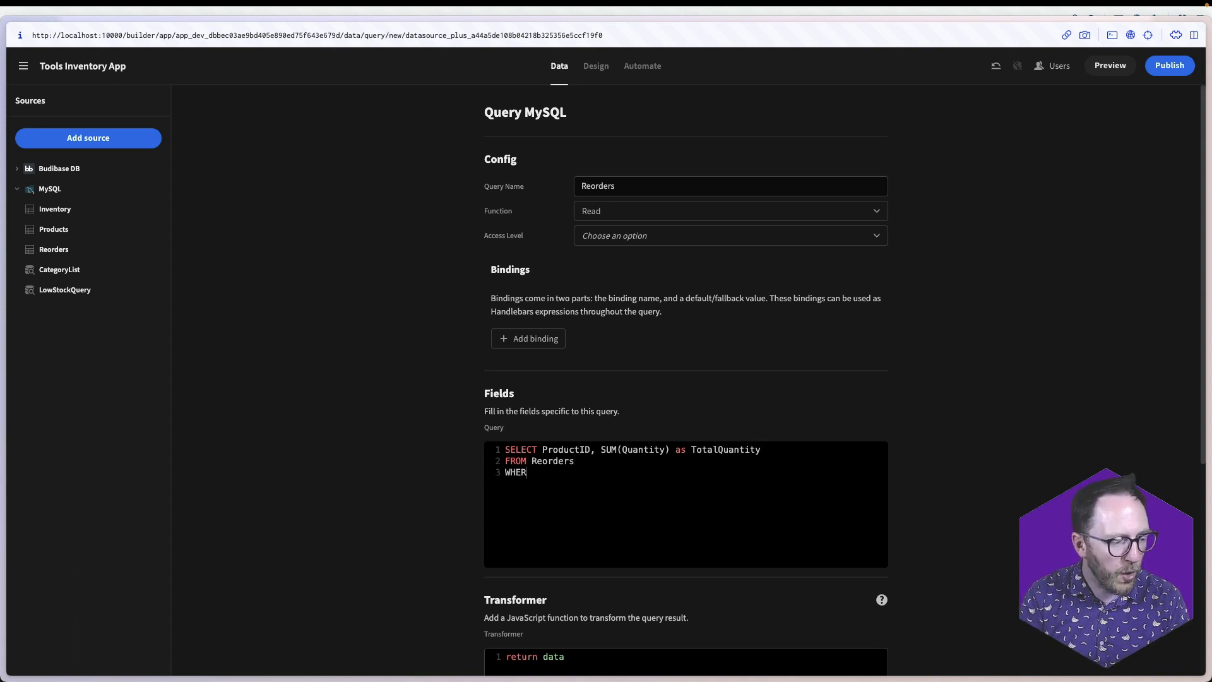
pyautogui.write('E Status =')
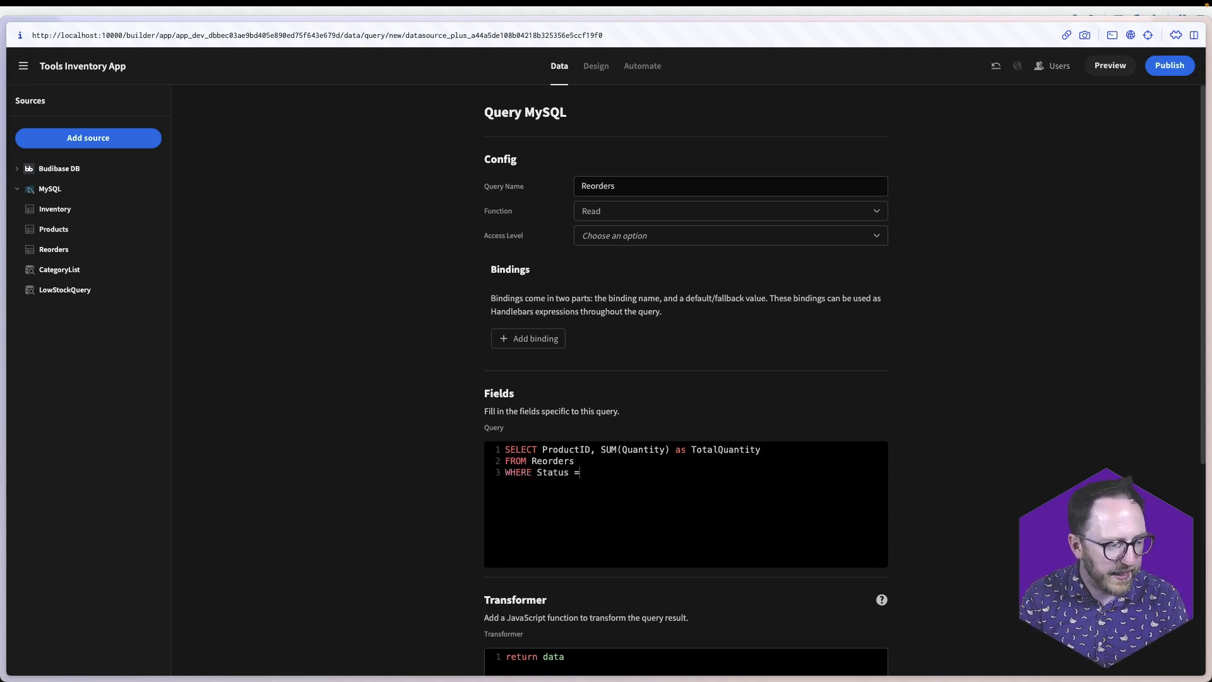
pyautogui.write(" 'Requested' ")
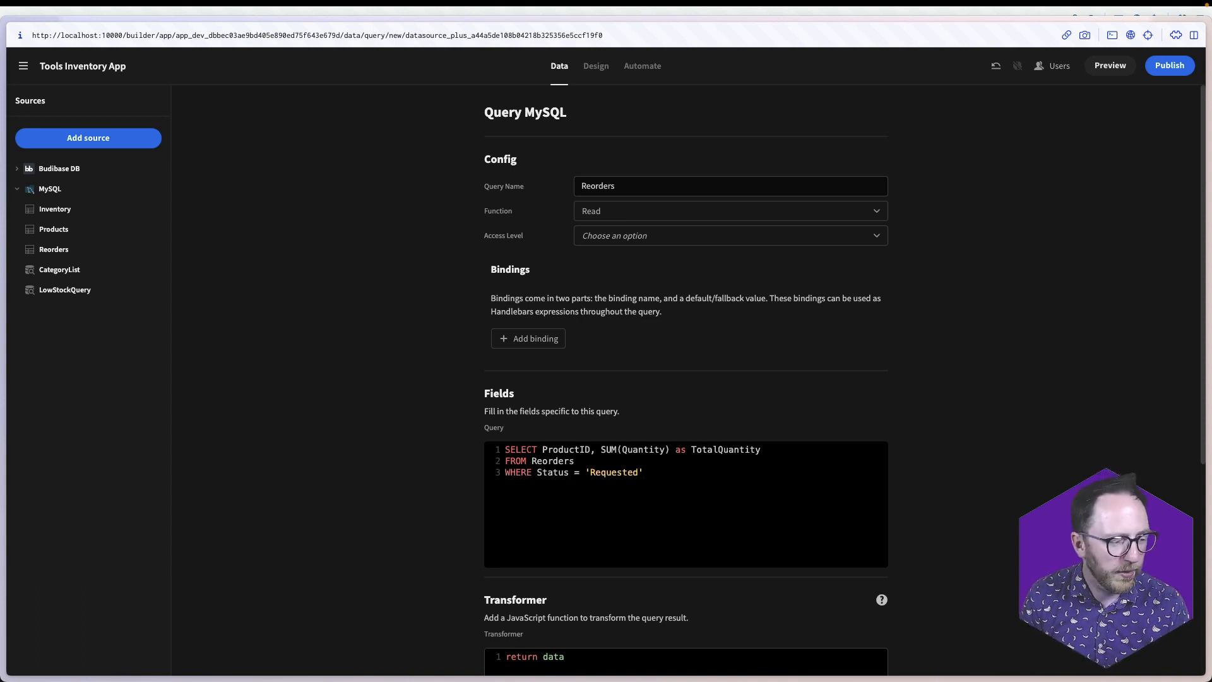
pyautogui.write('GROUP')
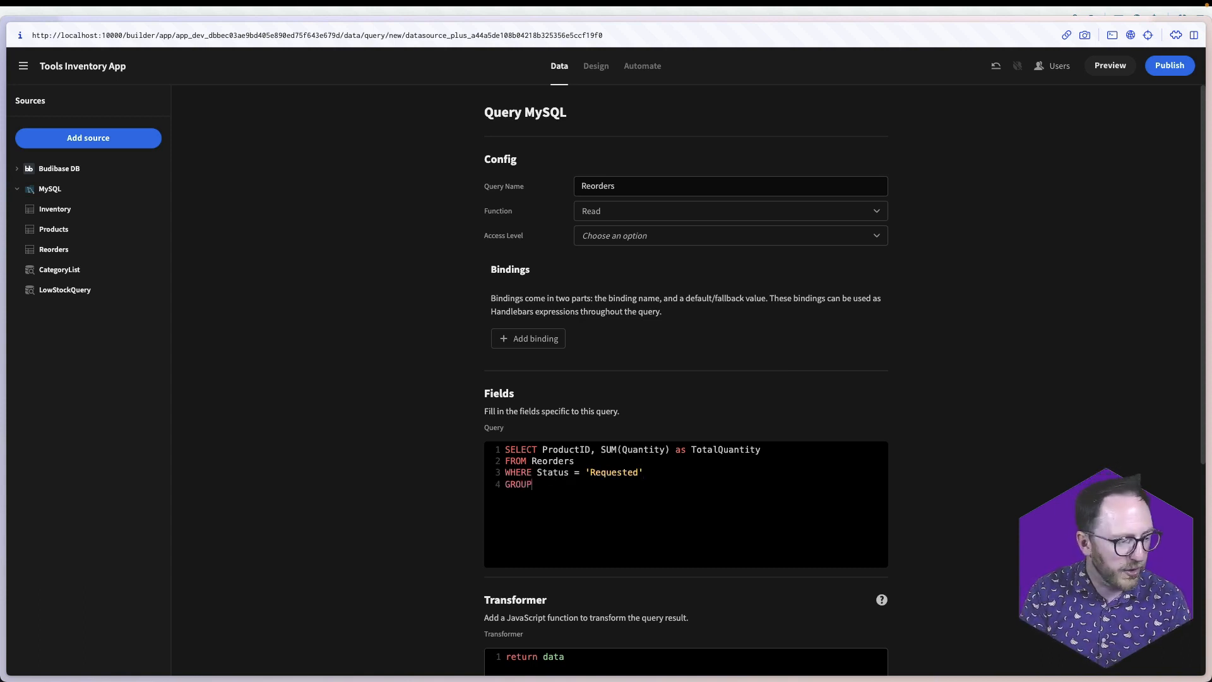
pyautogui.write(' BY Pro')
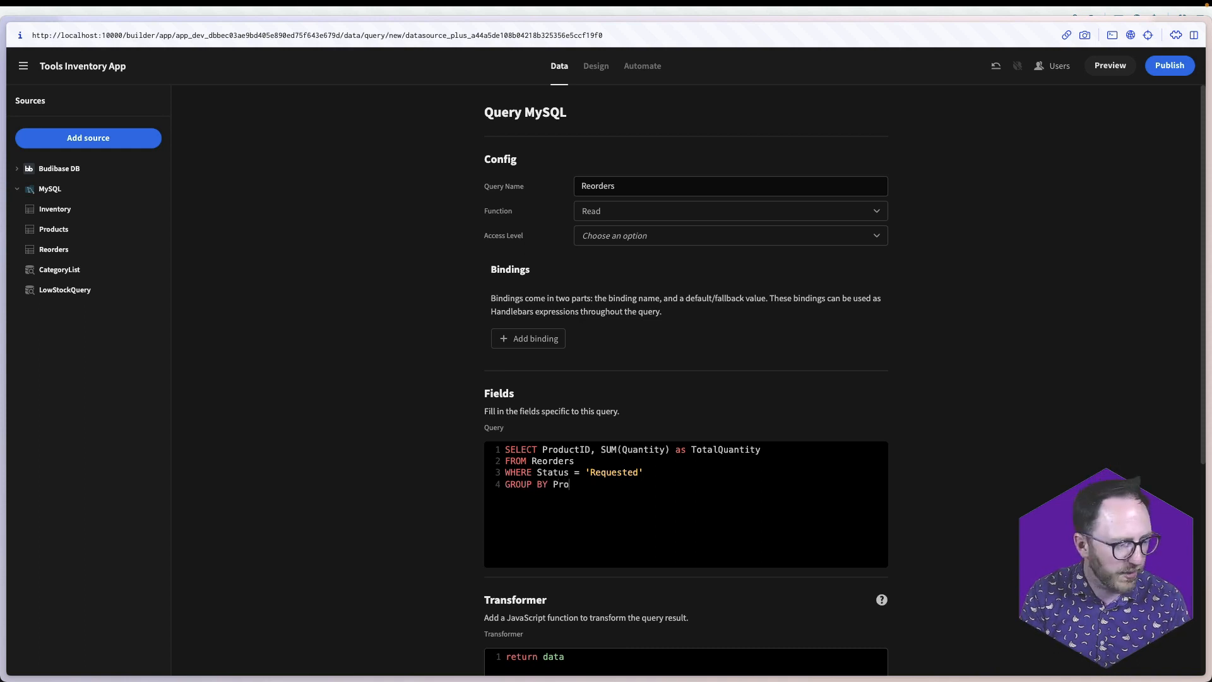
pyautogui.write('ductID')
# Re-enter the SQL totalling requested Reorders quantities per ProductID, run the query and preview its results
pyautogui.scroll(-5, 897, 505)
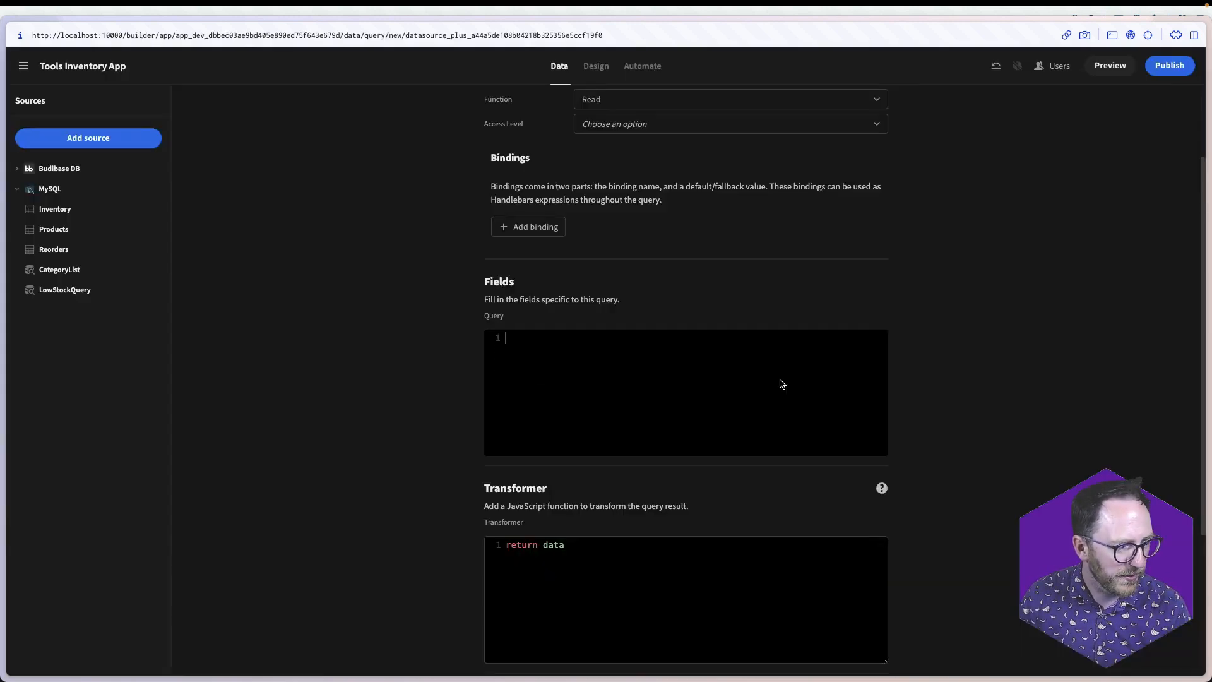
pyautogui.write("SELECT ProductID, SUM(Quantity) as TotalQuantity FROM Reorders WHERE Status = 'Requested' GROUP BY ProductID")
pyautogui.scroll(-3, 734, 442)
pyautogui.click(854, 496)
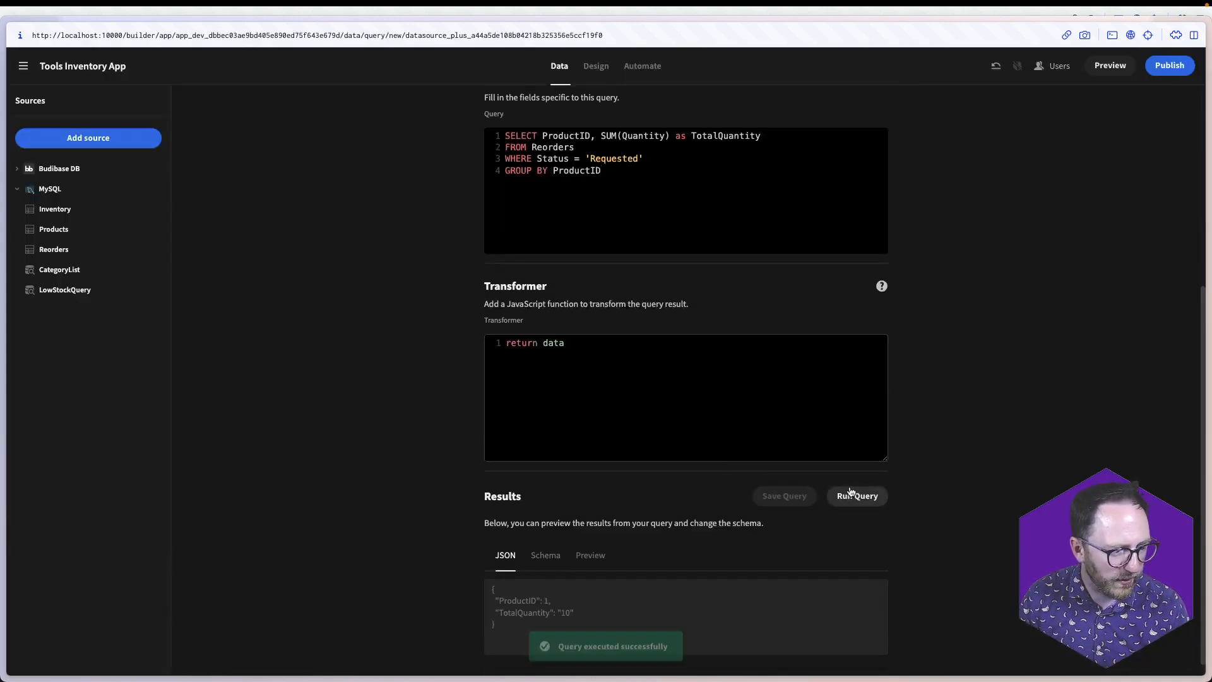
pyautogui.scroll(-1, 550, 568)
pyautogui.click(590, 543)
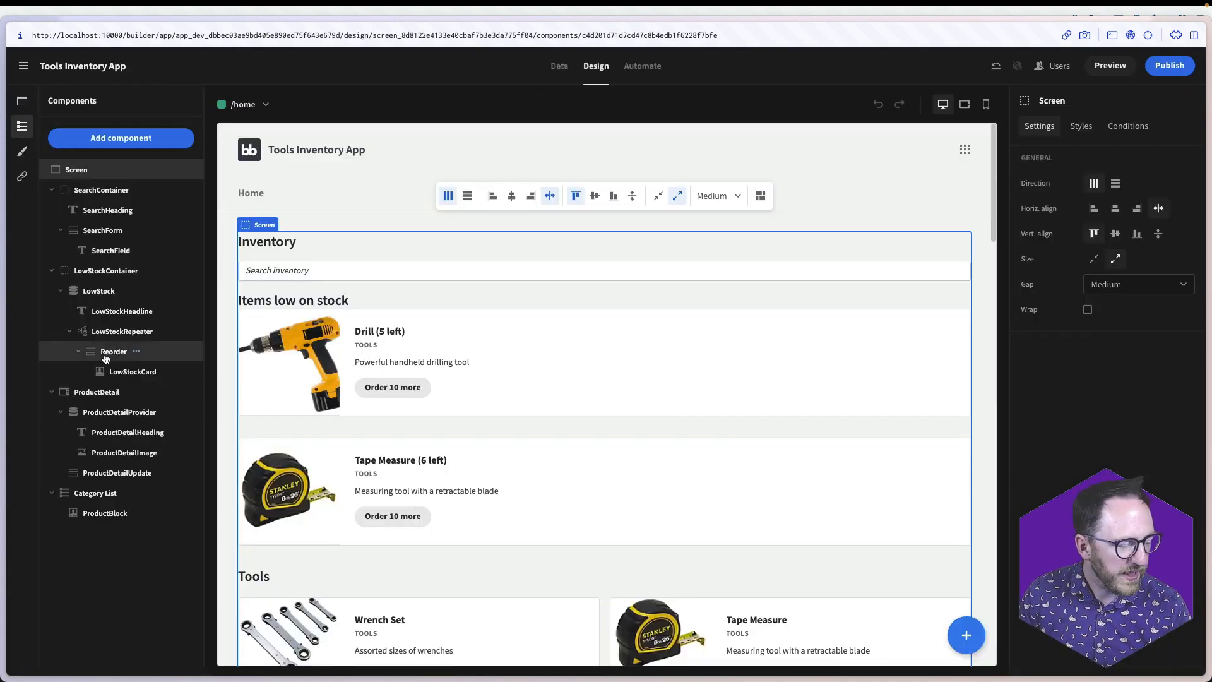
# Add a Data Provider component to the screen and place it inside the Reorder form above LowStockCard
pyautogui.click(124, 141)
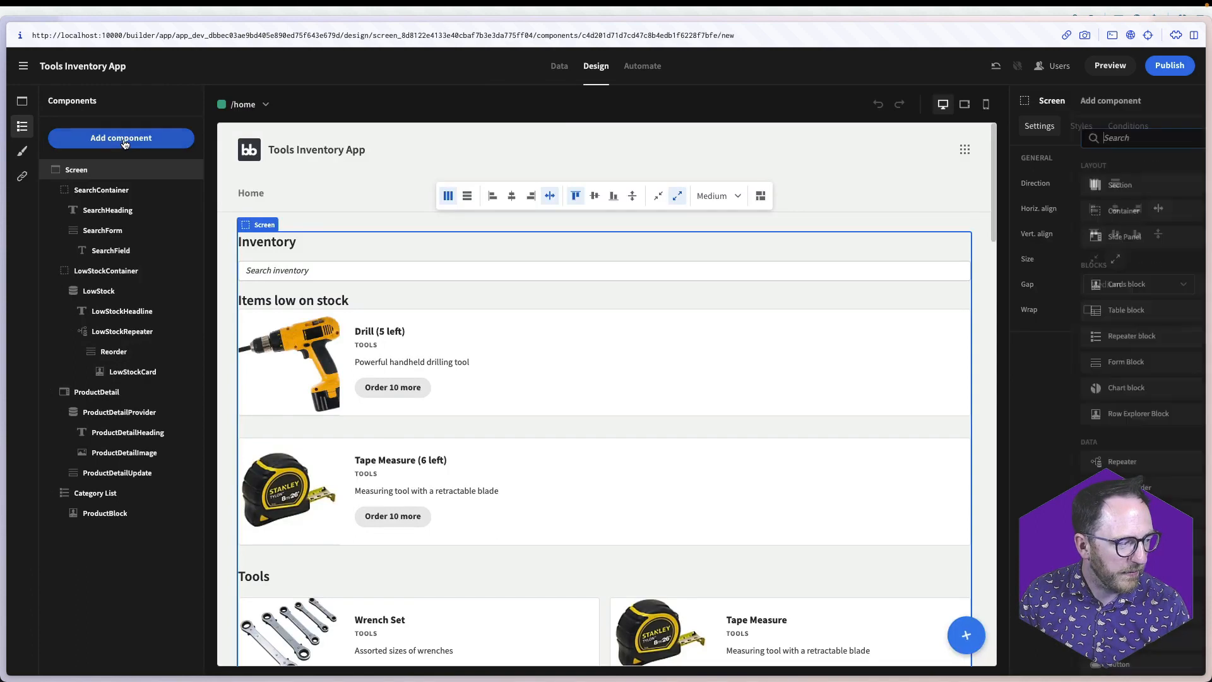
pyautogui.write('dat')
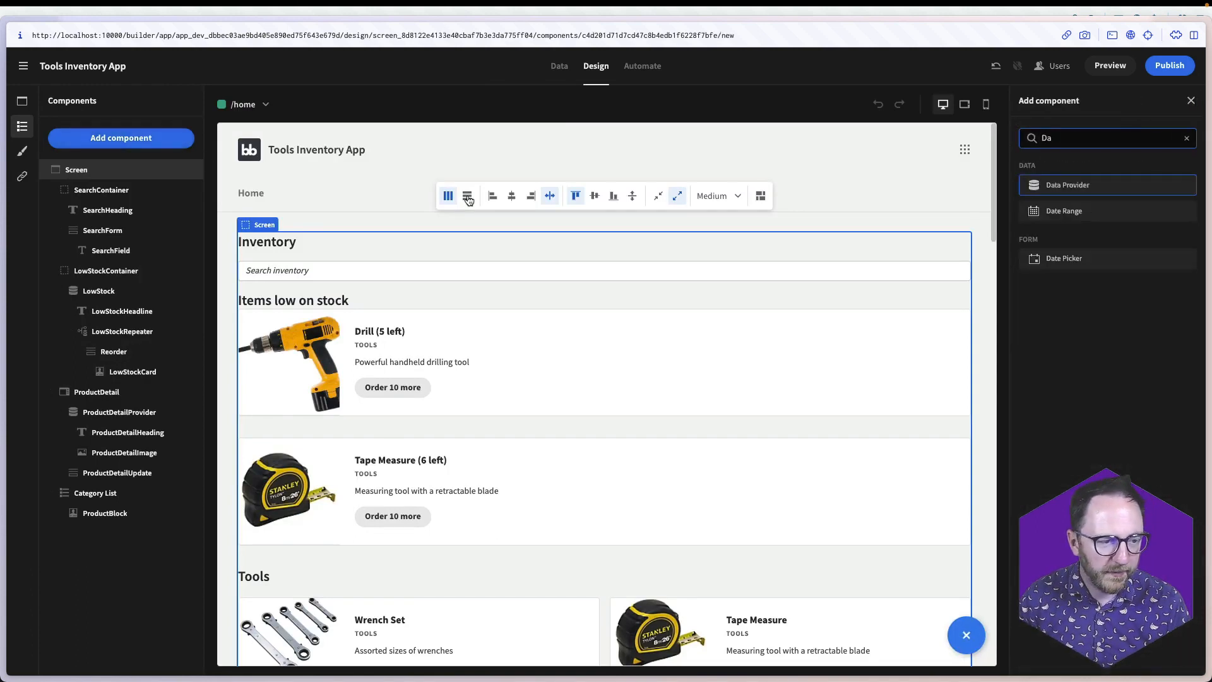
pyautogui.click(1050, 189)
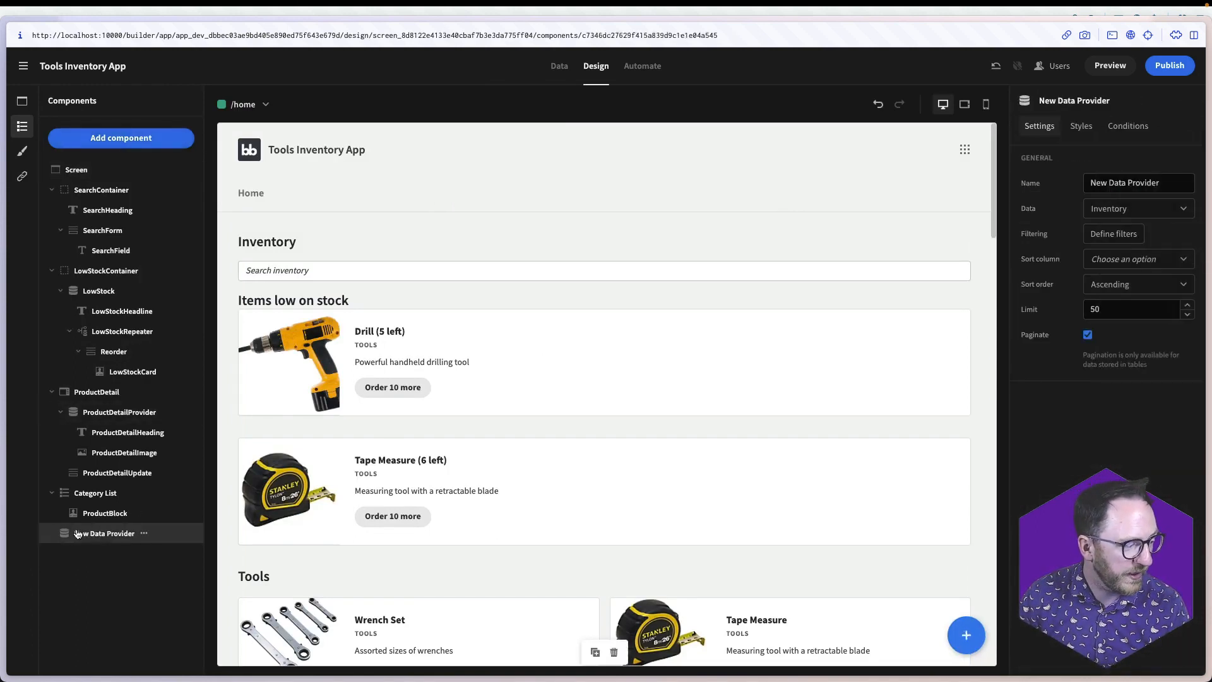
pyautogui.moveTo(79, 533); pyautogui.dragTo(110, 365)
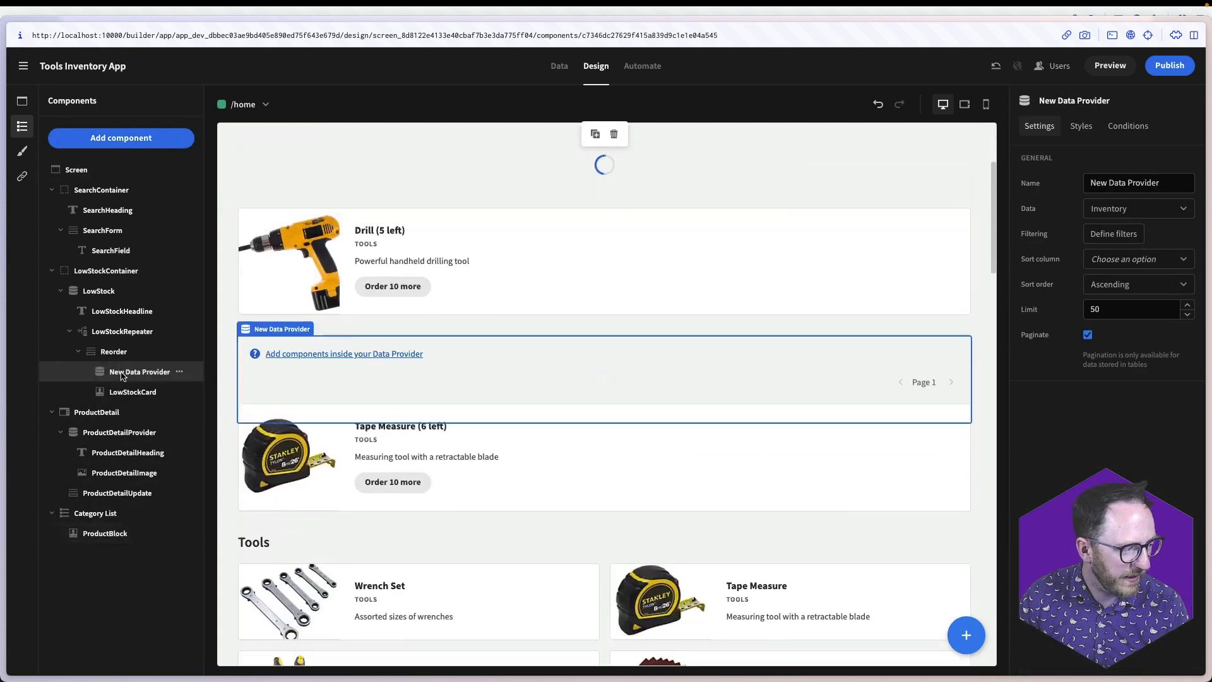
# Rename the new data provider as Reorder Provider and nest LowStockCard inside it
pyautogui.doubleClick(1118, 183)
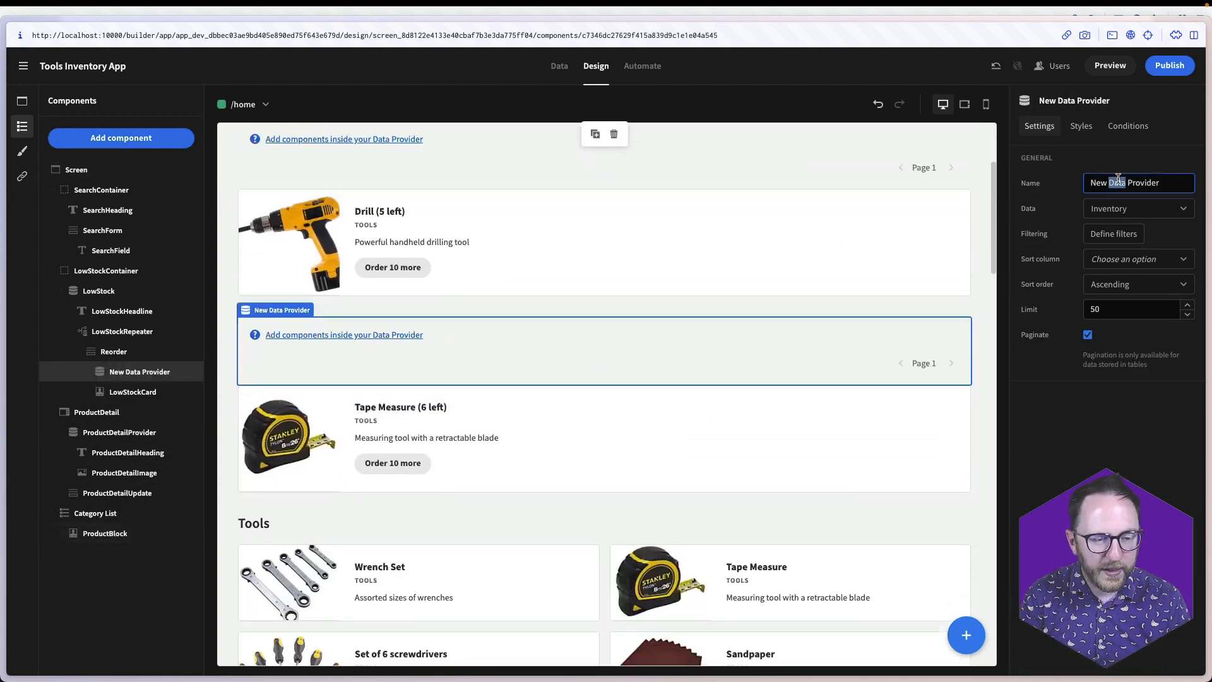
pyautogui.tripleClick(1118, 183)
pyautogui.write('Reorder')
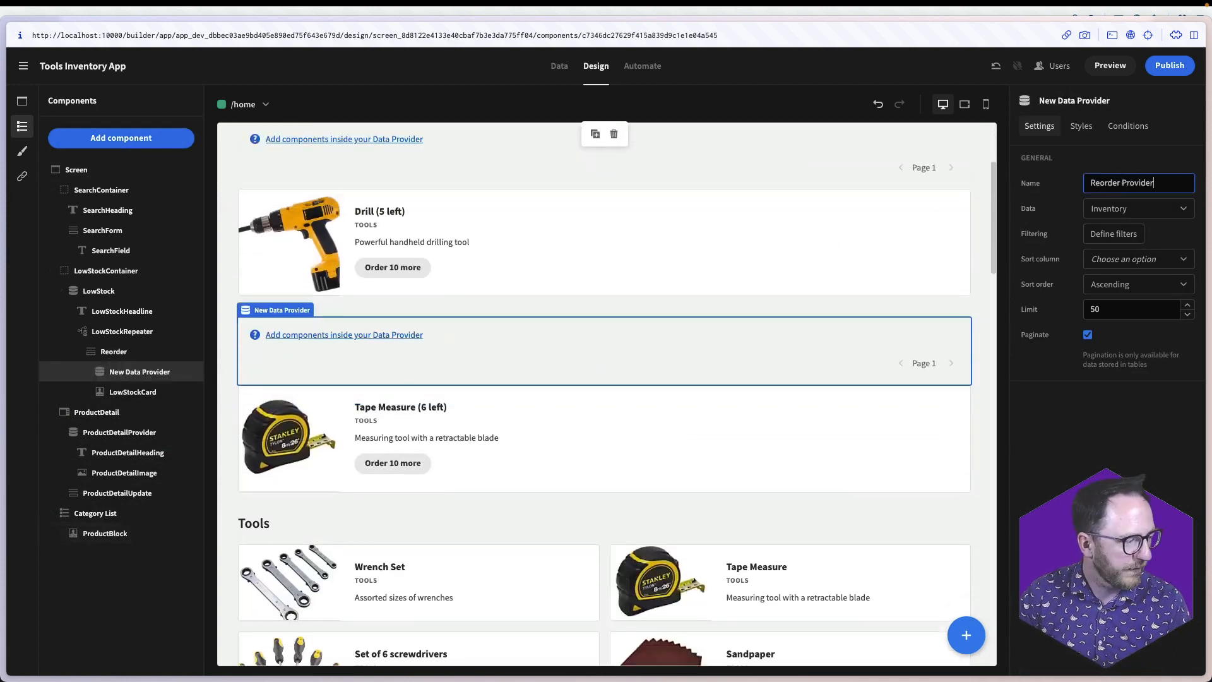
pyautogui.moveTo(140, 377); pyautogui.dragTo(123, 374)
# Set Reorder Provider's data source to ReorderQuery
pyautogui.click(120, 375)
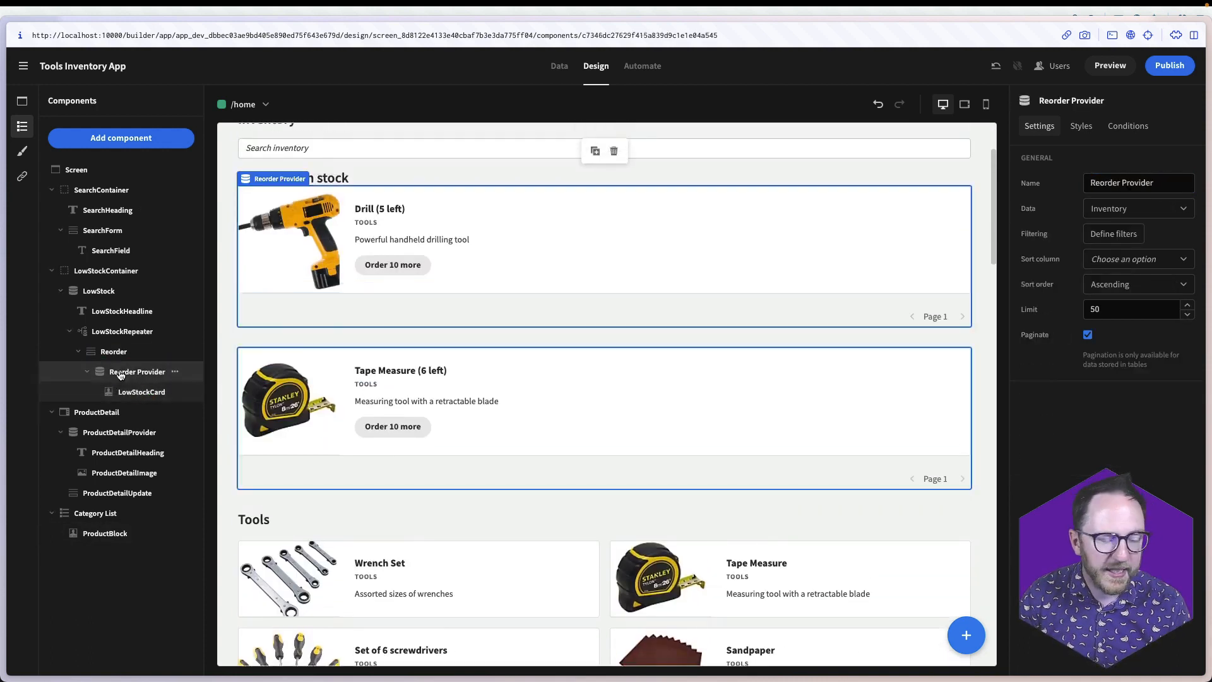
pyautogui.click(1136, 208)
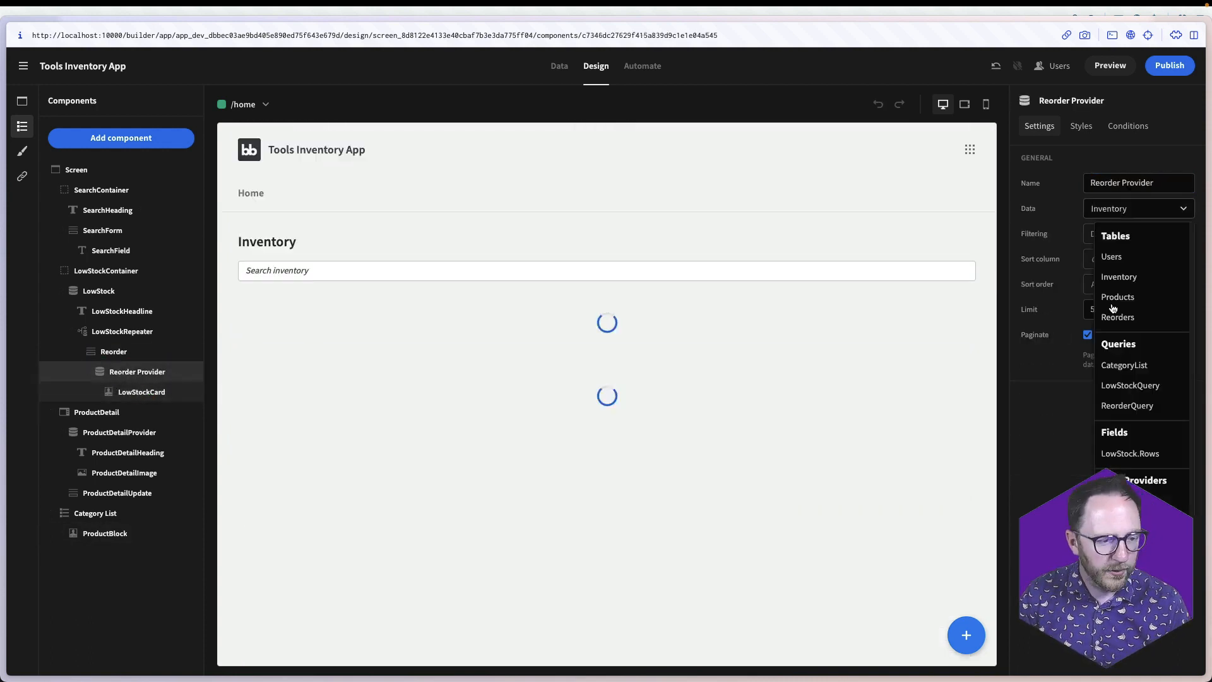
pyautogui.click(1144, 407)
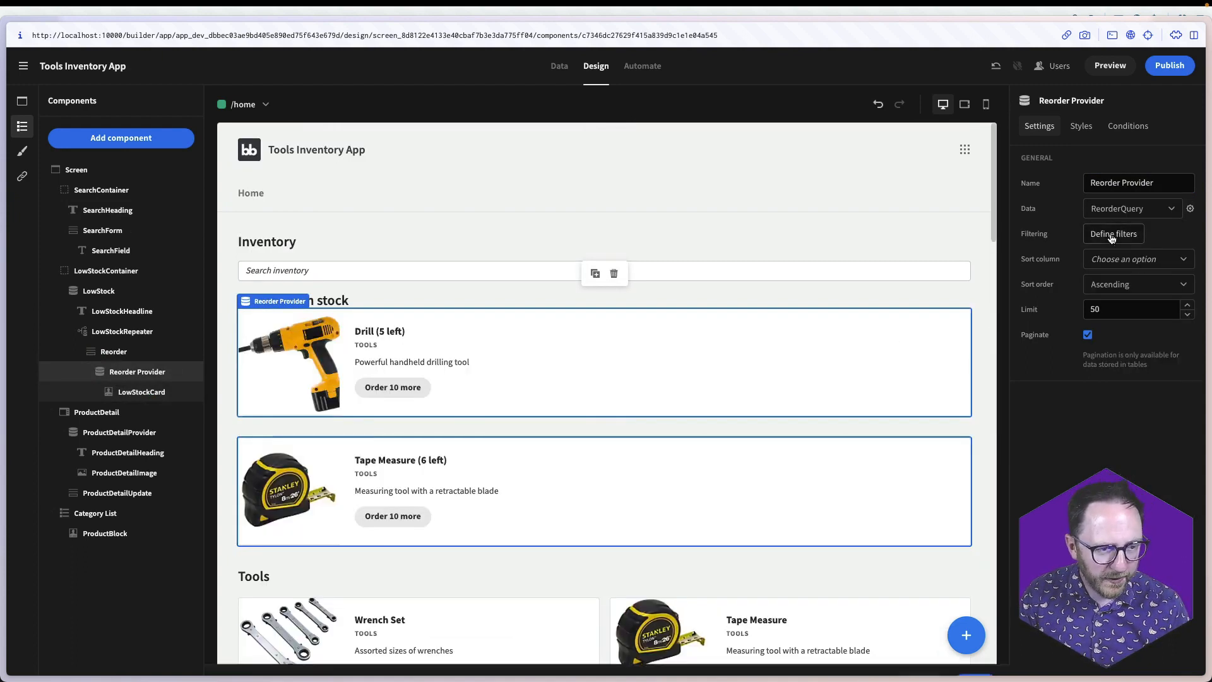
# Filter Reorder Provider so that ProductID equals the binding {{ LowStockRepeater.LowStockQuery.ProductID }}, and save the filter
pyautogui.click(1111, 235)
pyautogui.click(337, 473)
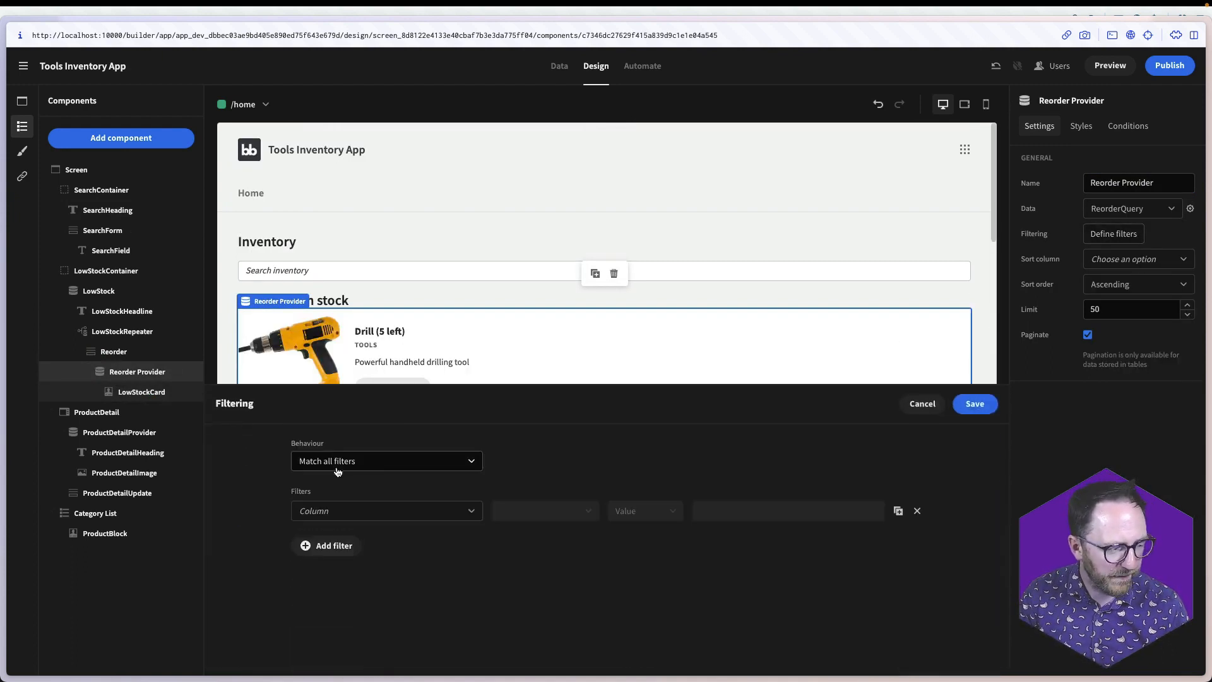
pyautogui.click(333, 508)
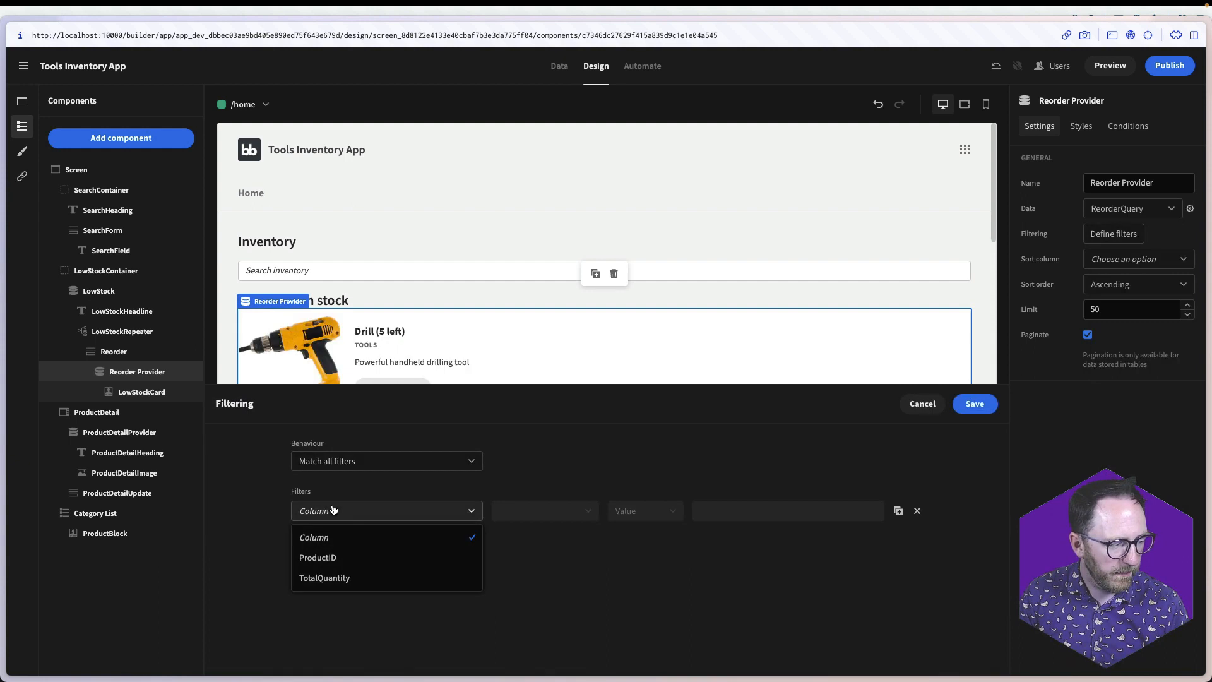
pyautogui.click(331, 559)
pyautogui.click(620, 511)
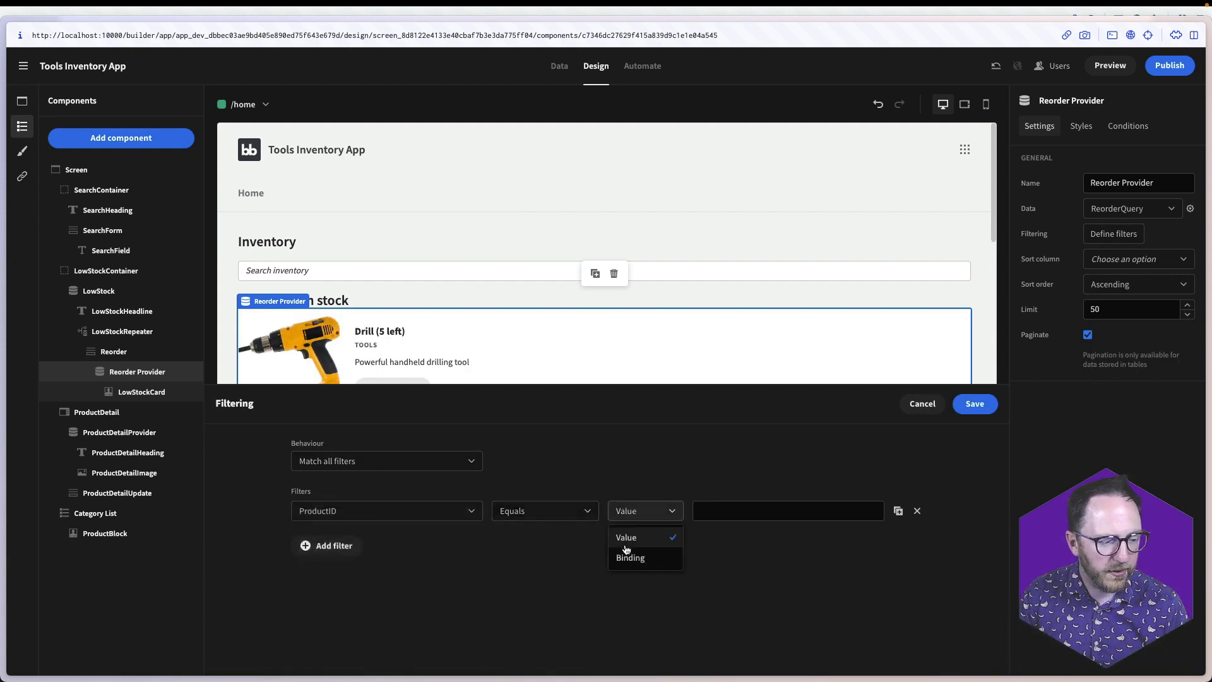
pyautogui.click(630, 558)
pyautogui.click(874, 511)
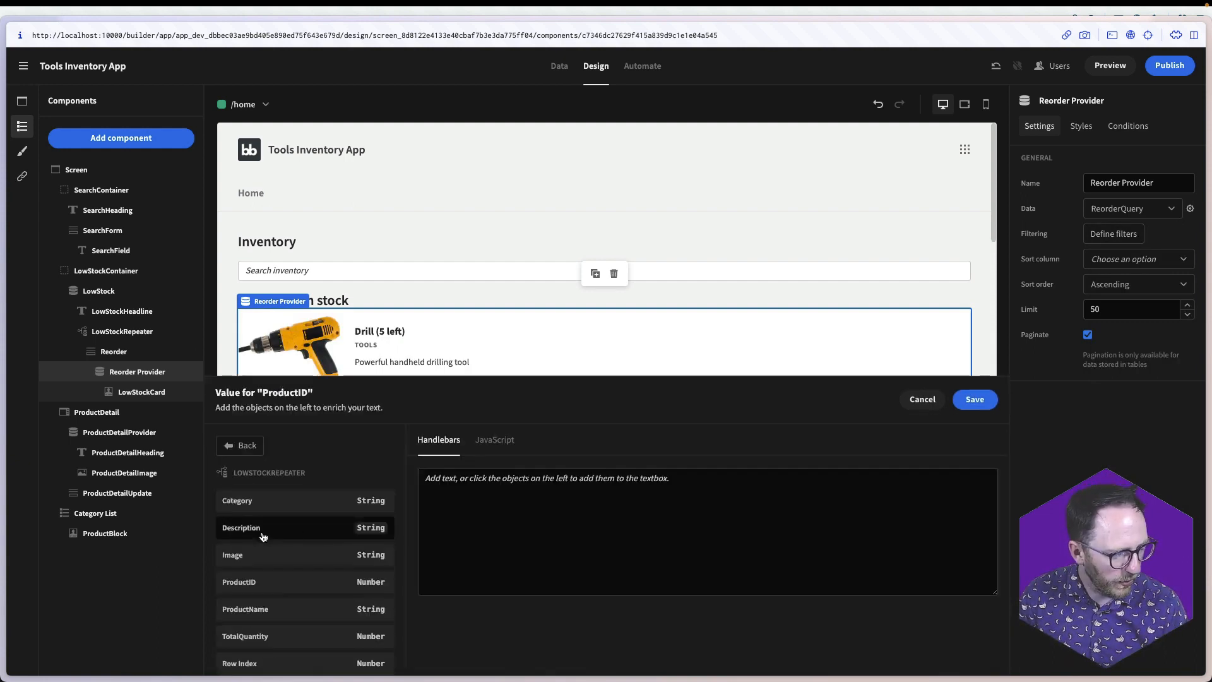
pyautogui.click(297, 580)
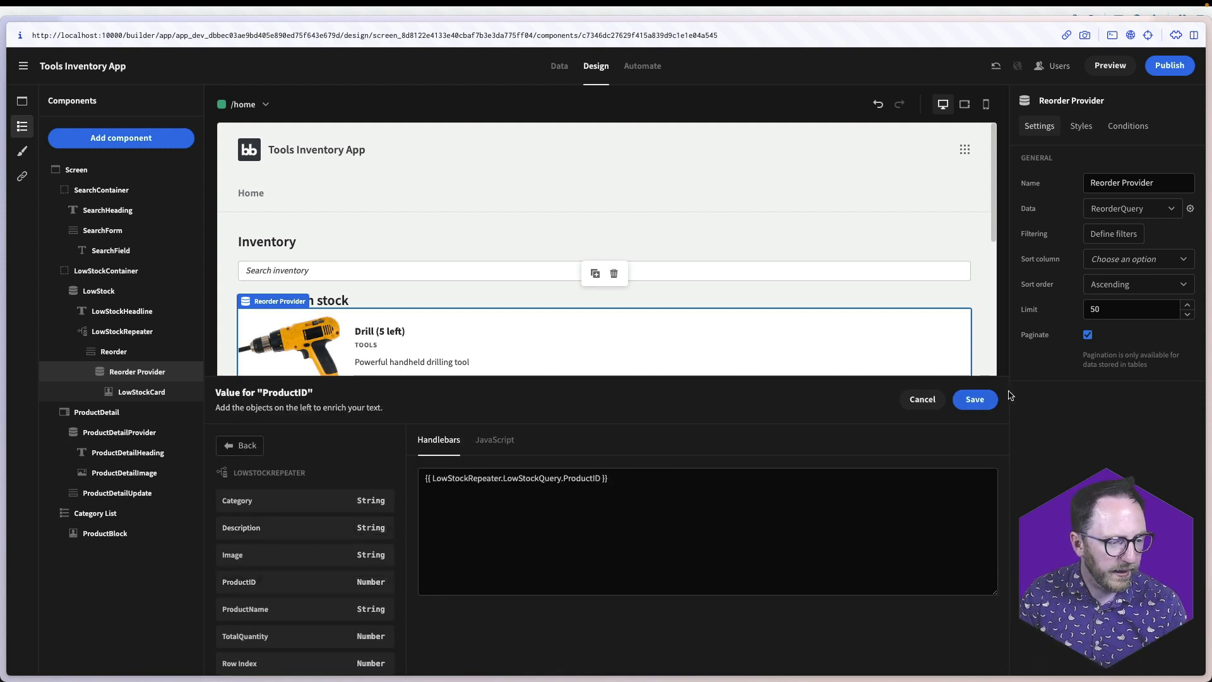
pyautogui.click(975, 399)
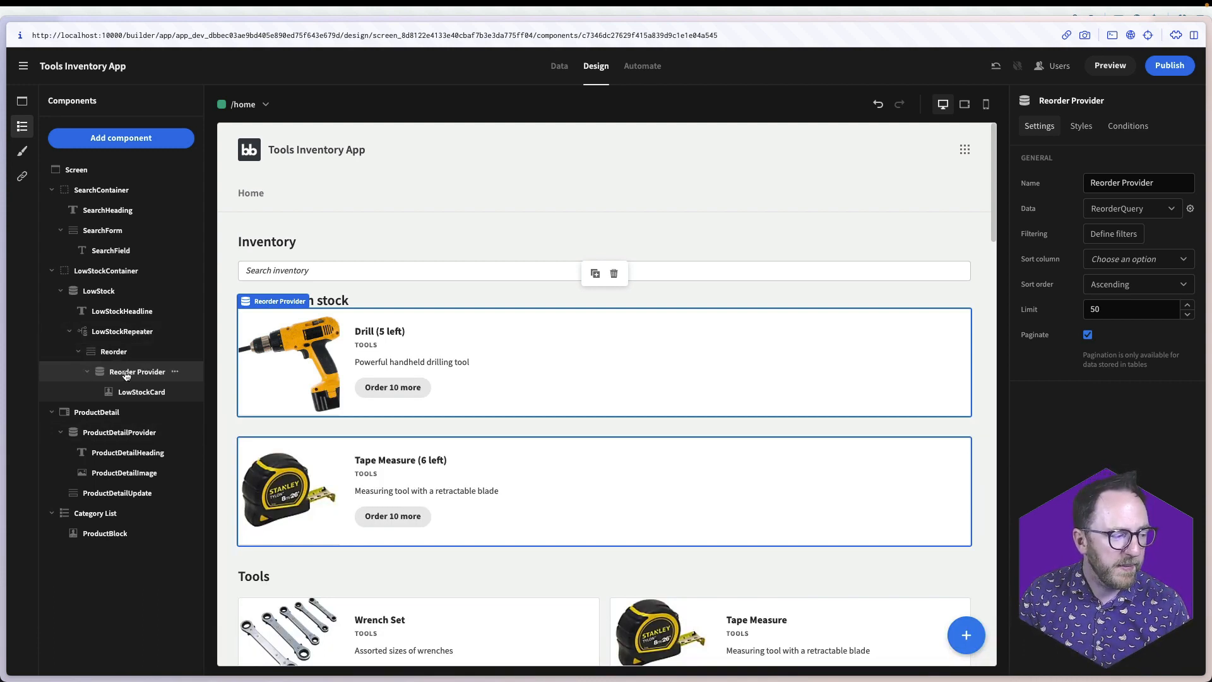
# Append an {{ #if Reorder Provider.Rows.0.TotalQuantity }} … {{ /if }} block to LowStockCard's title binding, below the existing product name and quantity text
pyautogui.click(152, 393)
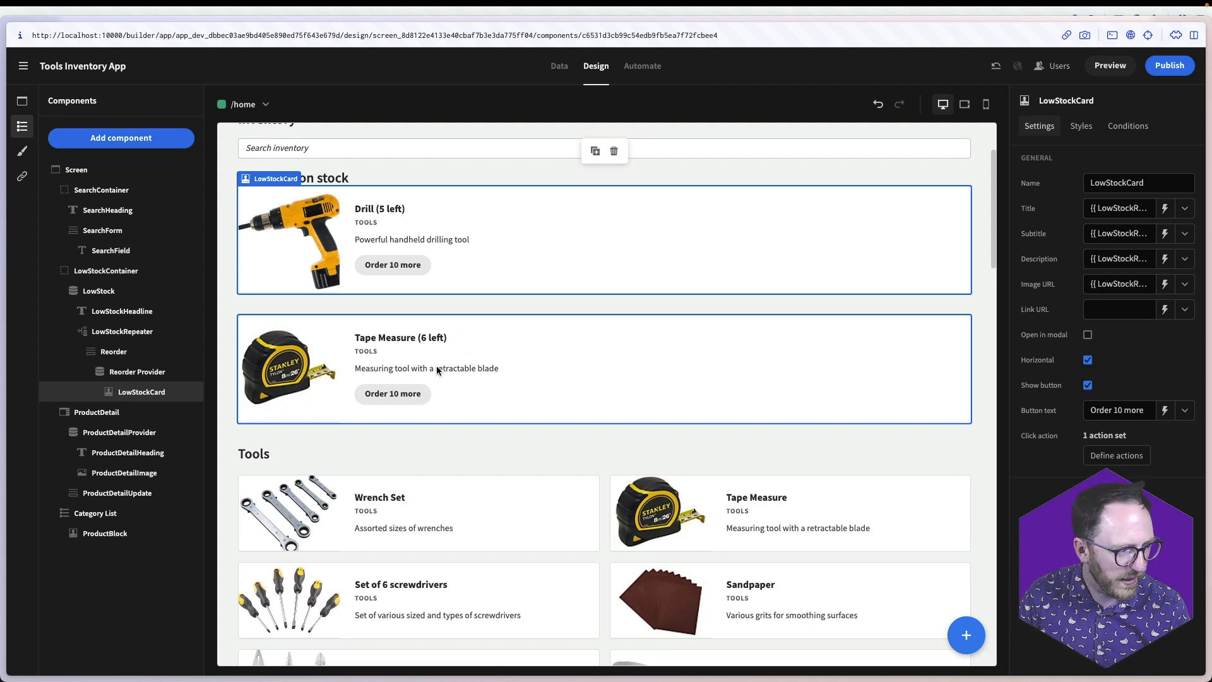
pyautogui.click(1164, 209)
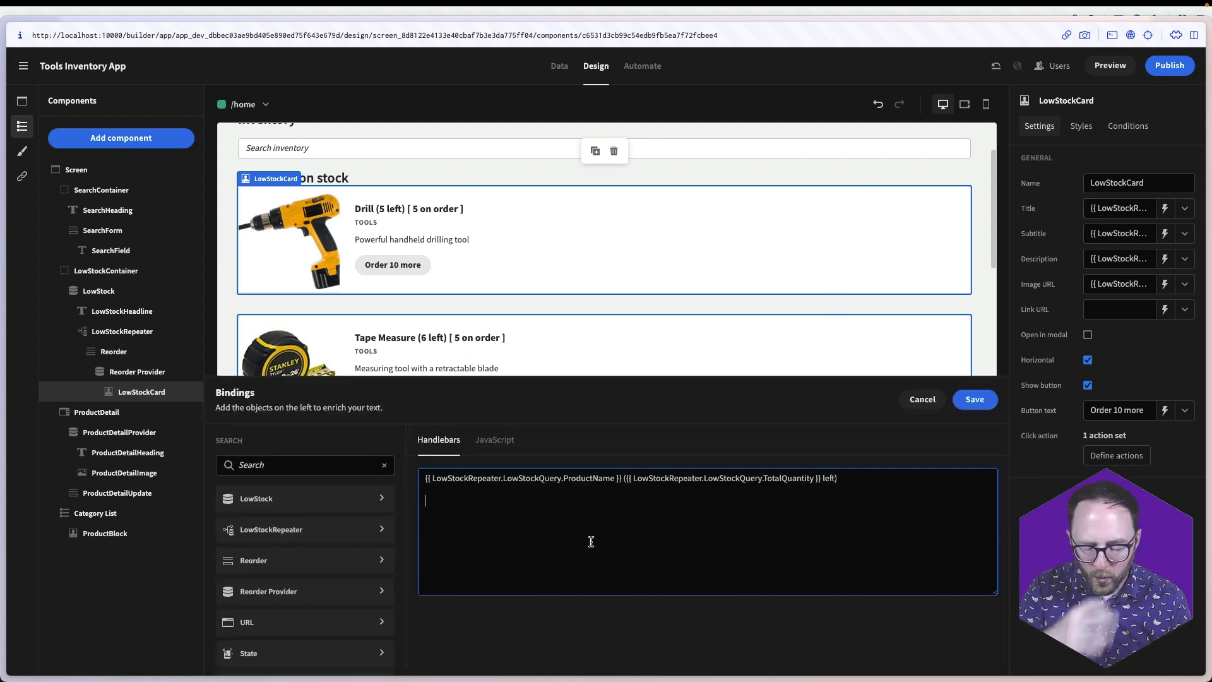
pyautogui.press('Return')
pyautogui.press('Return')
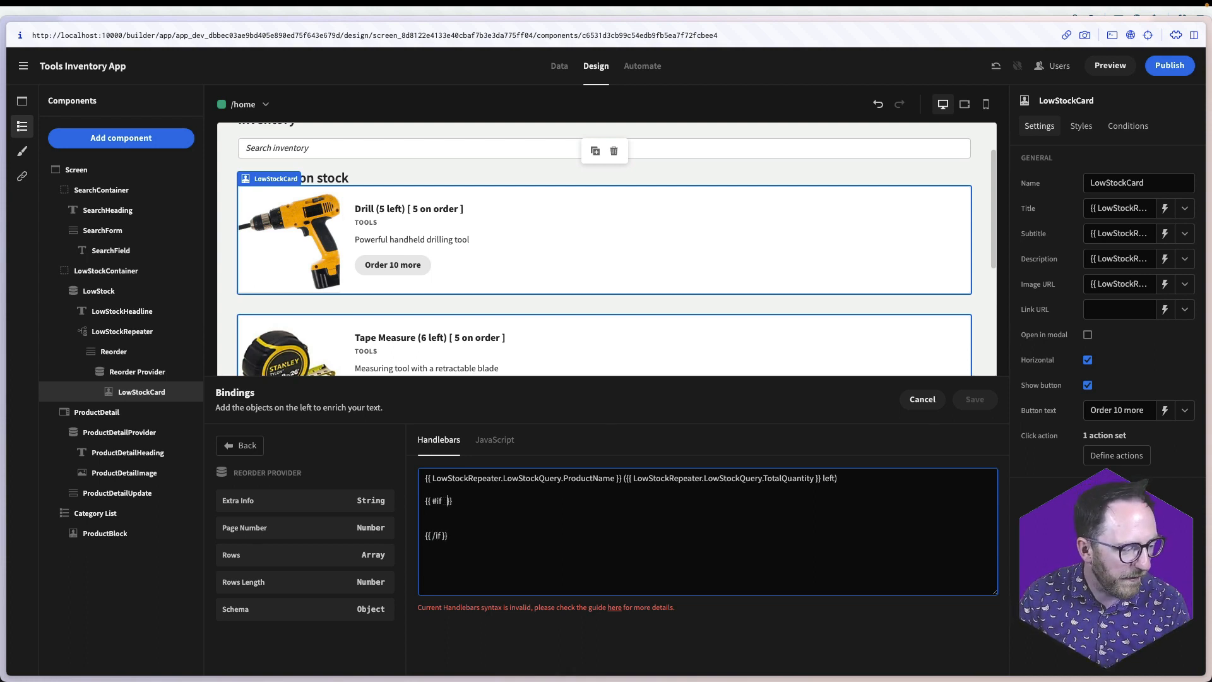
pyautogui.click(249, 447)
pyautogui.click(298, 589)
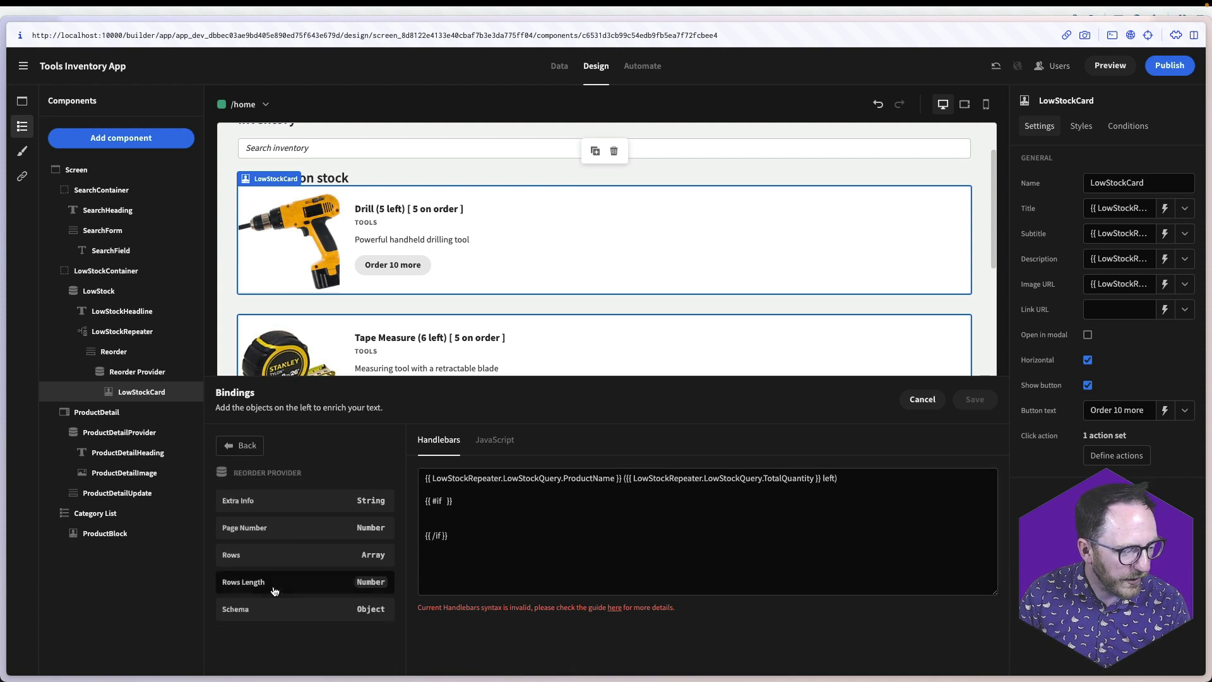
pyautogui.click(269, 556)
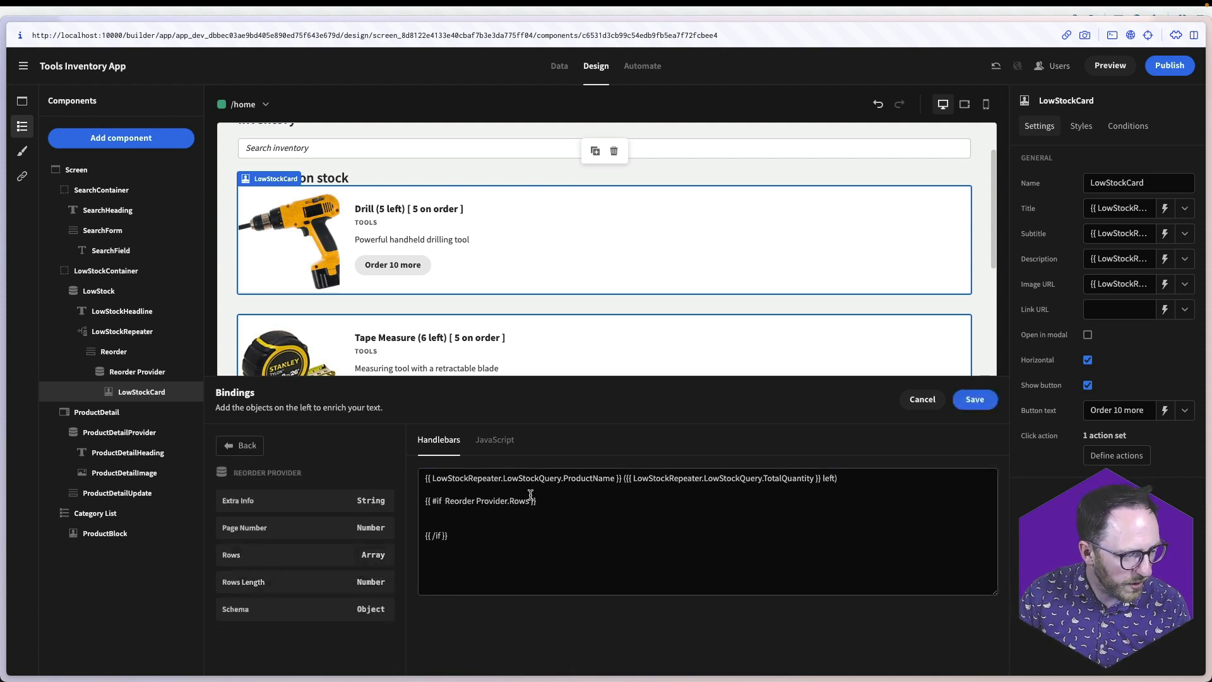
pyautogui.write('.Rows')
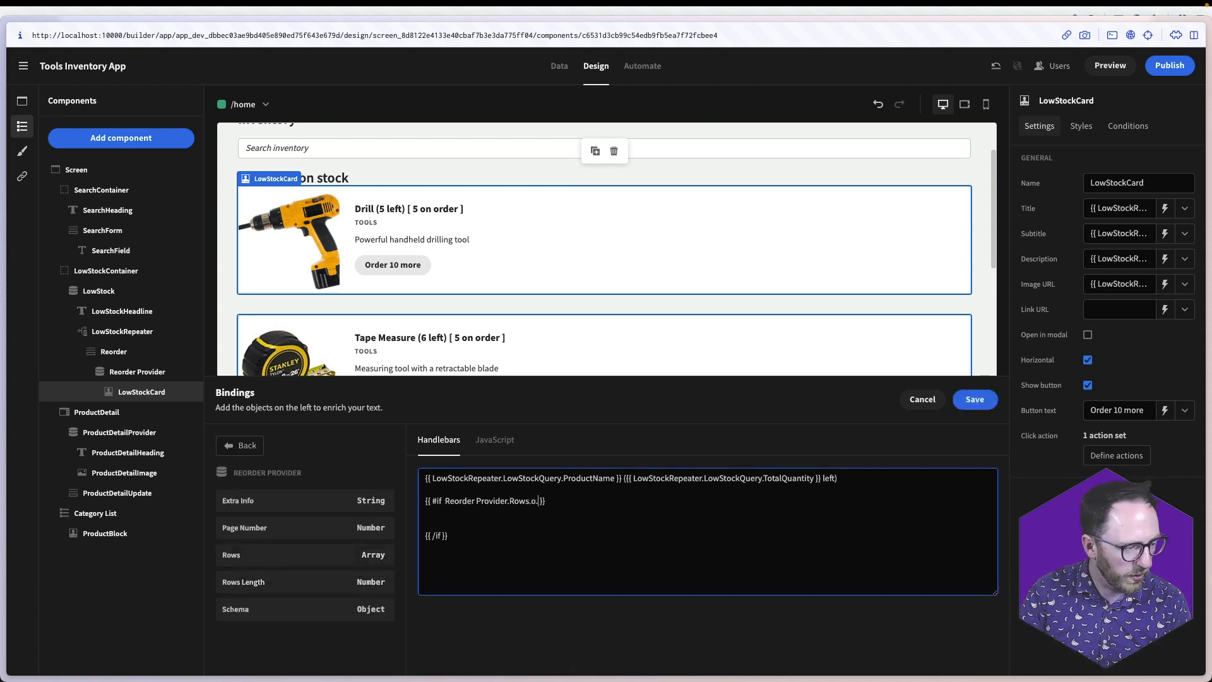
pyautogui.write('.0.Total')
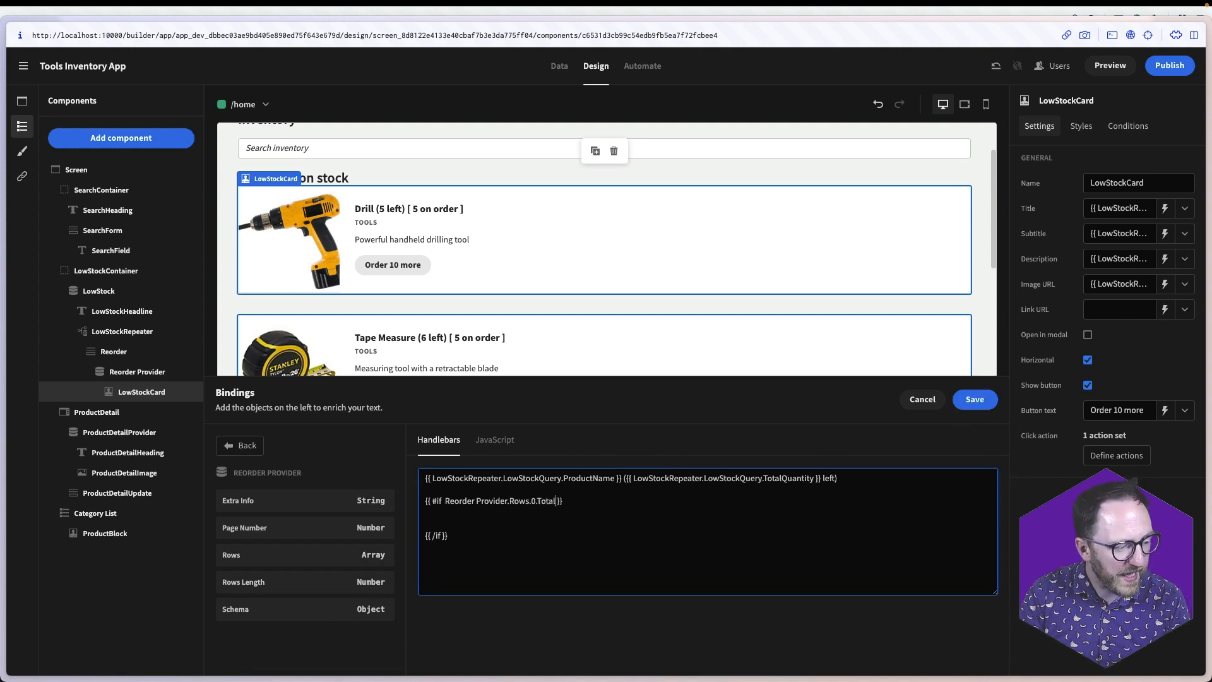
pyautogui.write('Quantity')
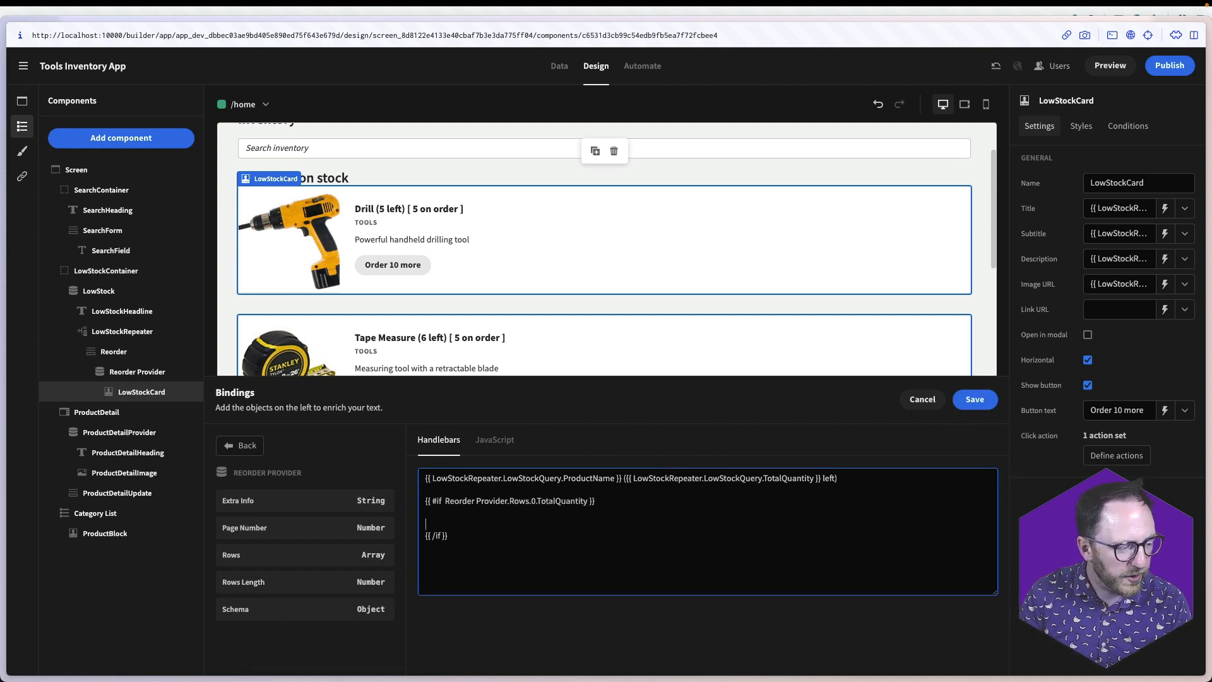
# Insert "[ {{ Reorder Provider.Rows.0.TotalQuantity }} on order]" inside the title's if block and save the binding
pyautogui.press('Return')
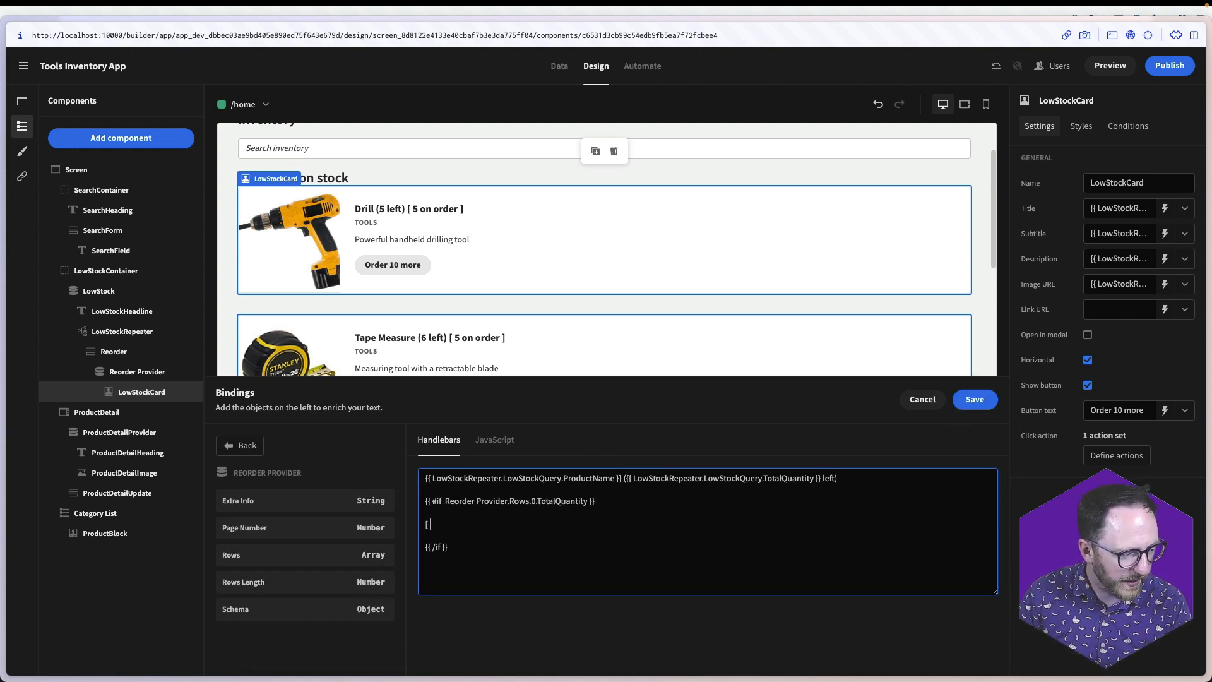
pyautogui.moveTo(445, 501); pyautogui.dragTo(589, 497)
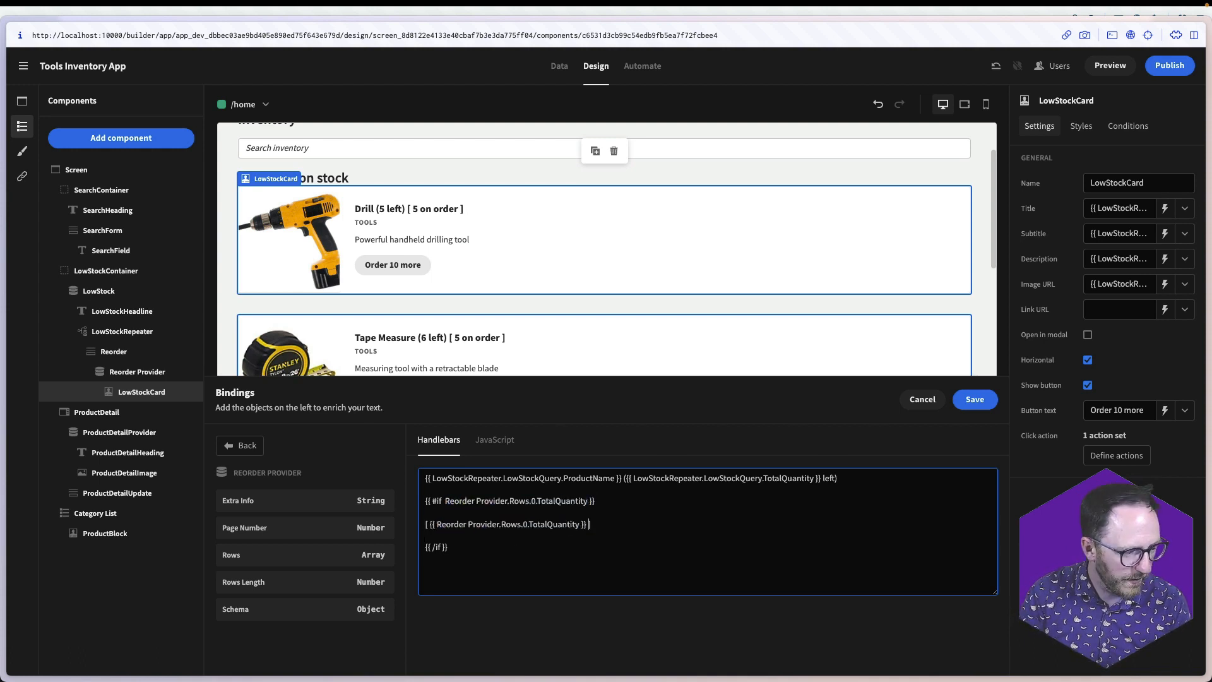
pyautogui.write('der]')
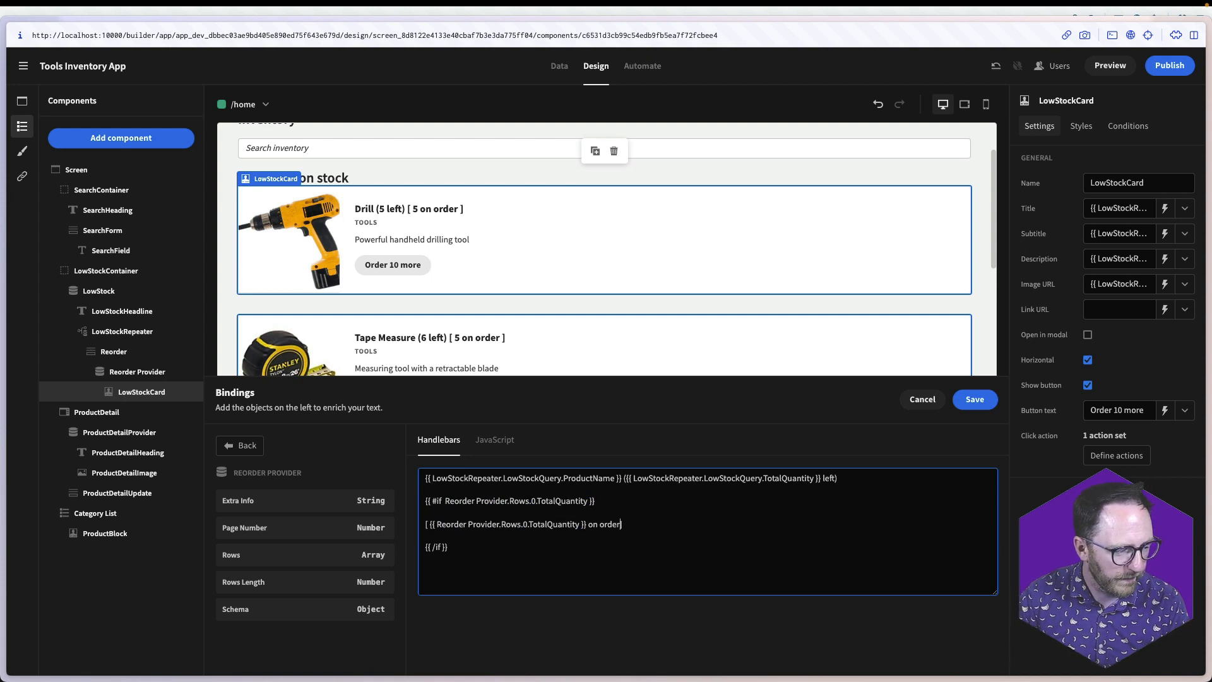
pyautogui.click(978, 402)
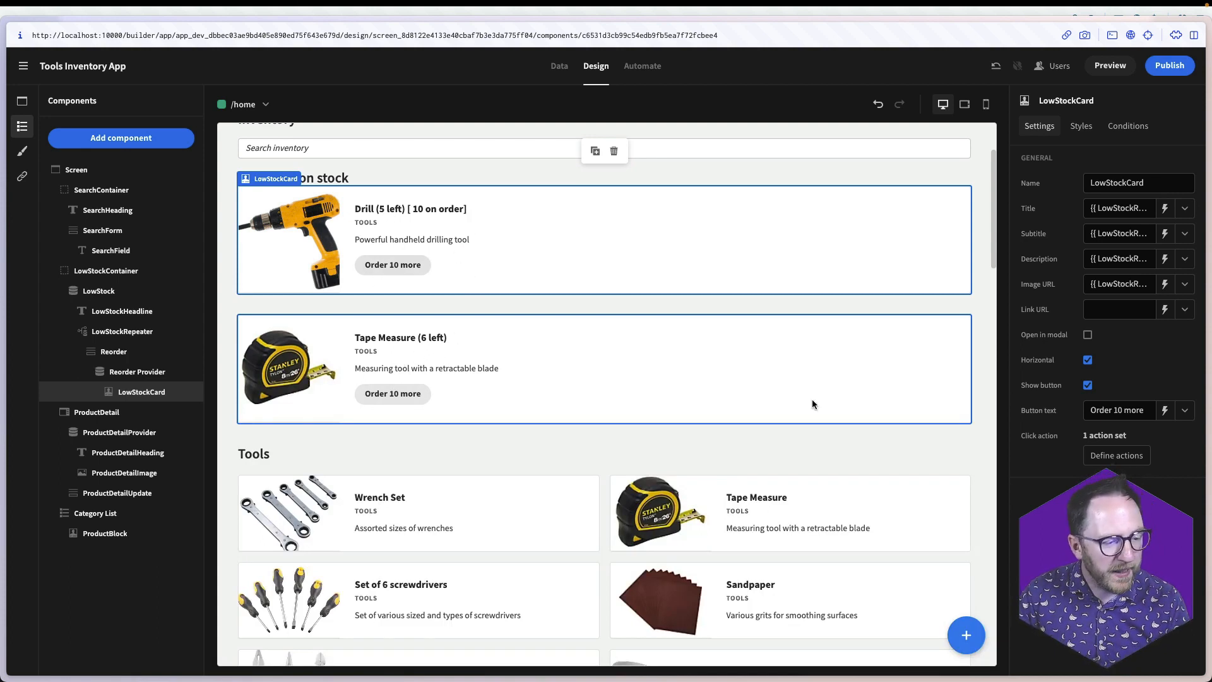
# Add a Refresh Data Provider action for Reorder Provider after Save Row in LowStockCard's click actions, and save them
pyautogui.click(1096, 456)
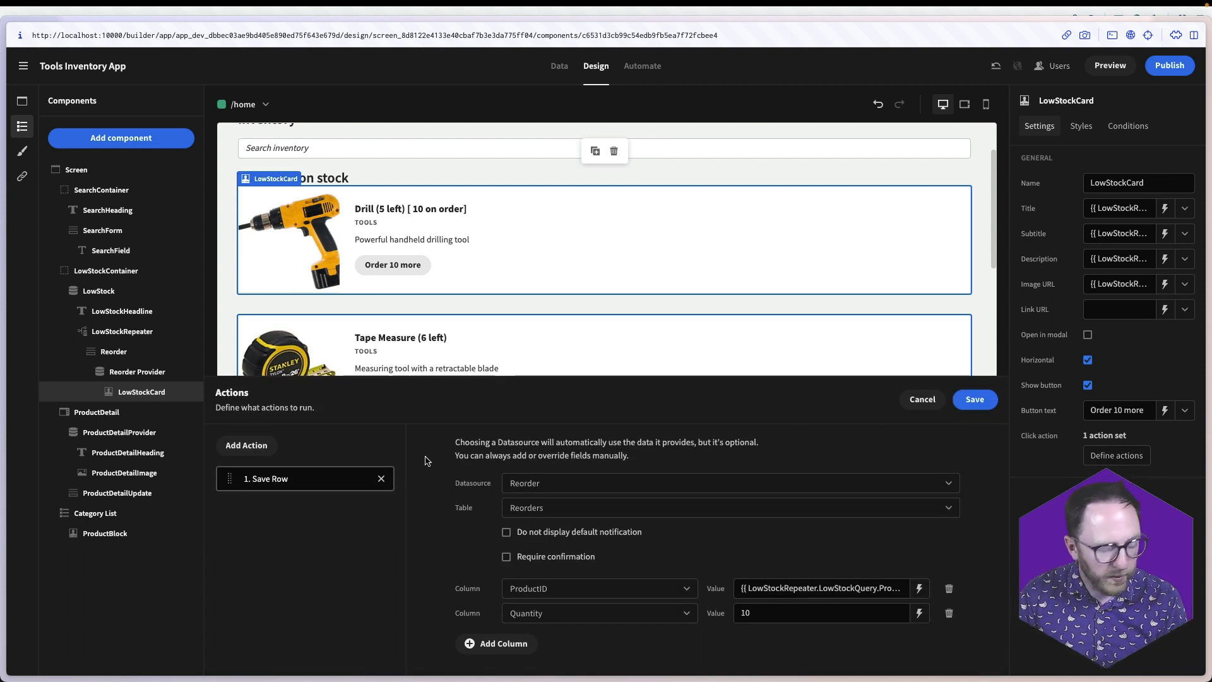
pyautogui.click(246, 446)
pyautogui.write('ref')
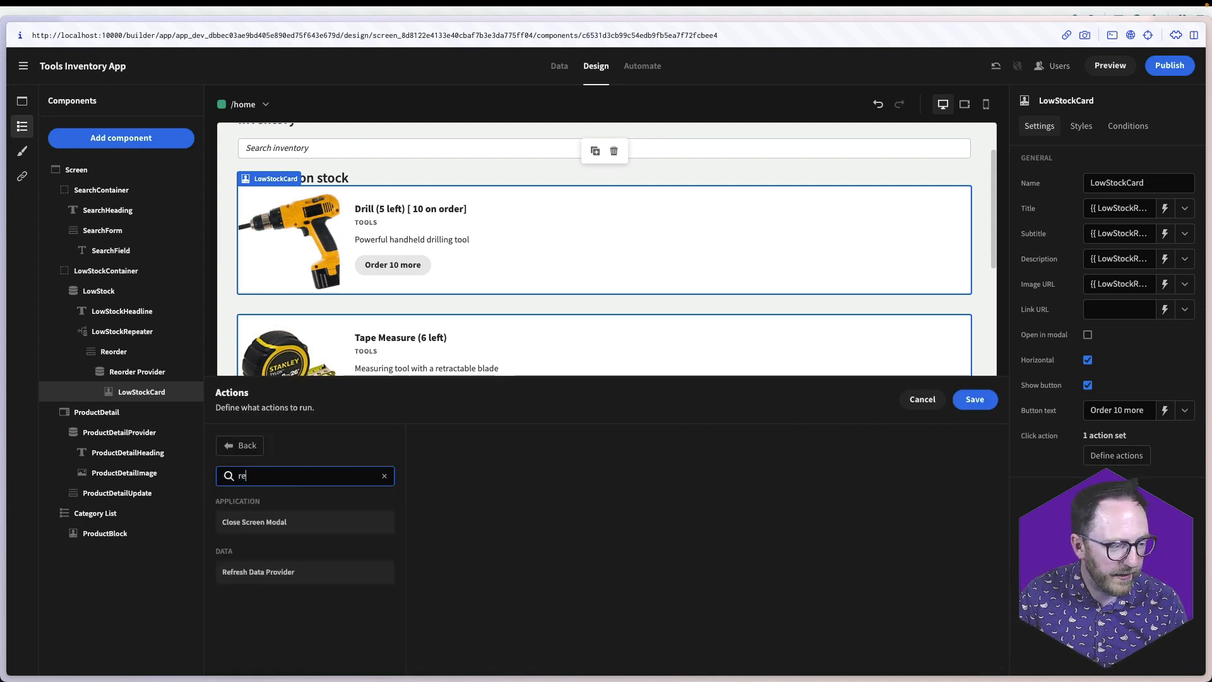
pyautogui.click(262, 576)
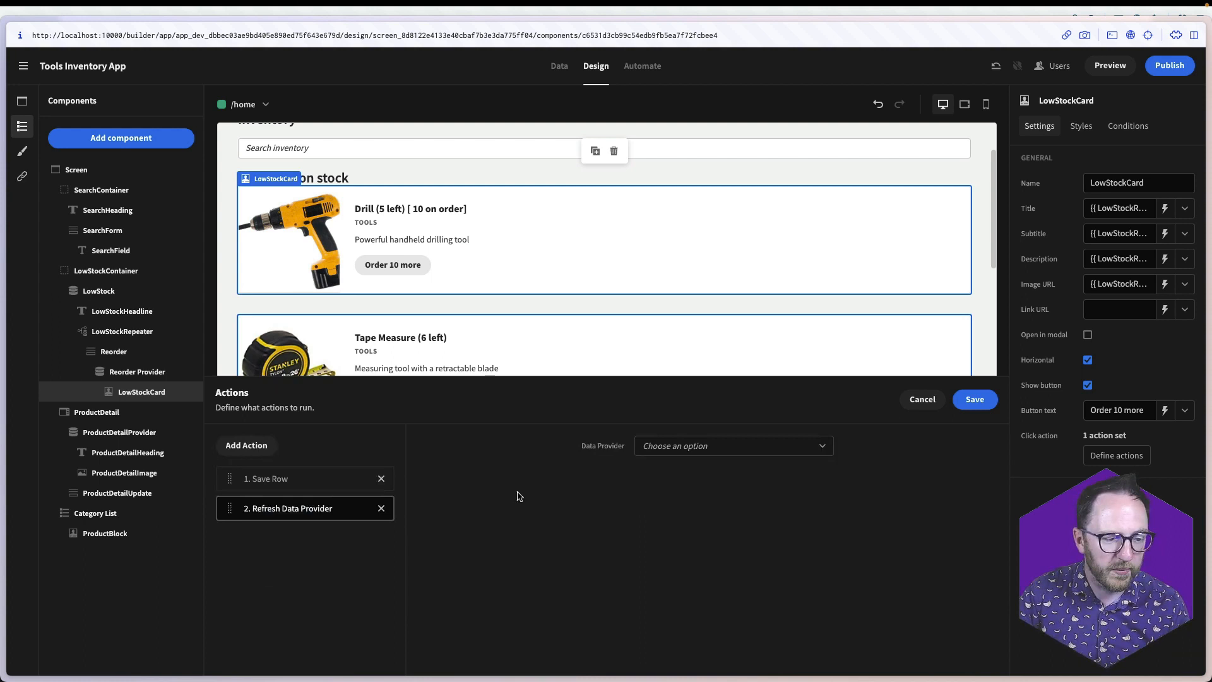
pyautogui.click(694, 449)
pyautogui.click(674, 511)
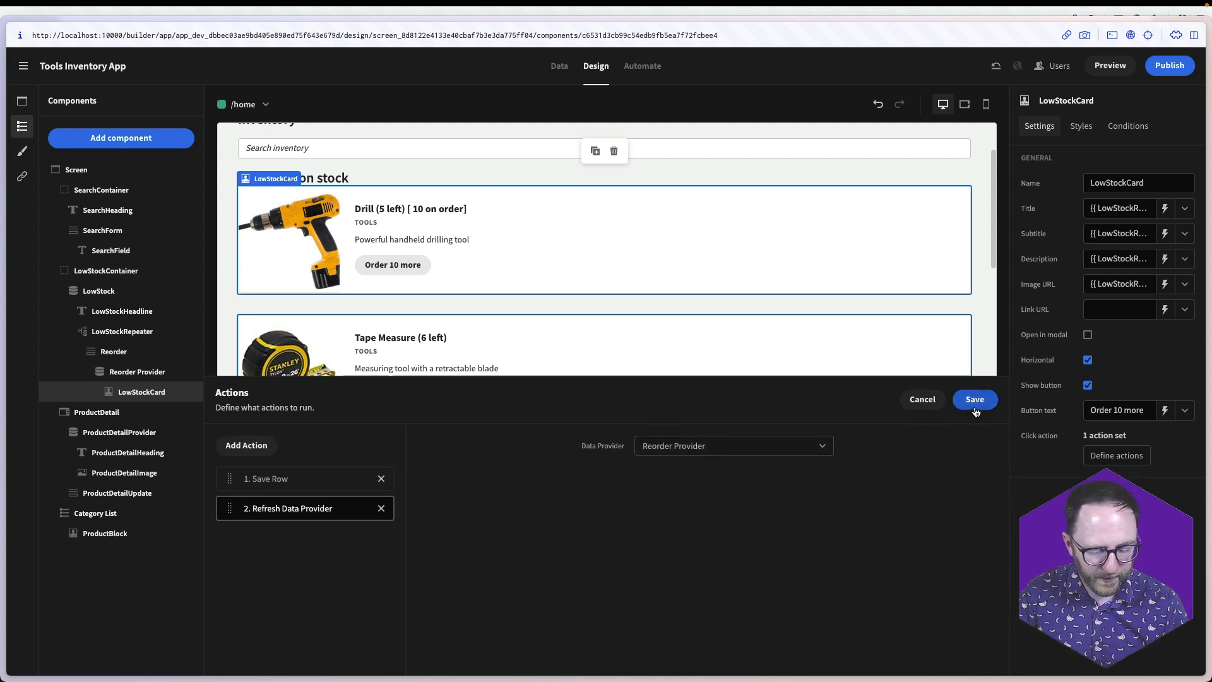
pyautogui.click(975, 402)
pyautogui.click(788, 435)
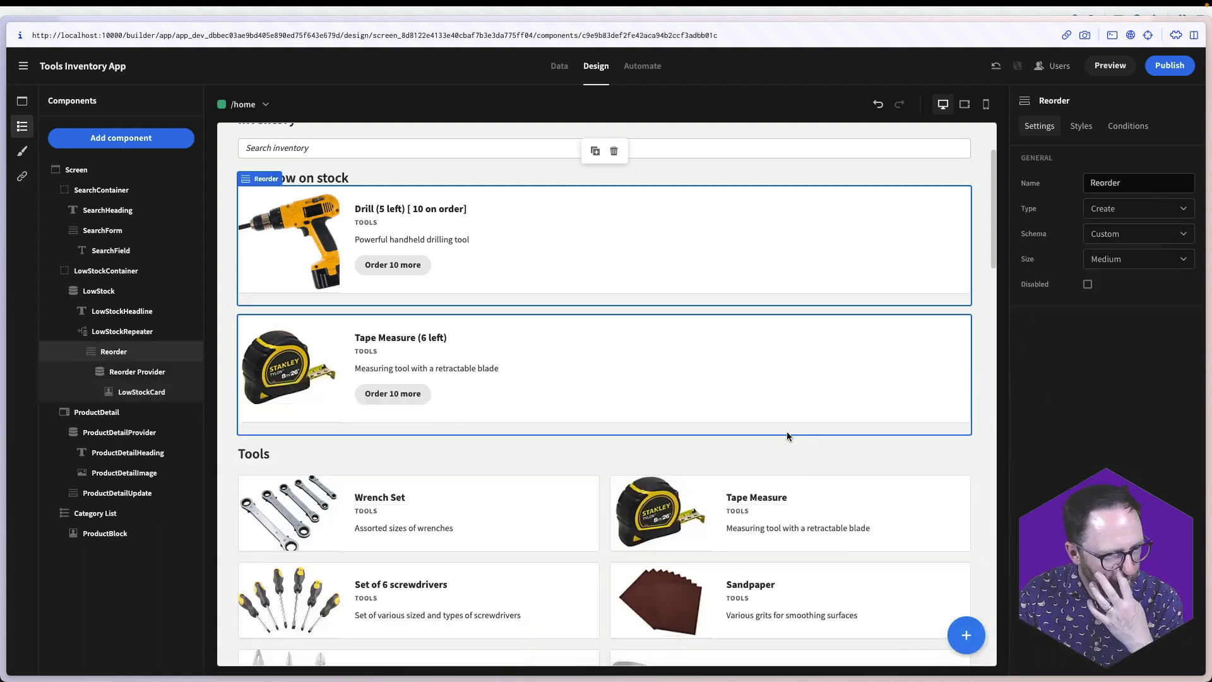
# Preview the app and order 10 more of the low-stock Tape Measure twice
pyautogui.click(1110, 64)
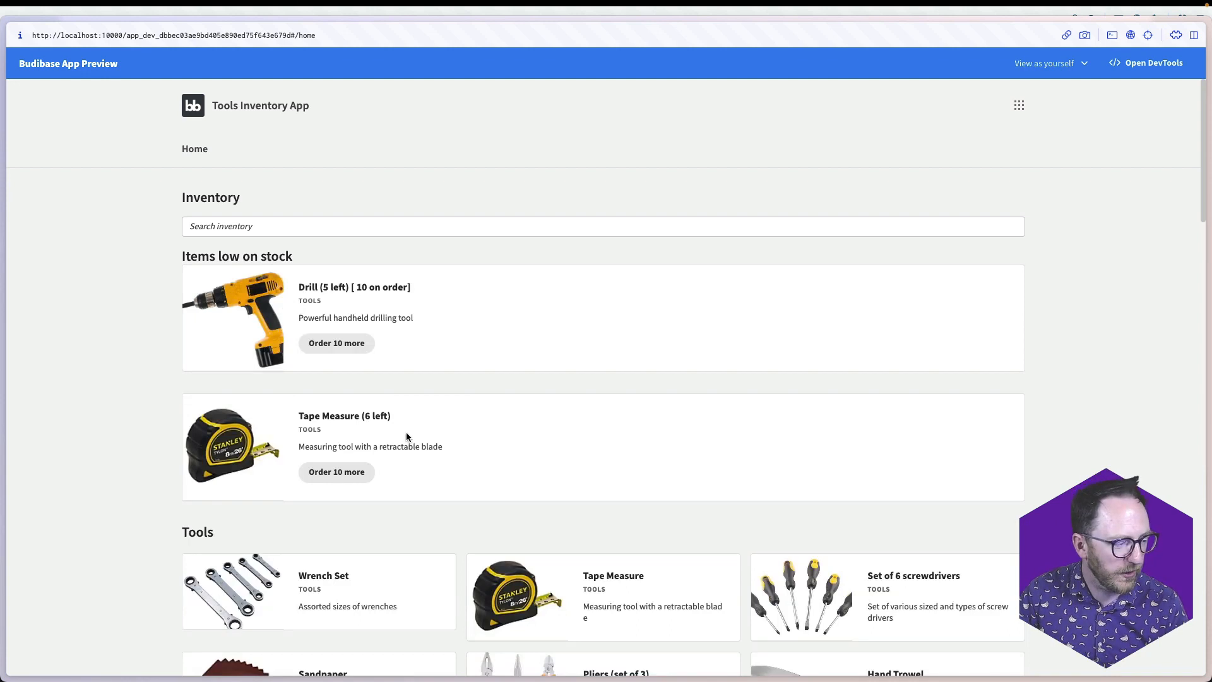
pyautogui.click(362, 475)
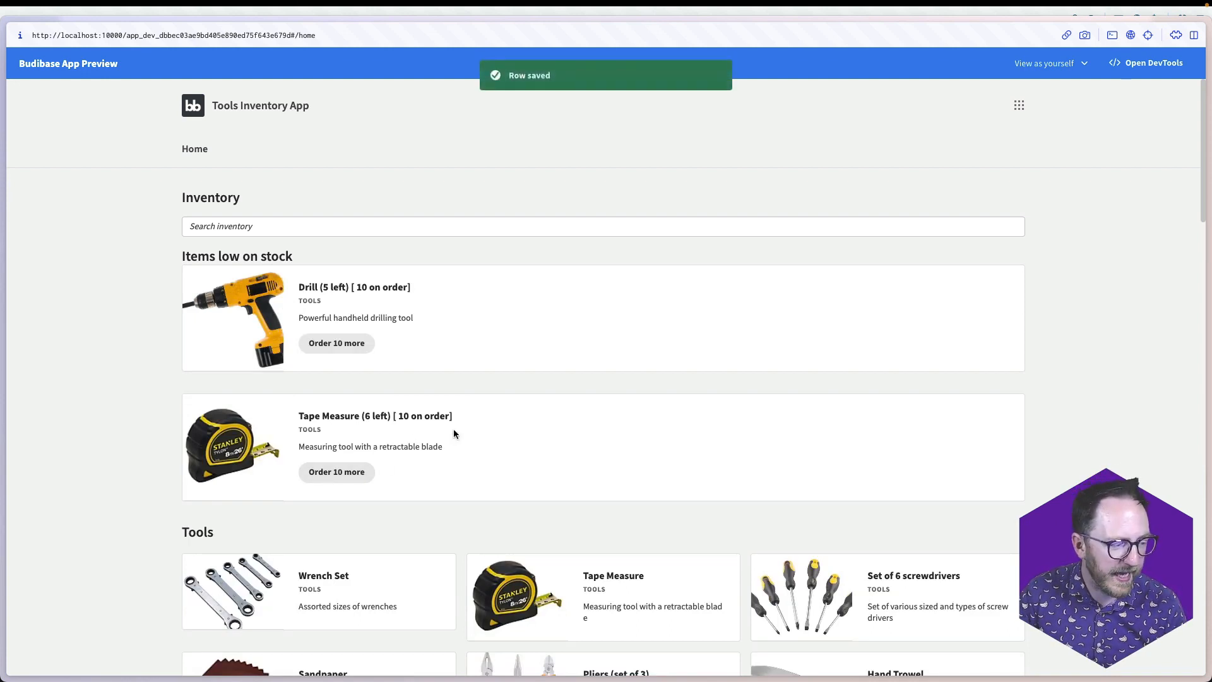
pyautogui.click(320, 475)
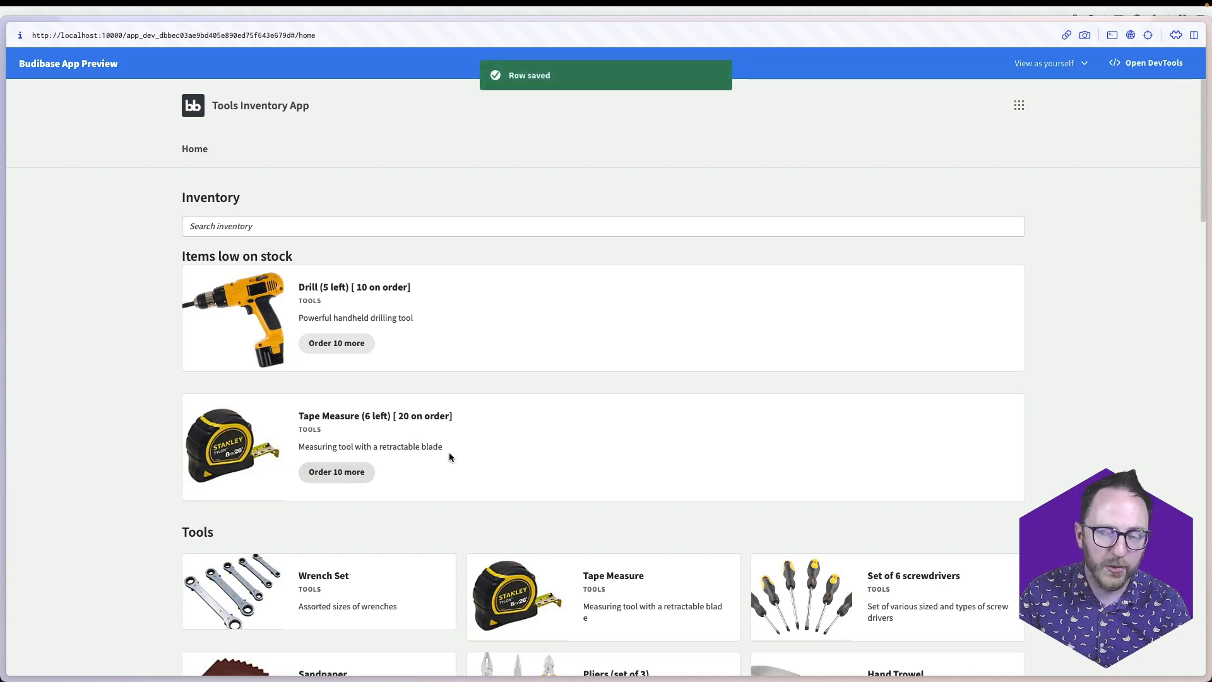
# Look over the previewed inventory page, open the Tape Measure's product details from the Tools category, and close them
pyautogui.scroll(-1, 634, 391)
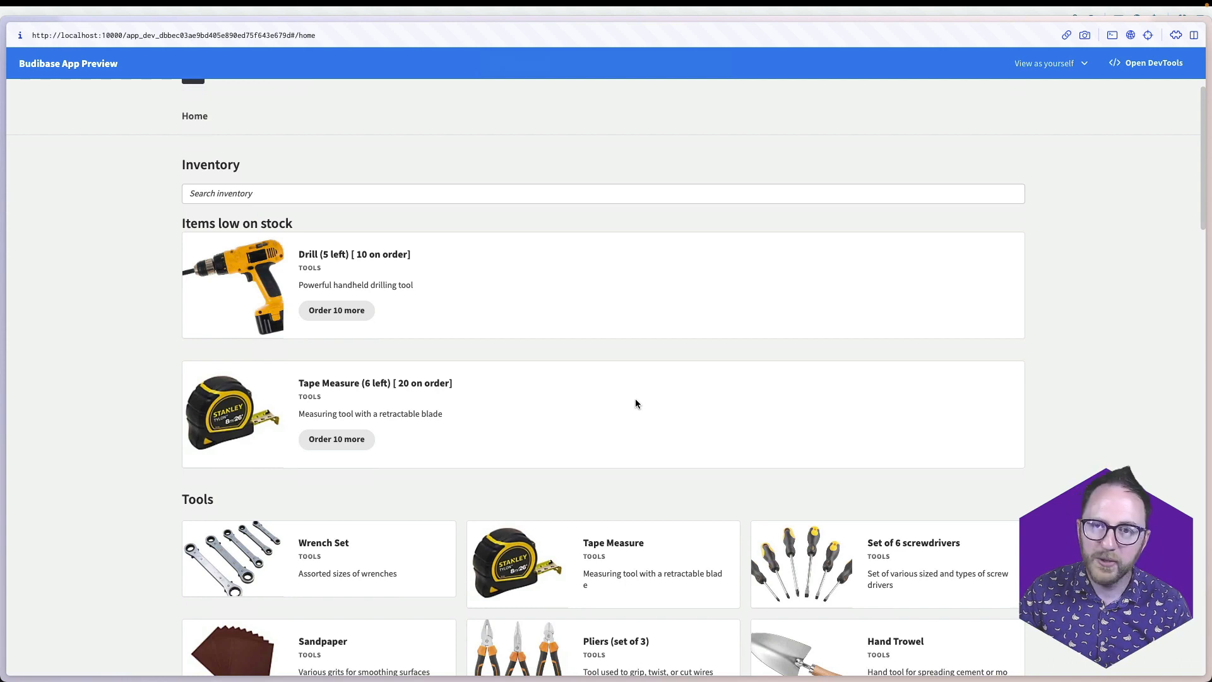
pyautogui.scroll(-1, 635, 399)
pyautogui.click(501, 177)
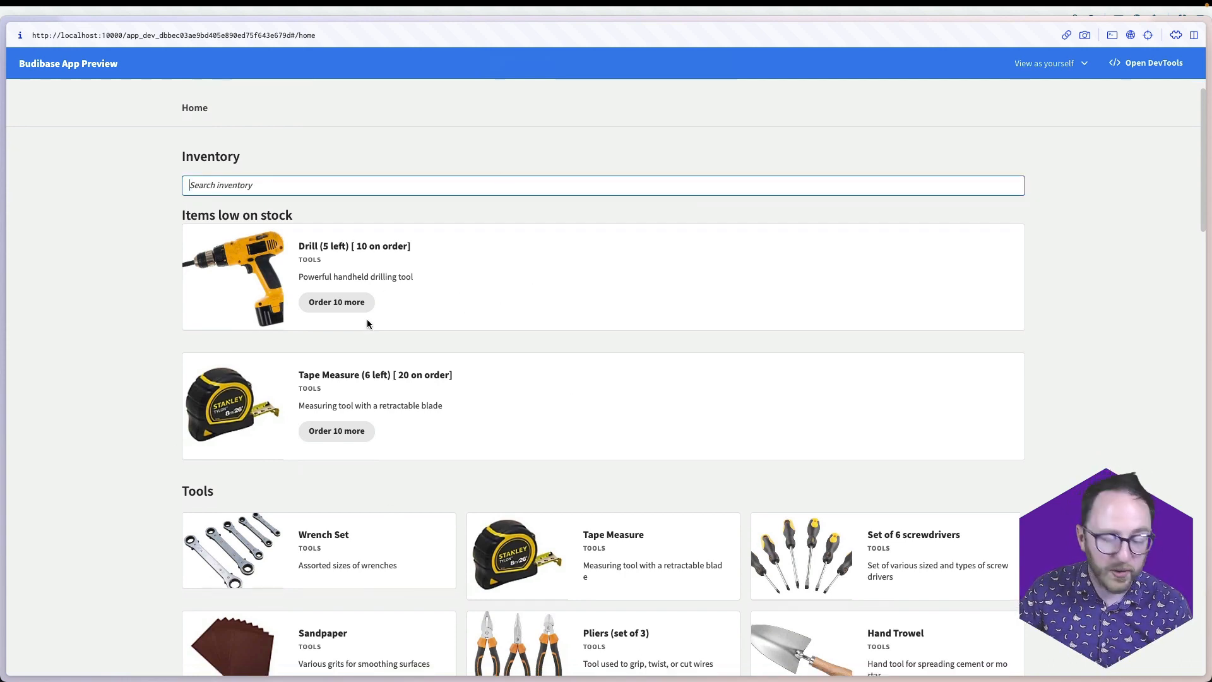
pyautogui.scroll(-1, 651, 398)
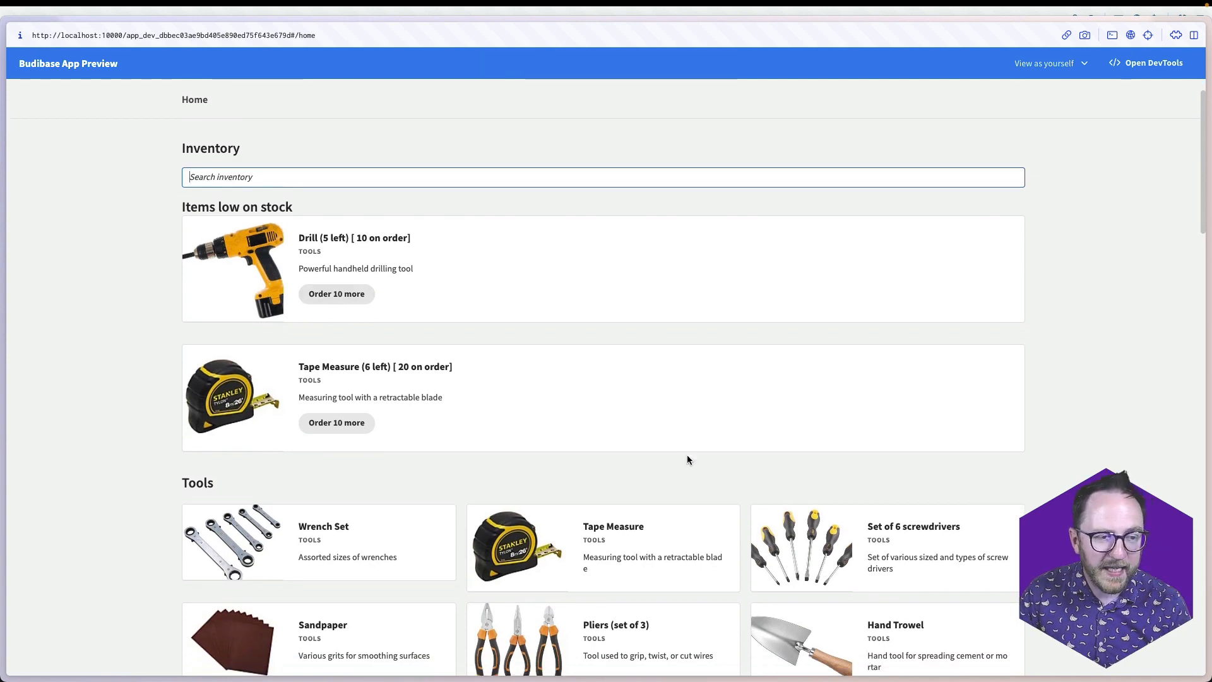
pyautogui.scroll(-3, 687, 459)
pyautogui.click(573, 532)
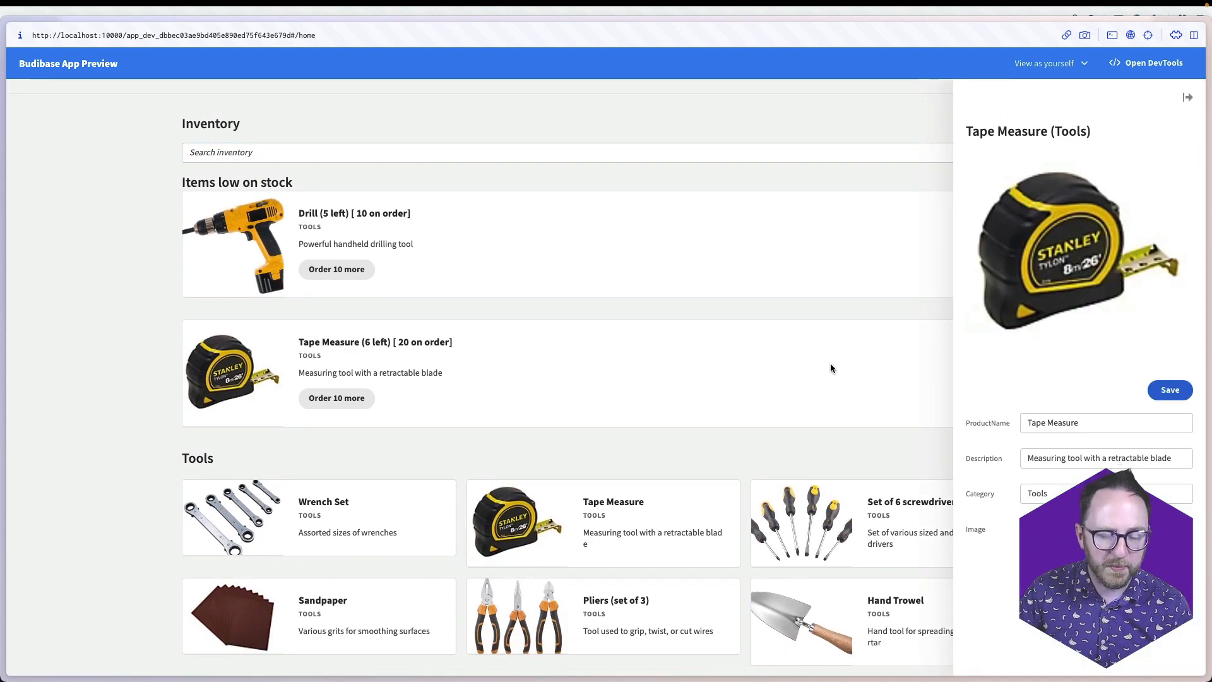
pyautogui.click(1188, 97)
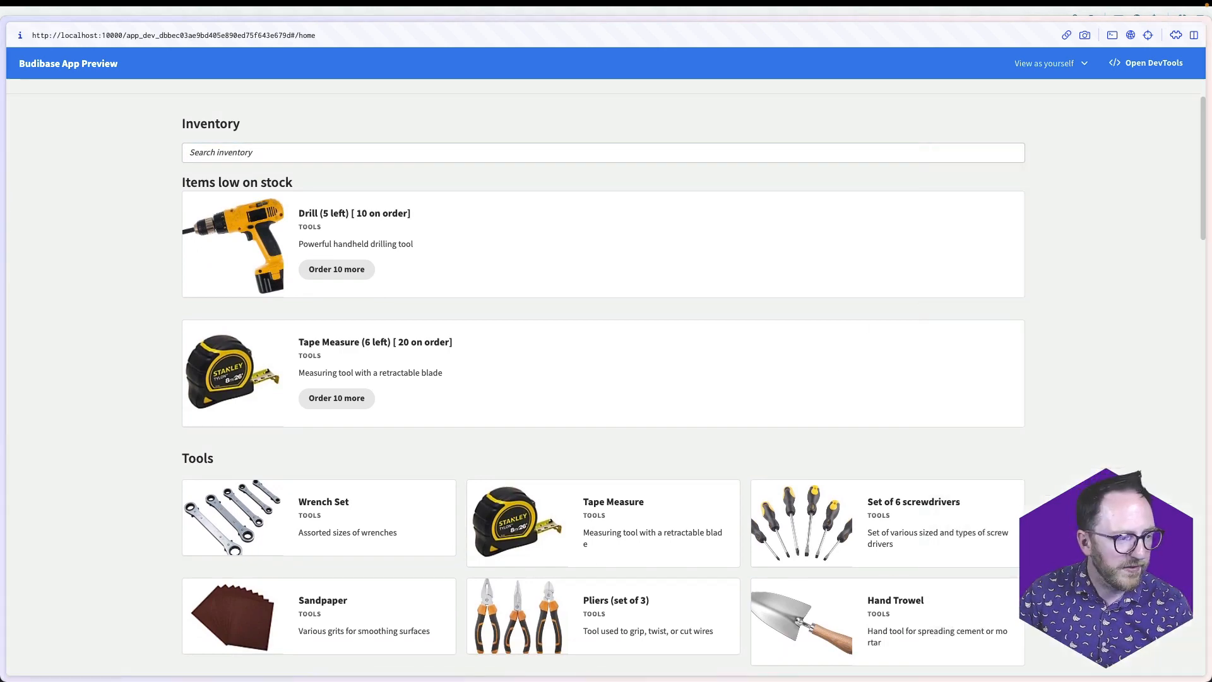
# Emulate a Pixel 5 screen for the previewed app and examine the page's phone layout
pyautogui.press('super+shift+m')
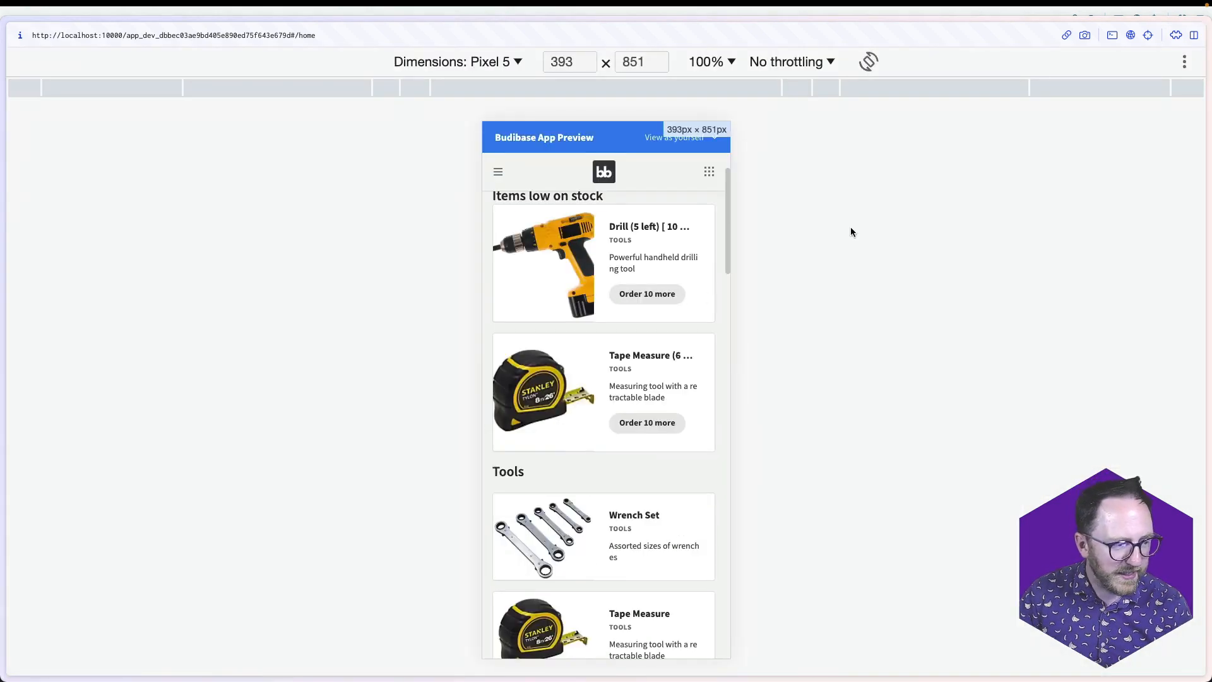
pyautogui.scroll(-15, 642, 316)
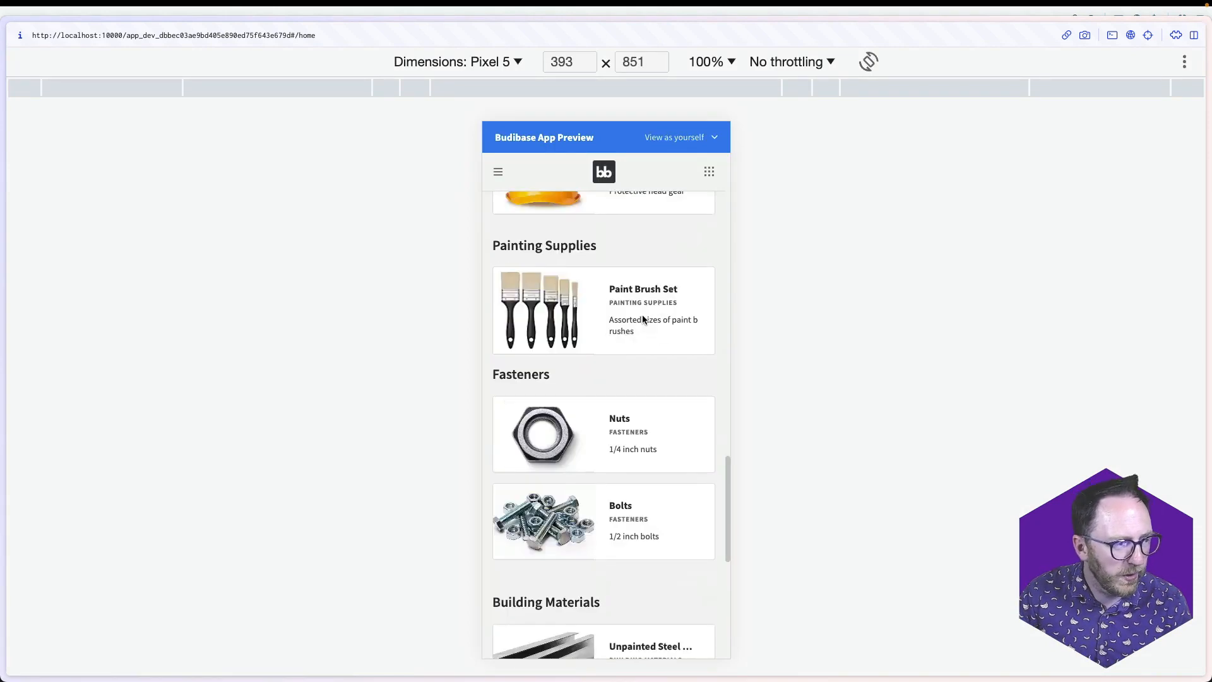
pyautogui.scroll(15, 642, 315)
# Switch the emulated device to iPad Air, examine the page's tablet layout, and return to the desktop view
pyautogui.click(514, 62)
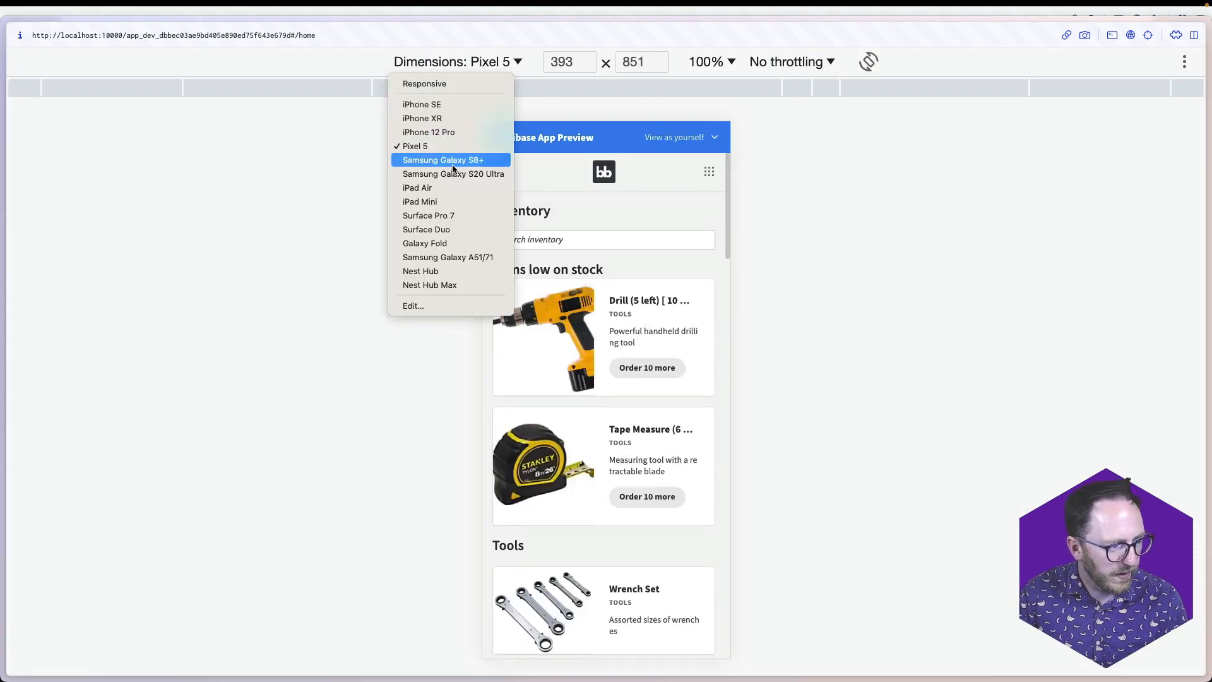
pyautogui.click(444, 188)
pyautogui.scroll(-5, 608, 391)
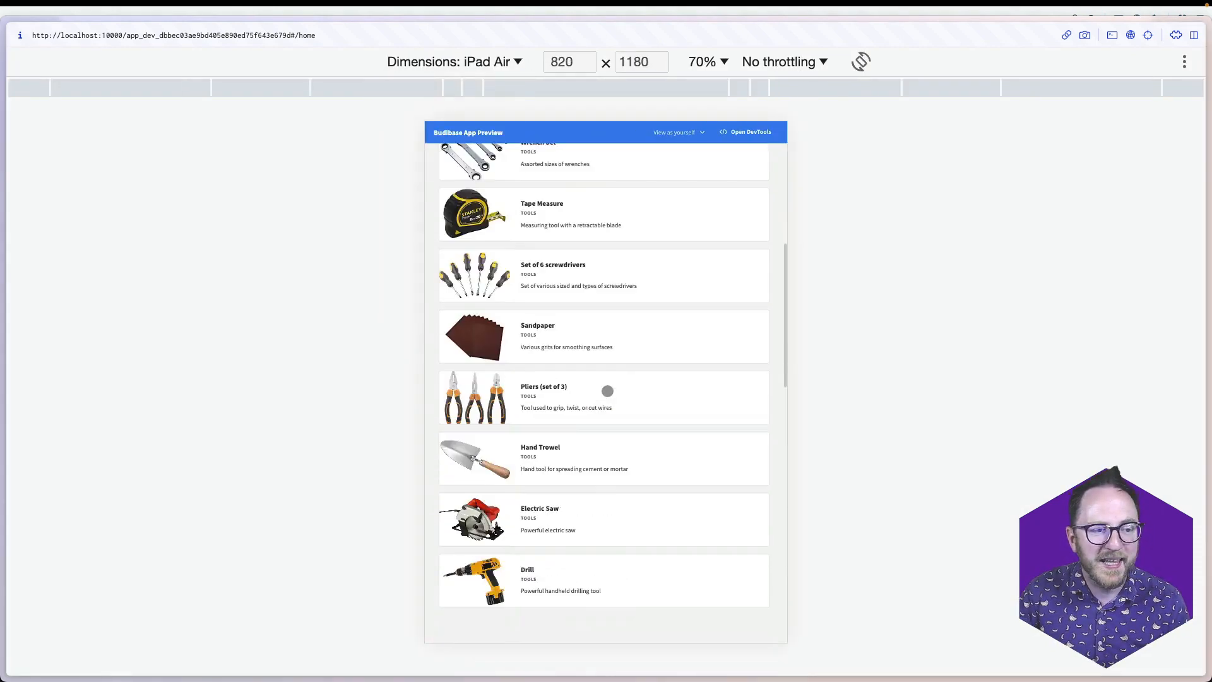
pyautogui.scroll(-12, 607, 391)
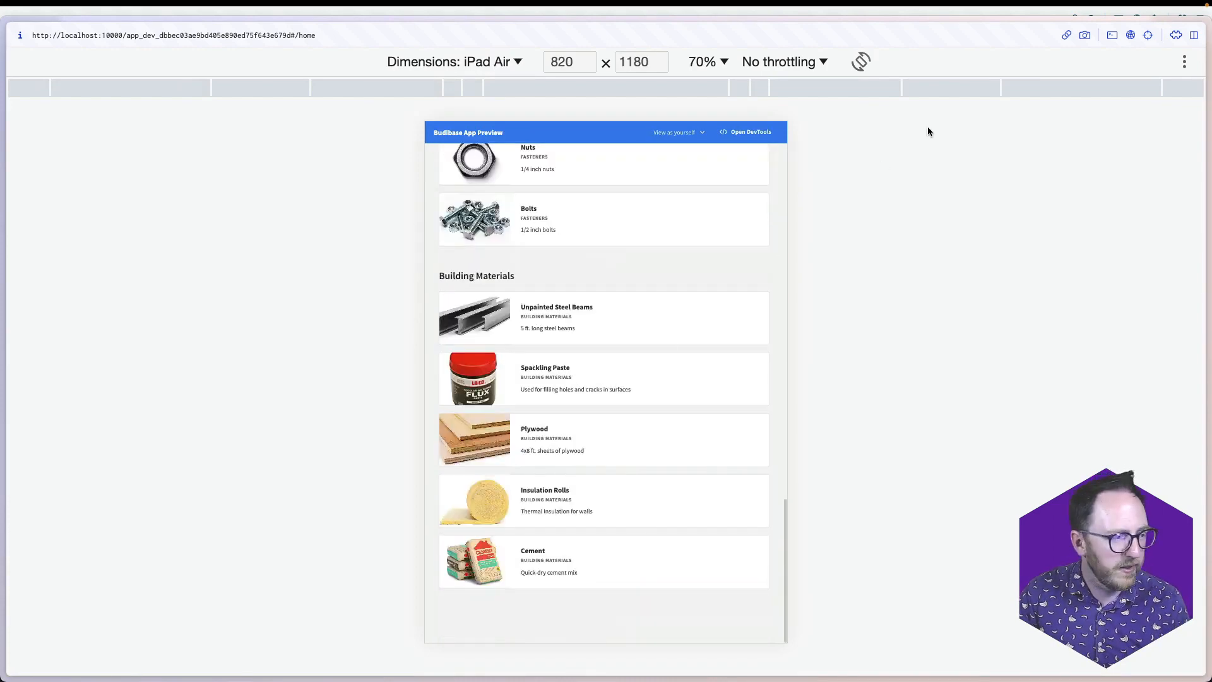
pyautogui.press('super+shift+m')
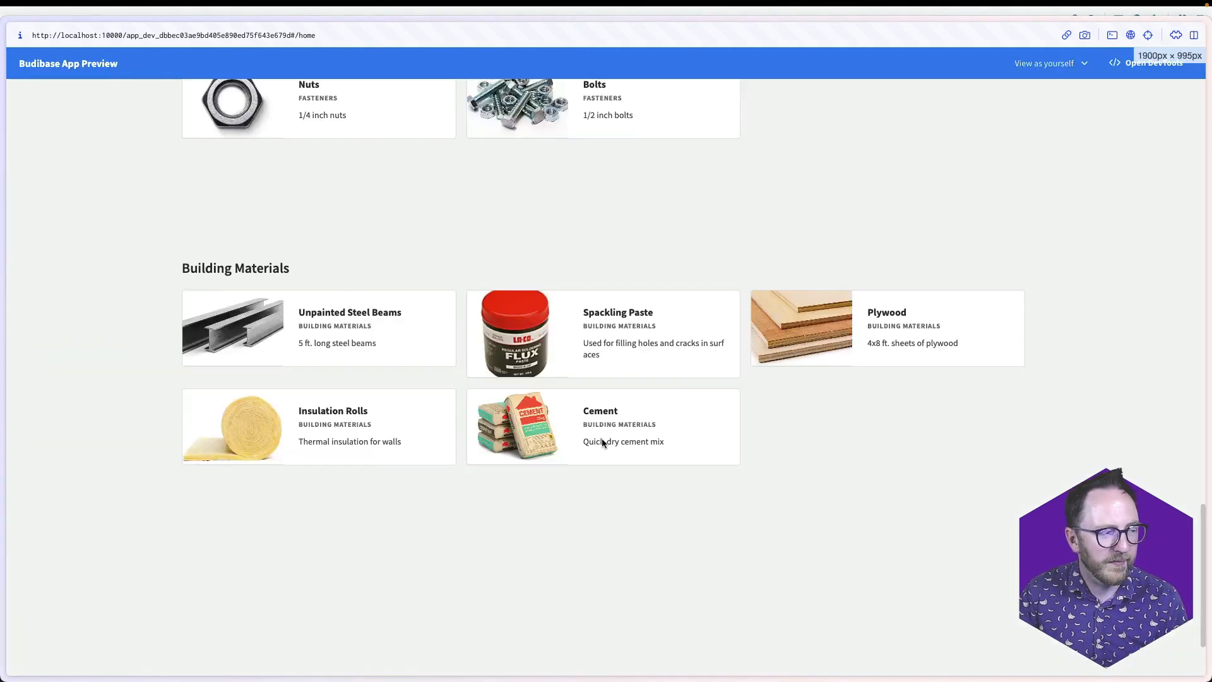
pyautogui.scroll(15, 601, 438)
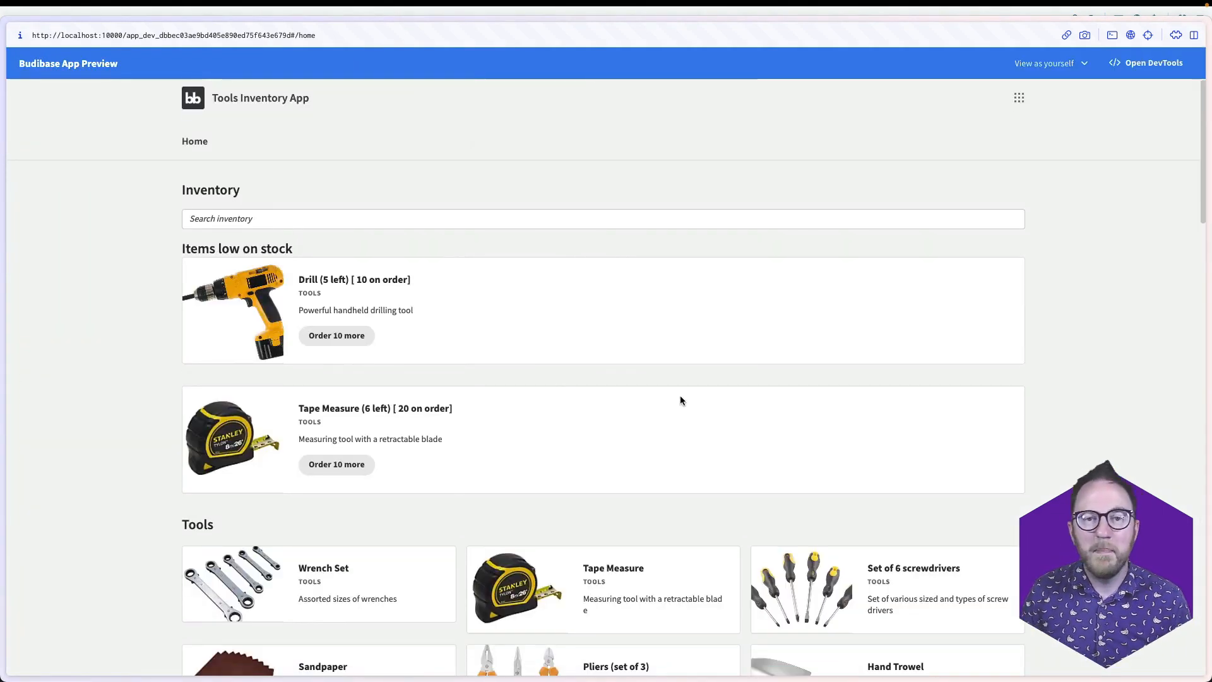